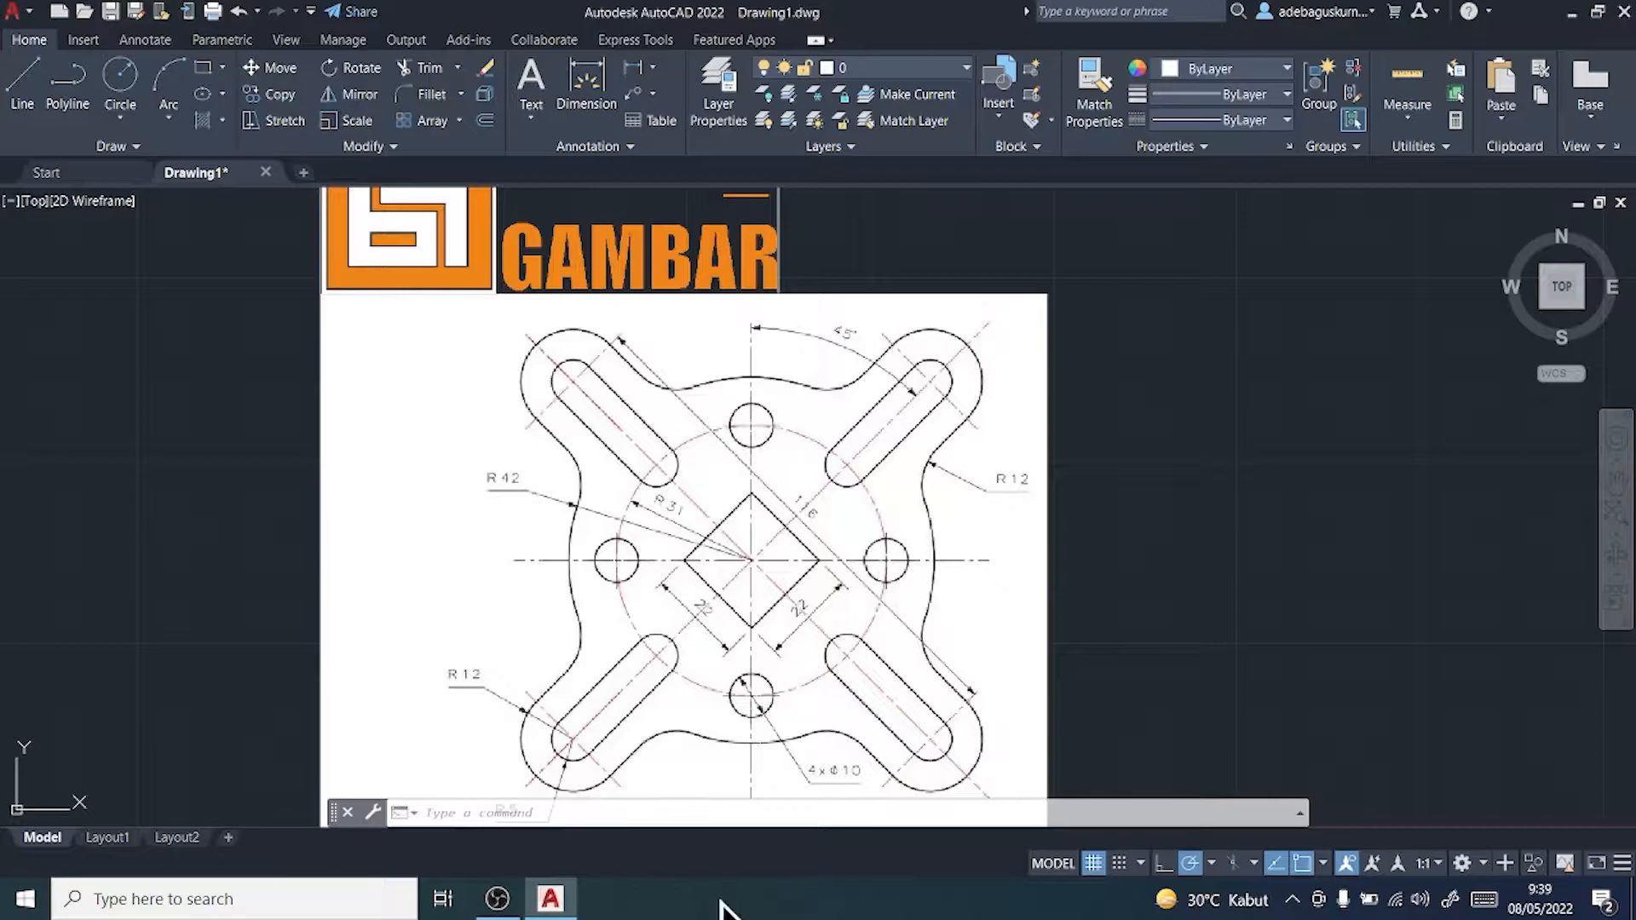
Step: Examine the dimensions around the central square, holes and slots in the reference drawing
click(724, 901)
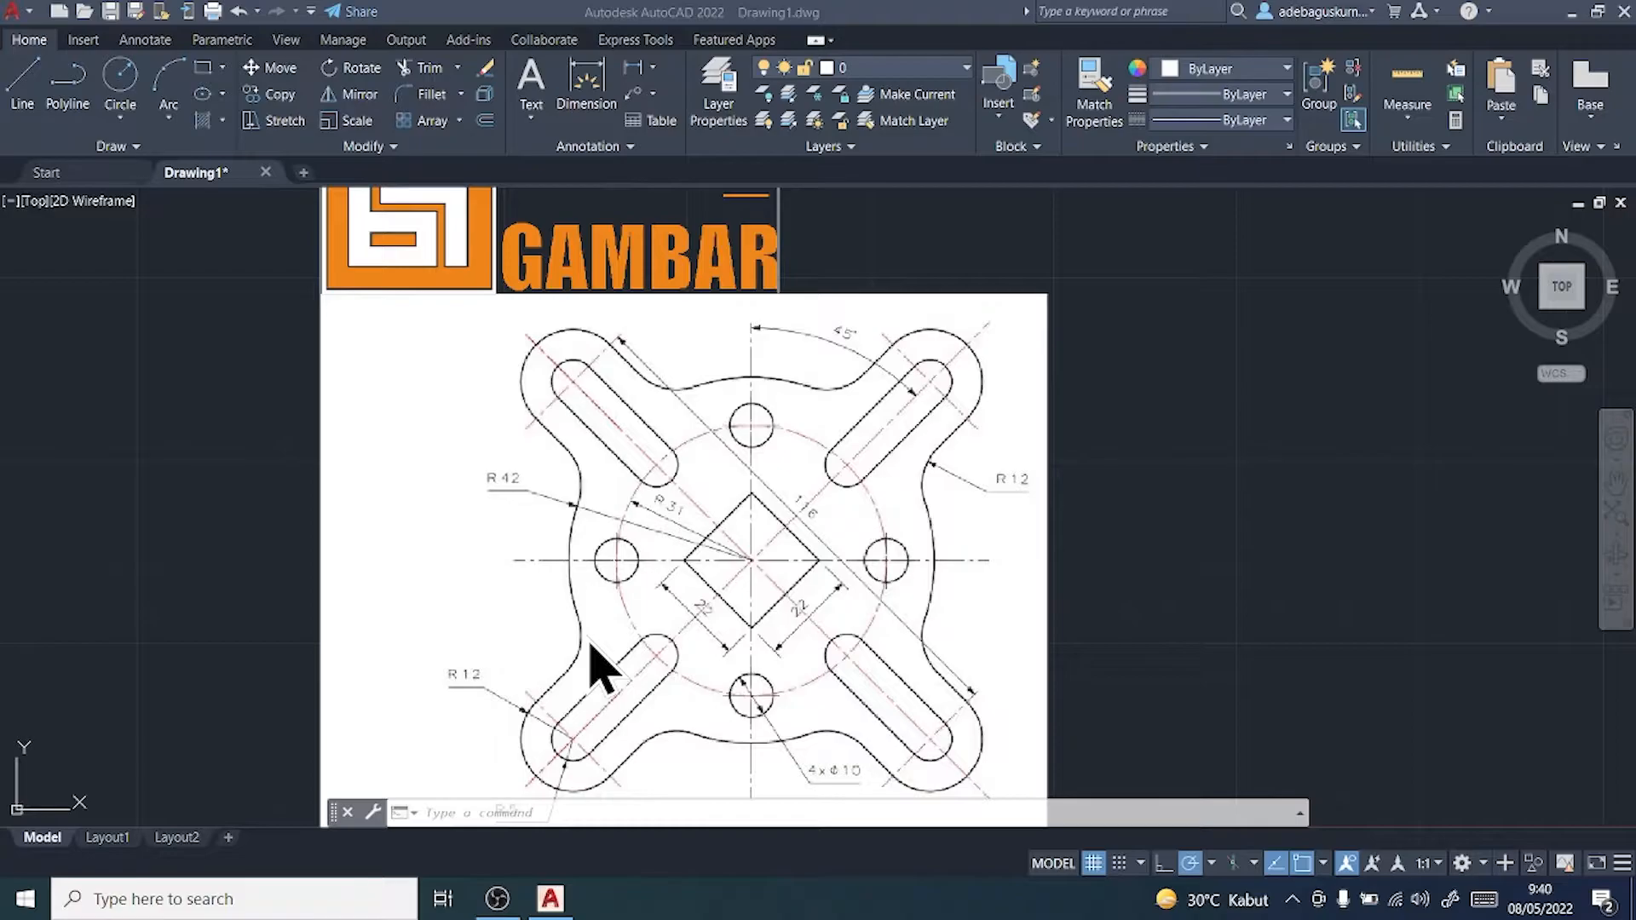
scroll(623, 599, up, 3)
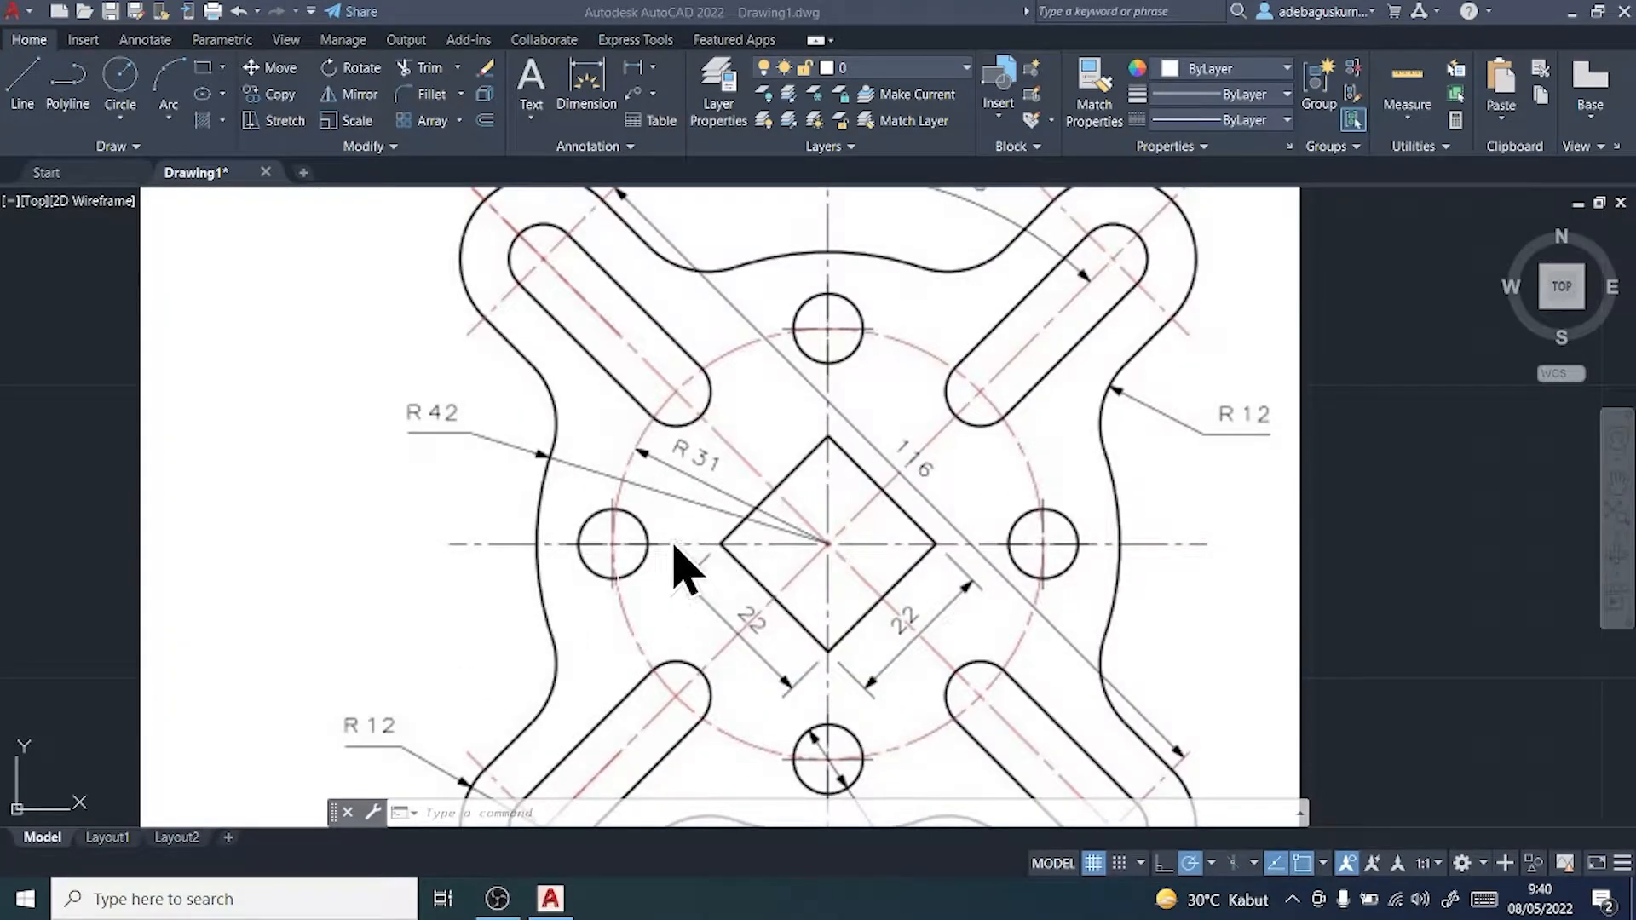
scroll(703, 575, up, 2)
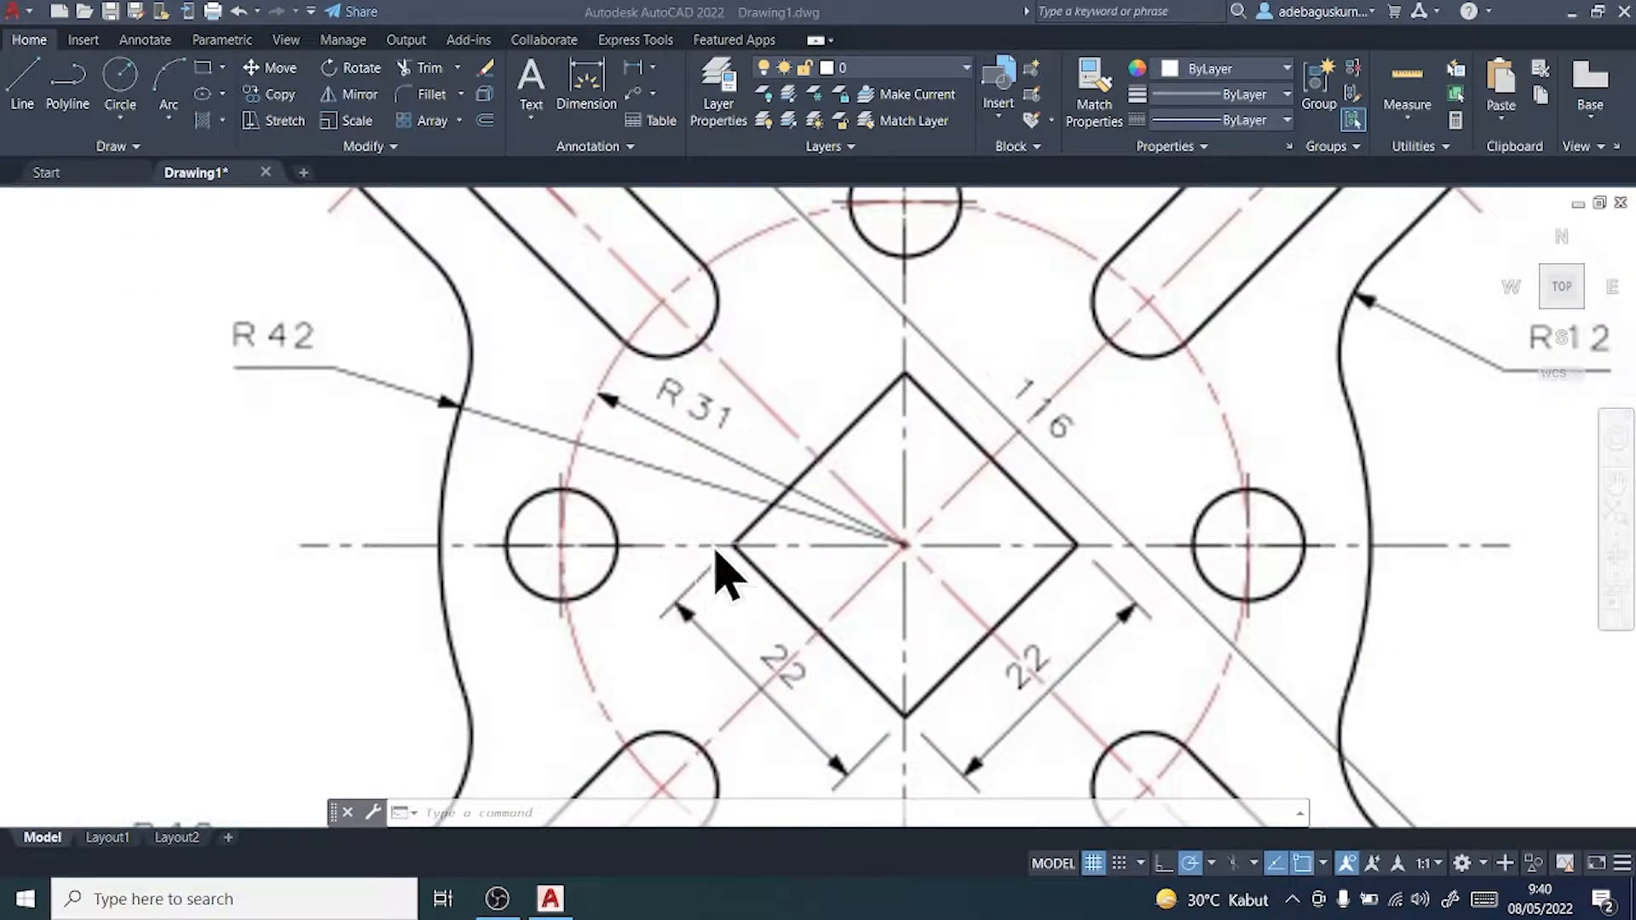
scroll(711, 550, up, 2)
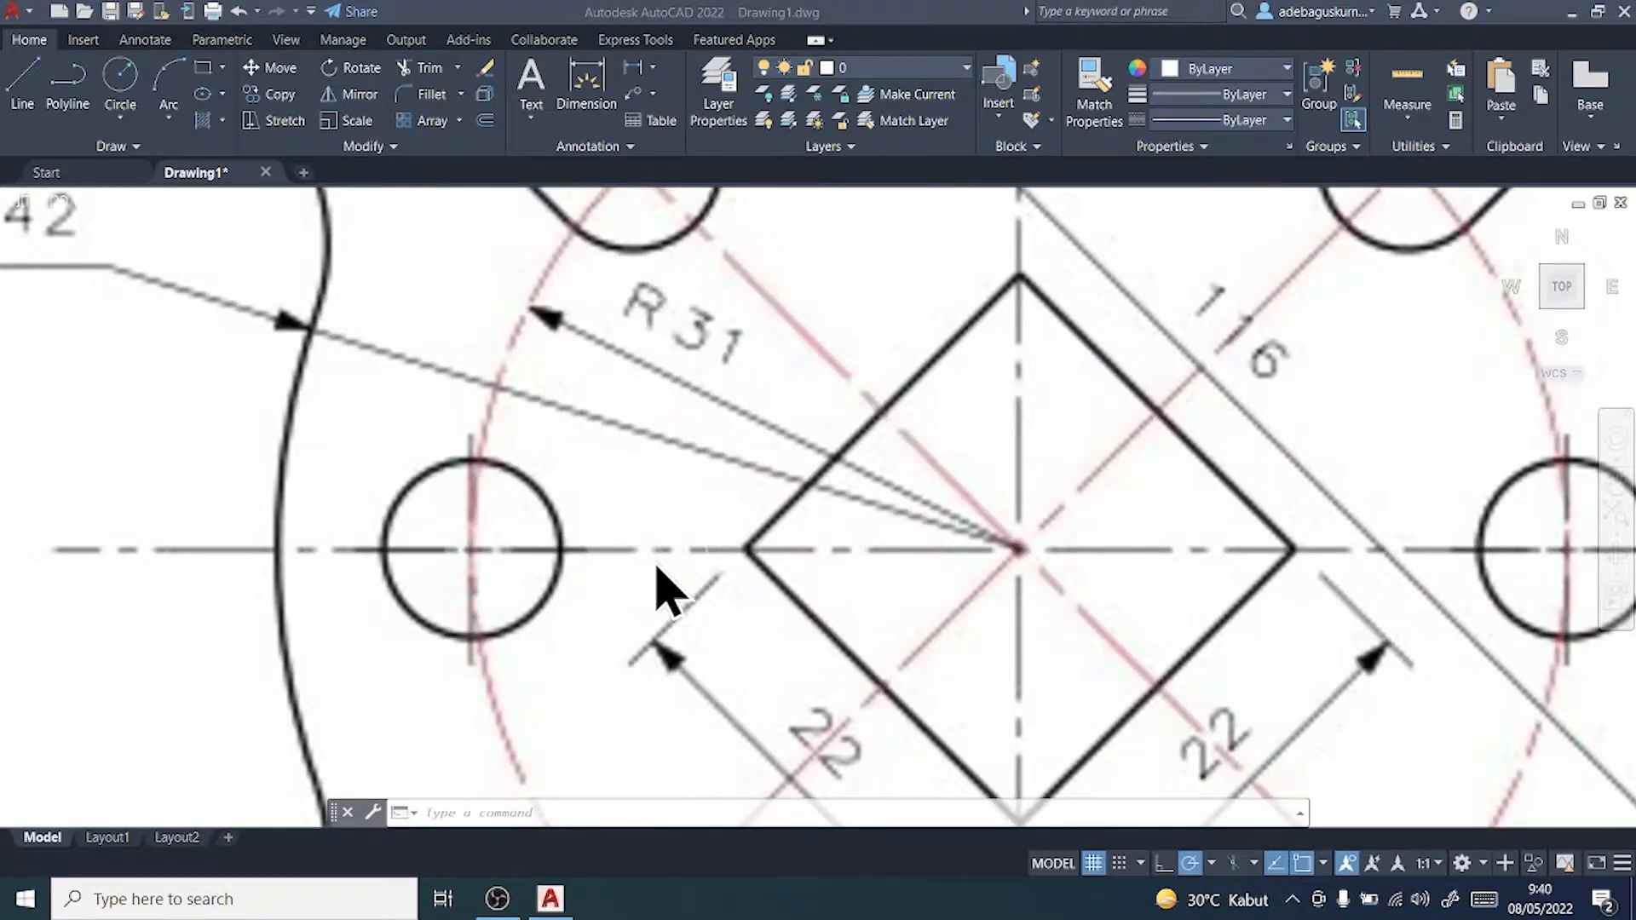
scroll(906, 604, down, 6)
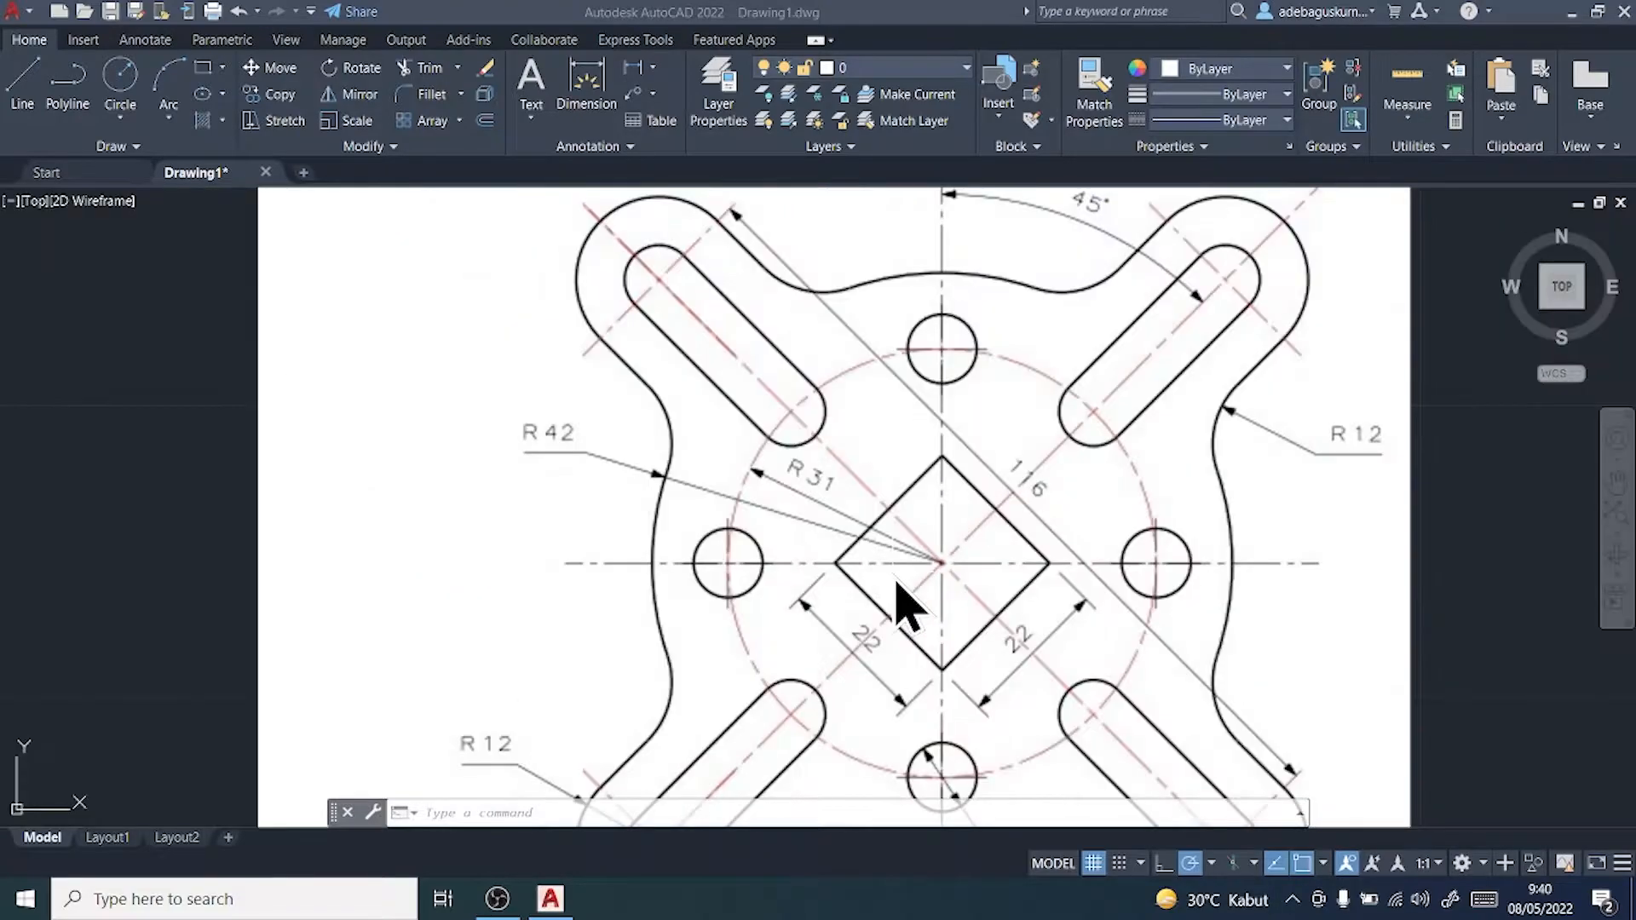
scroll(906, 605, up, 2)
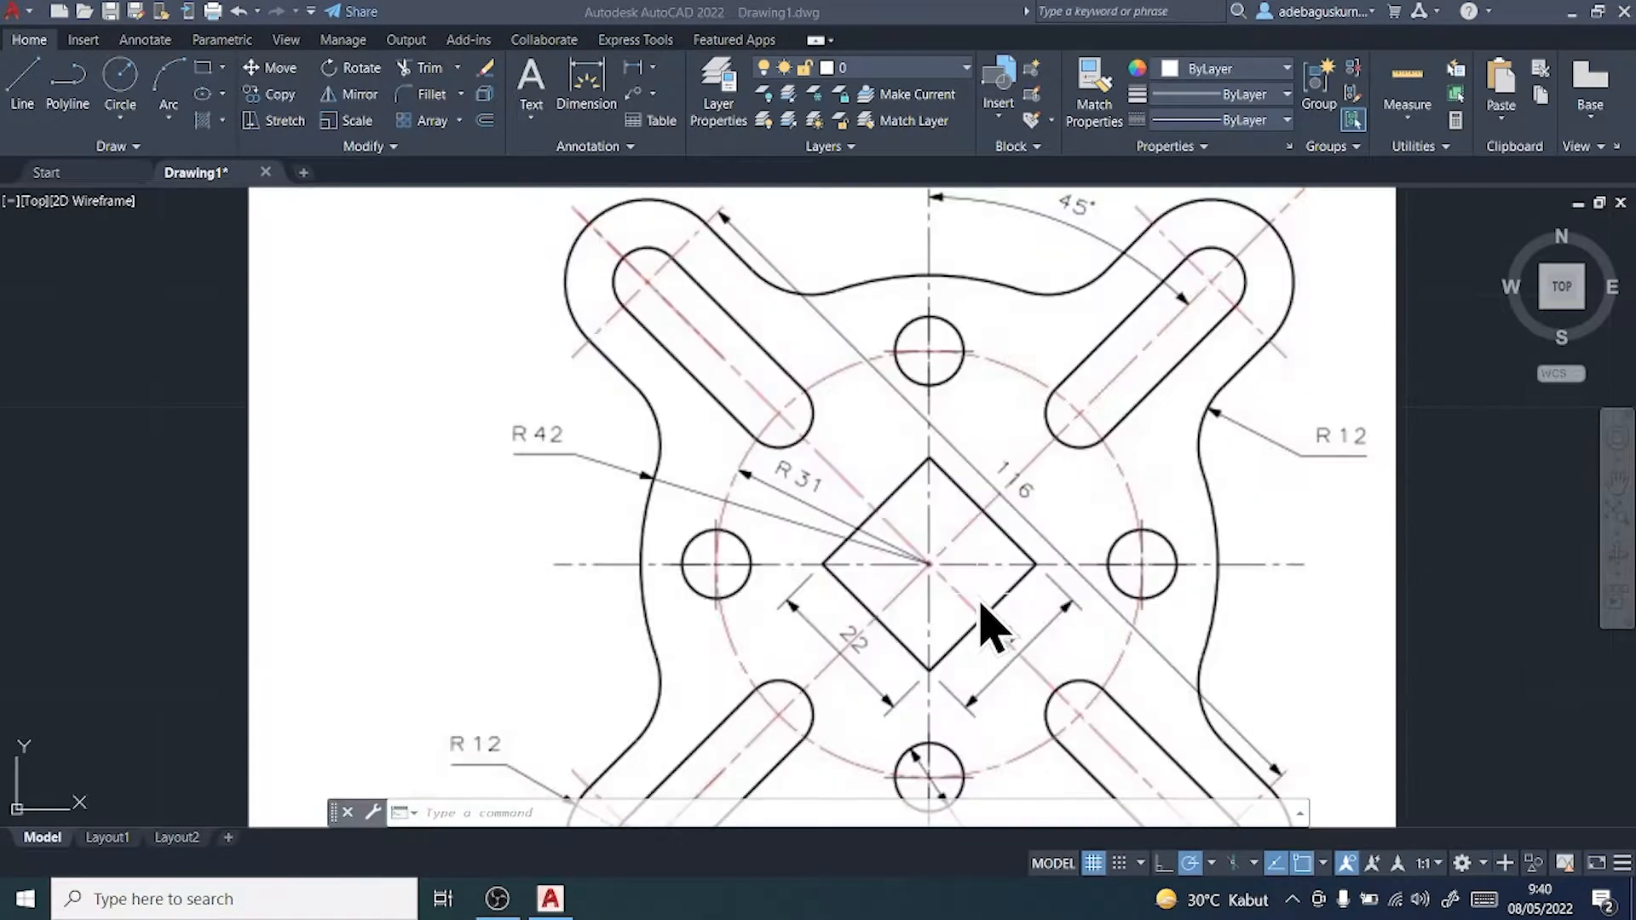
scroll(988, 627, down, 2)
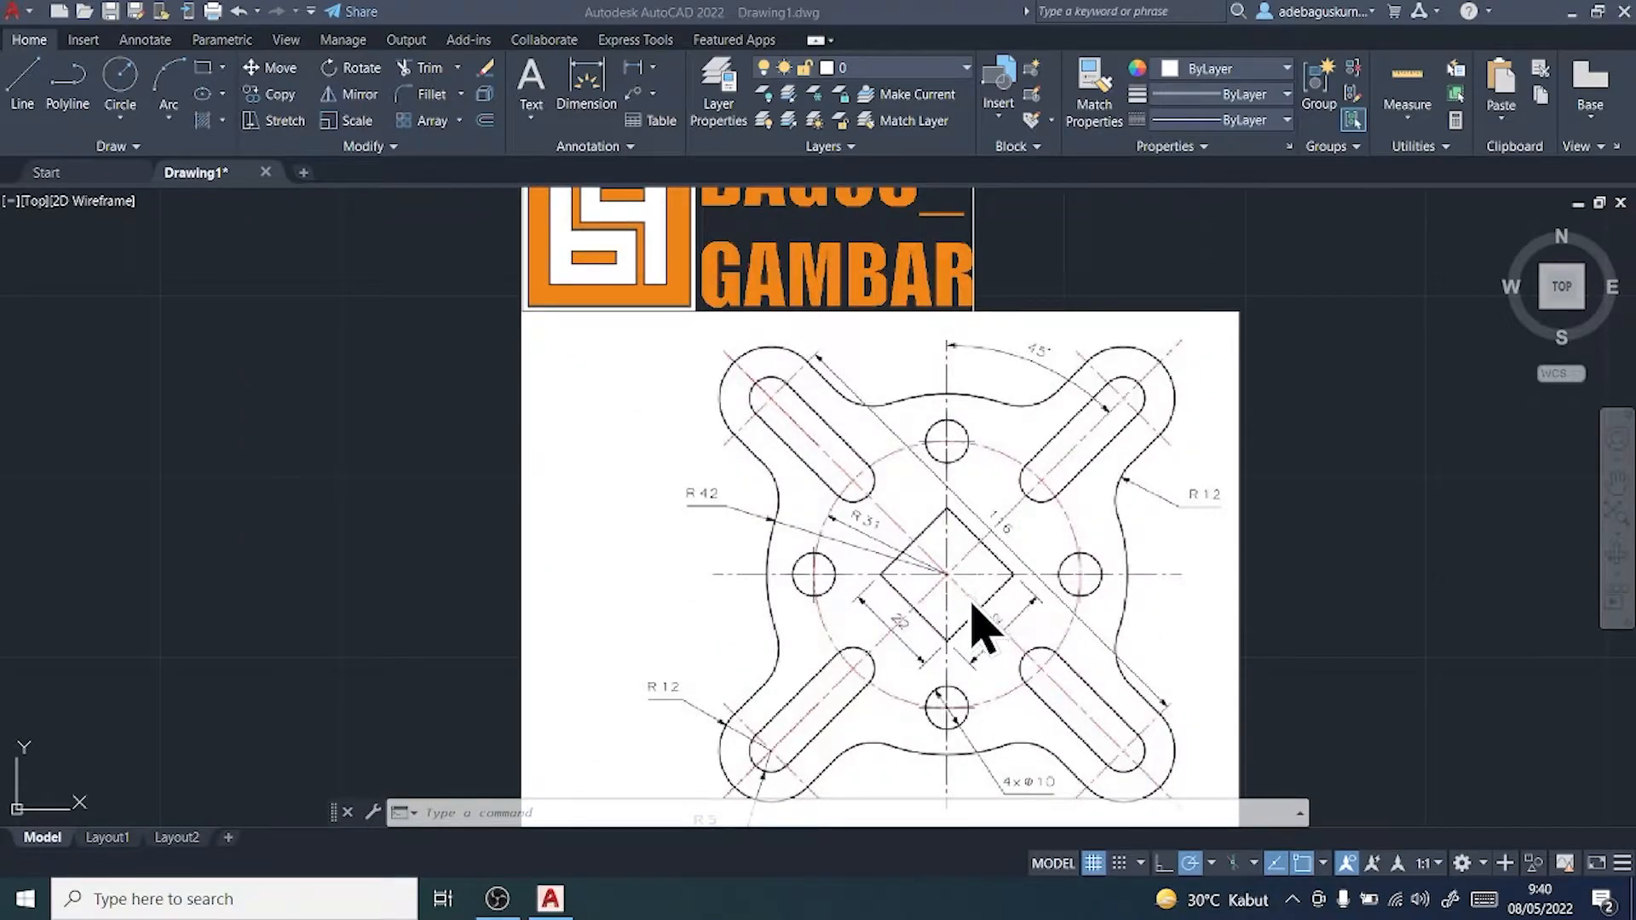
Step: Draw a horizontal line 150 units long in the empty space beside the reference image
click(31, 77)
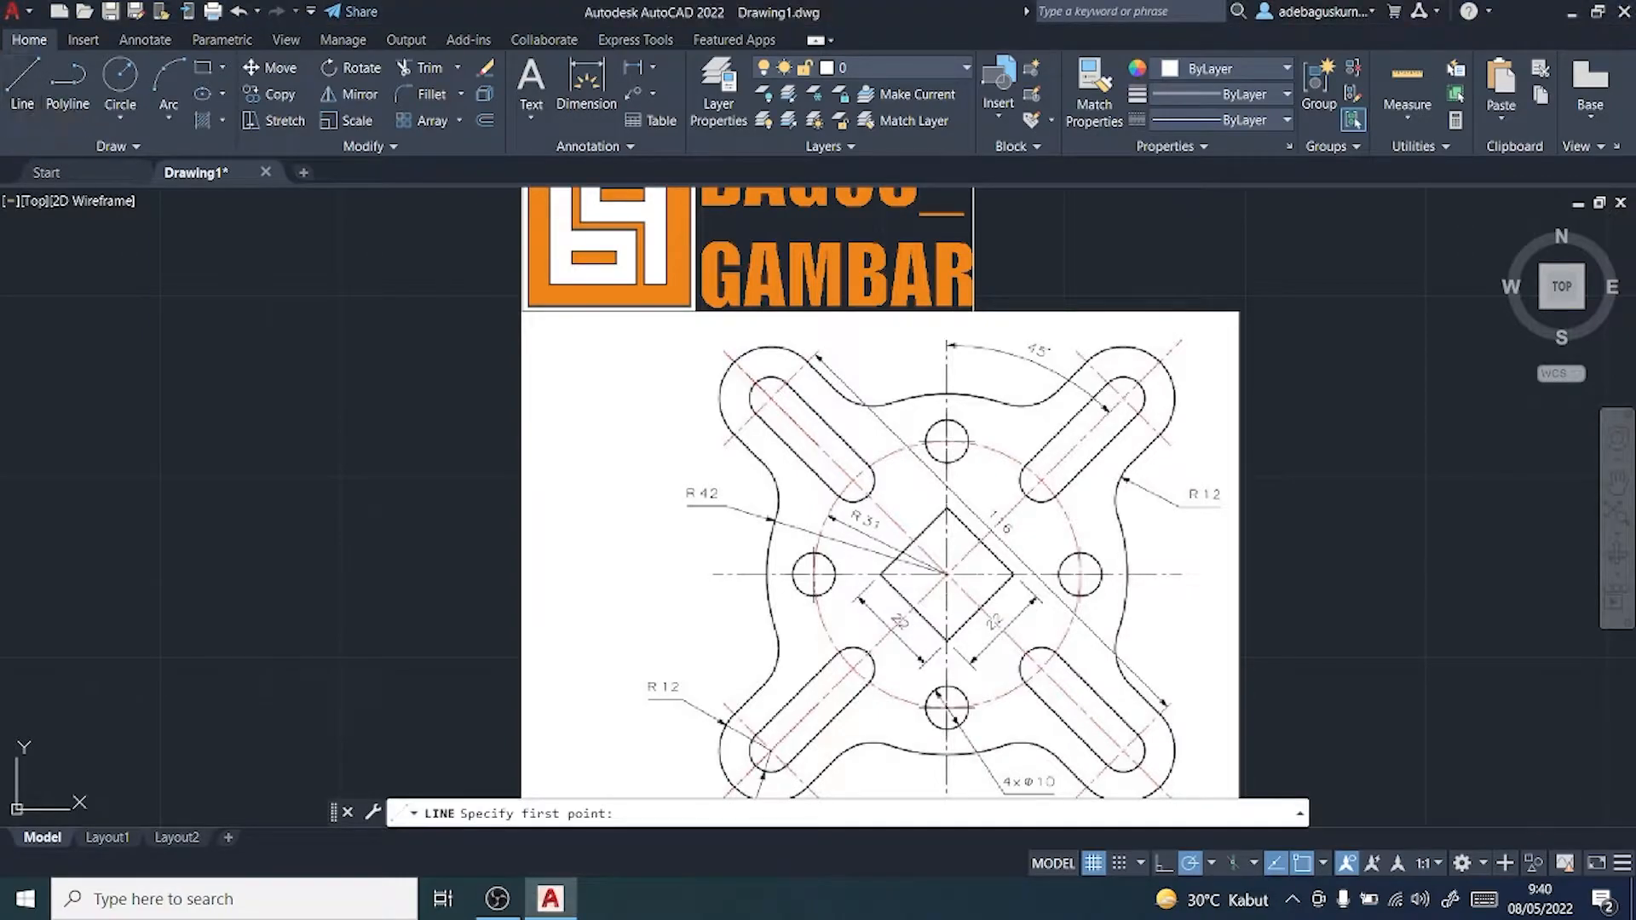
click(1360, 576)
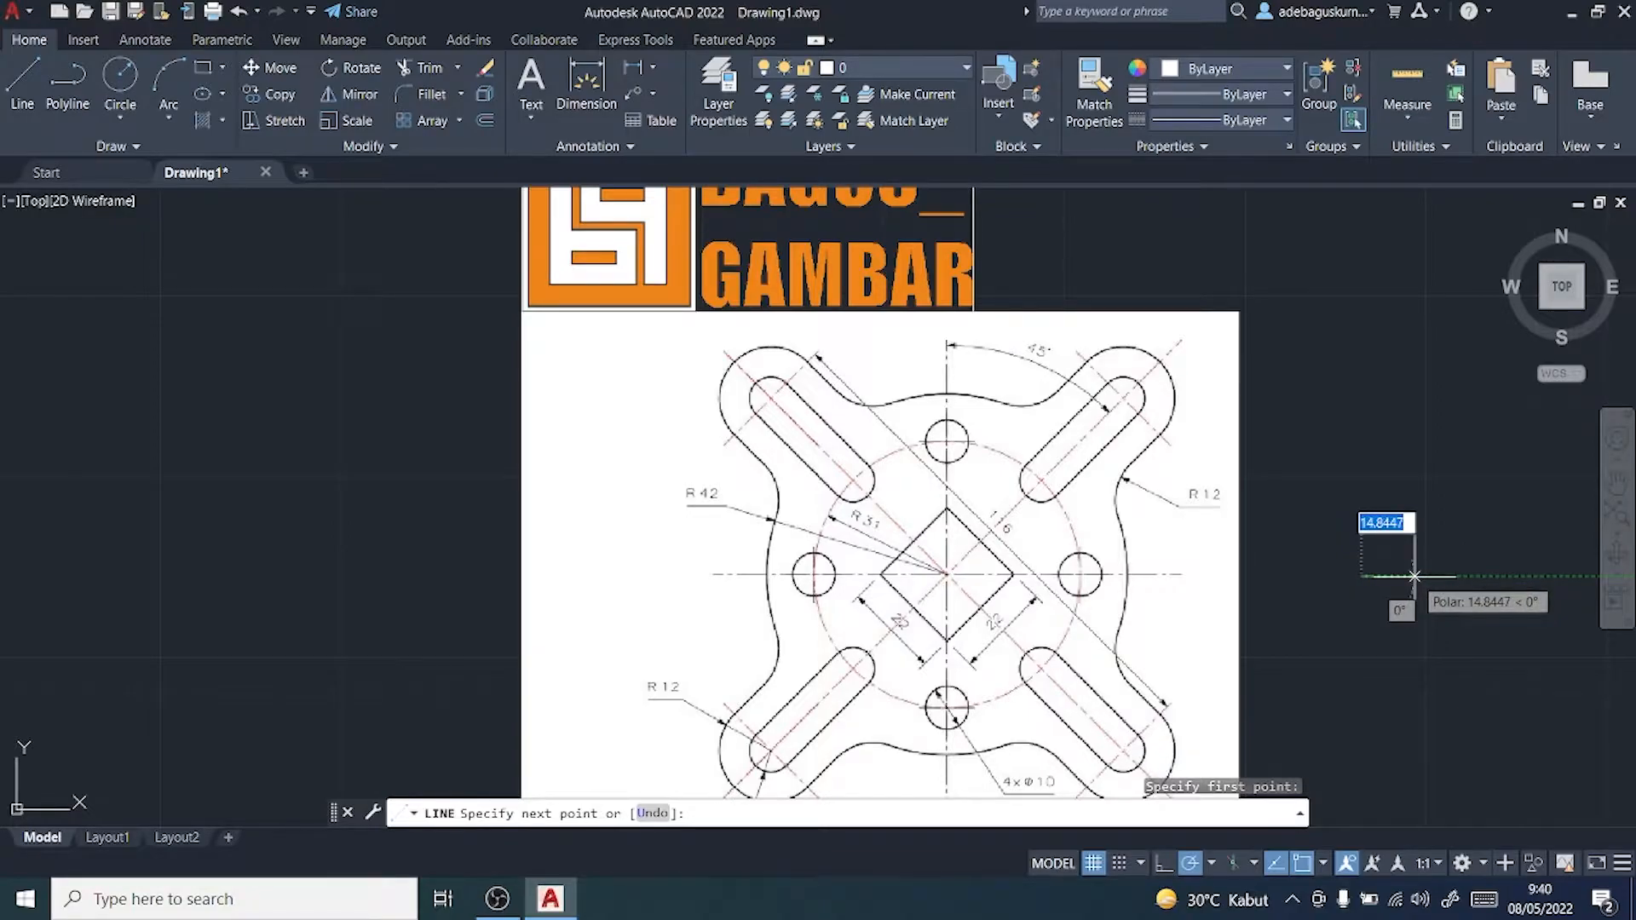
text(150)
key(Return)
key(Escape)
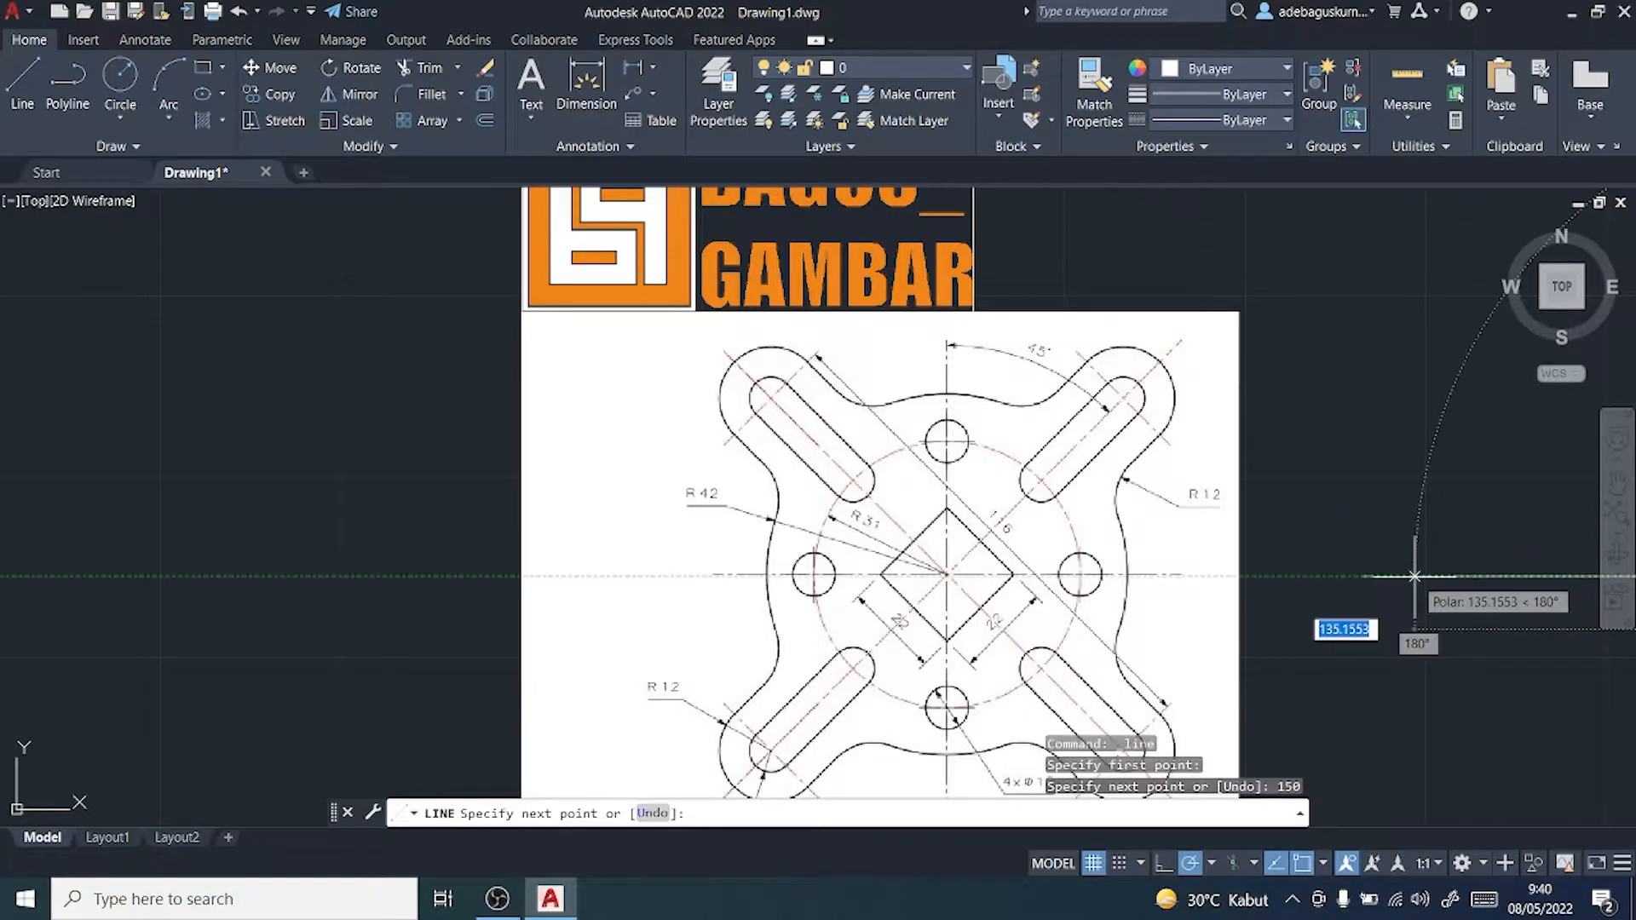
middle_drag(1407, 637, 1358, 542)
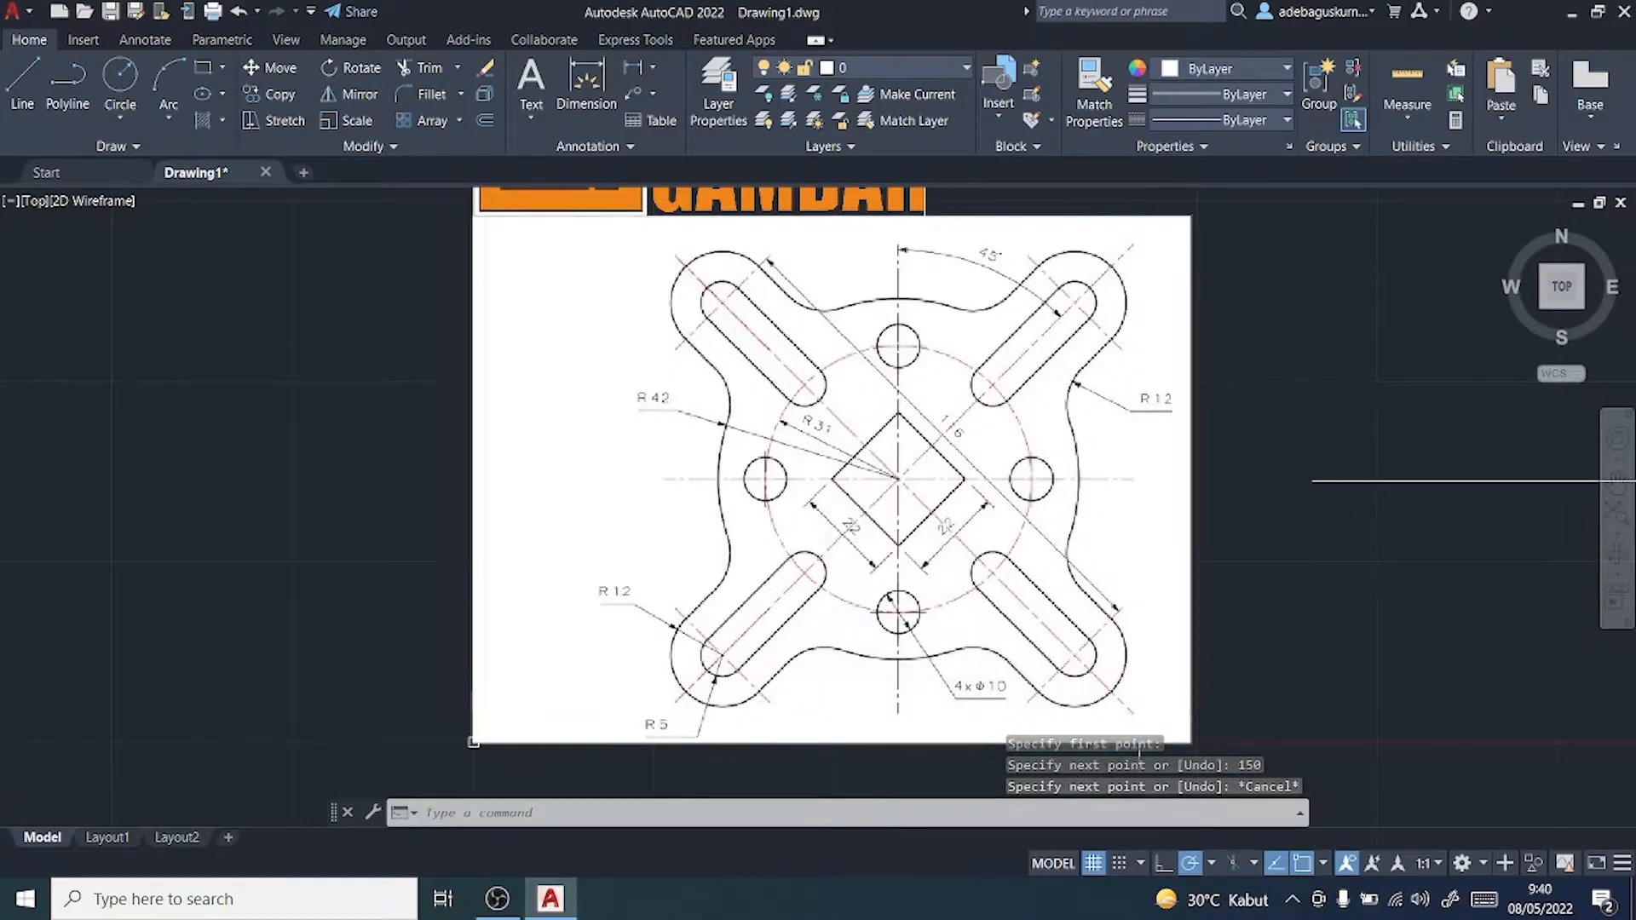
click(947, 902)
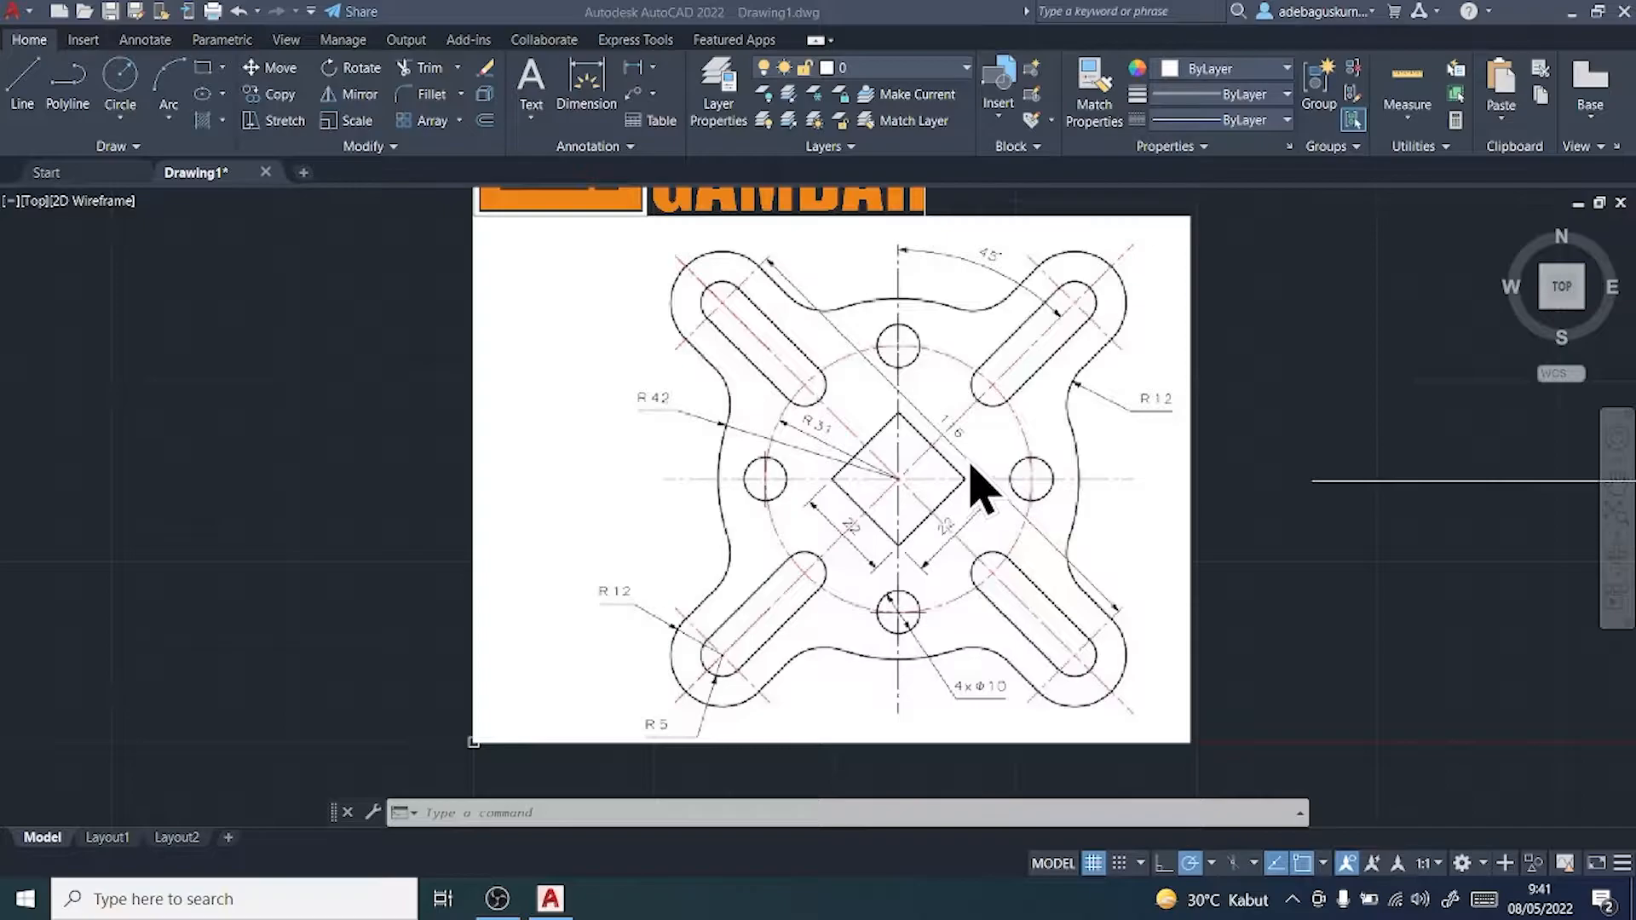
Step: Load the CENTER linetype from acadiso.lin into the drawing
scroll(980, 490, down, 2)
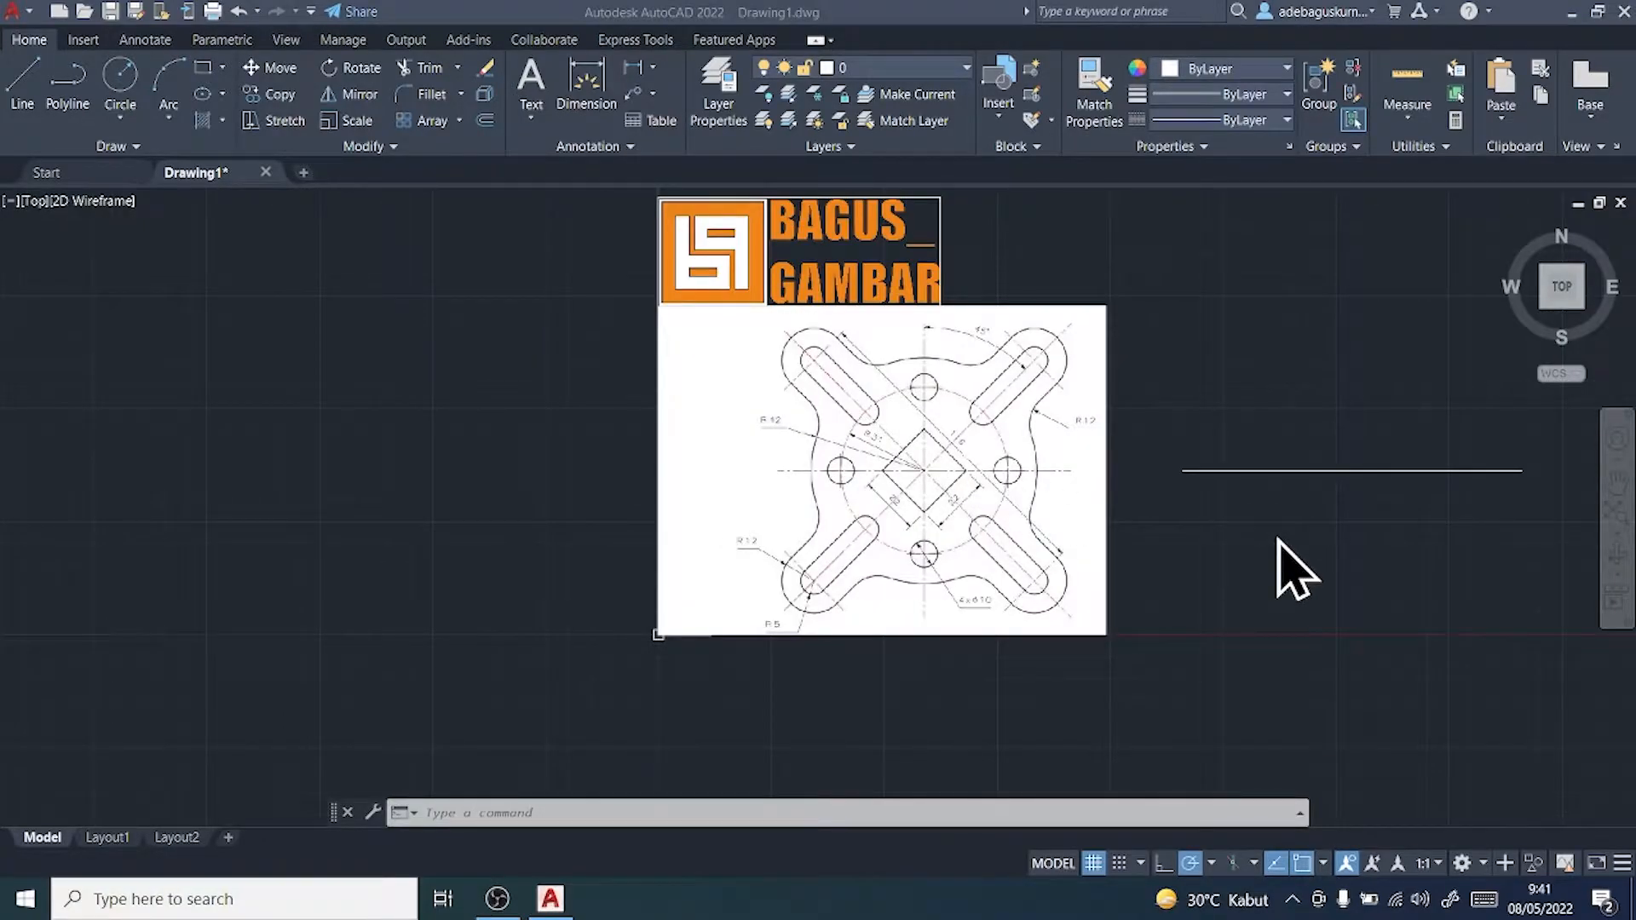
scroll(1253, 474, up, 3)
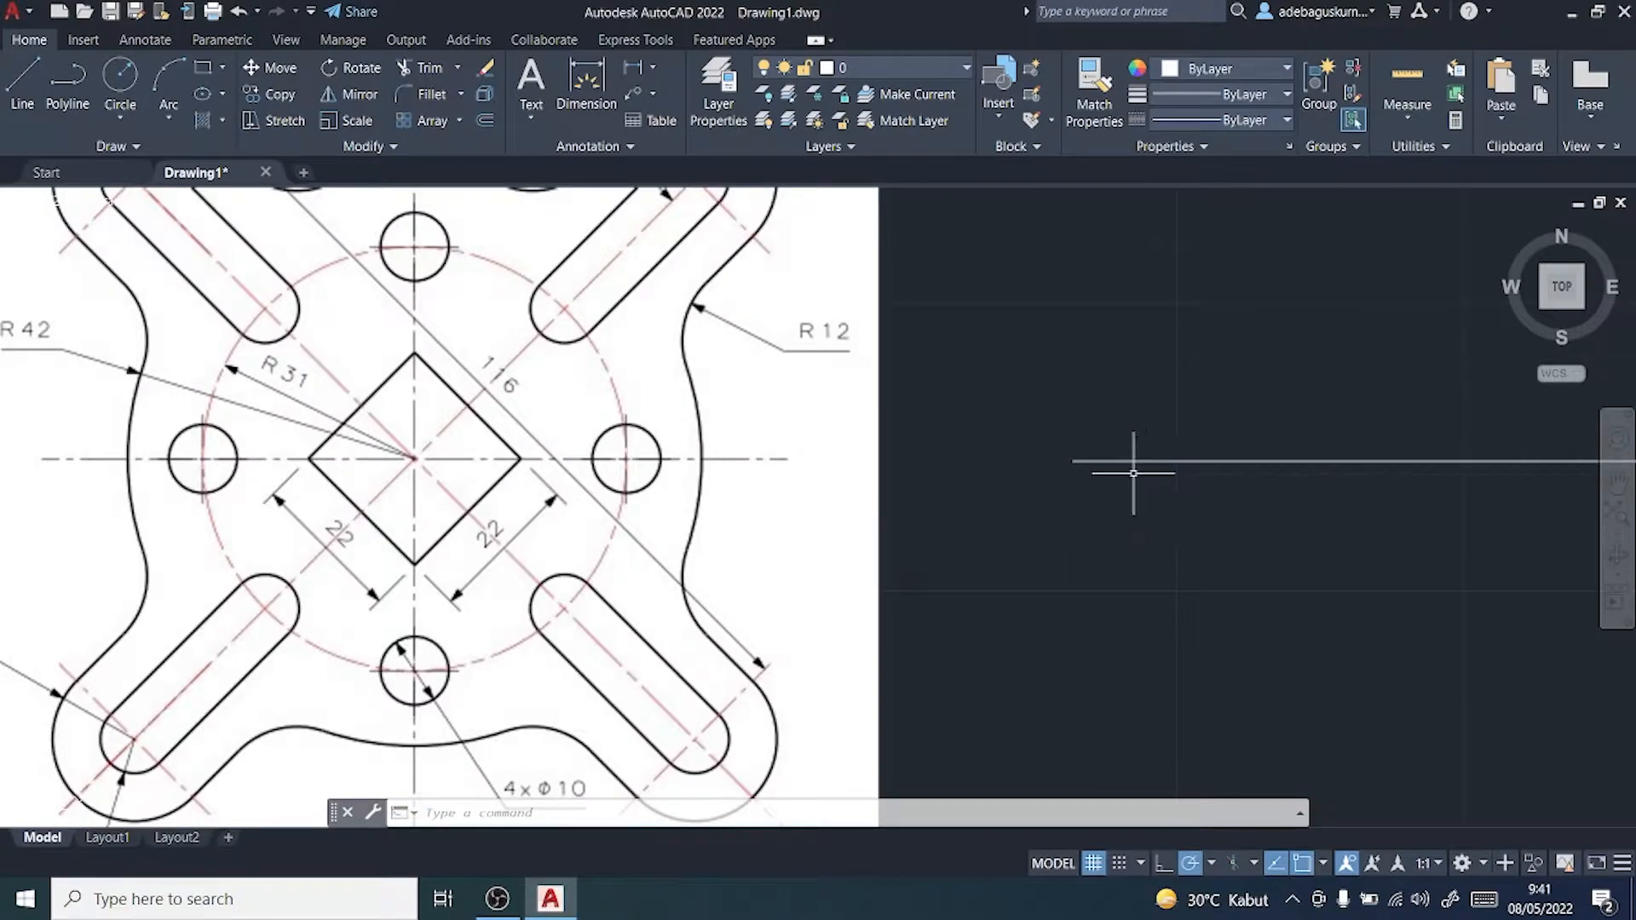
scroll(1133, 464, up, 2)
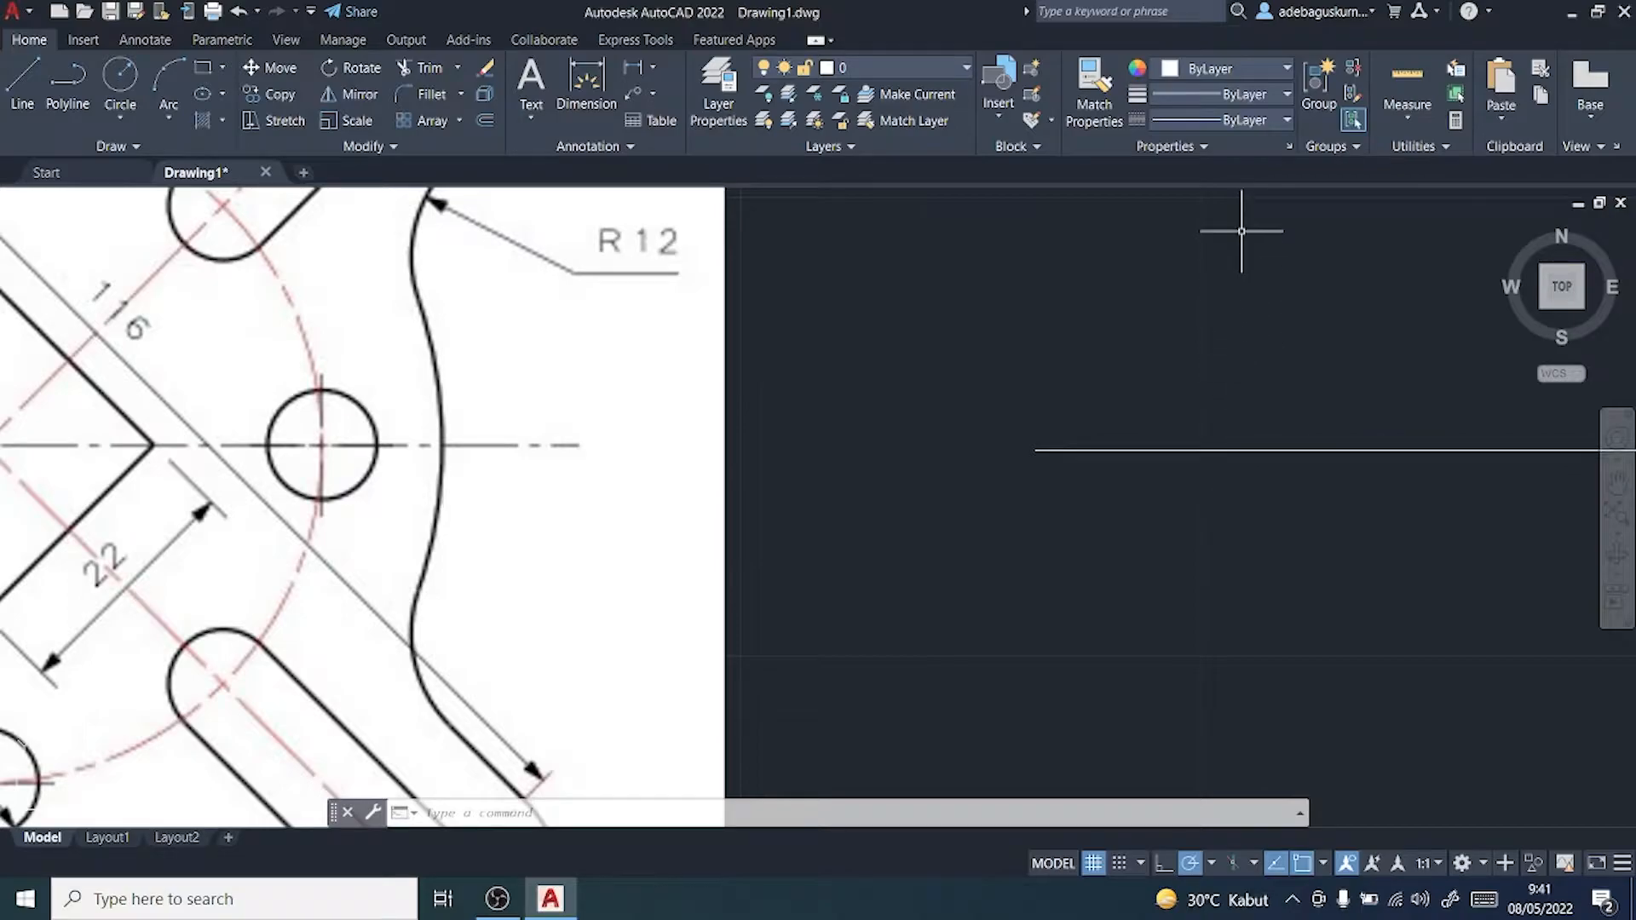
click(1271, 121)
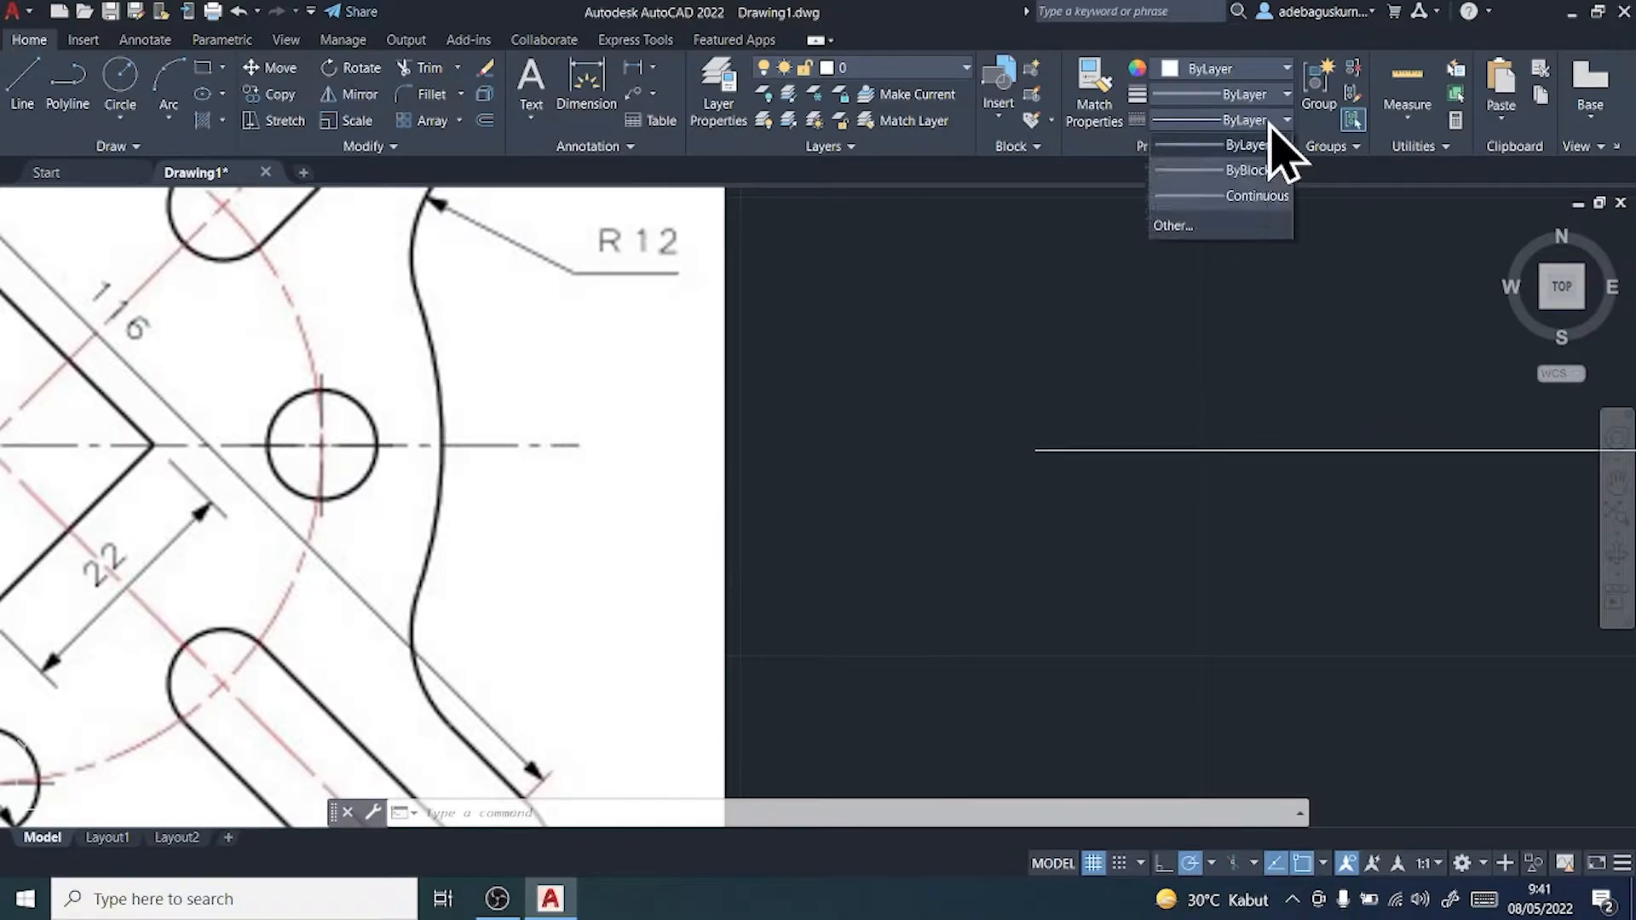
click(1174, 226)
click(995, 271)
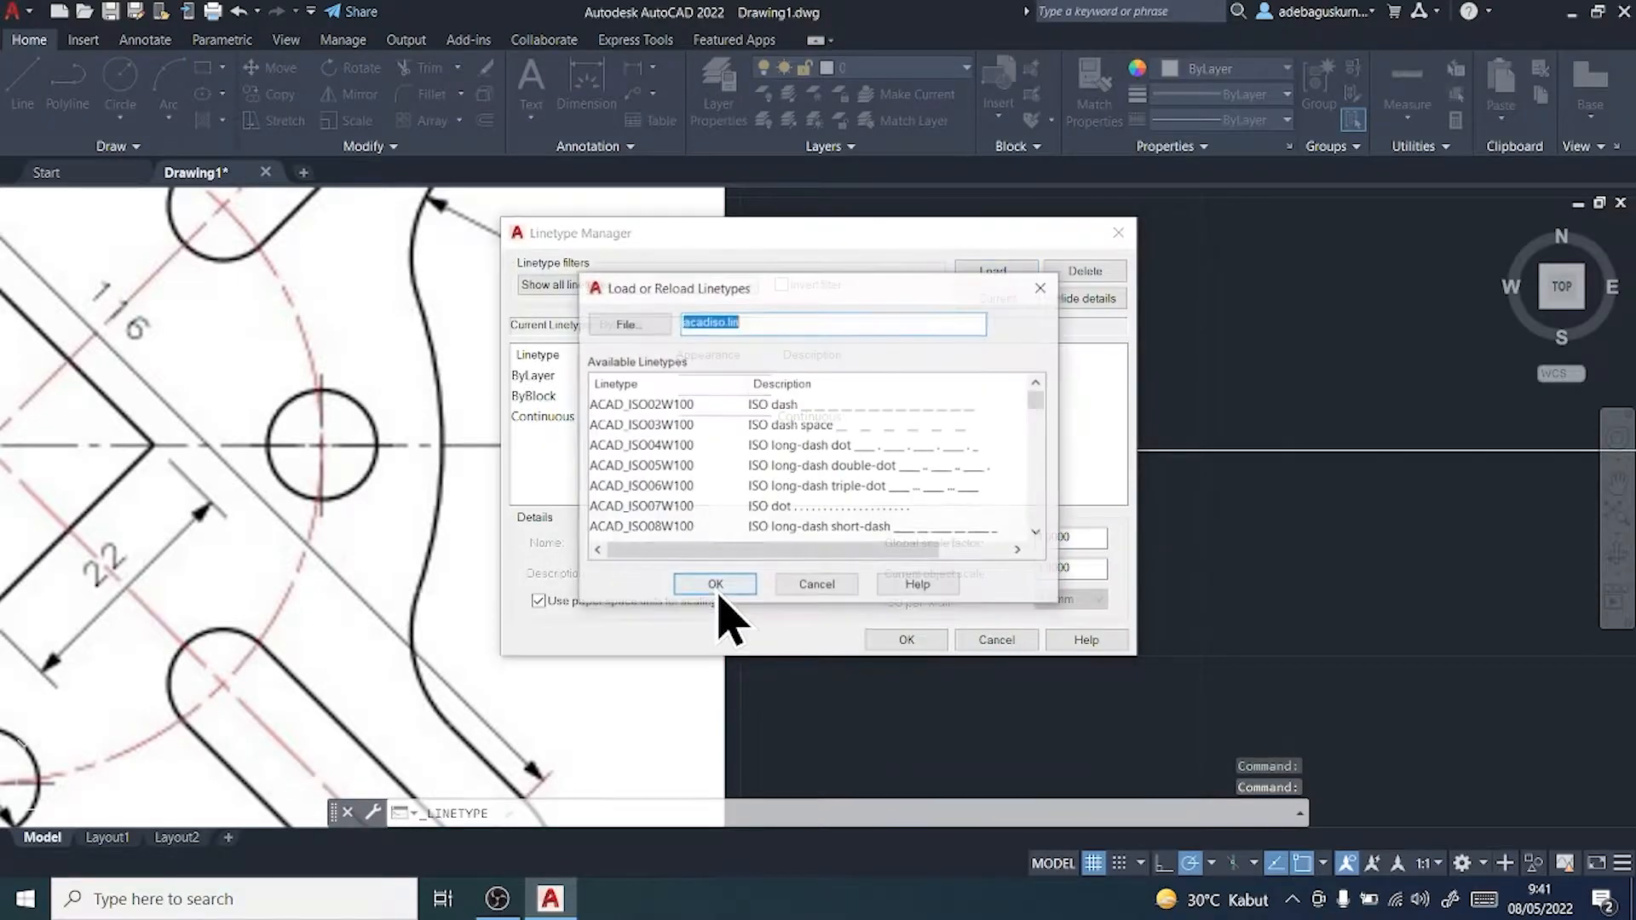
scroll(649, 513, down, 3)
scroll(660, 516, down, 2)
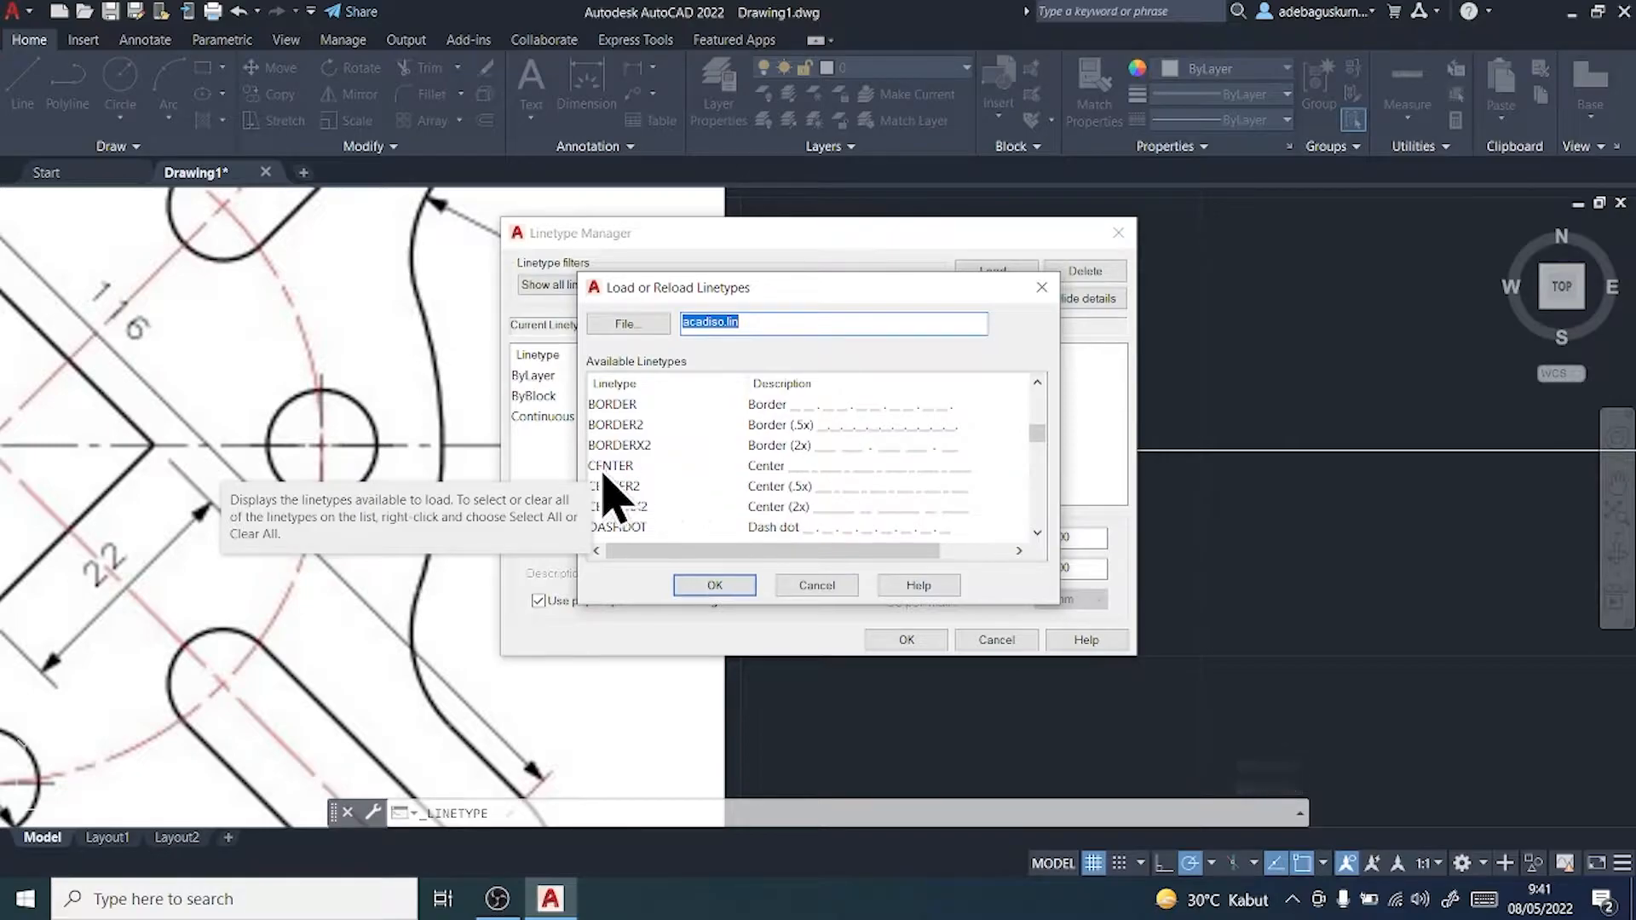
click(603, 470)
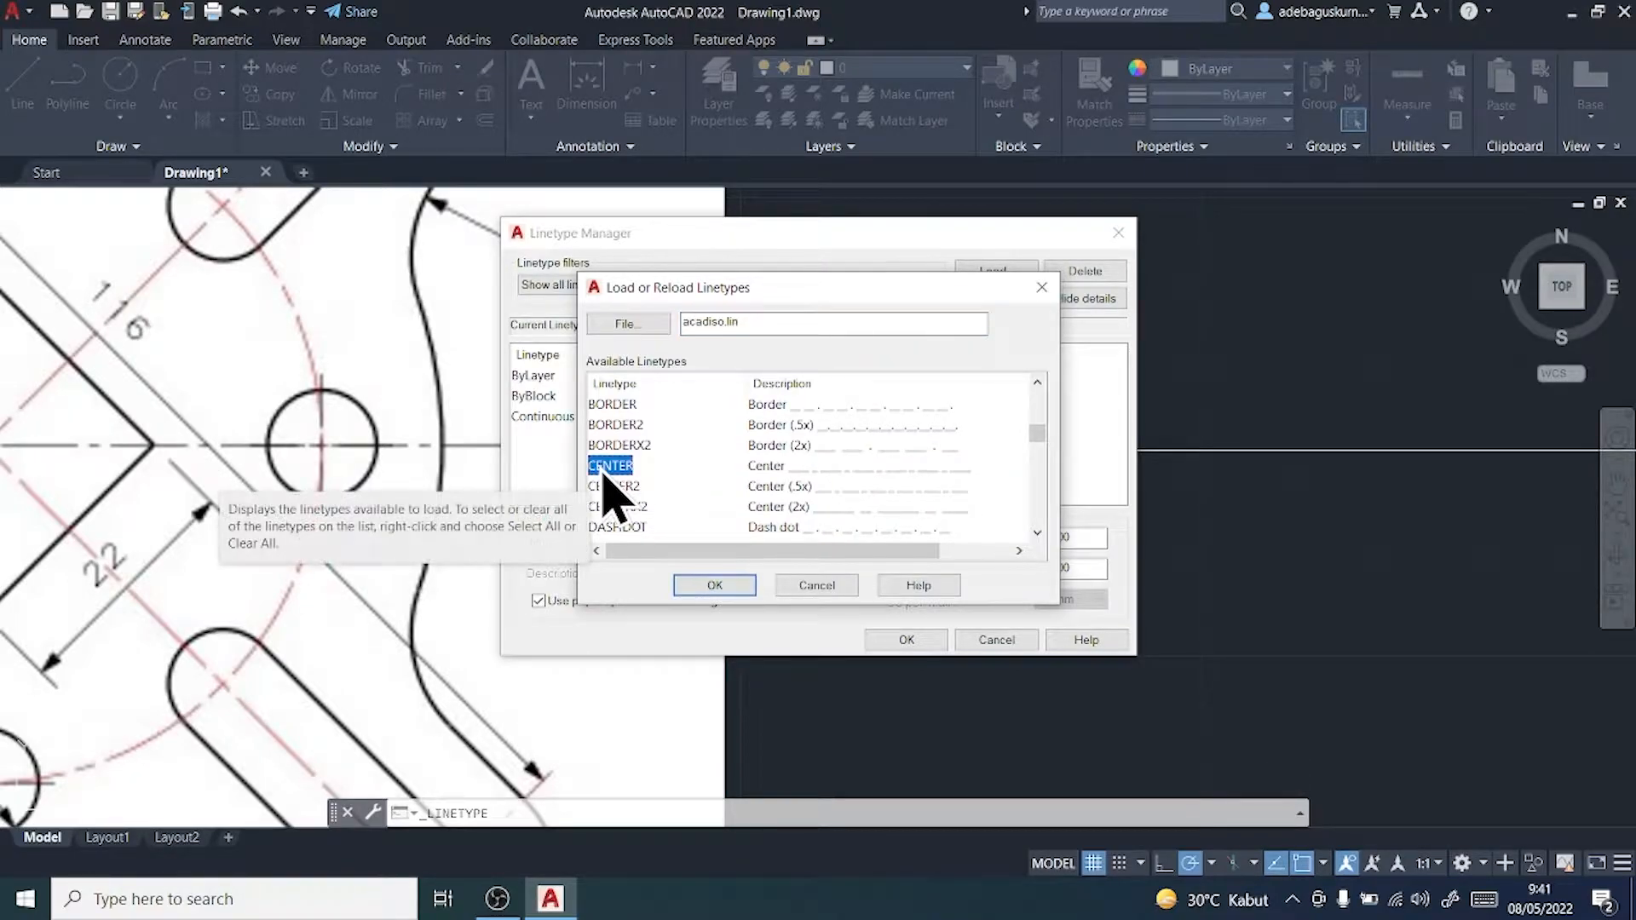
click(716, 587)
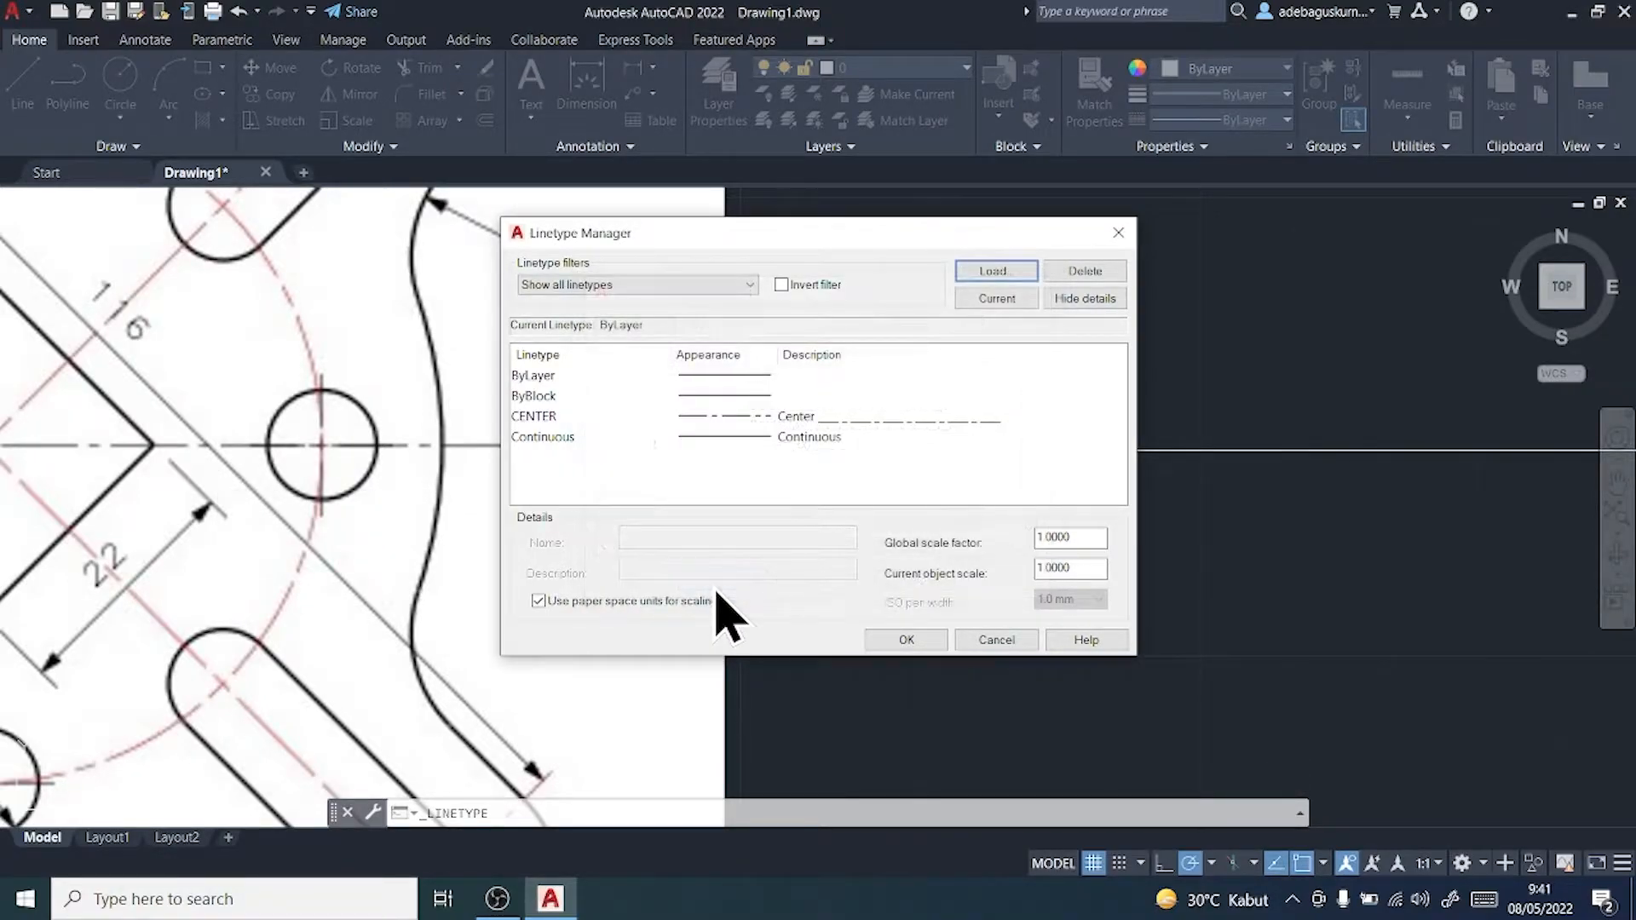
click(901, 638)
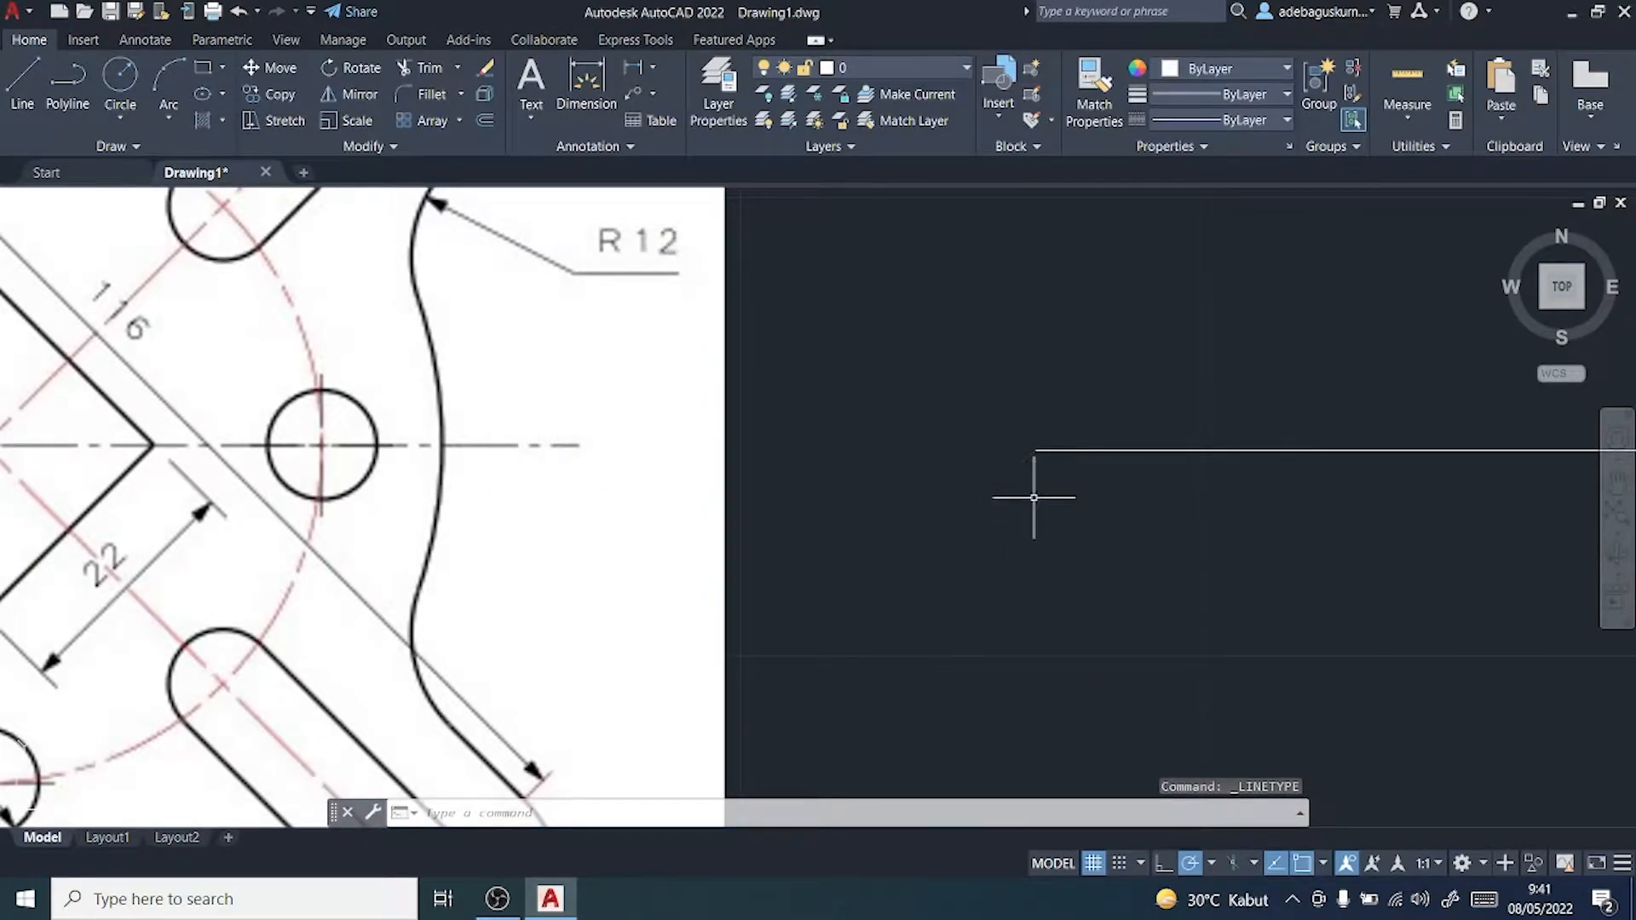
Step: Assign the CENTER linetype to the horizontal line and deselect it
click(1087, 450)
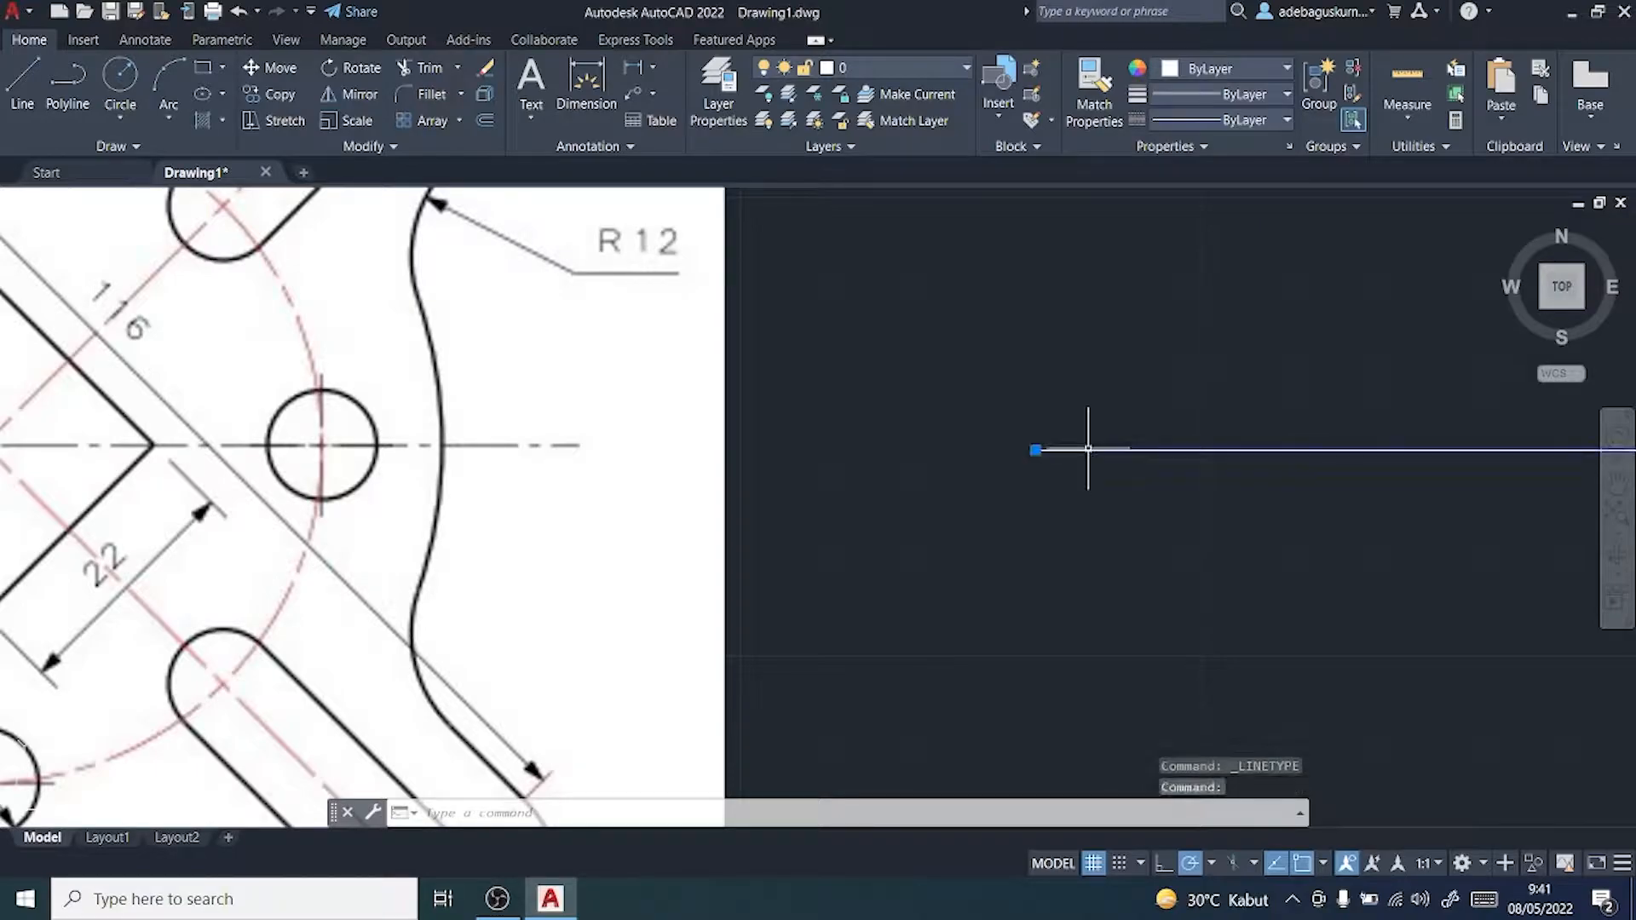
click(1287, 120)
click(1224, 220)
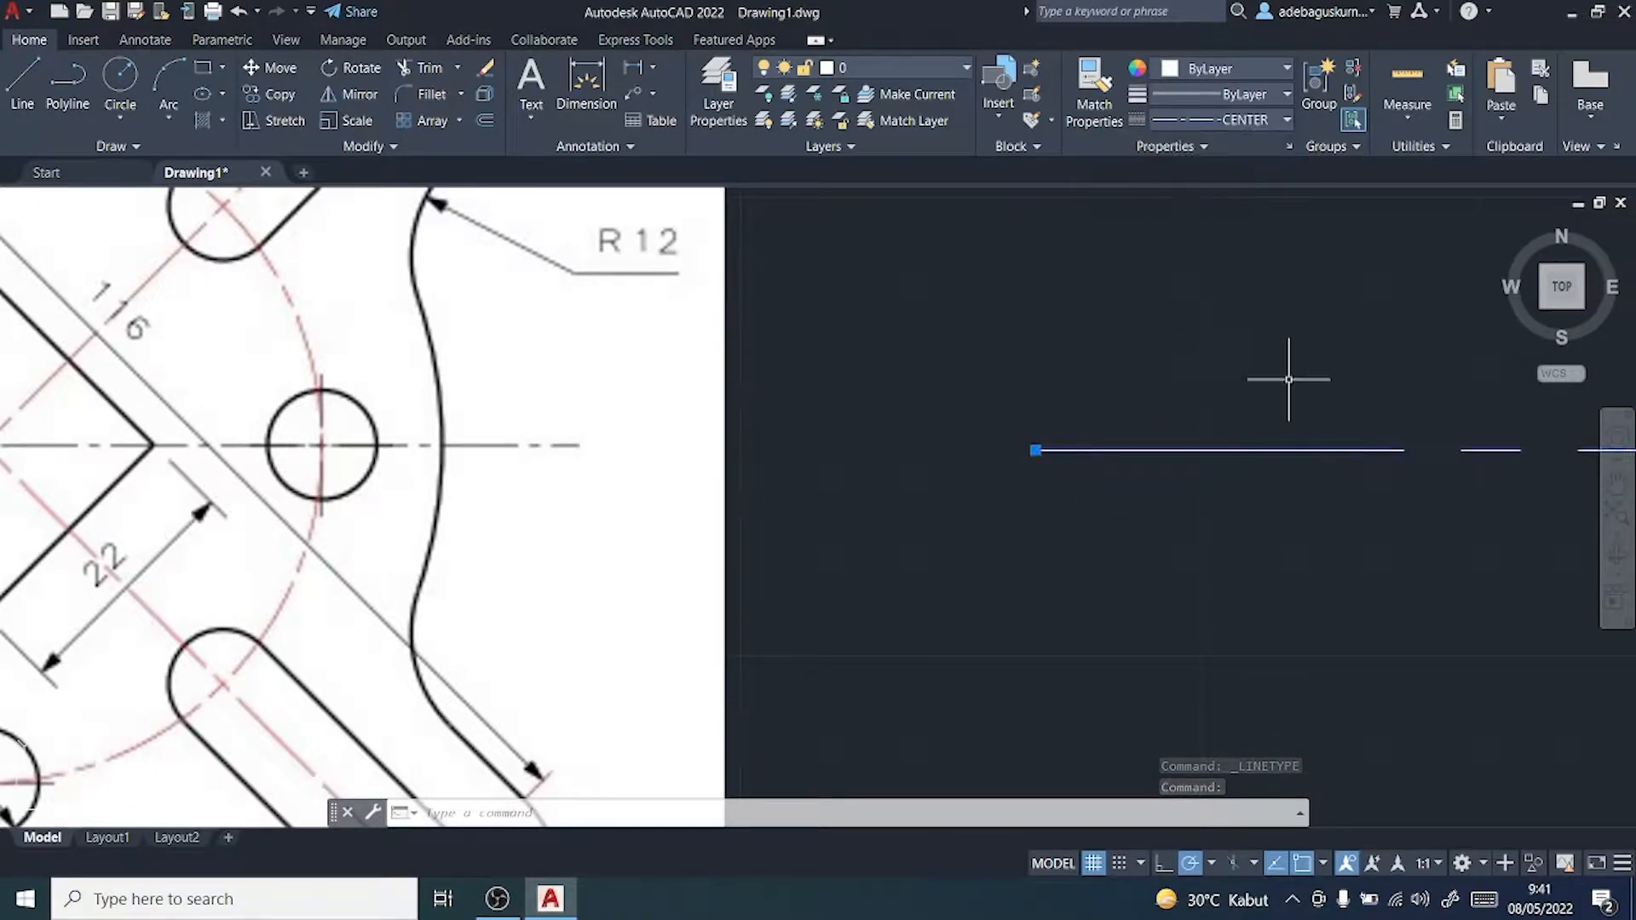
scroll(1287, 389, down, 3)
click(1386, 545)
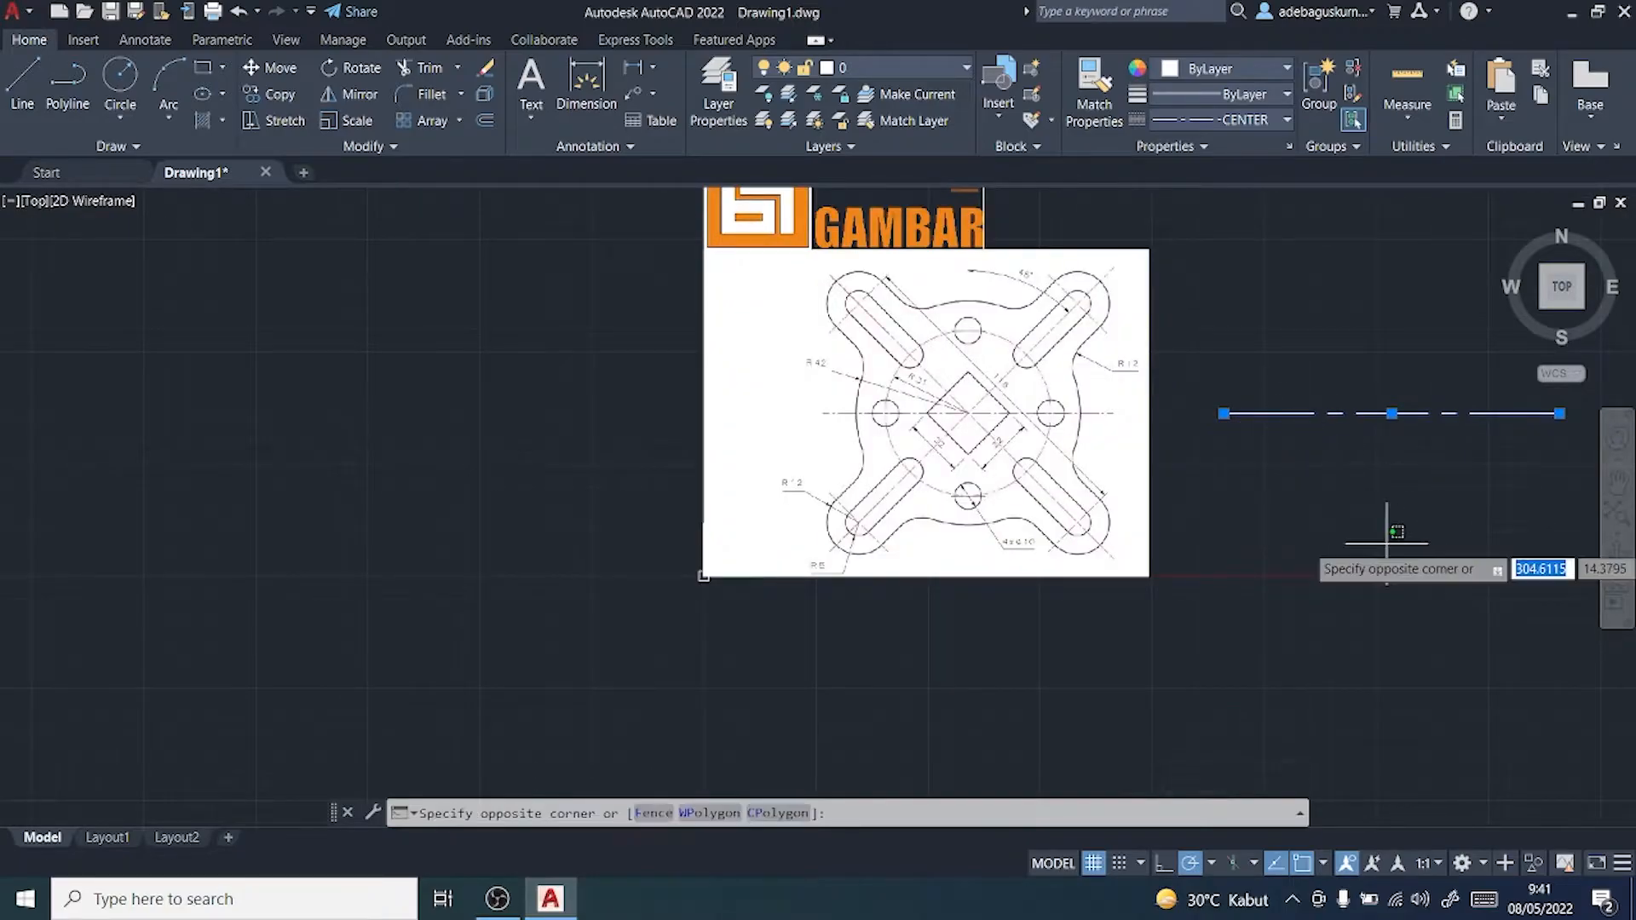
key(Escape)
scroll(1386, 543, up, 5)
scroll(1386, 543, down, 3)
key(Escape)
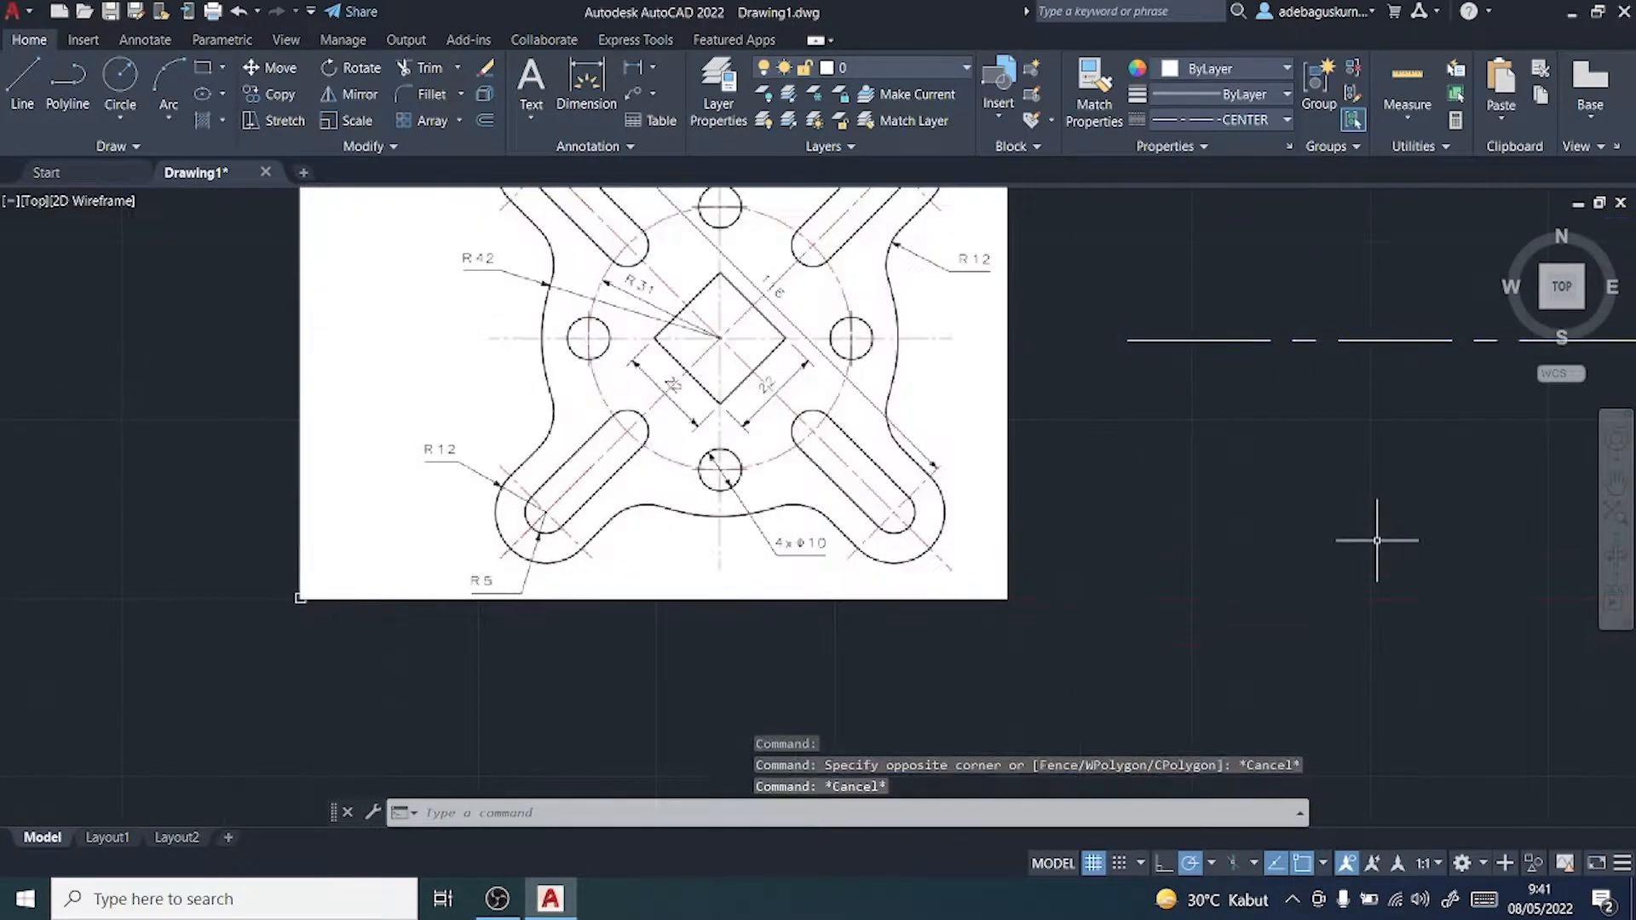
Step: Set the global linetype scale factor to 0.1 with the CENTER linetype selected
middle_drag(1445, 483, 1348, 545)
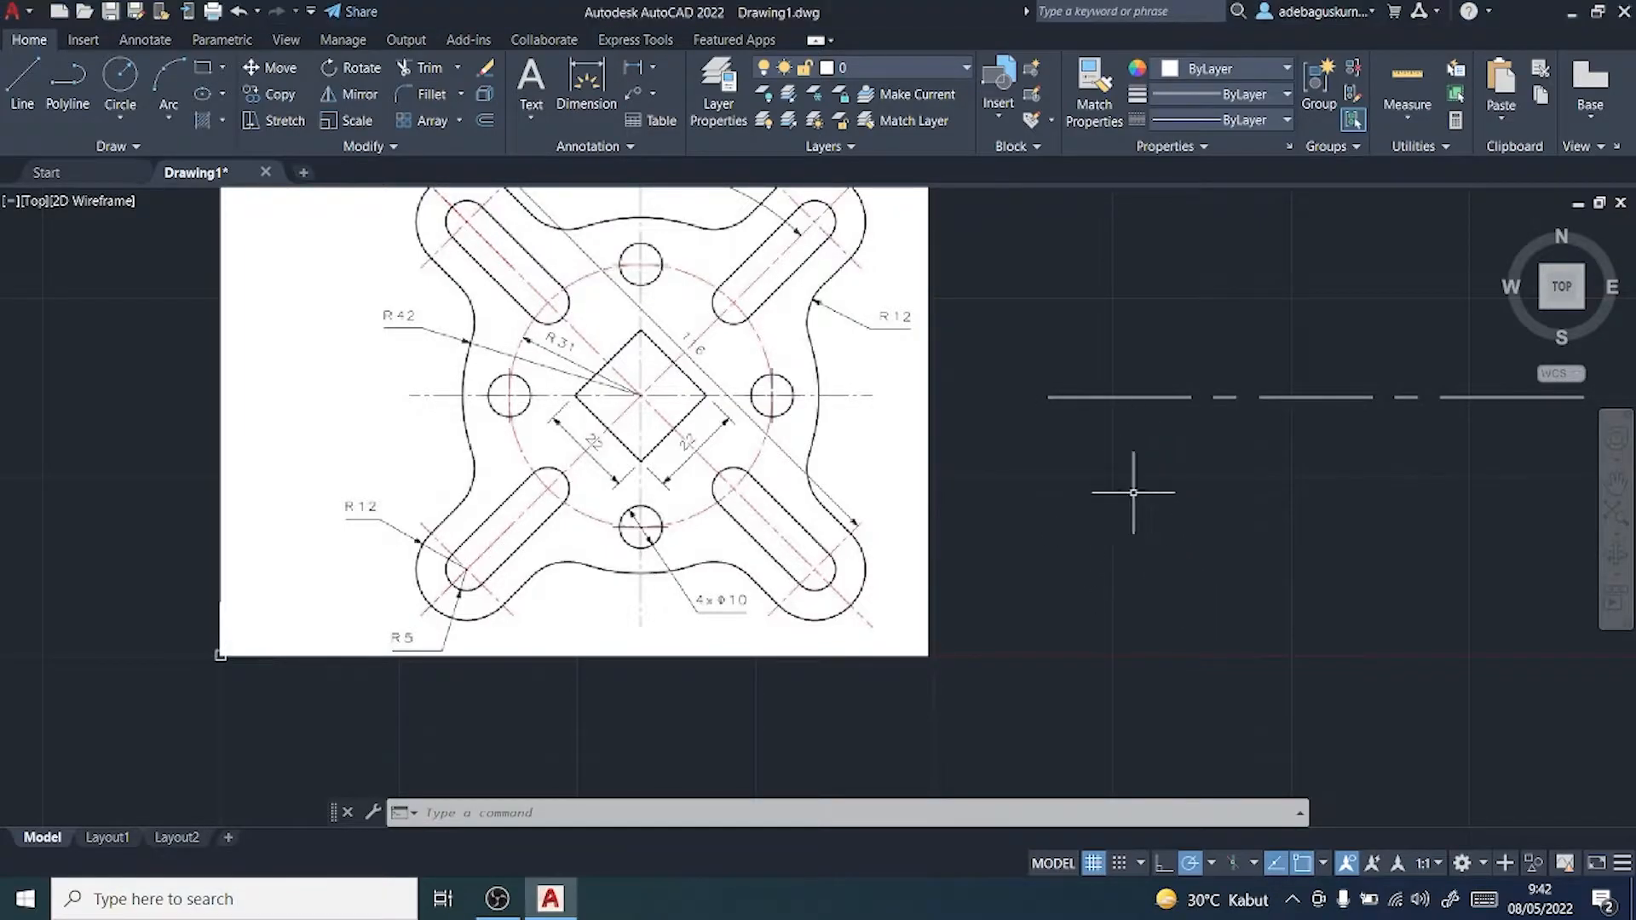
middle_drag(1195, 453, 1133, 501)
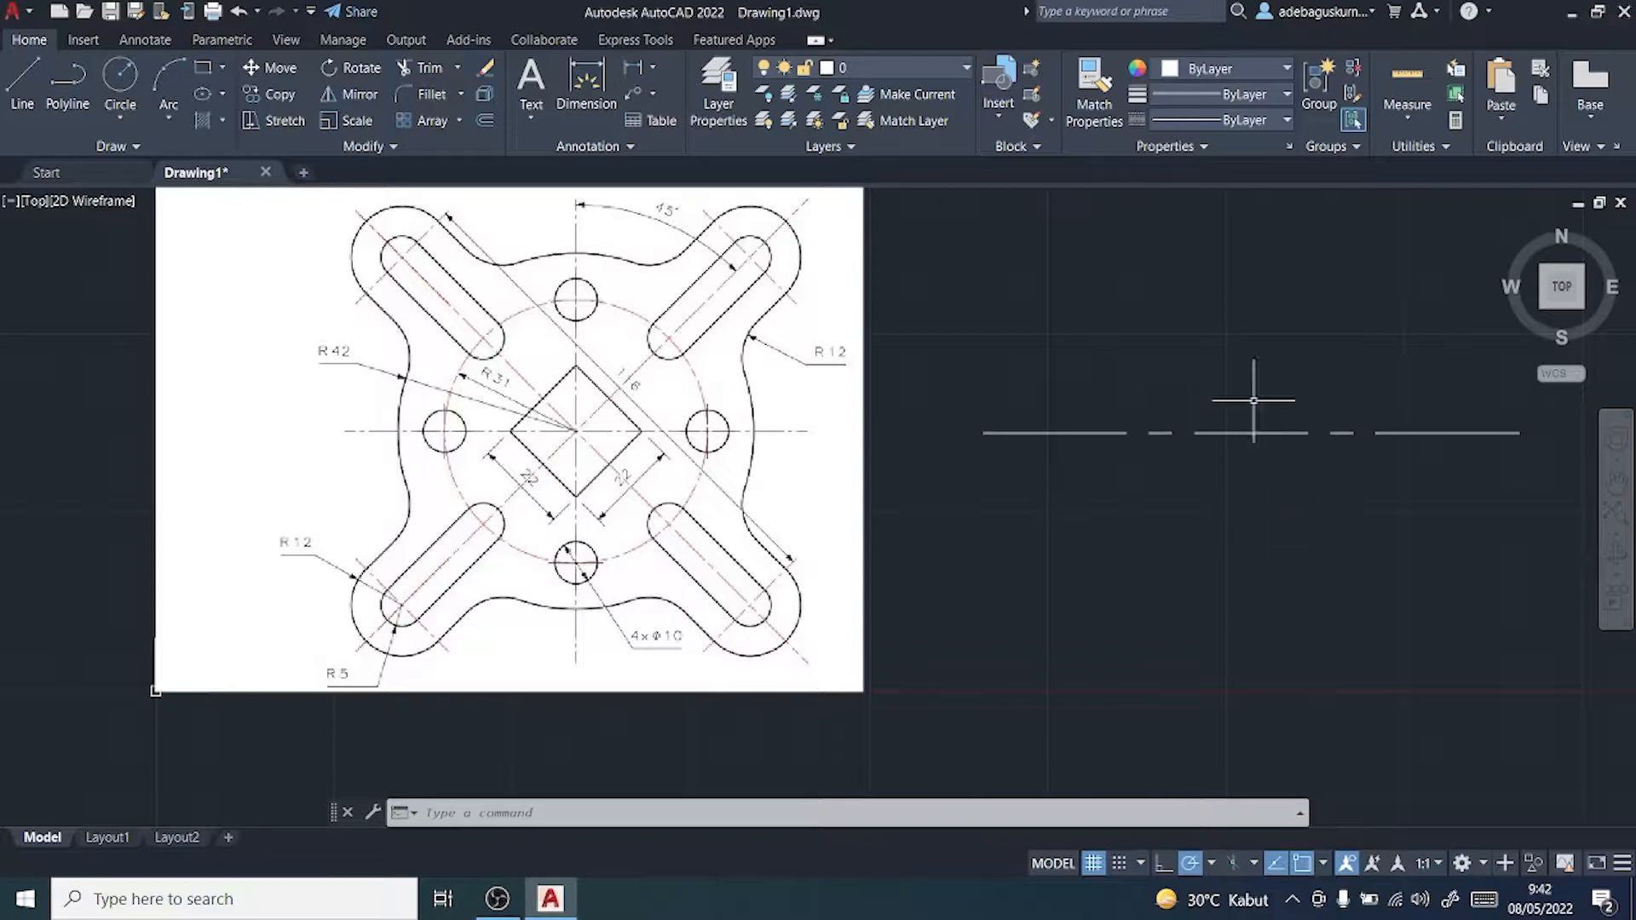
click(1283, 121)
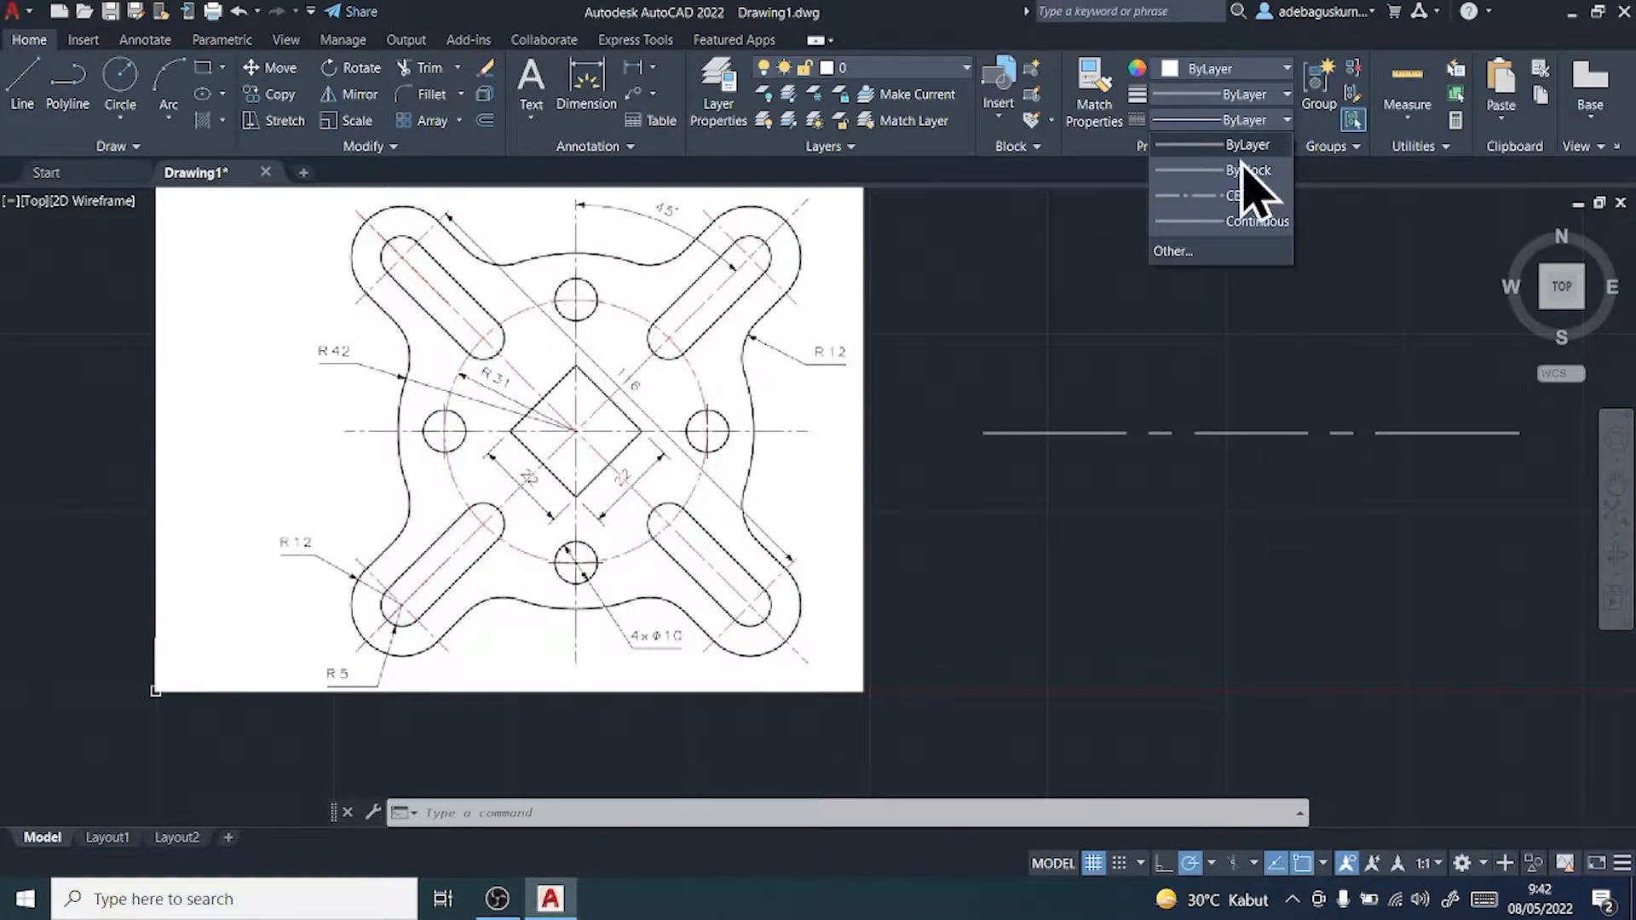
click(1169, 252)
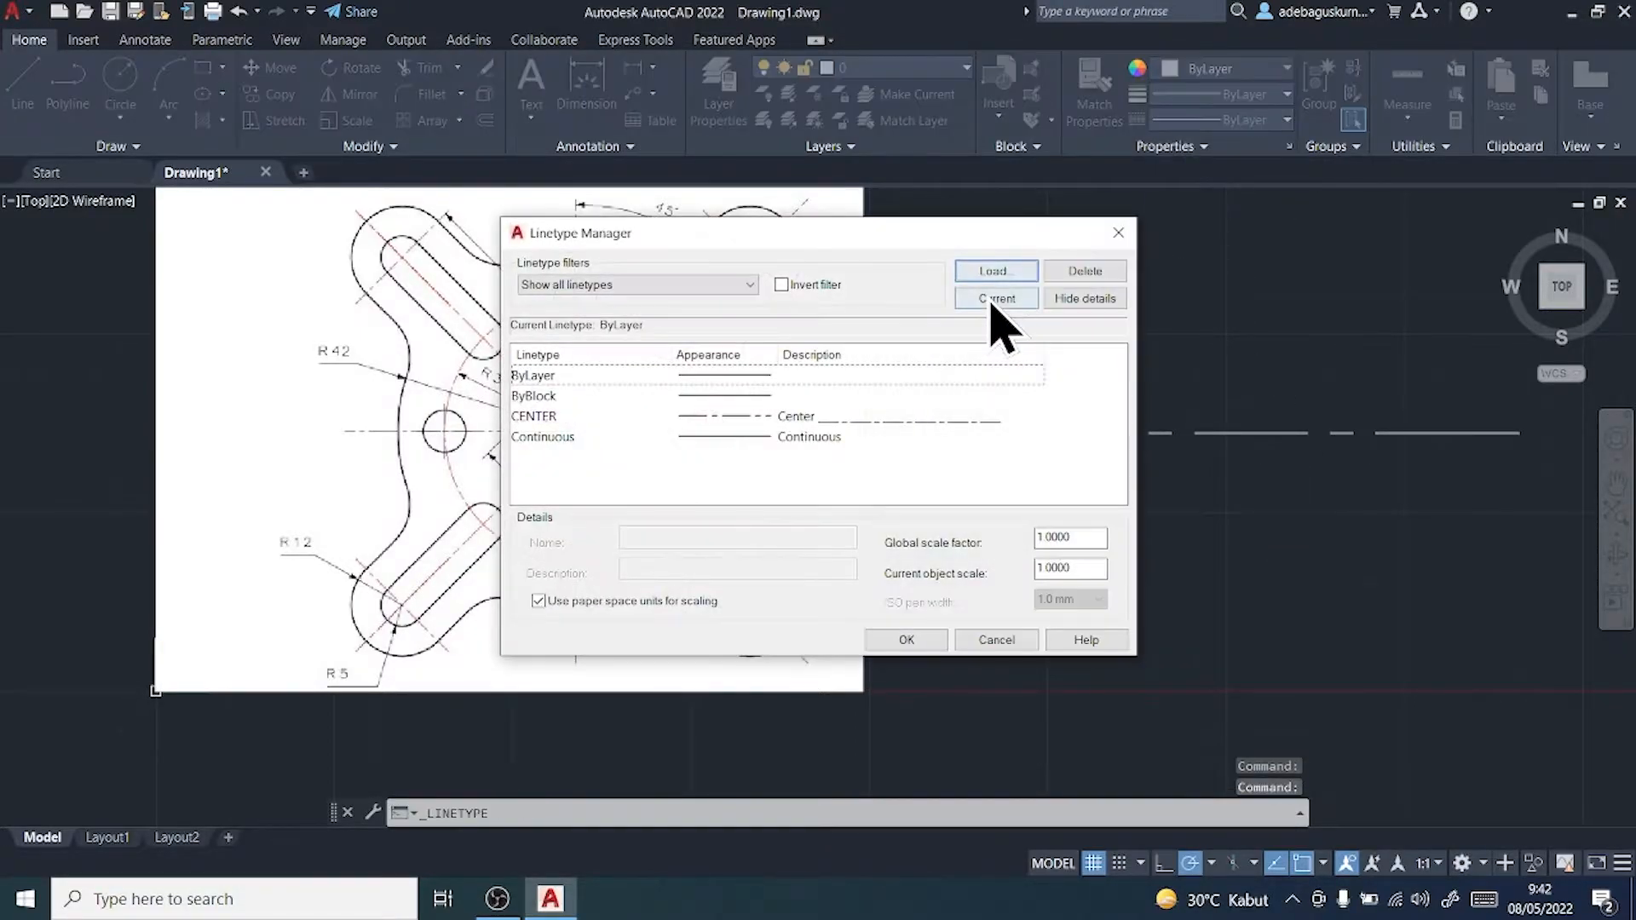
click(546, 415)
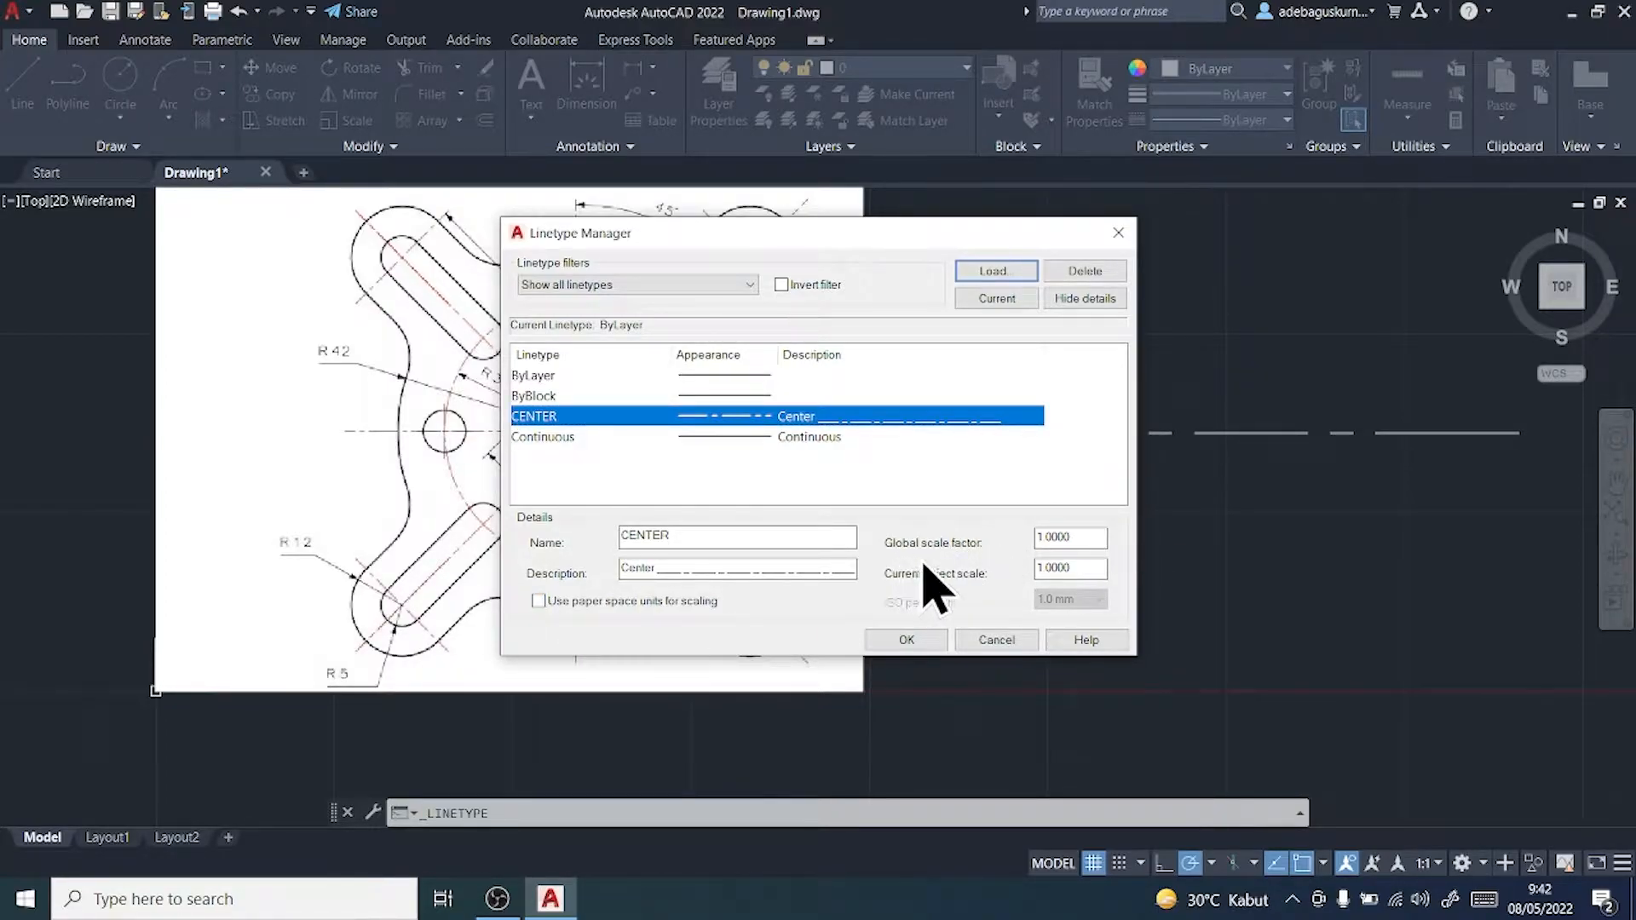
double_click(1075, 537)
text(0.1)
click(920, 641)
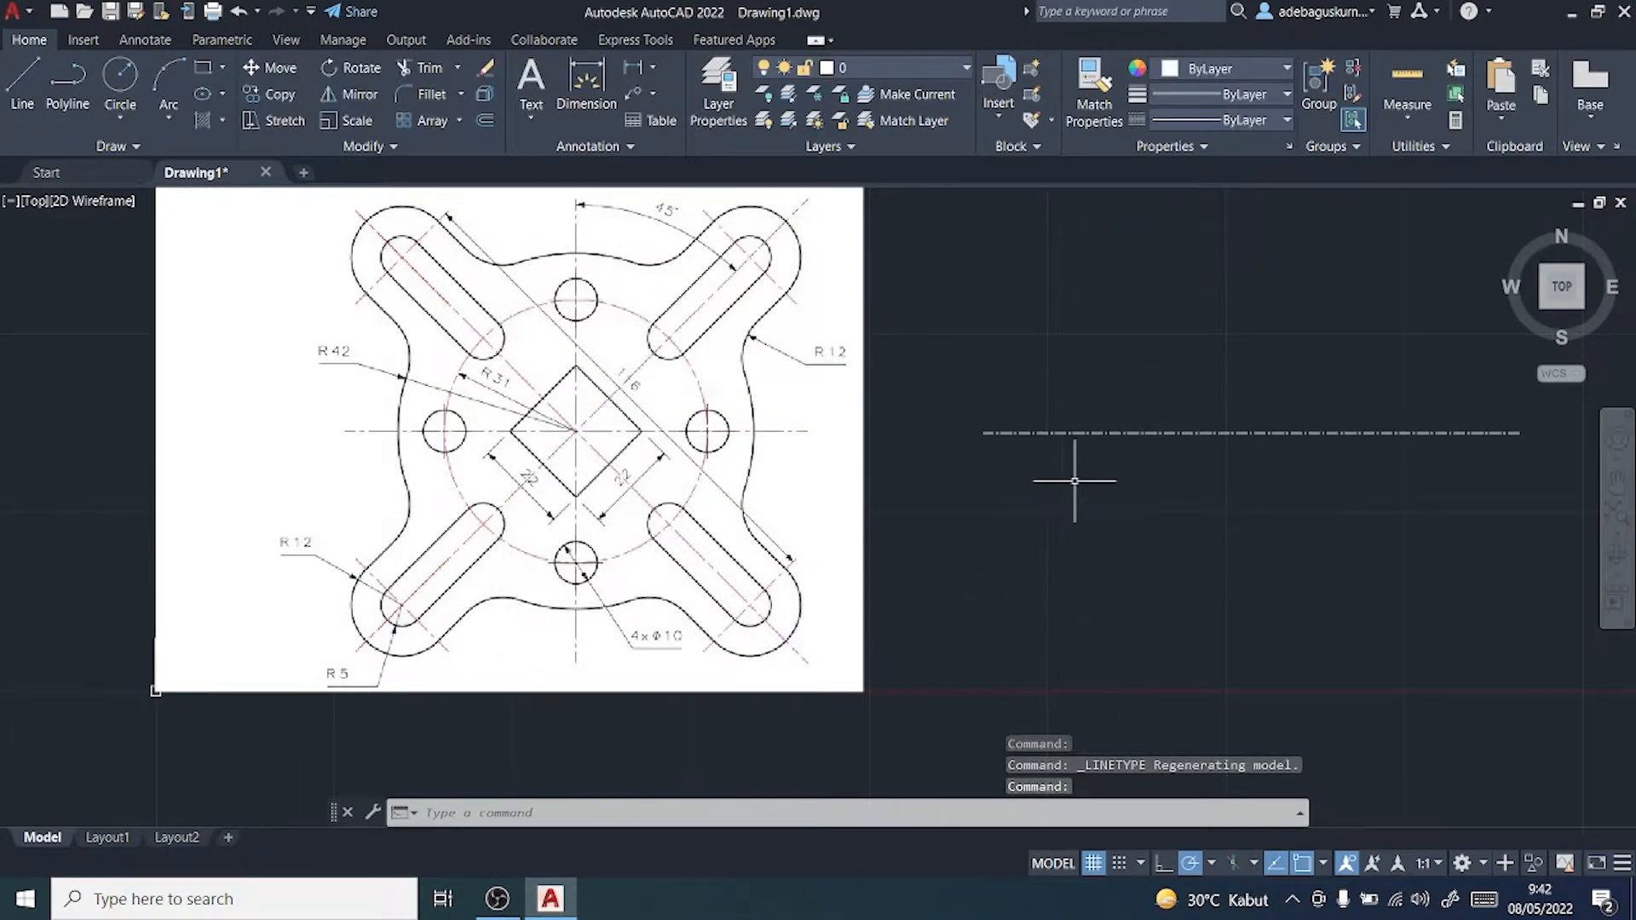
Step: Set the global linetype scale factor to 0.3 with the CENTER linetype selected
scroll(1095, 460, up, 2)
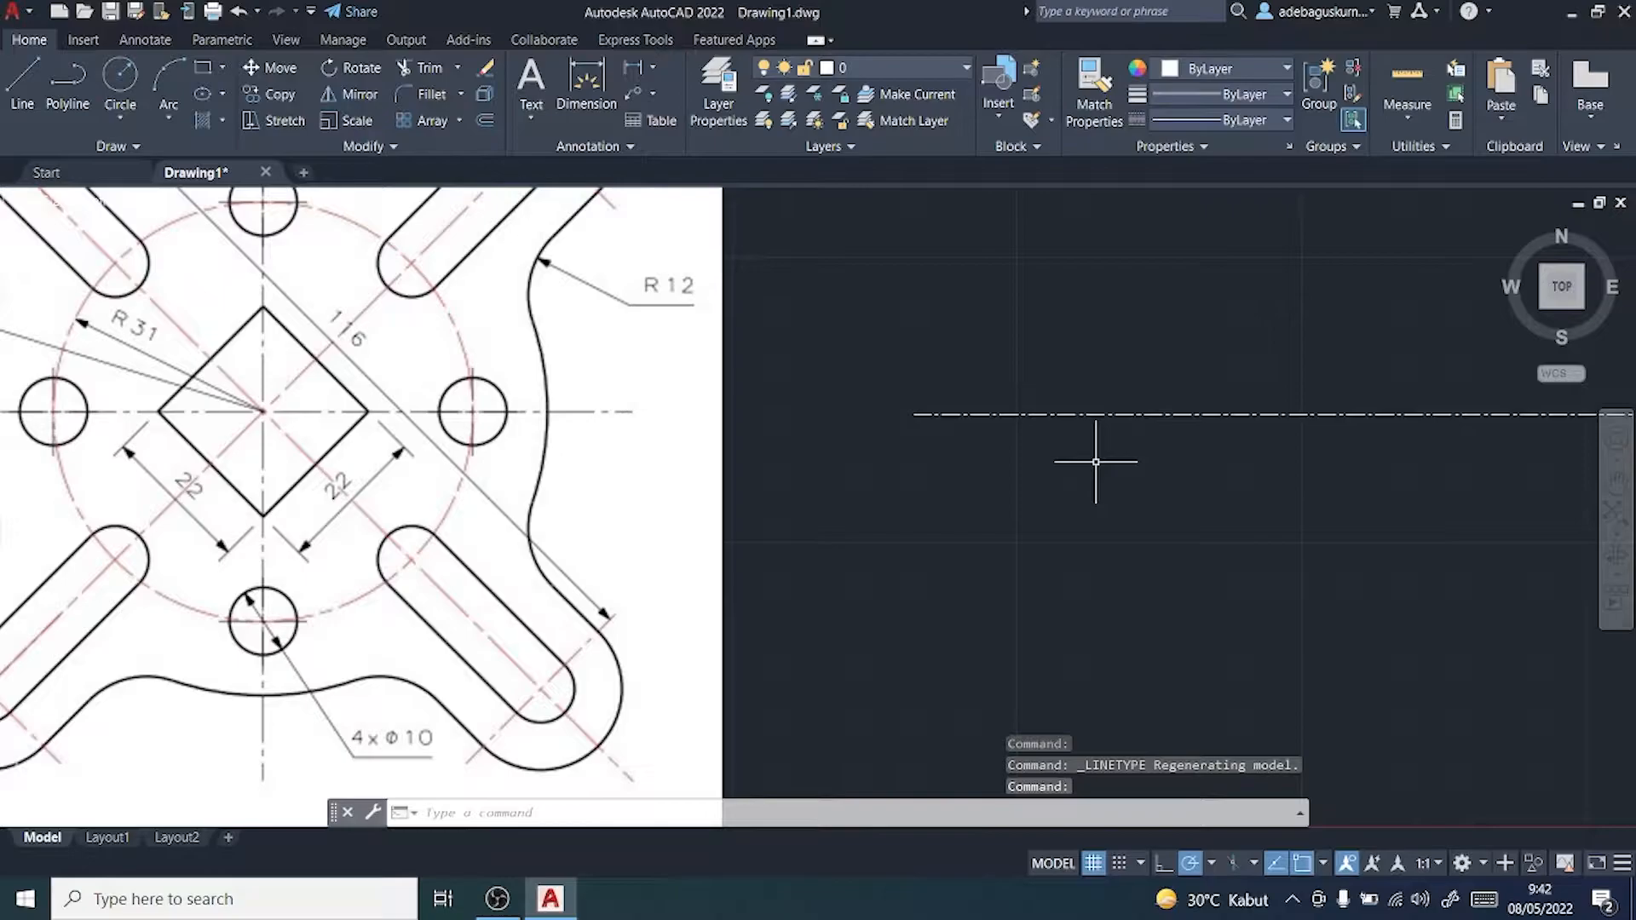
click(1137, 414)
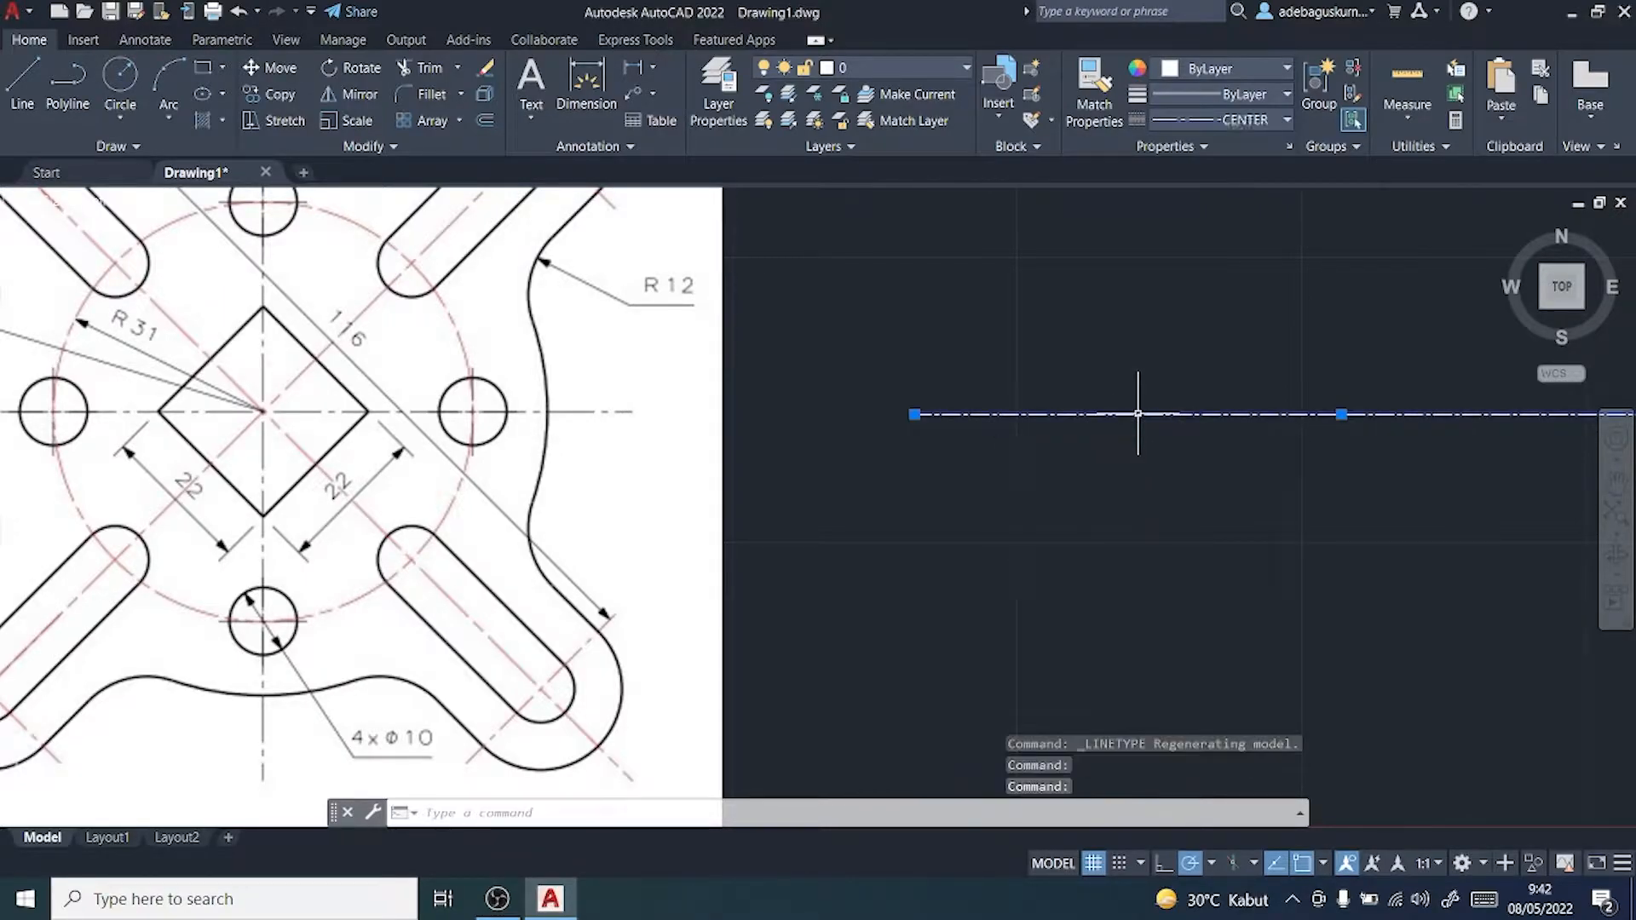
click(1286, 119)
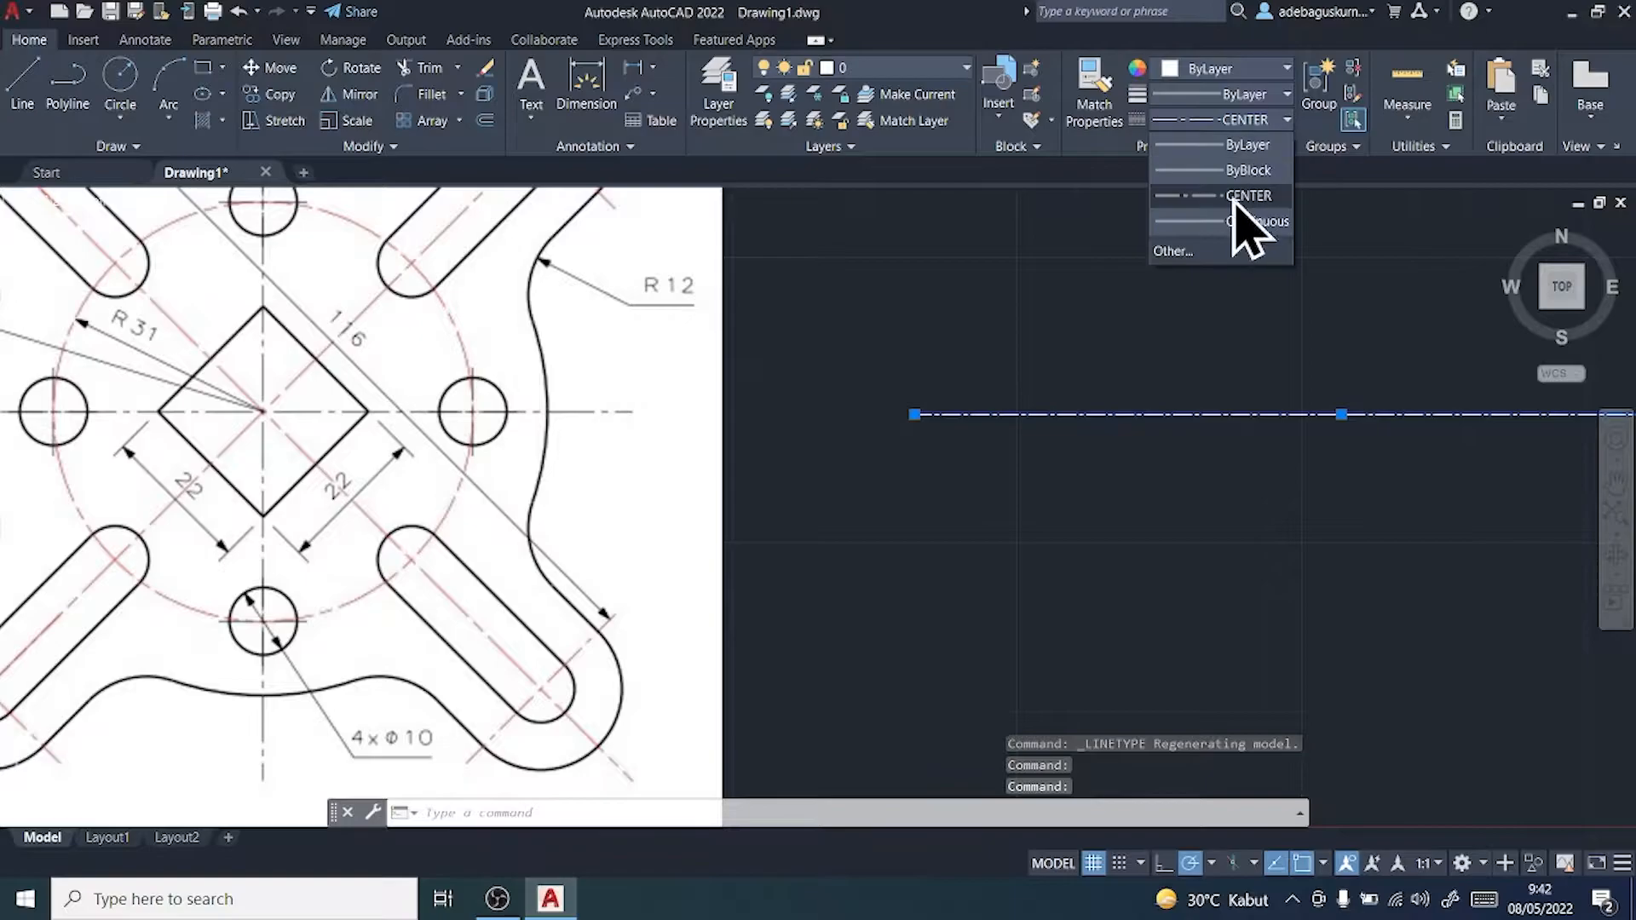
click(1175, 252)
click(842, 417)
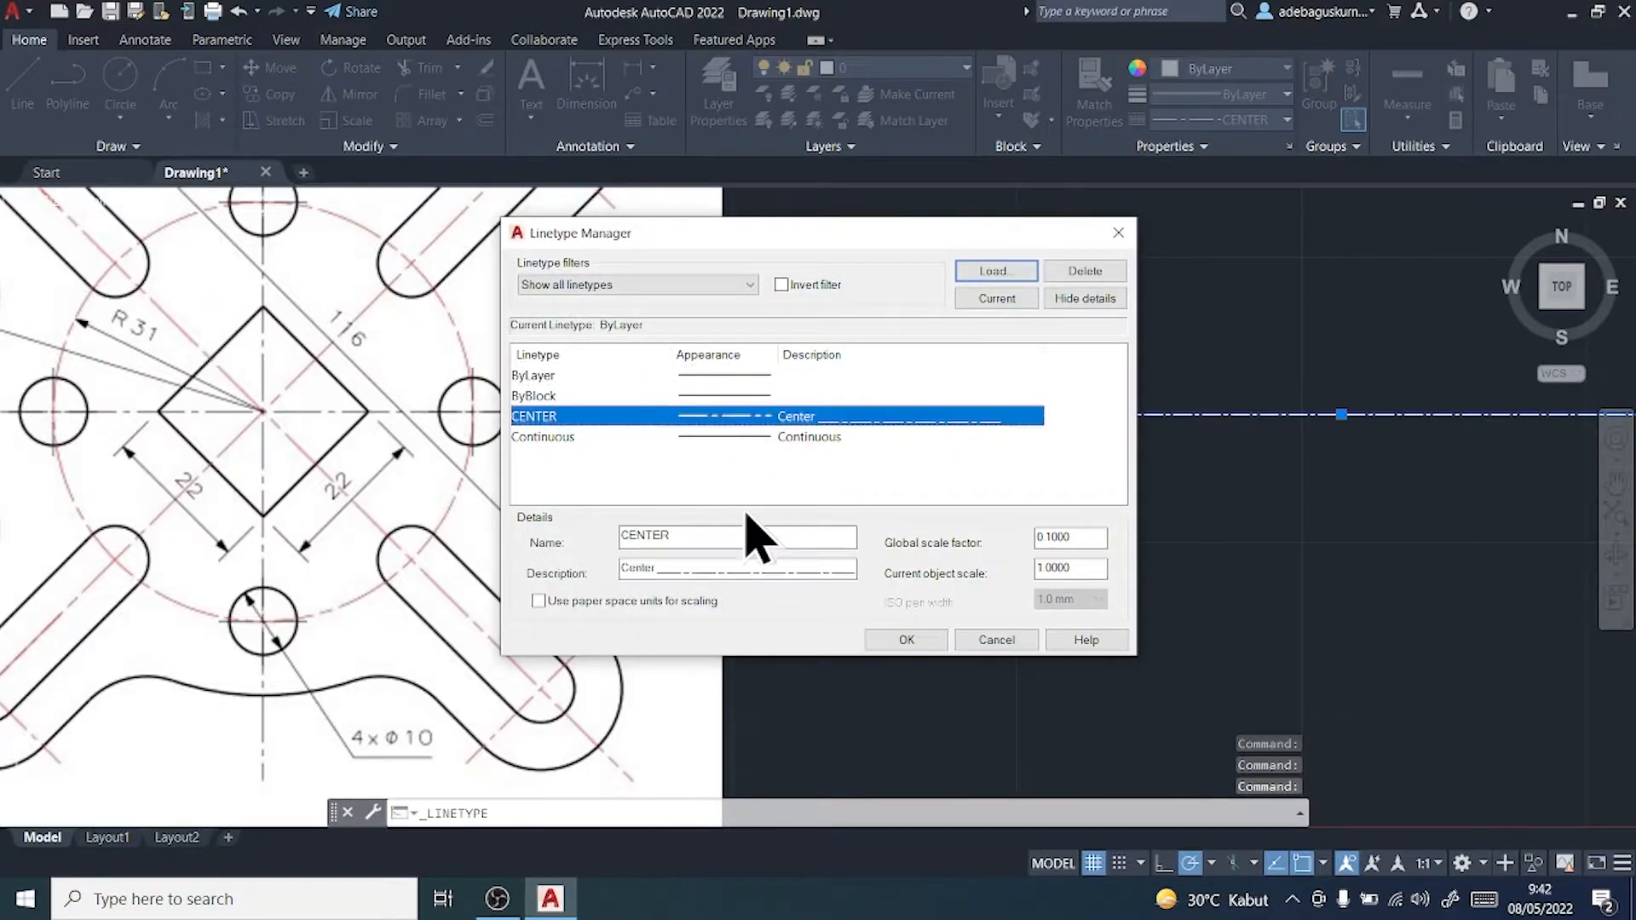
mouse_move(1079, 539)
mouse_down()
mouse_move(1042, 541)
mouse_move(1106, 552)
mouse_up()
key(BackSpace)
key(BackSpace)
text(2)
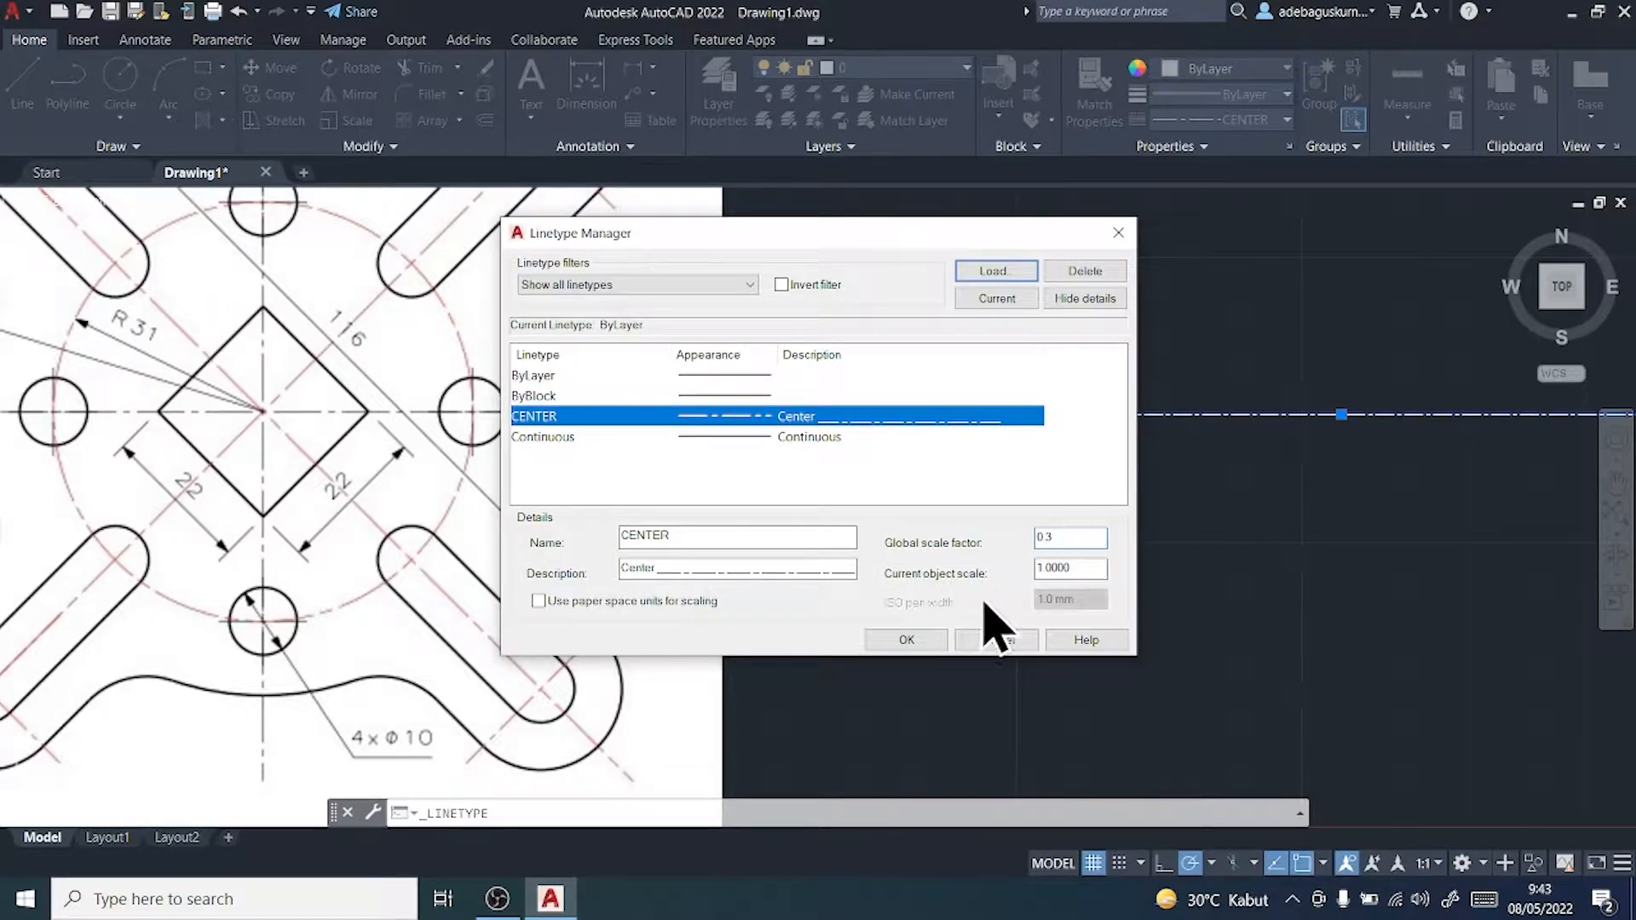
click(907, 639)
scroll(989, 605, down, 2)
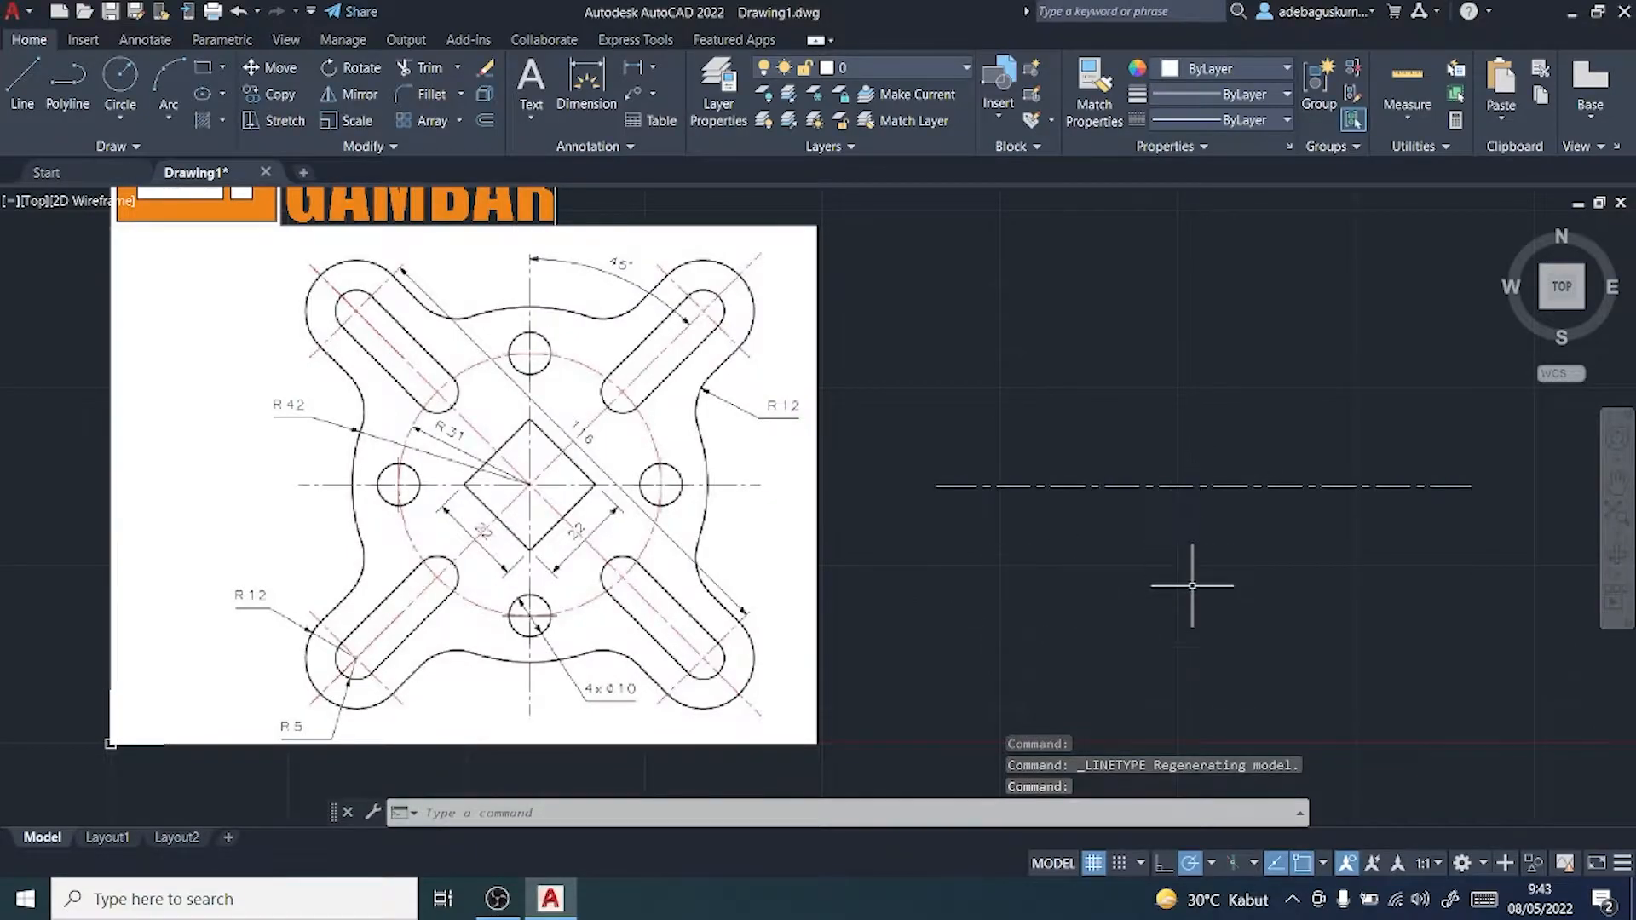
key(Escape)
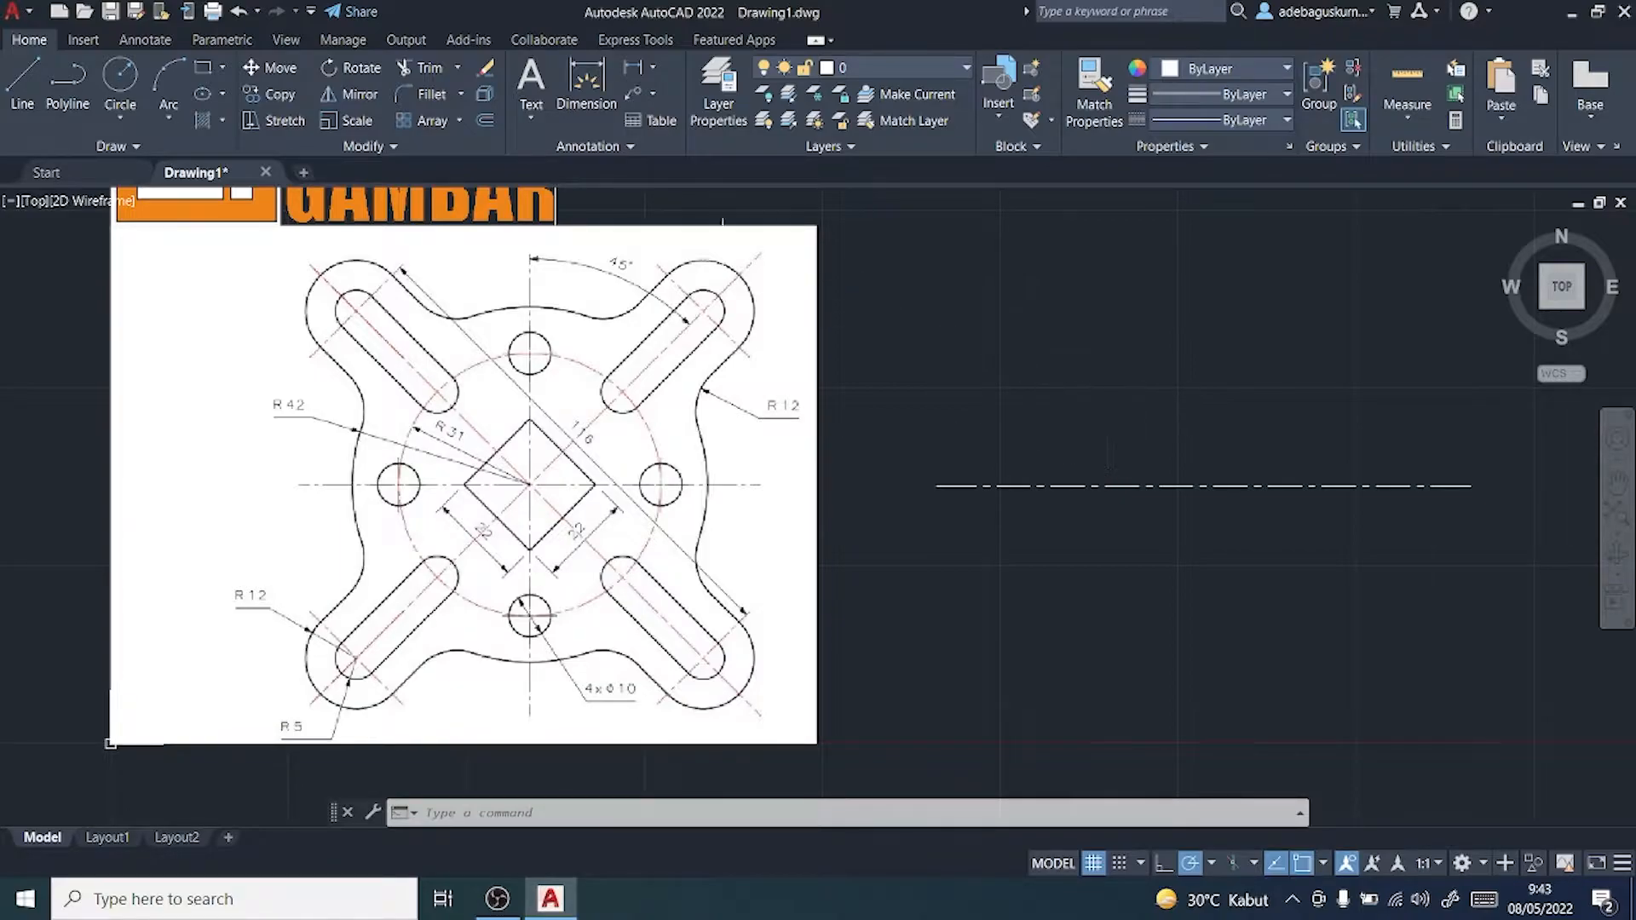
Step: Create a polar array of the horizontal centerline, using the line's midpoint as the array center
click(460, 121)
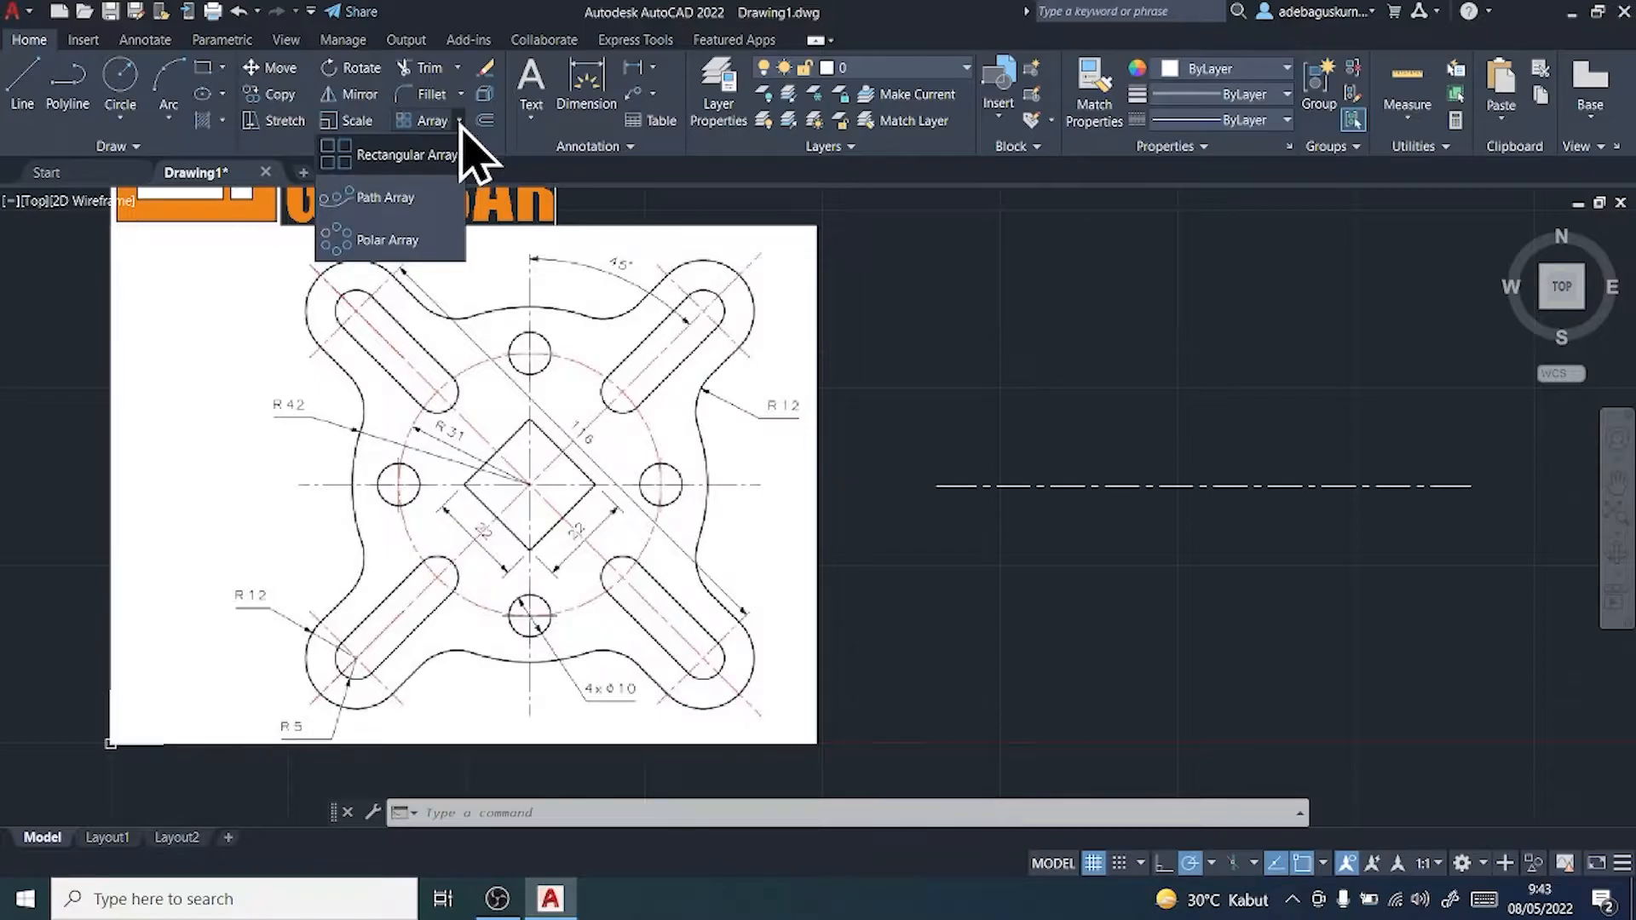
click(385, 243)
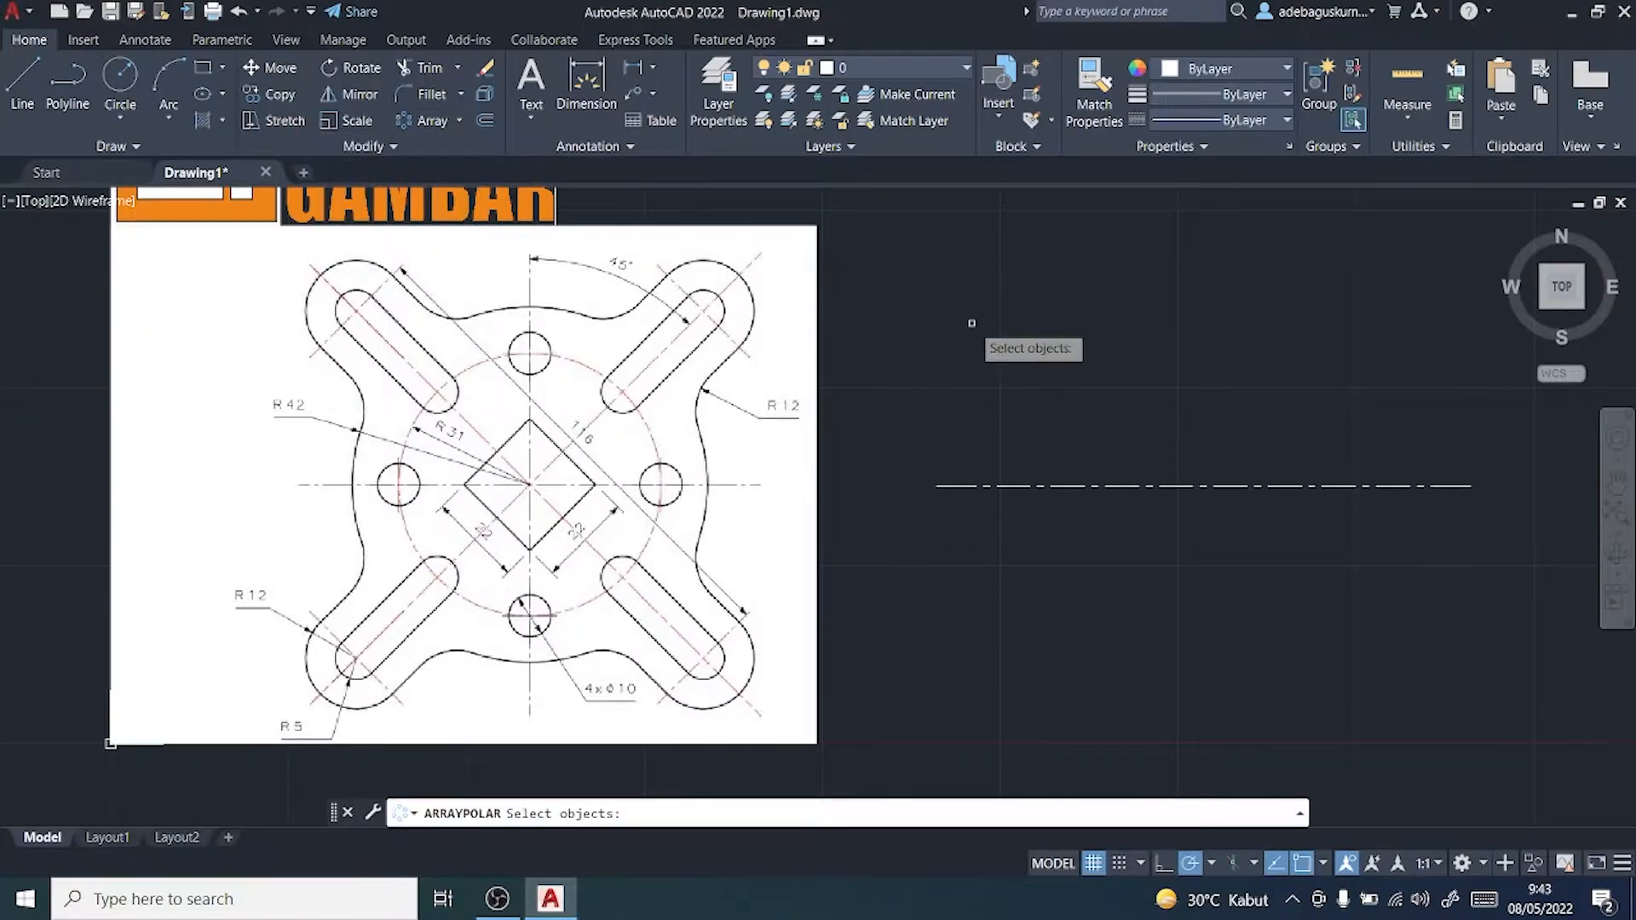
click(1052, 485)
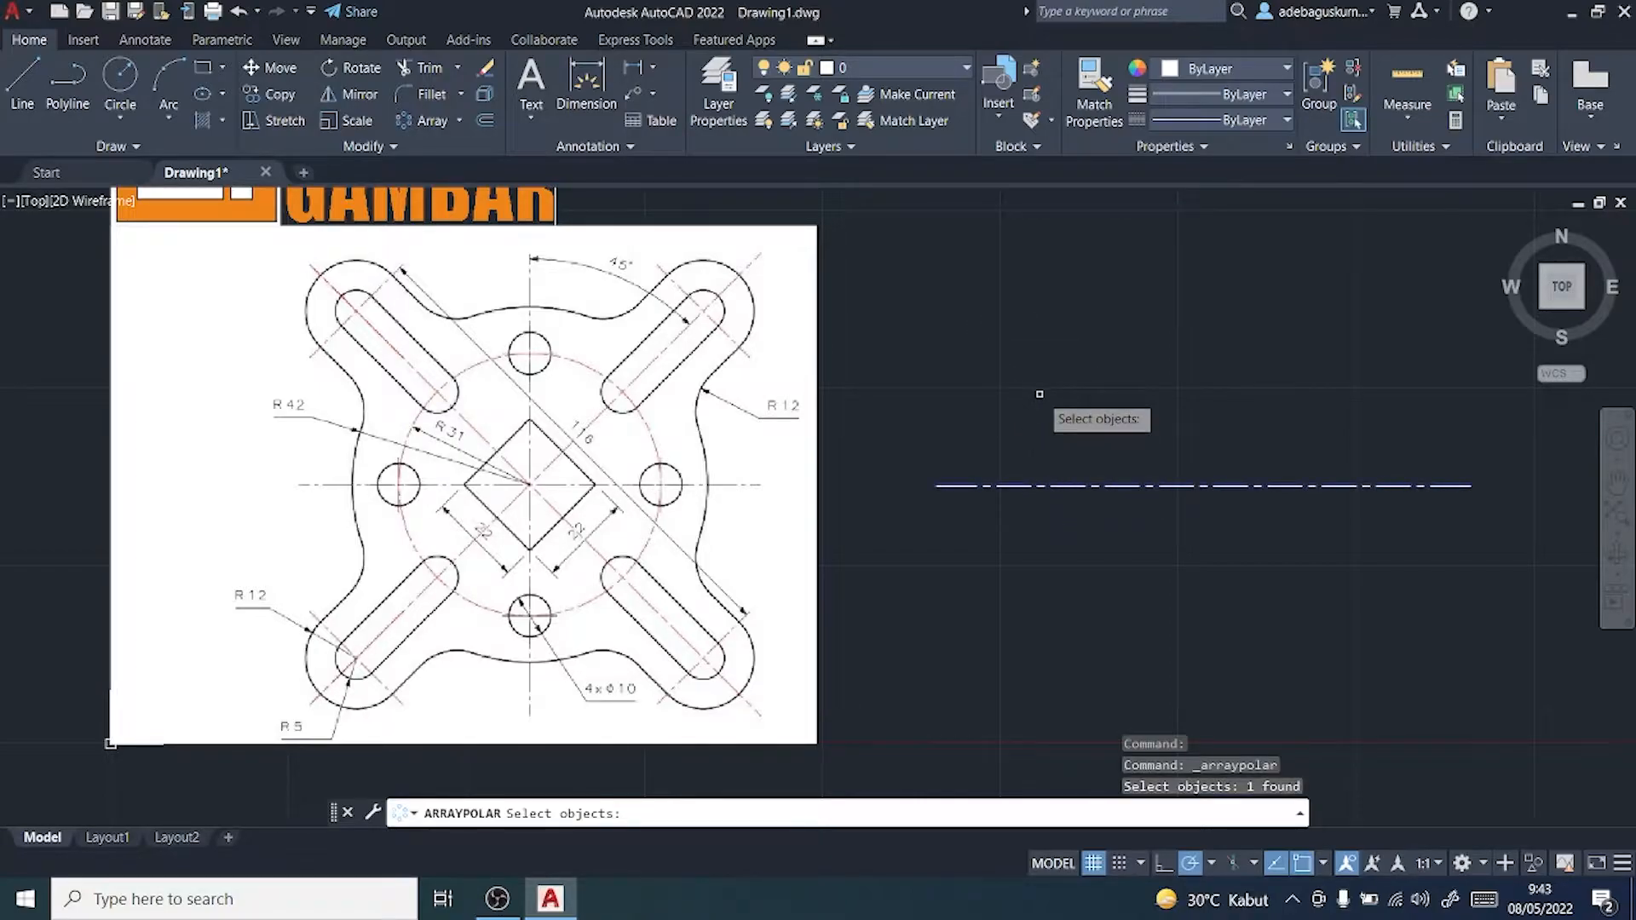
key(Return)
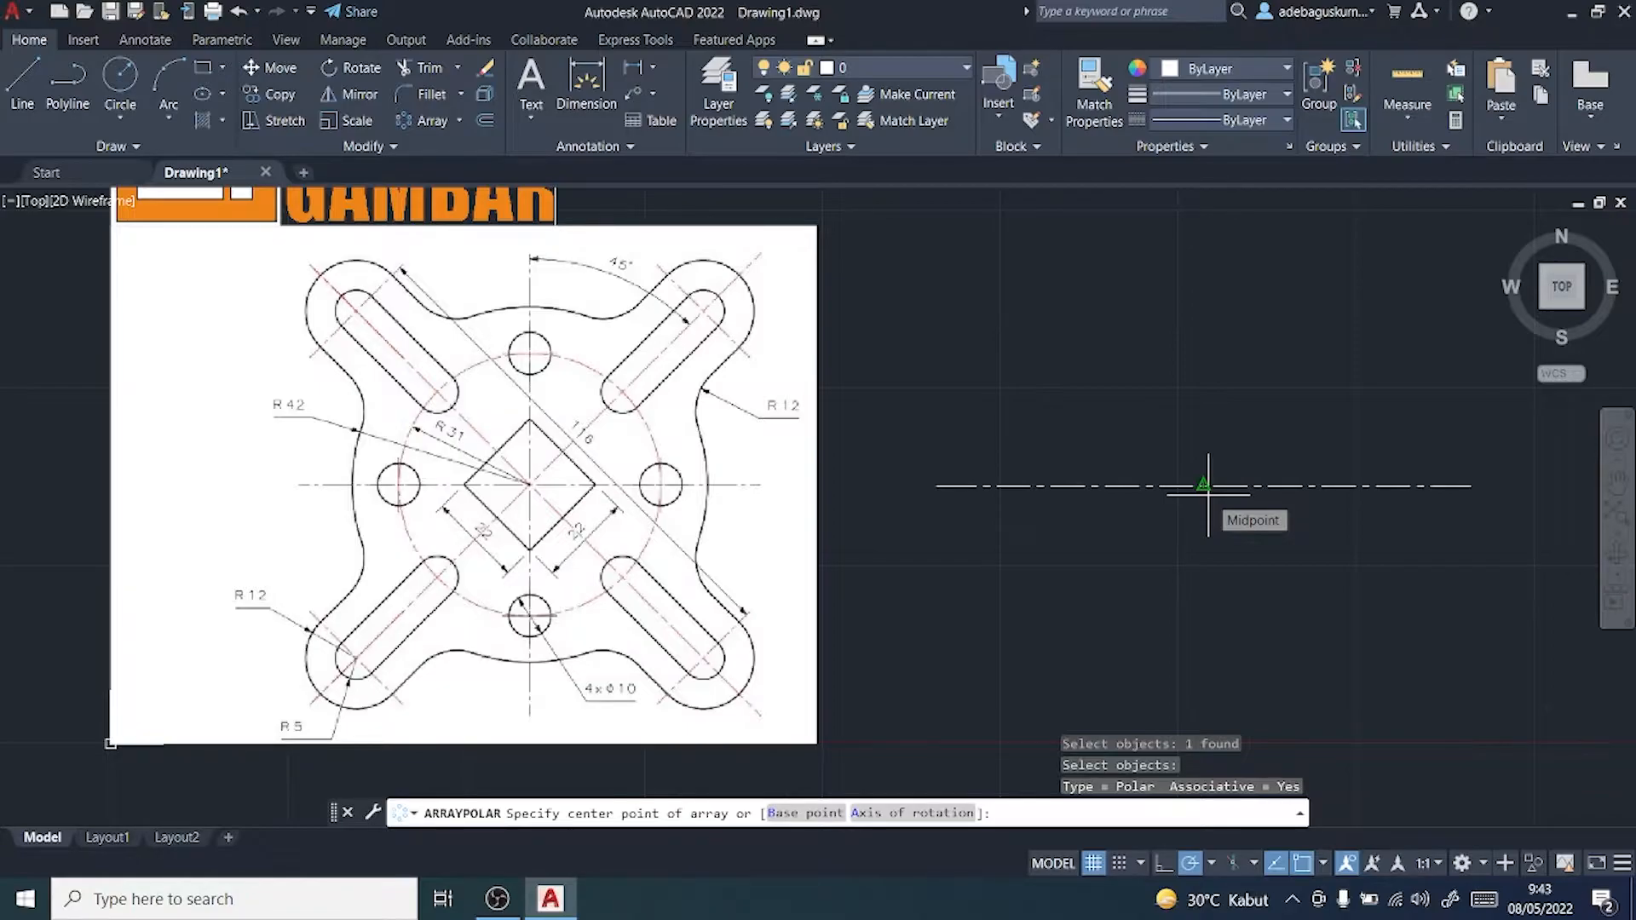
click(1323, 863)
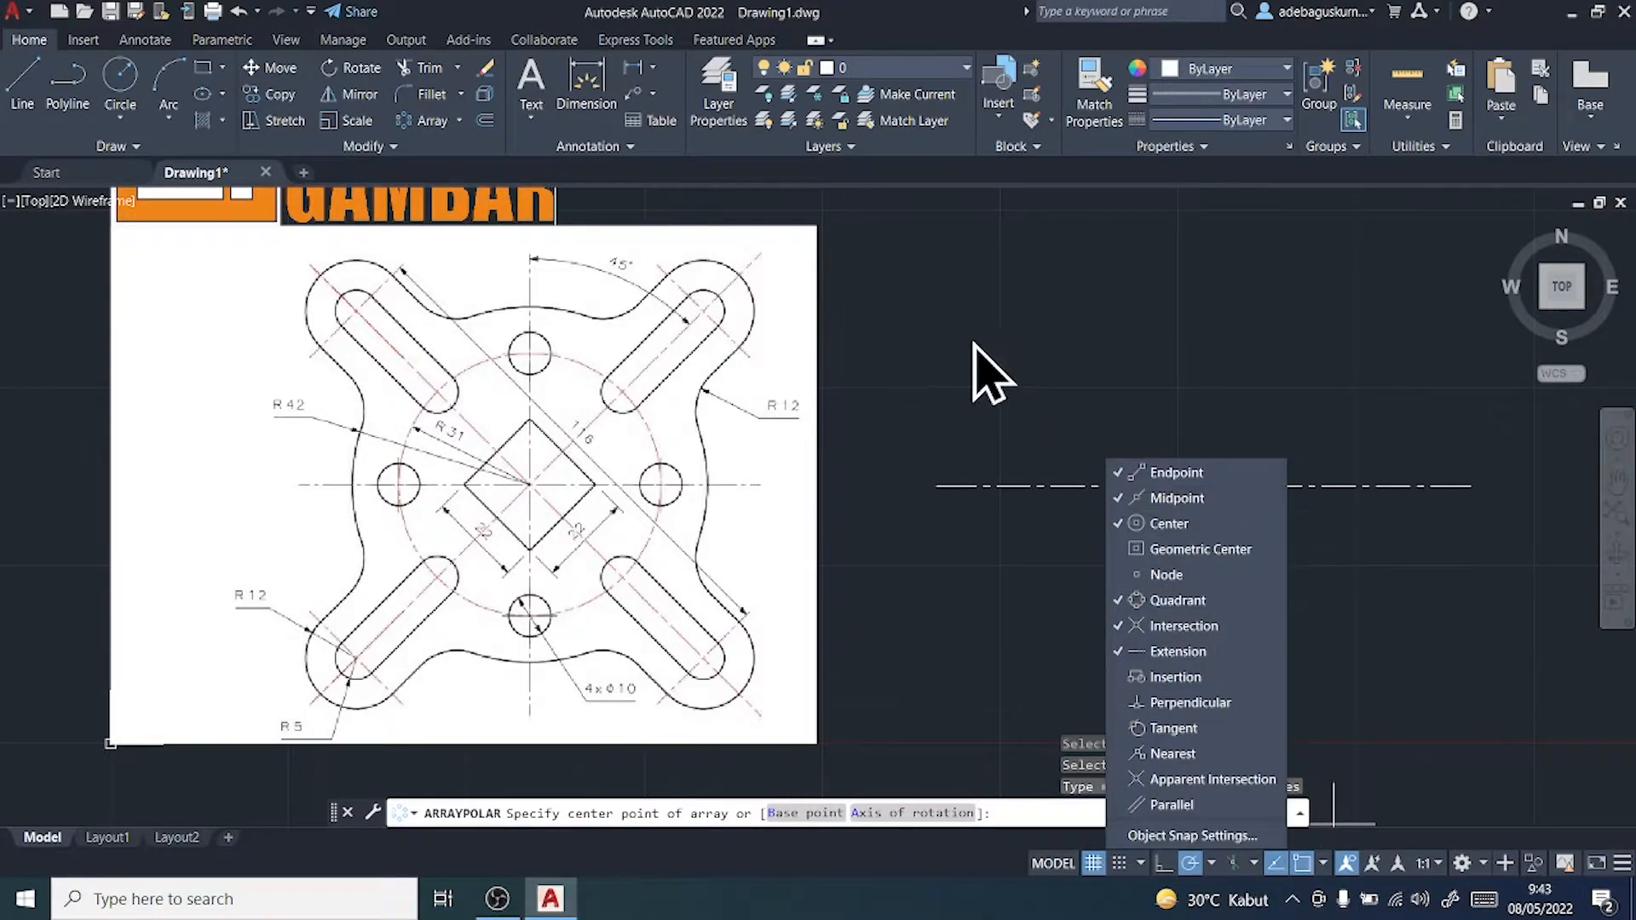
click(961, 299)
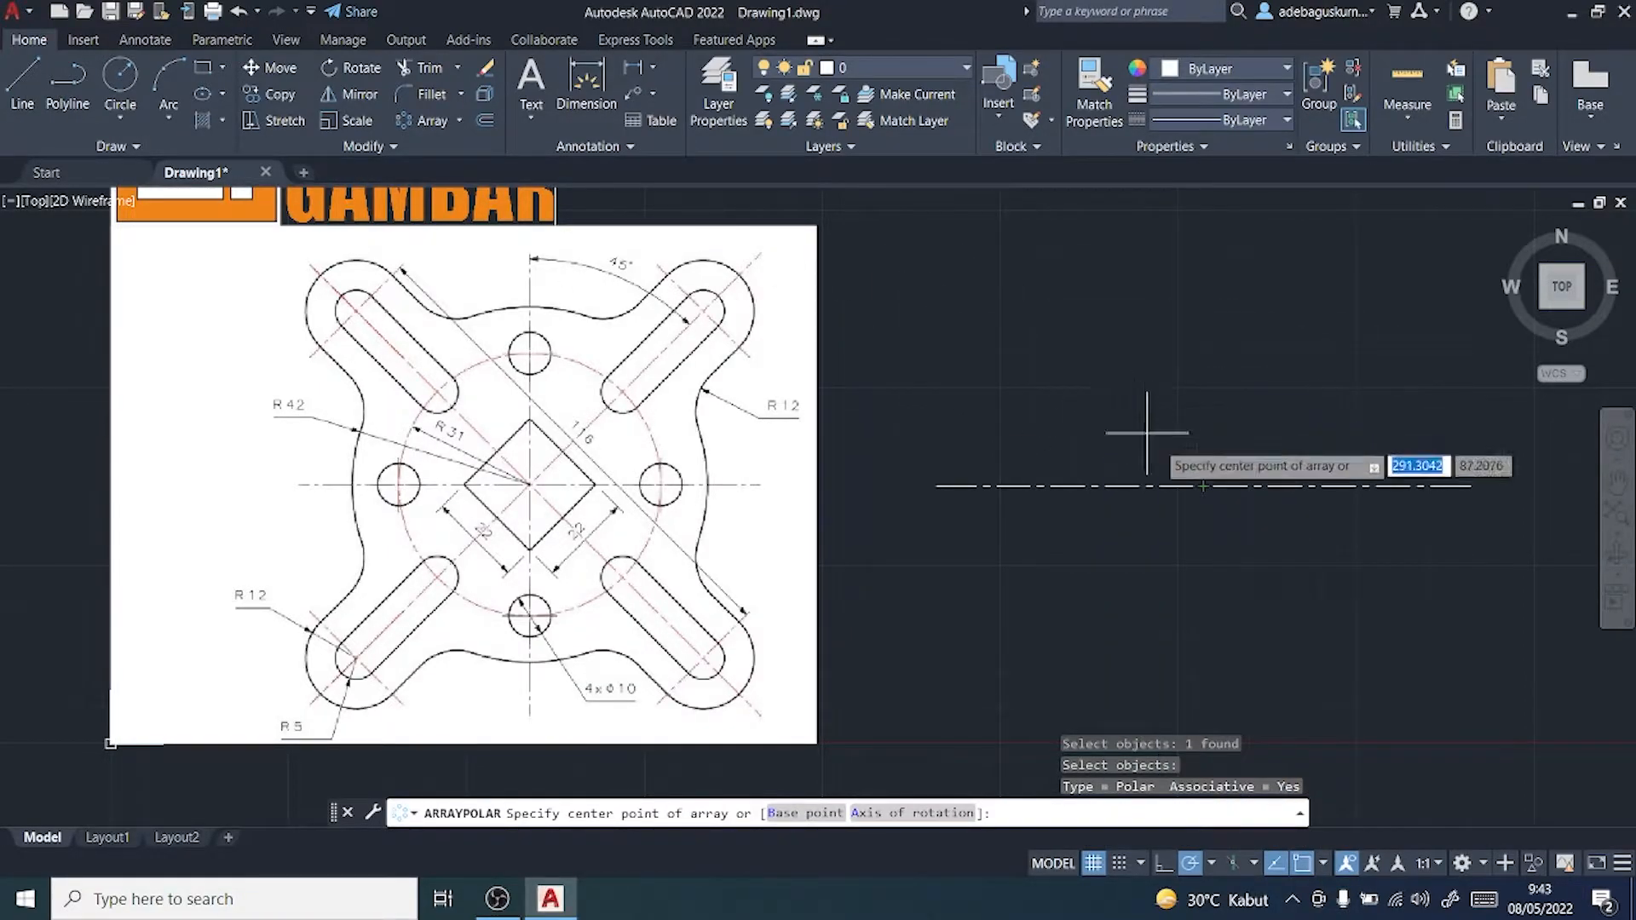
click(1202, 484)
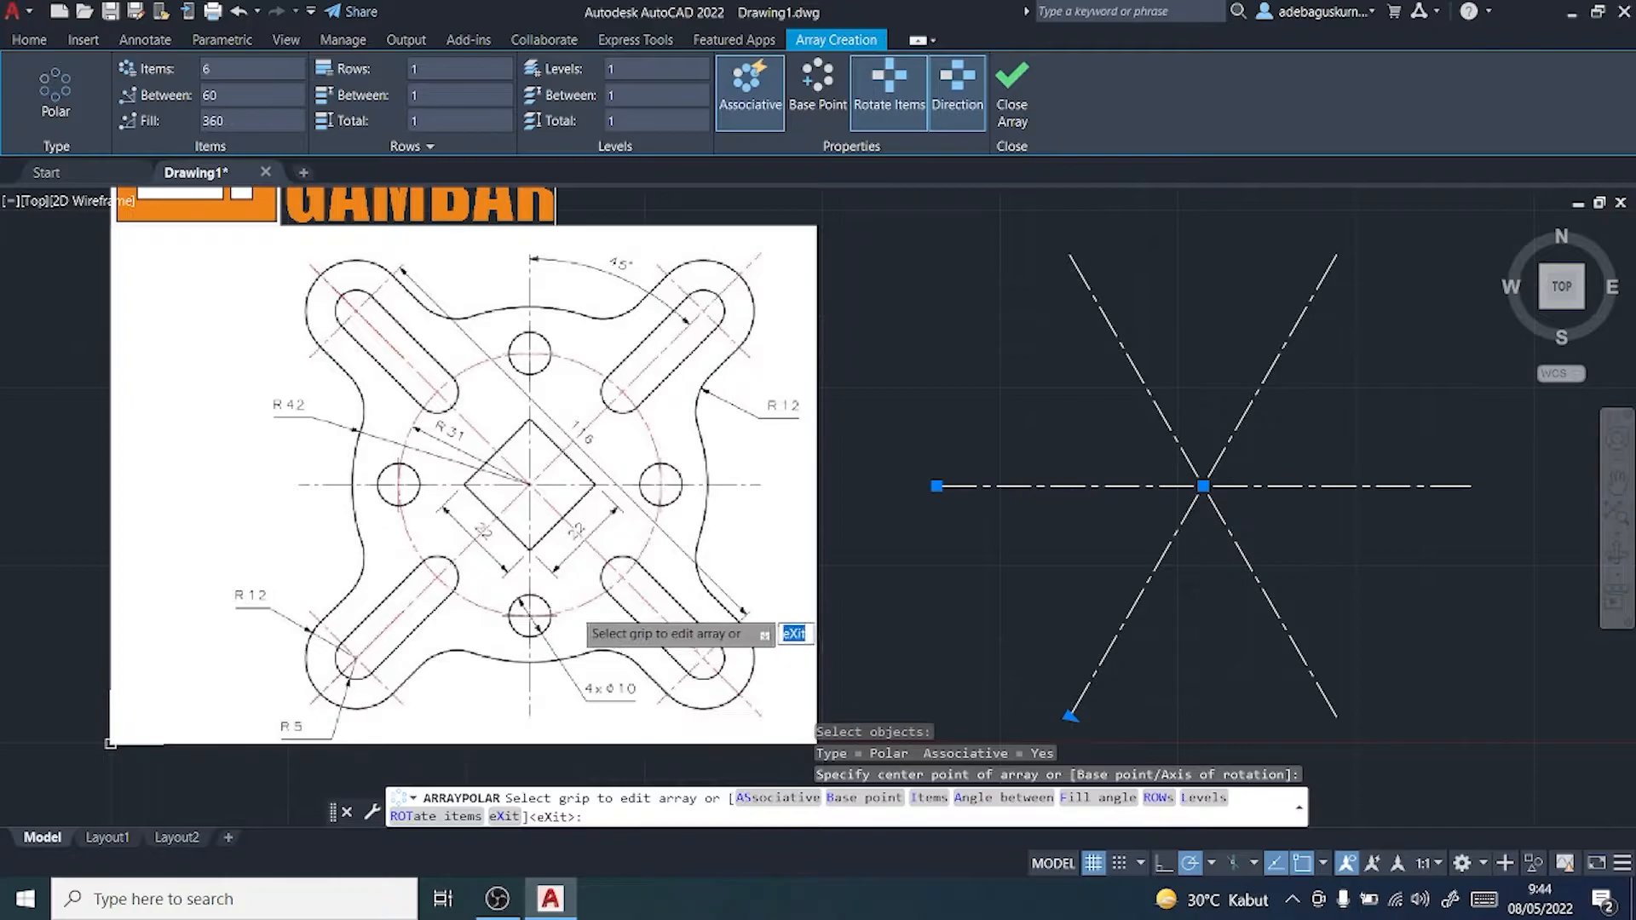
Step: Set the polar array of centerlines to 8 items over the full circle and finish the array
click(265, 69)
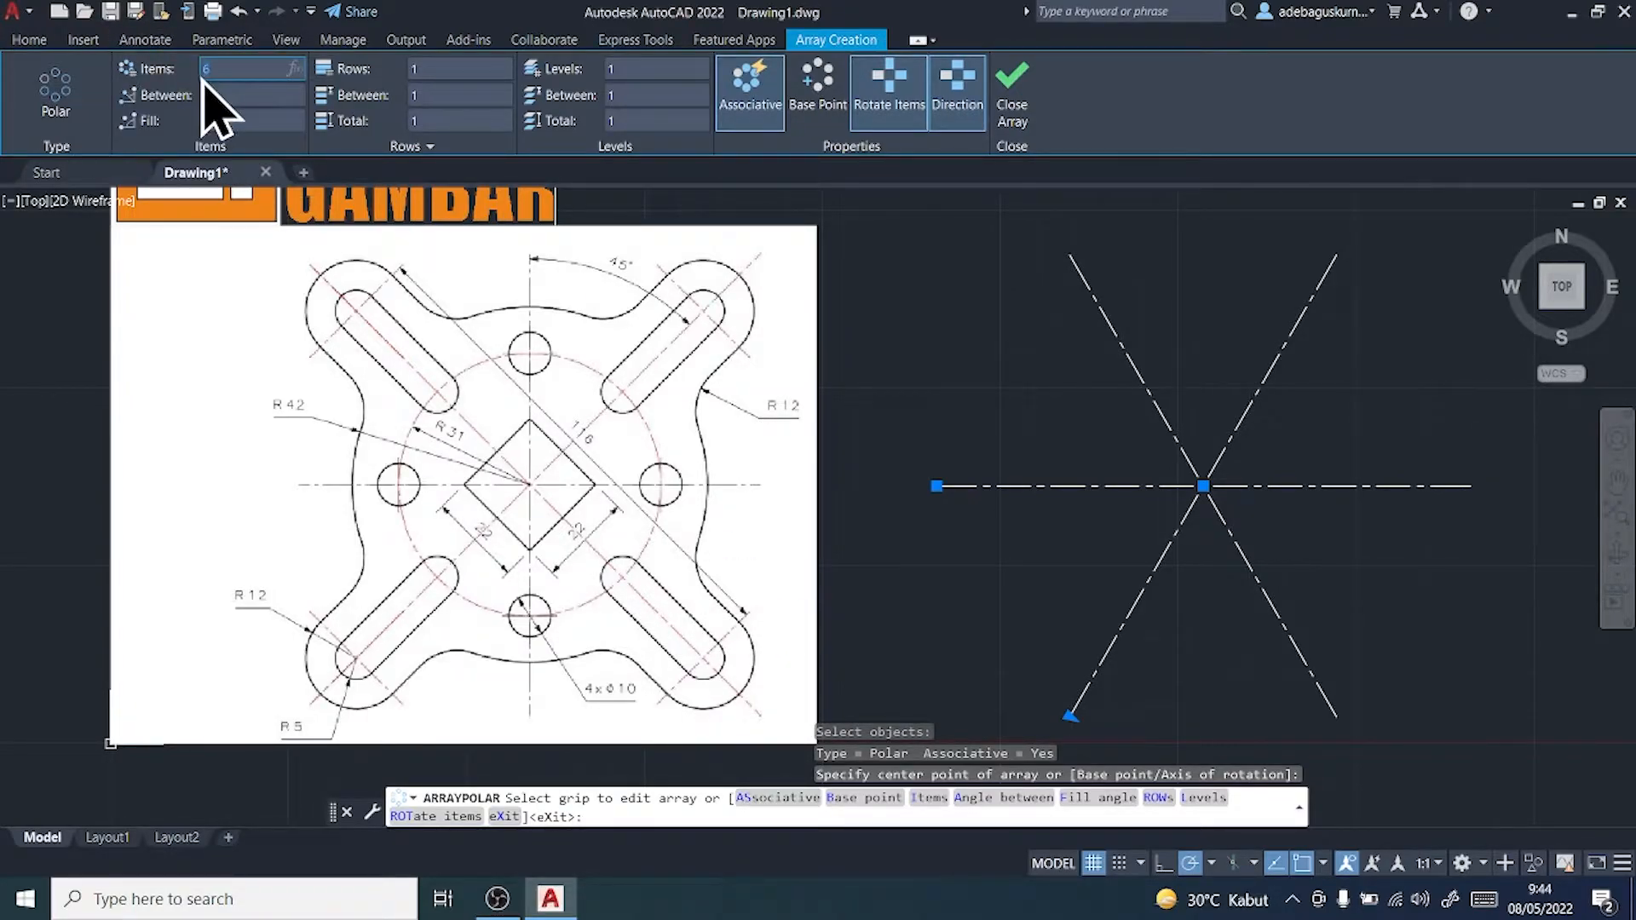
text(8)
key(Return)
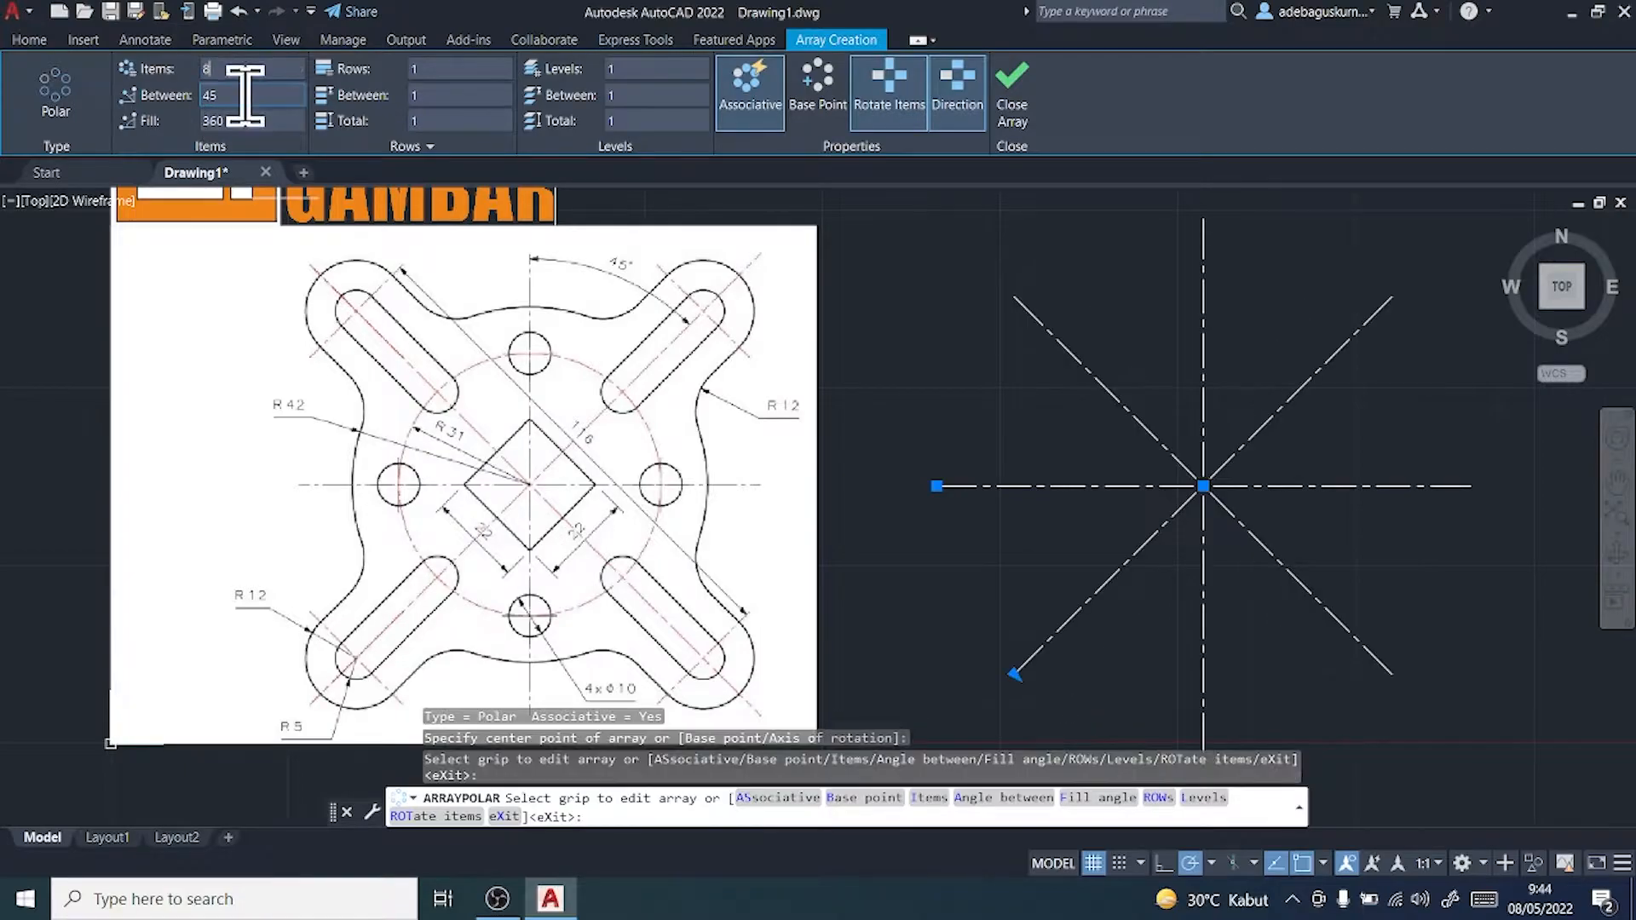
click(1013, 102)
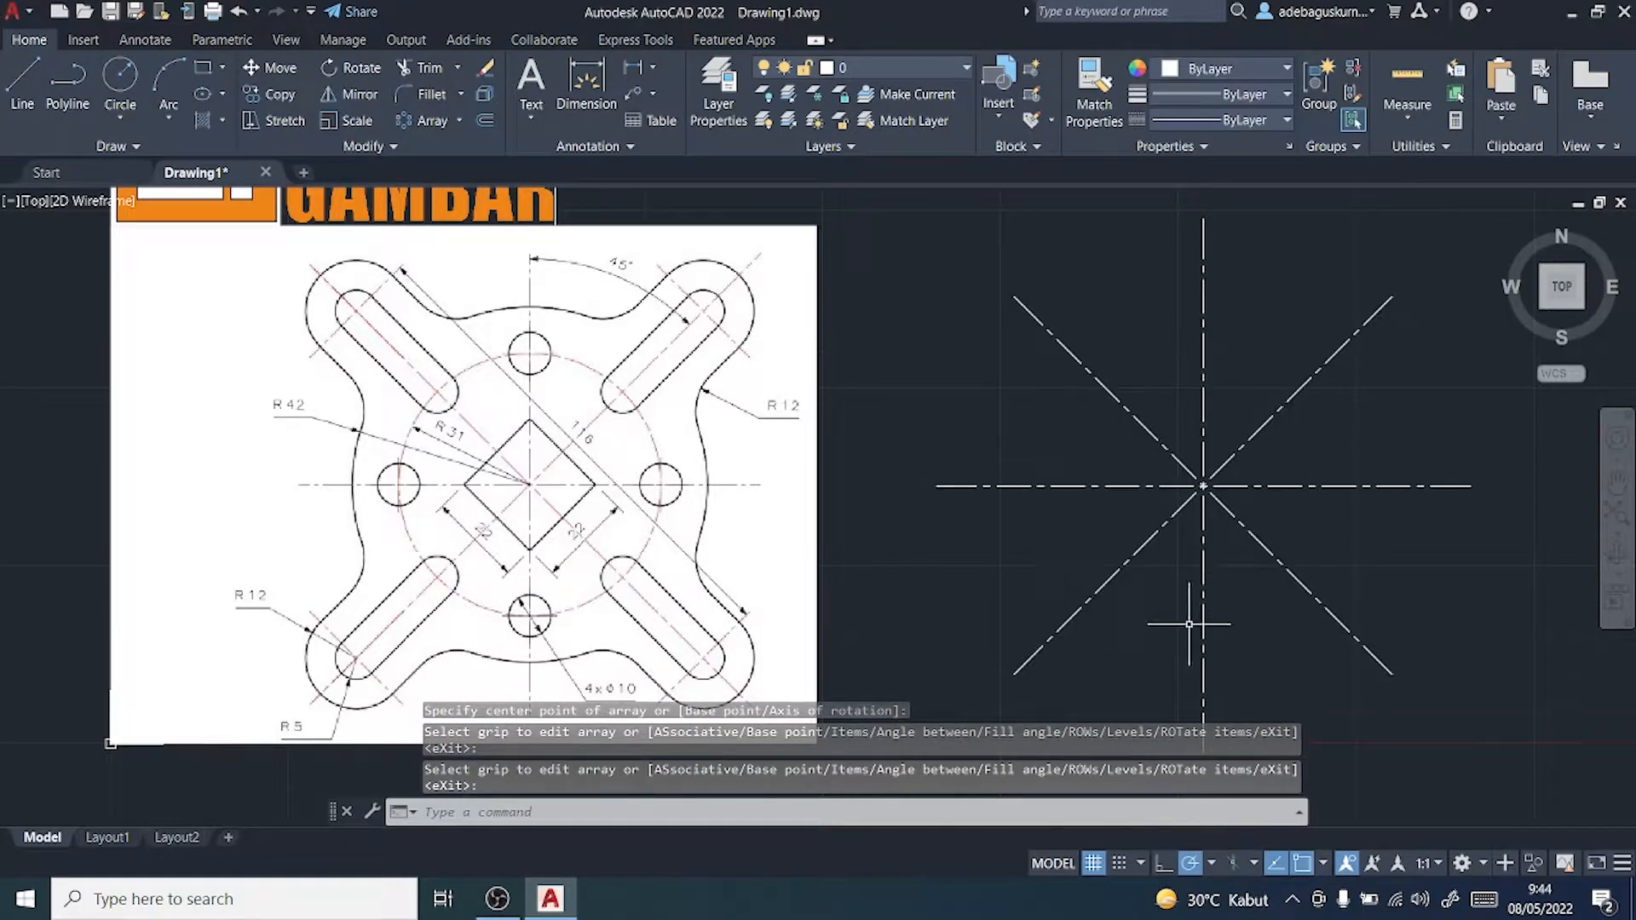
key(Escape)
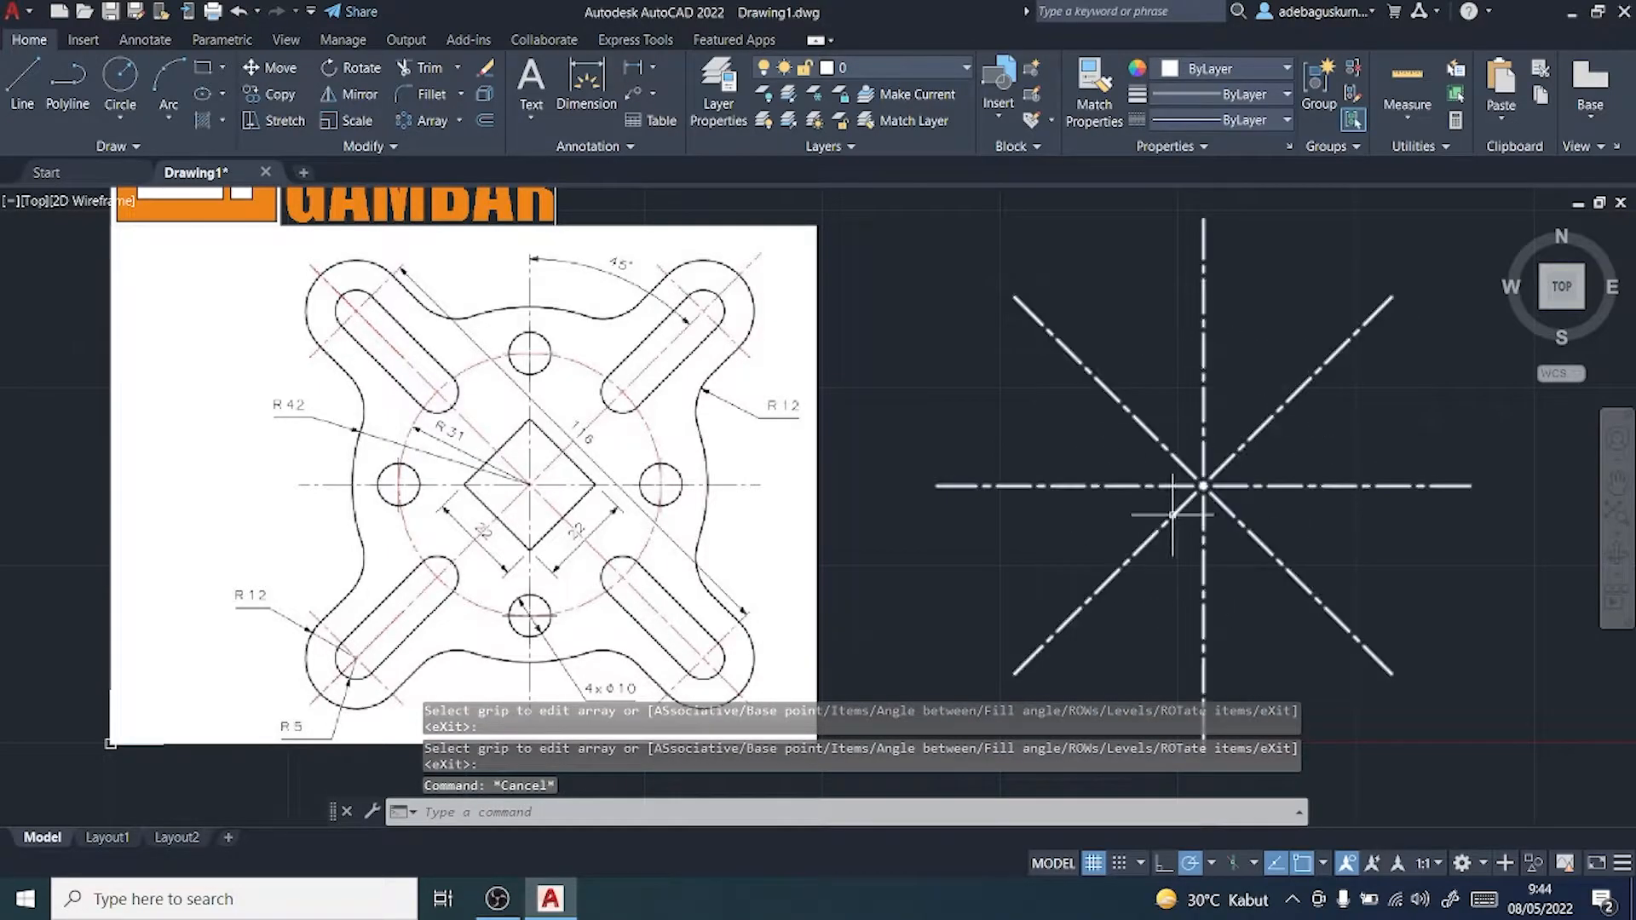
scroll(1205, 550, up, 2)
scroll(1205, 550, down, 3)
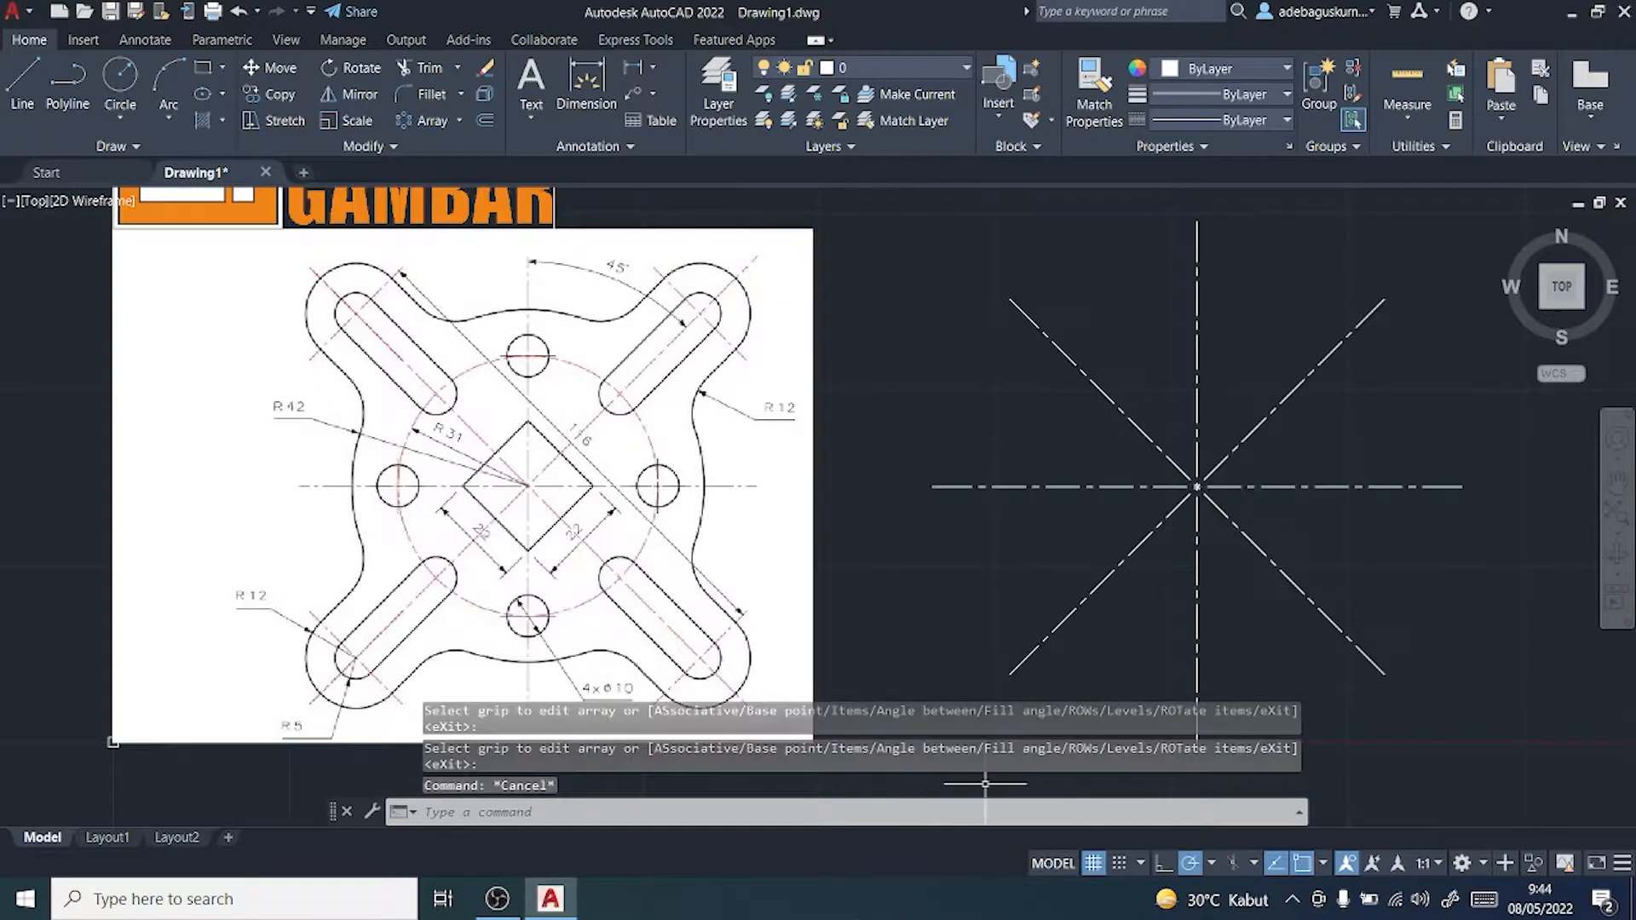
Step: Draw a 22 by 22 unit square with the Rectangle command in the empty space below the reference image
click(859, 906)
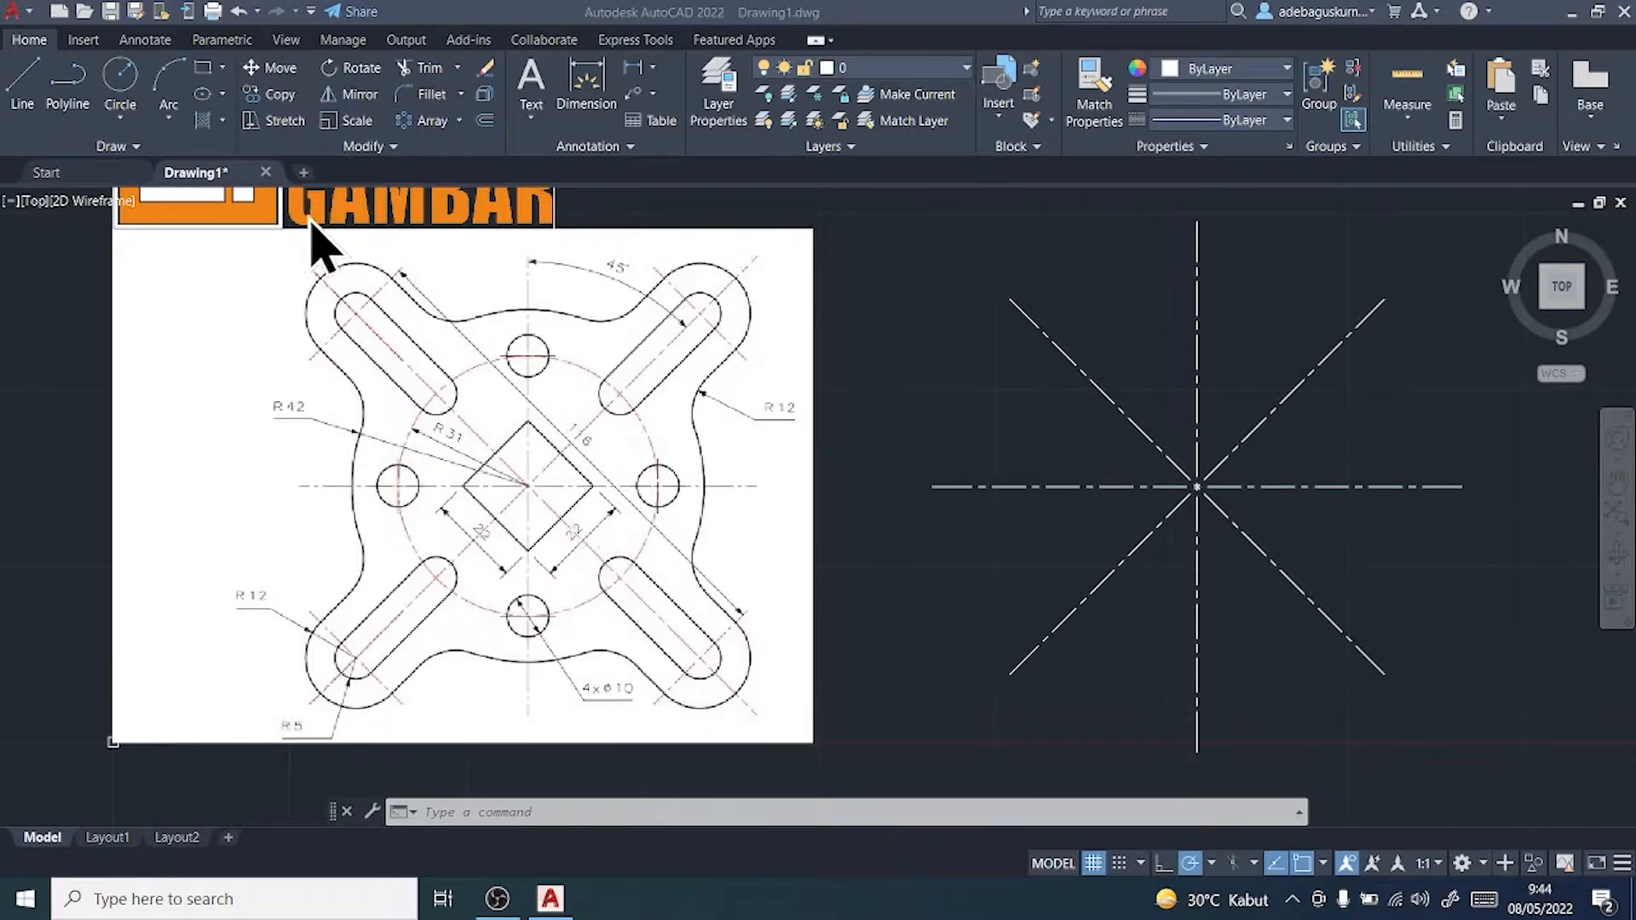
click(225, 70)
click(223, 68)
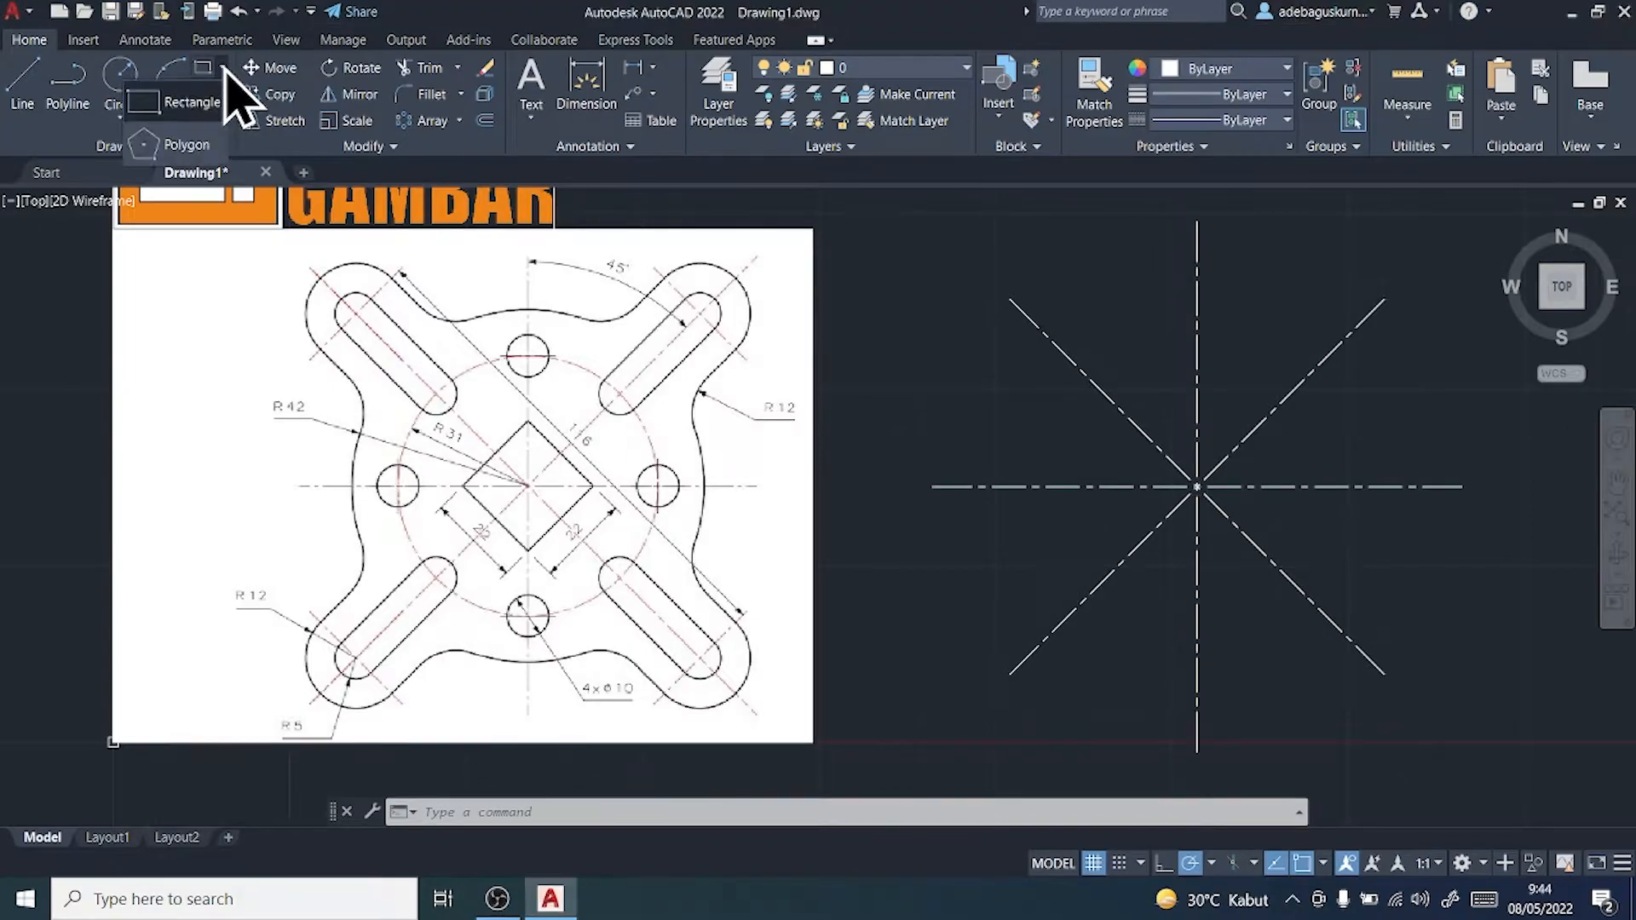
click(179, 98)
scroll(929, 430, down, 3)
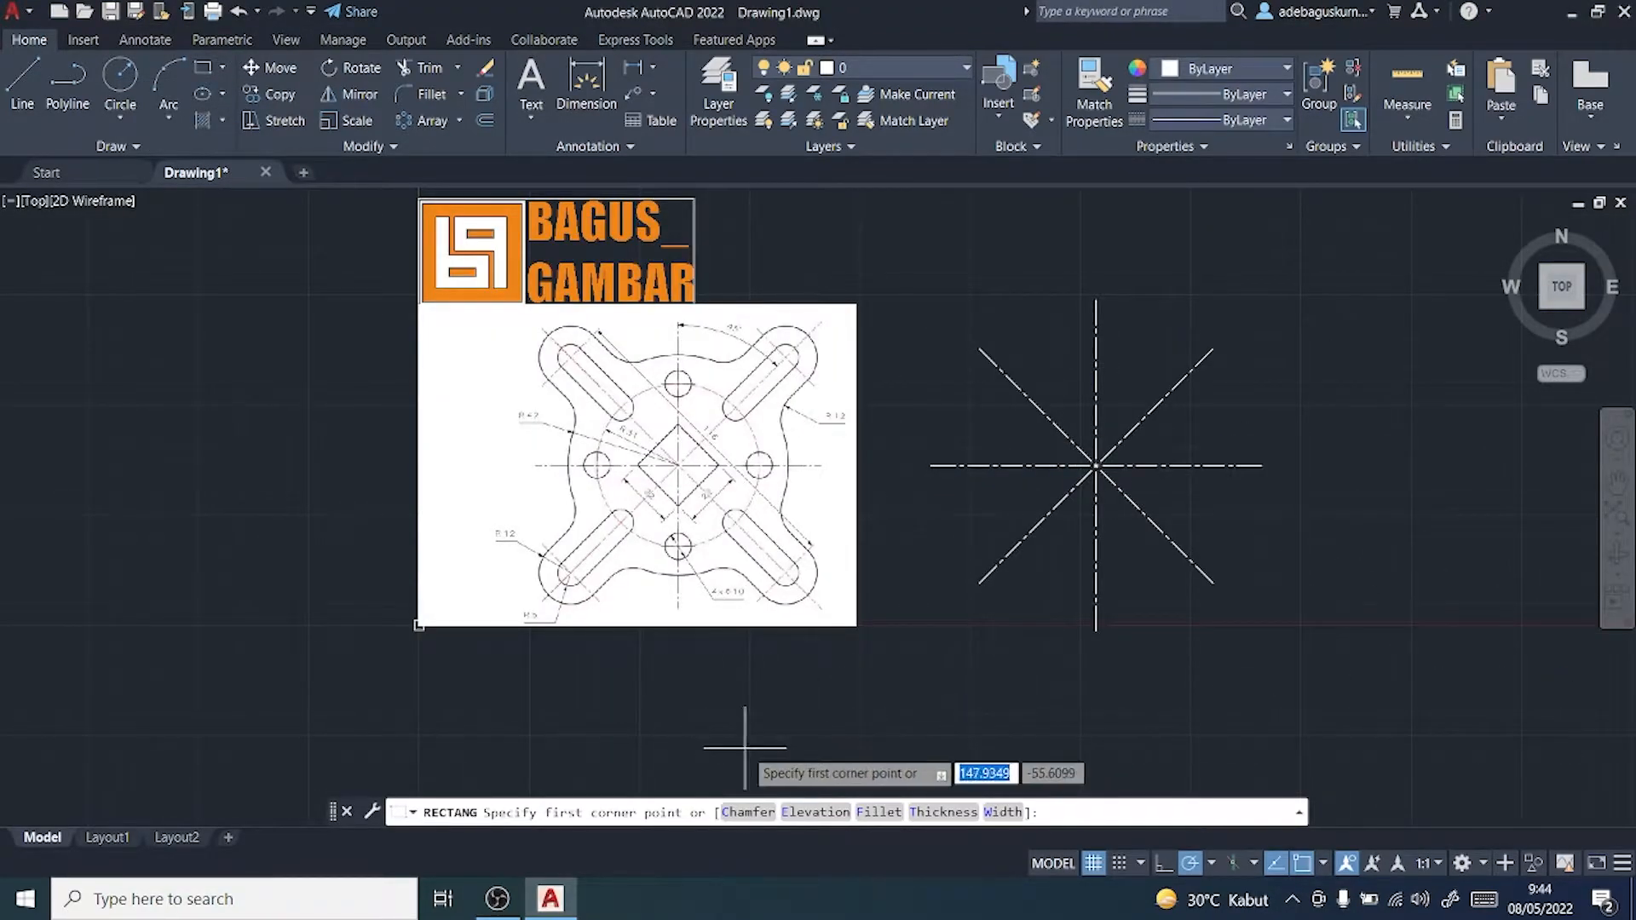
click(726, 770)
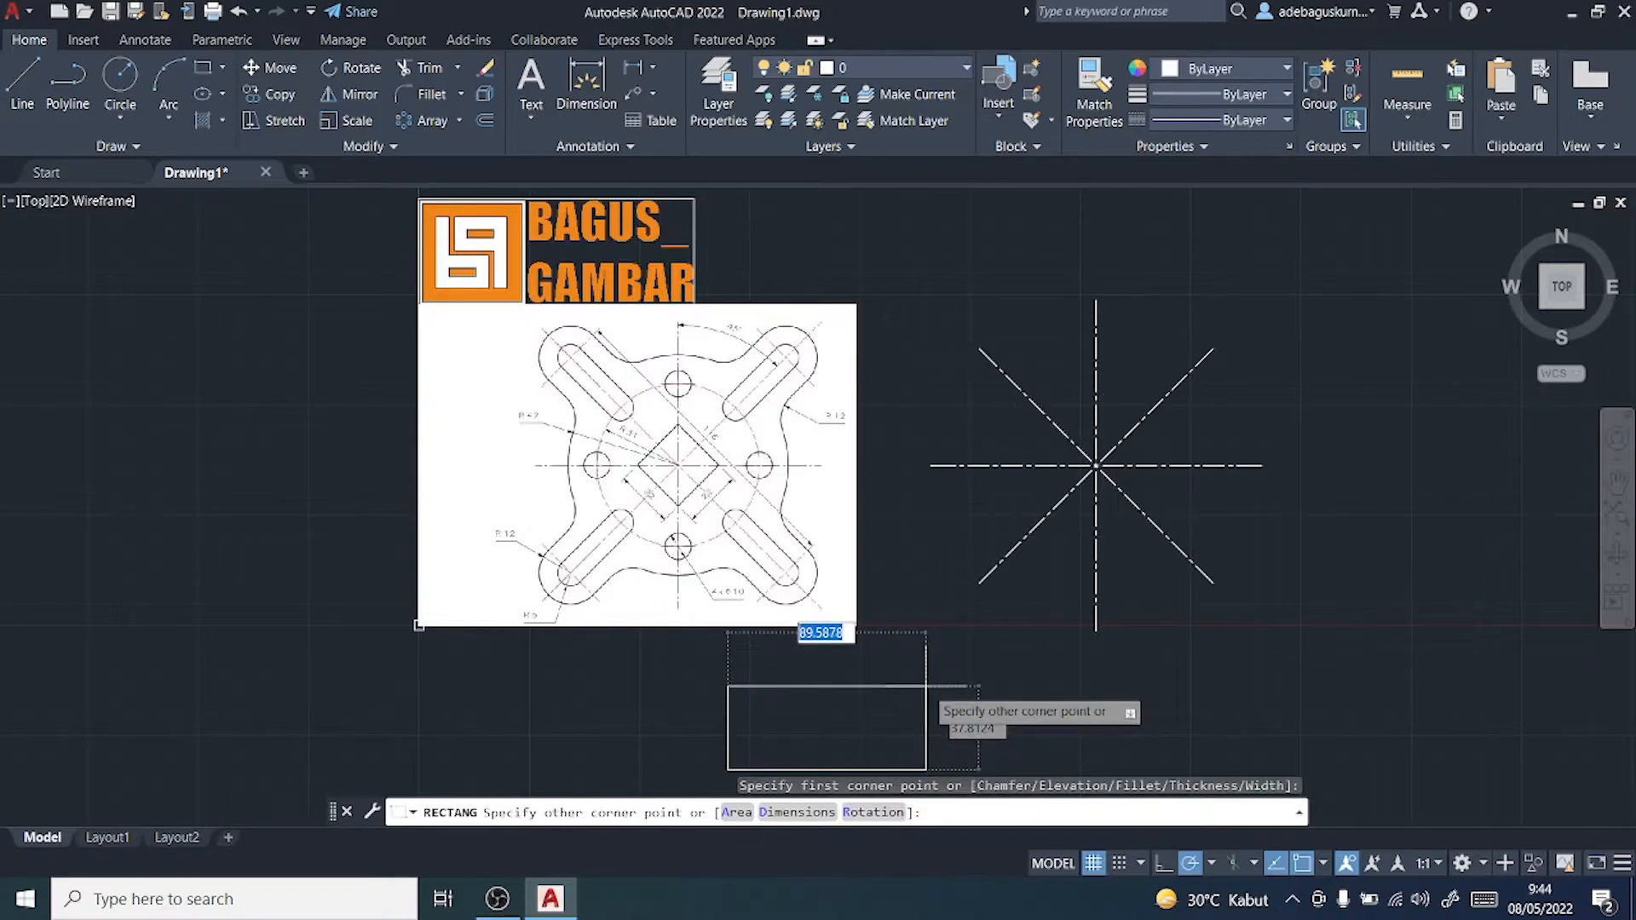
text(22)
key(Tab)
text(2)
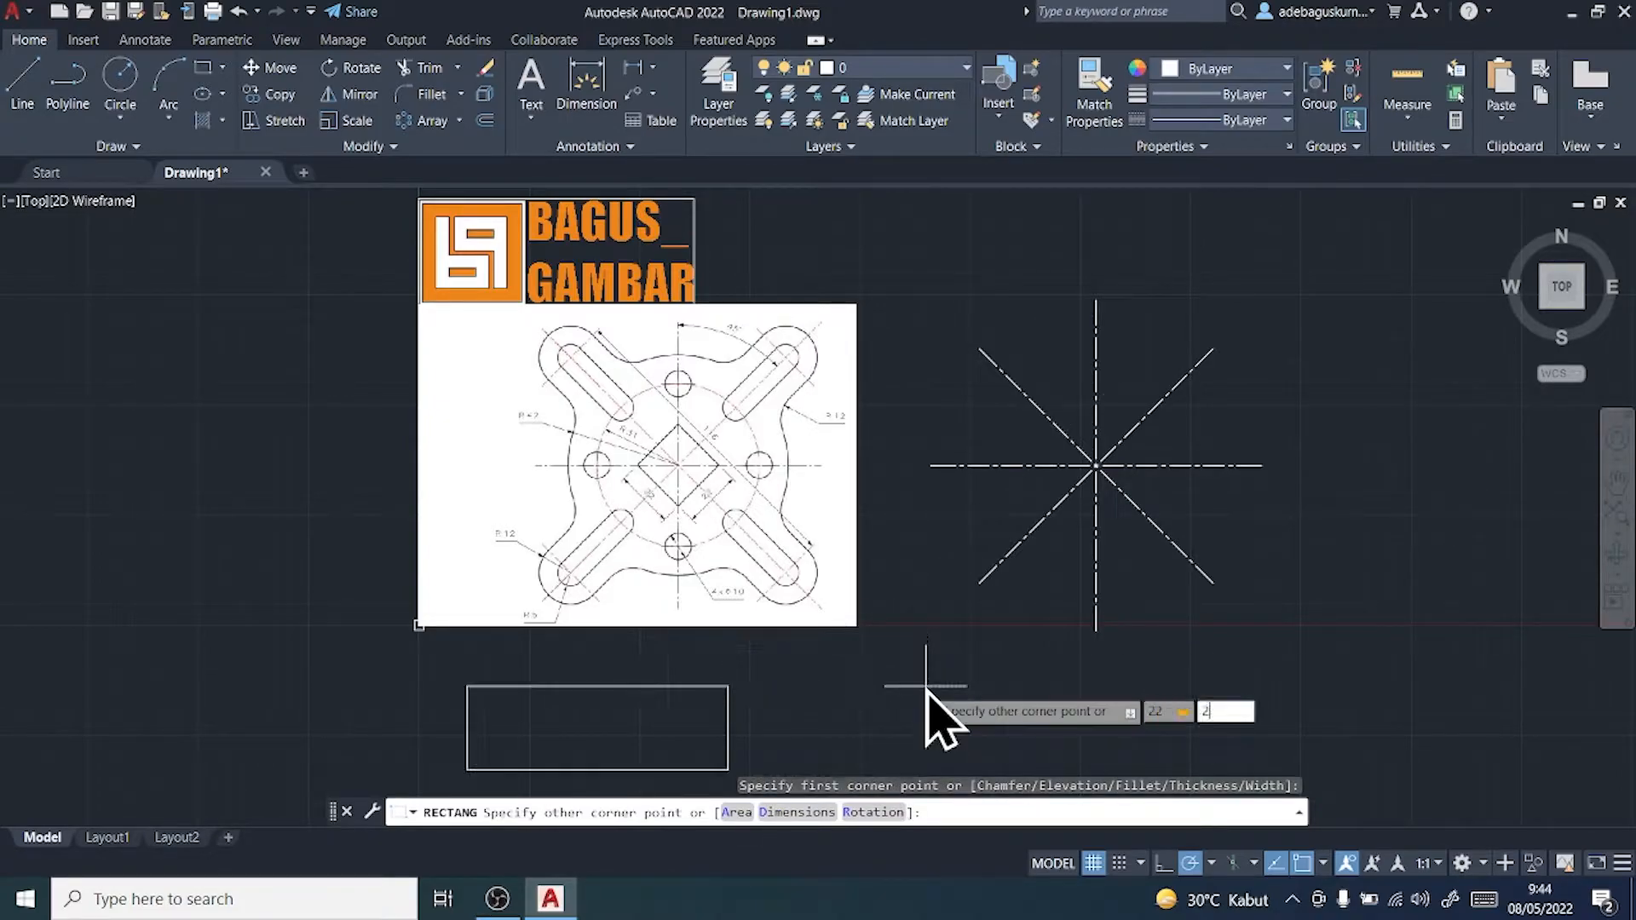
key(Return)
key(Escape)
Step: Rotate the square 45° about its center, located by tracking from the midpoints of its sides
mouse_move(913, 681)
middle_down()
mouse_move(891, 639)
mouse_move(941, 585)
middle_up()
scroll(833, 645, up, 2)
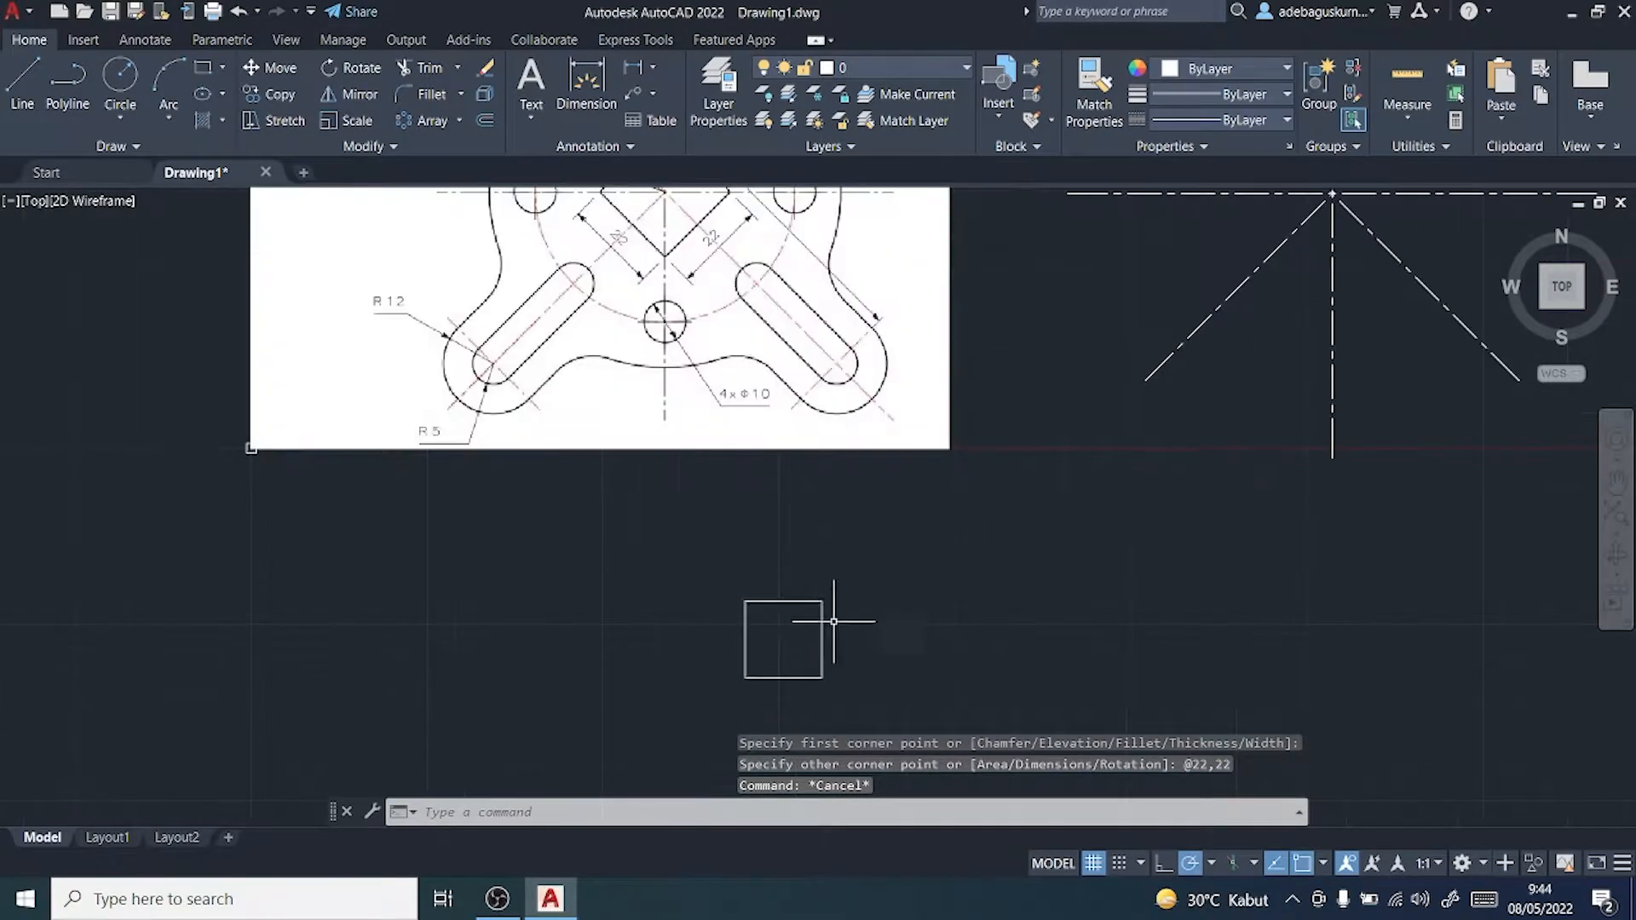
scroll(768, 672, up, 2)
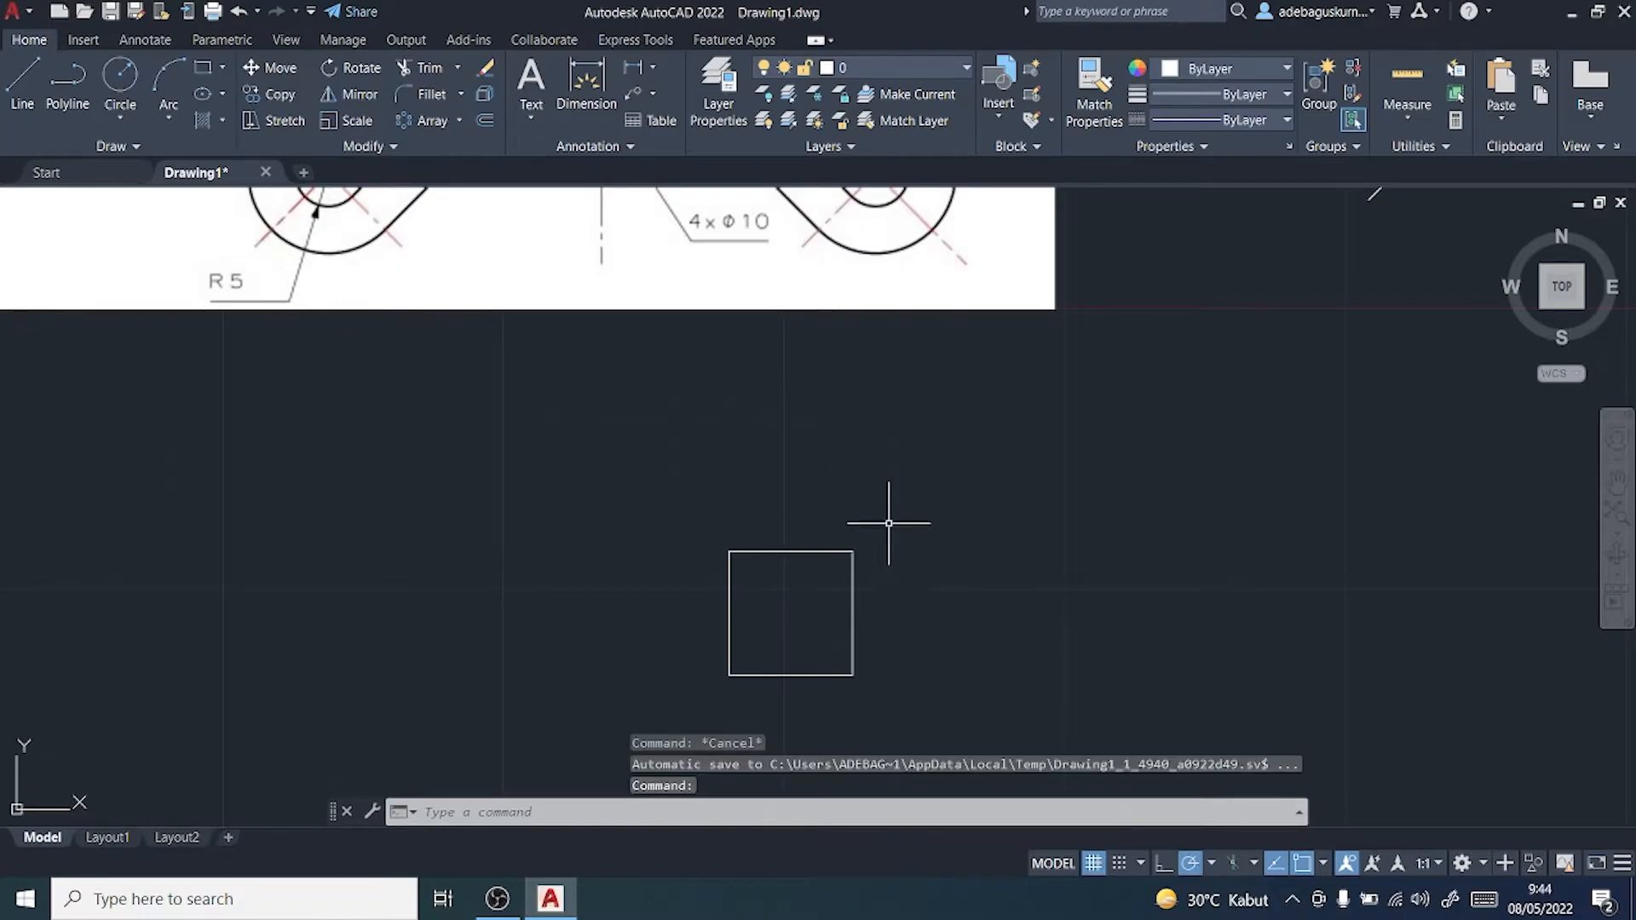
click(828, 549)
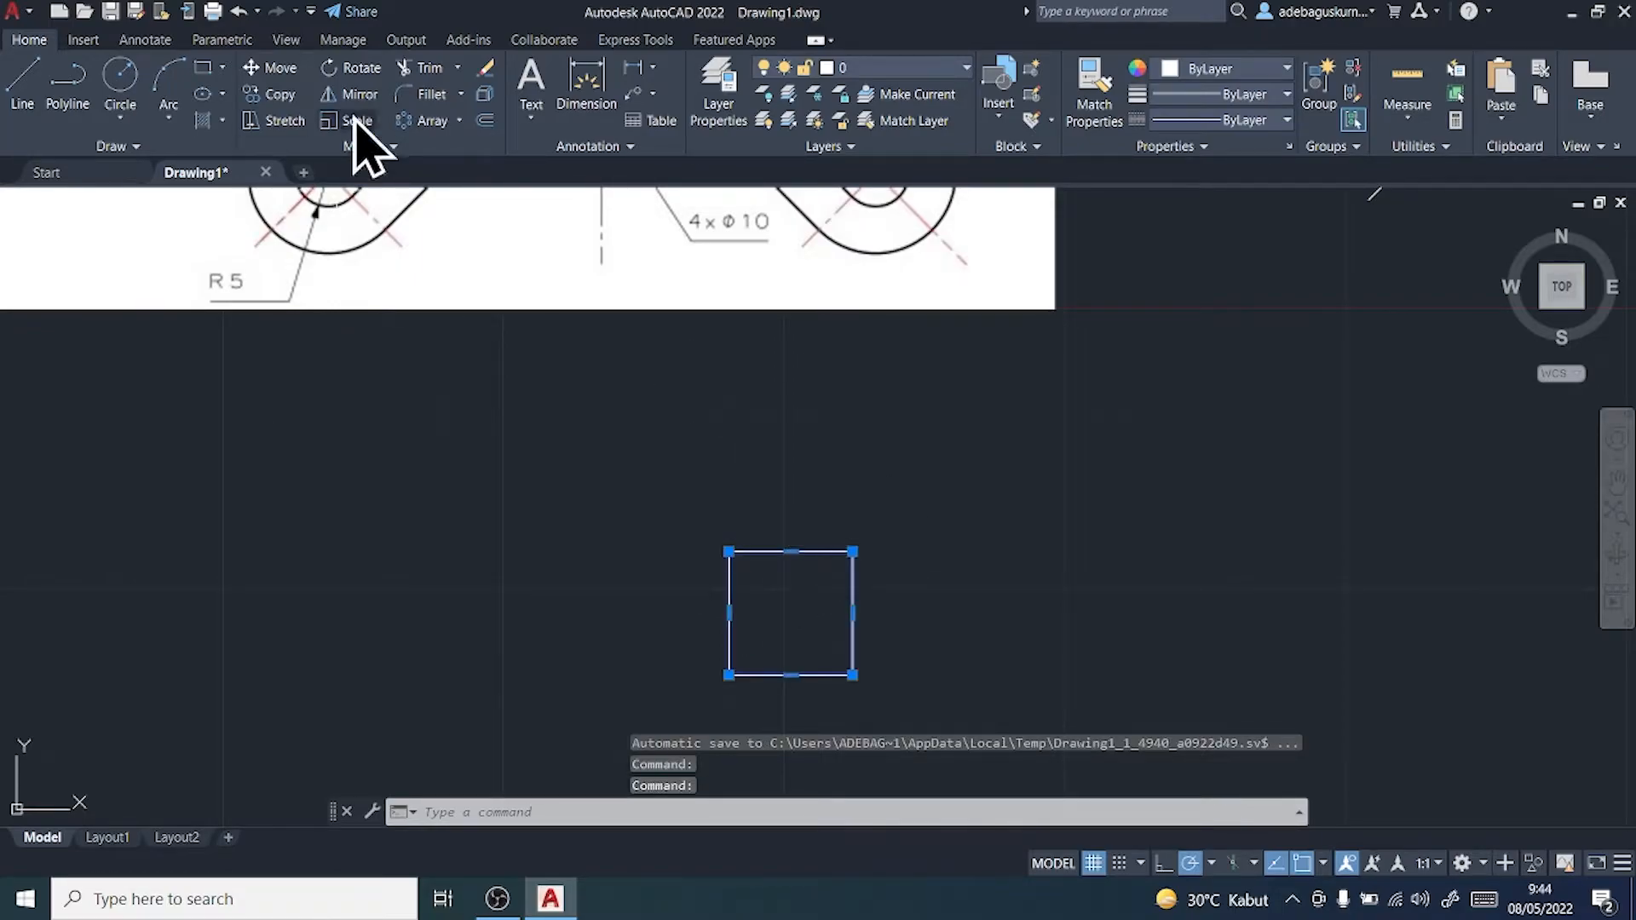
click(352, 68)
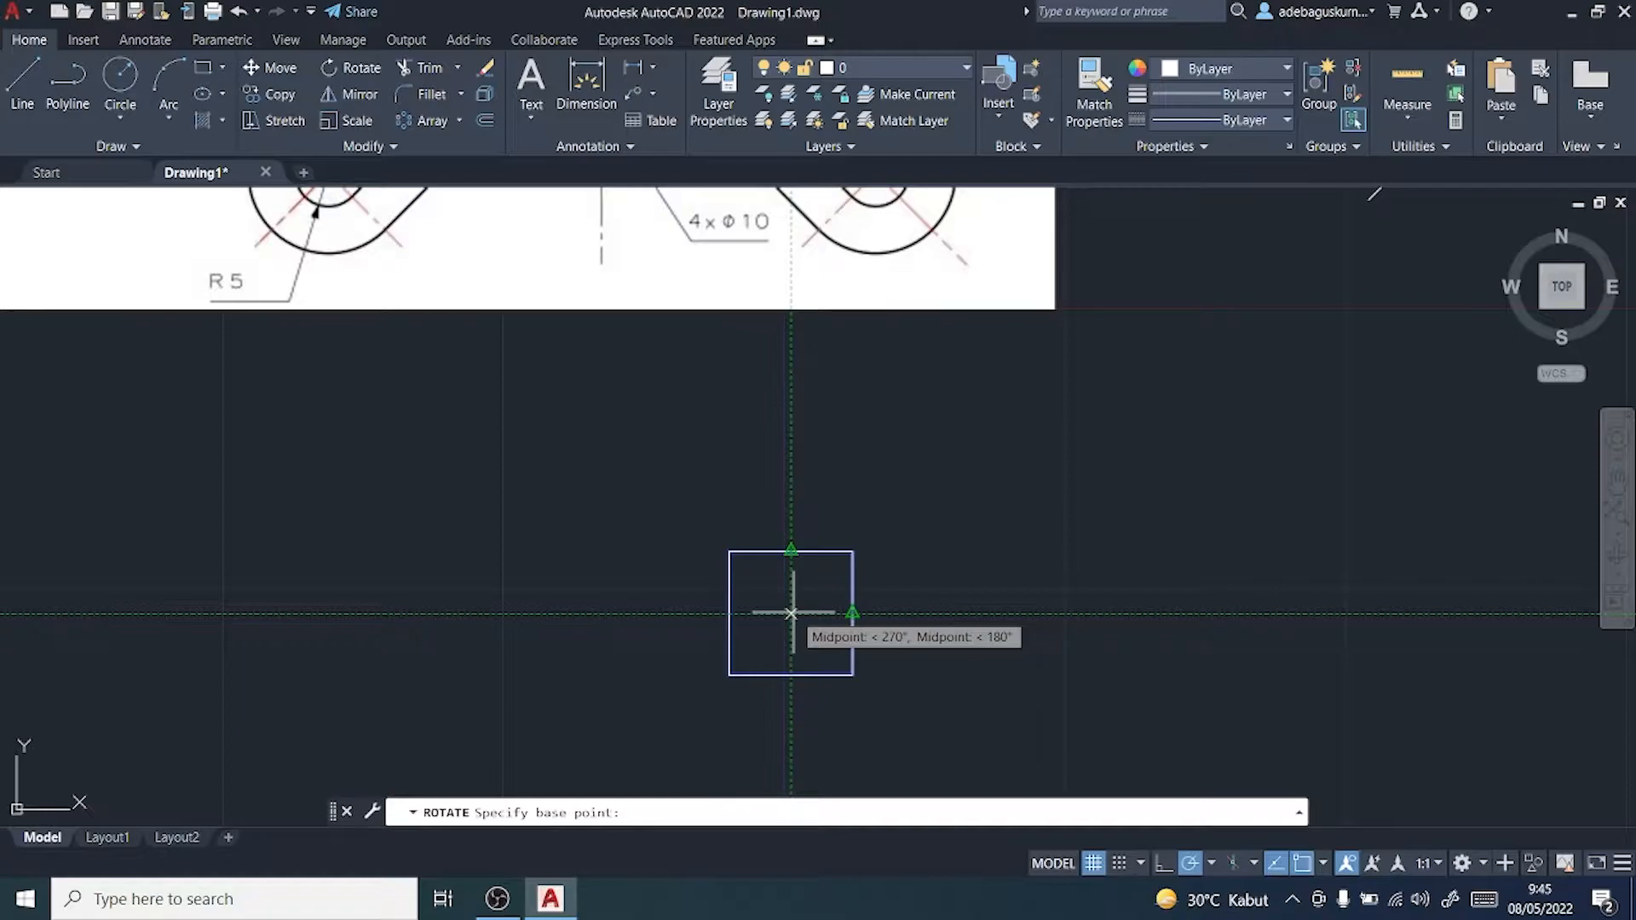
click(790, 613)
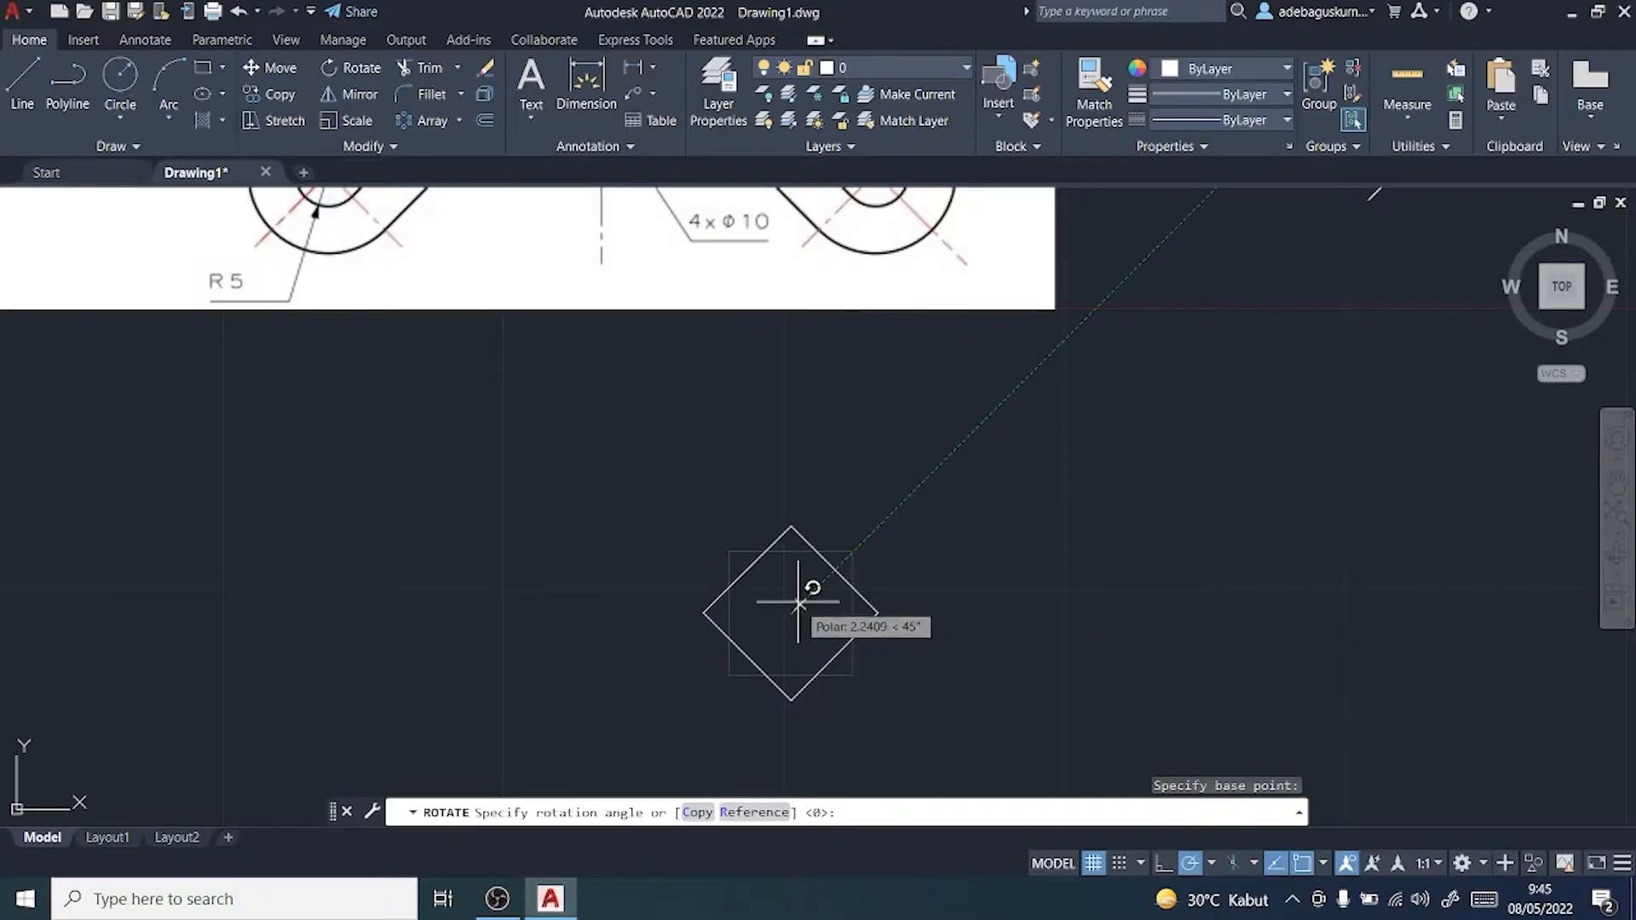
click(798, 602)
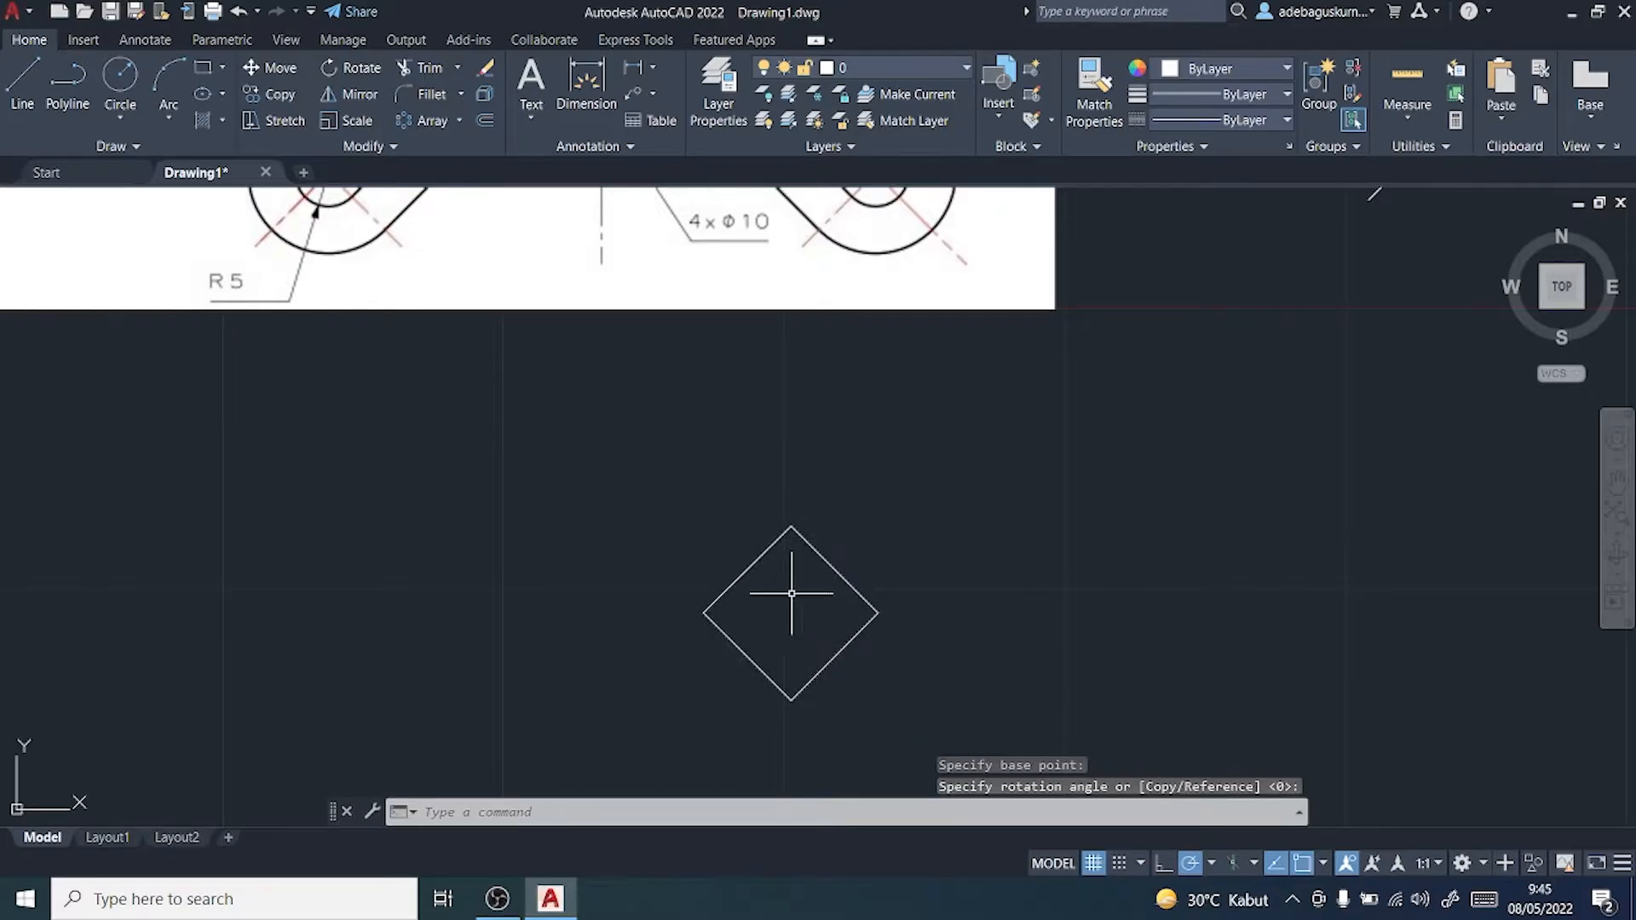
scroll(939, 610, up, 3)
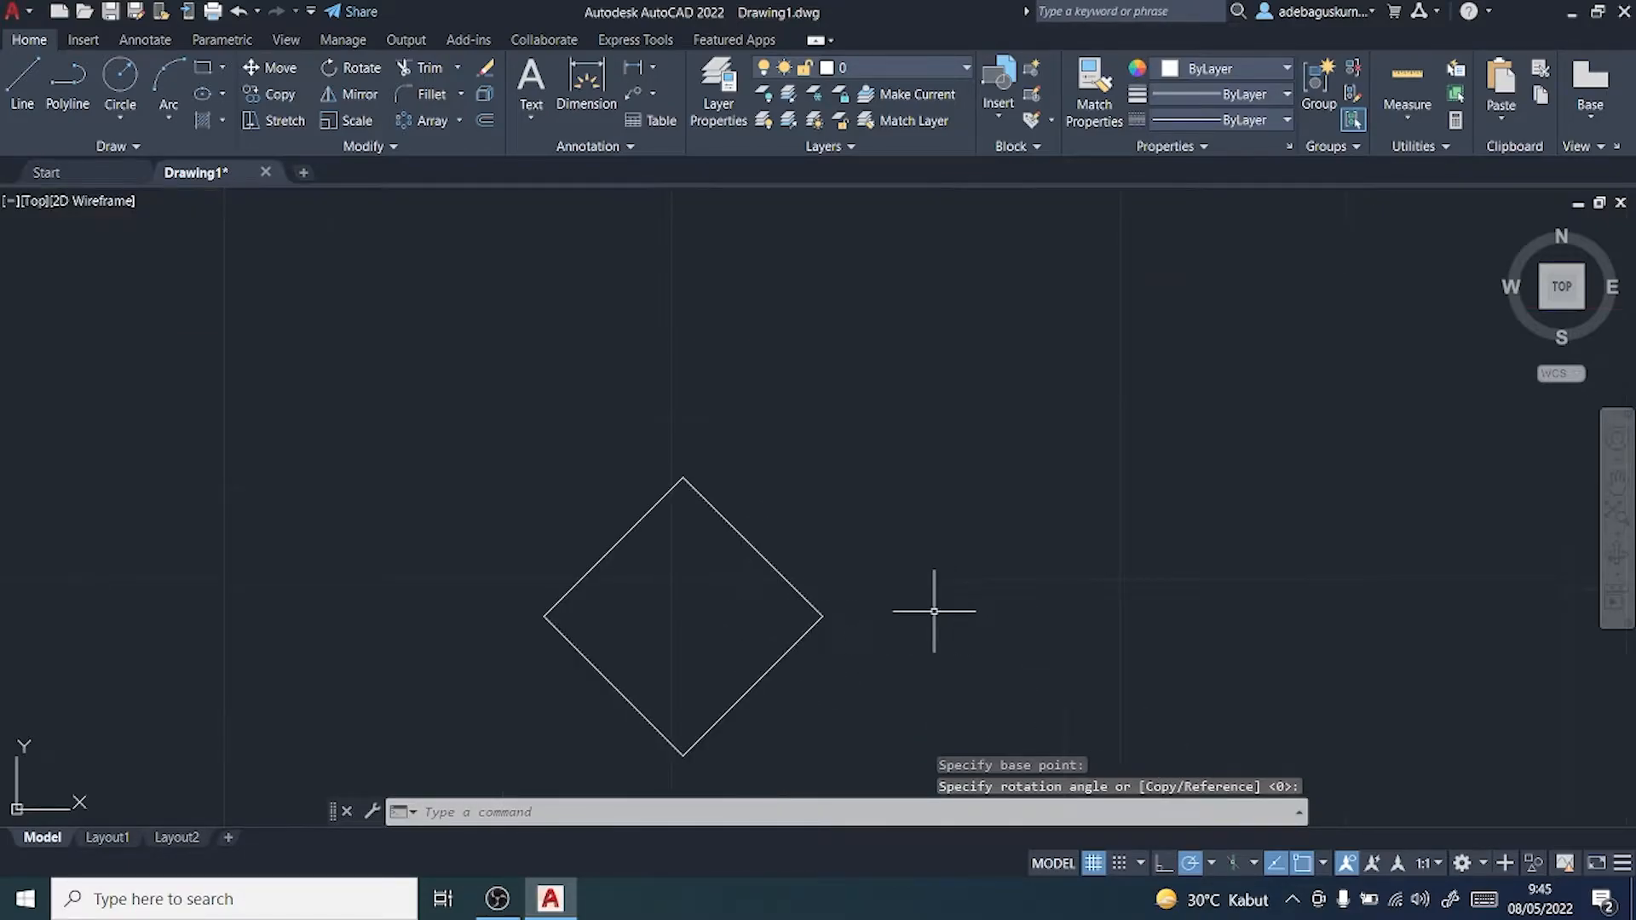
click(1212, 864)
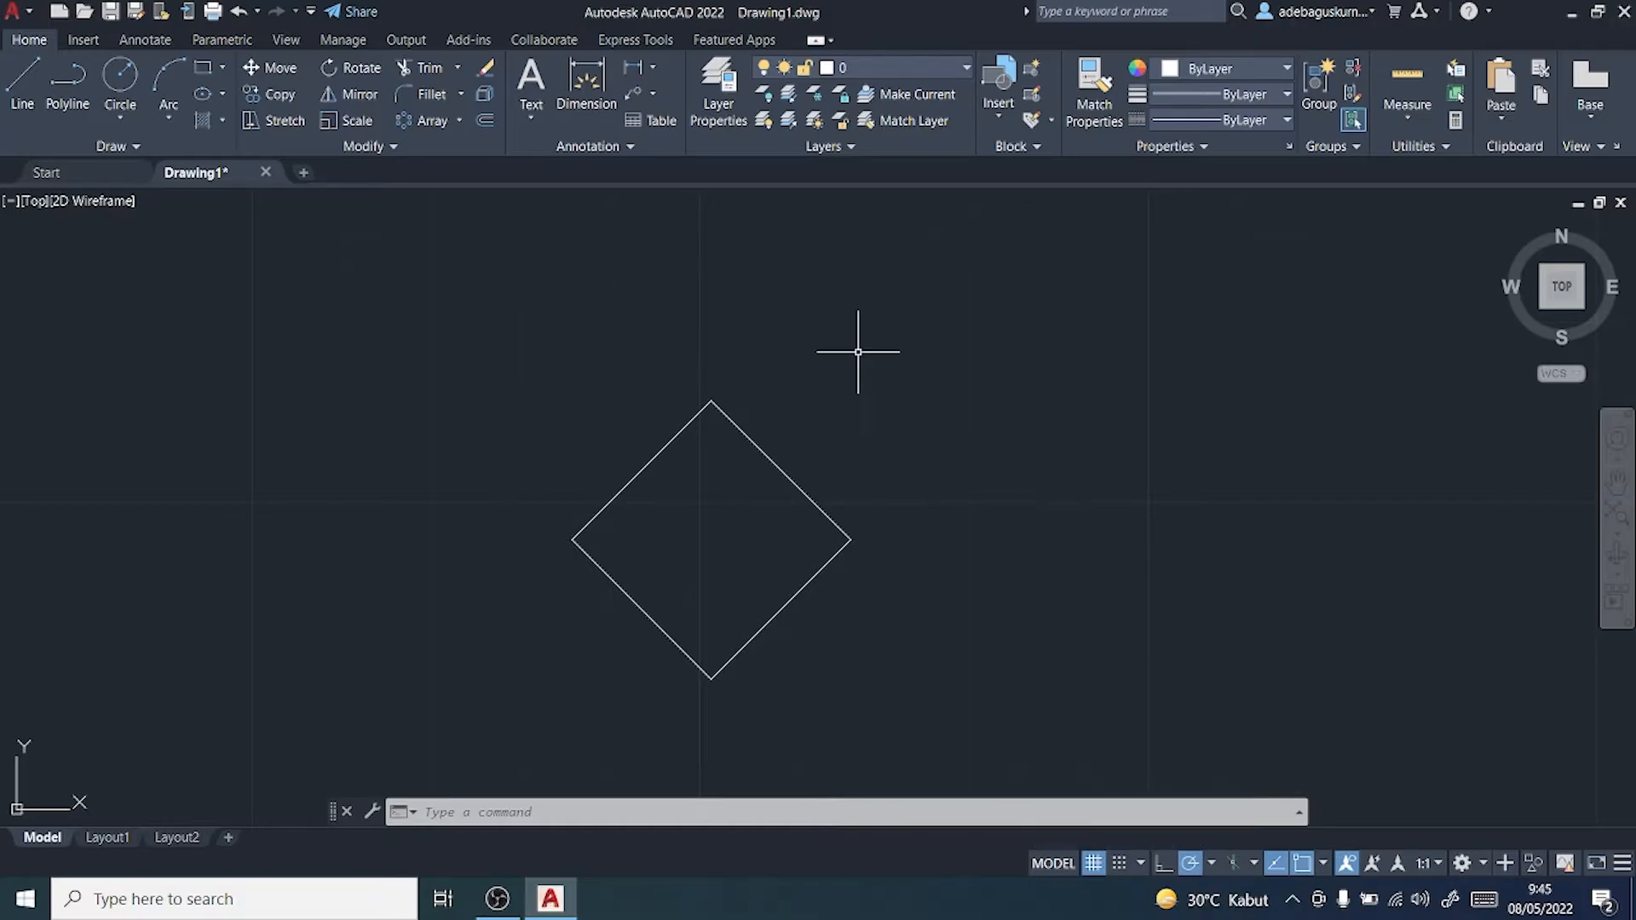
Step: Move the rotated square by its center onto the common intersection of the eight-way centerlines
scroll(854, 446, down, 5)
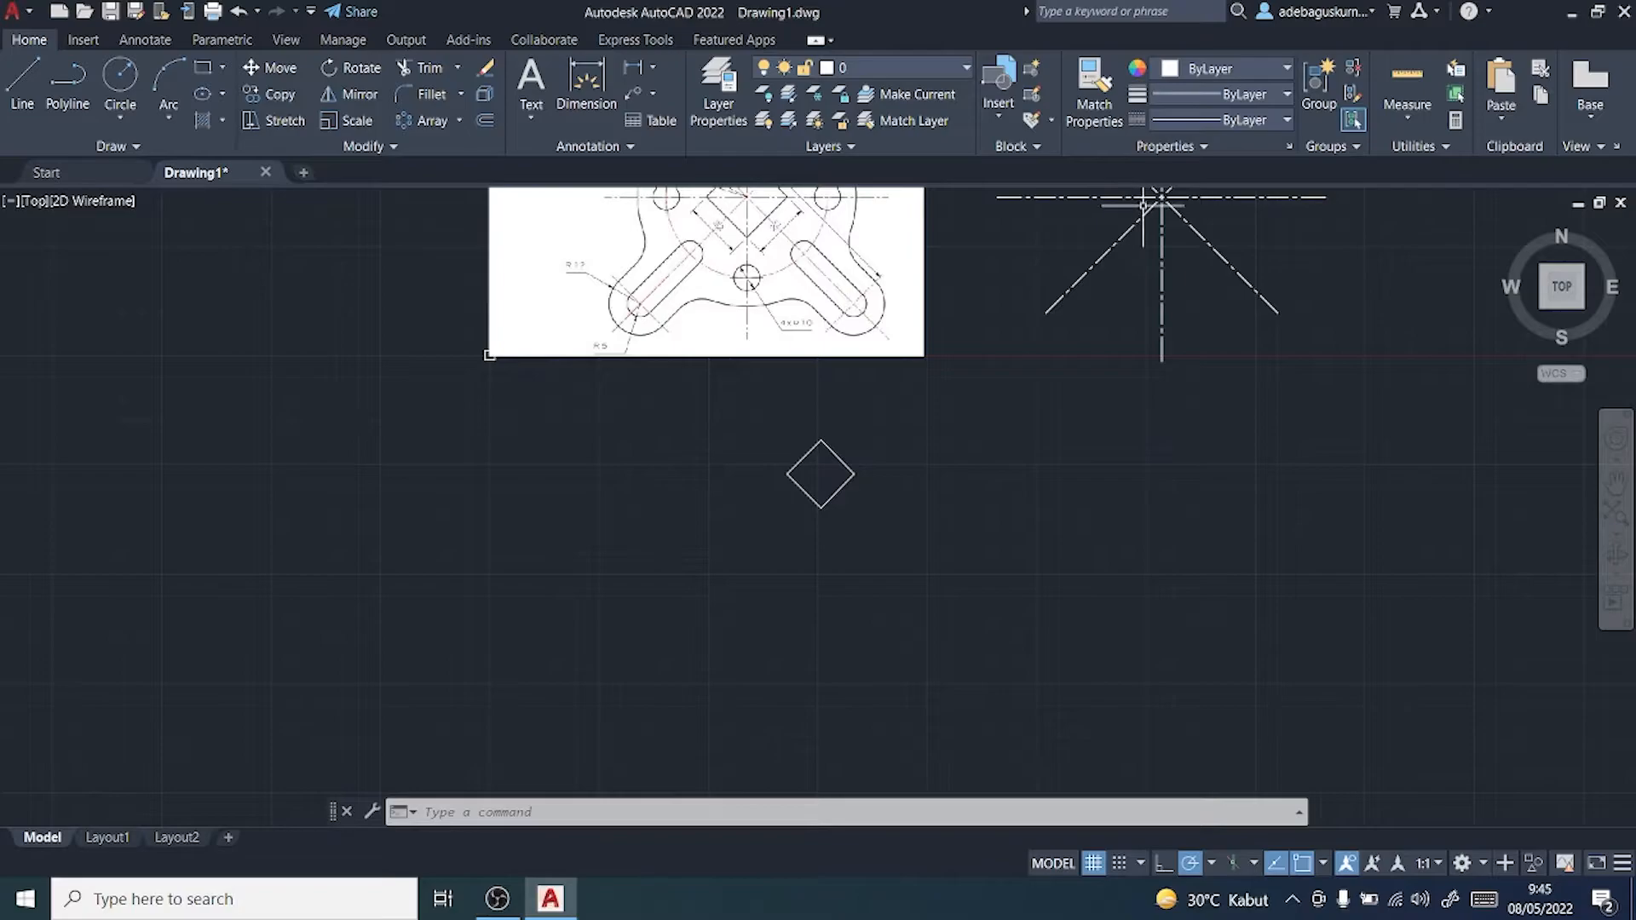
click(272, 68)
click(831, 451)
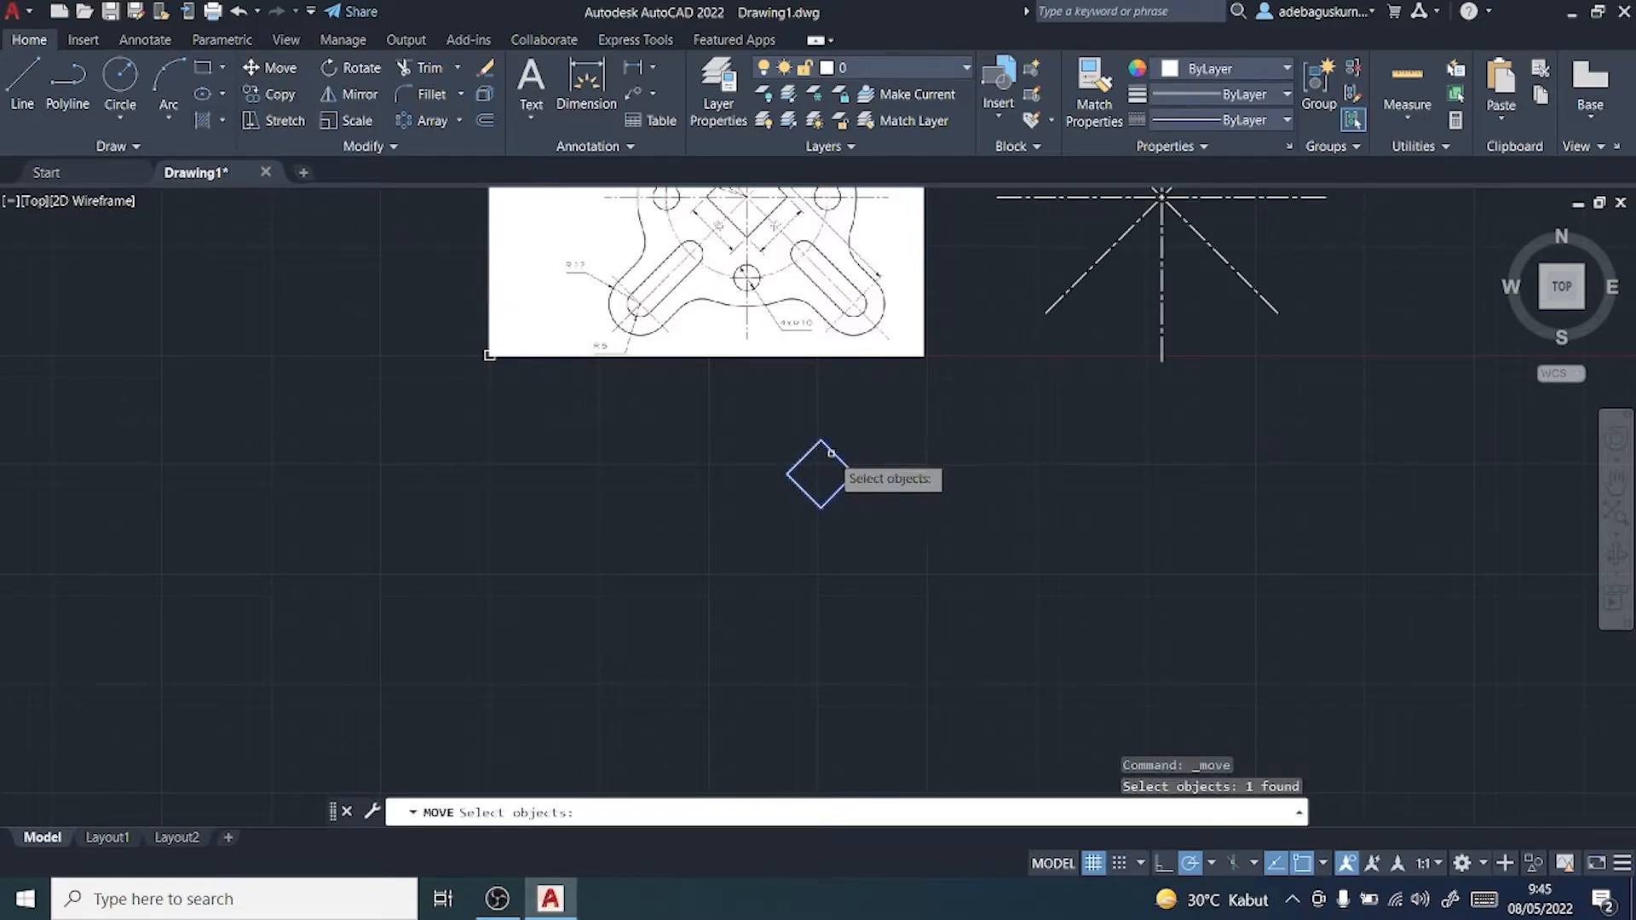
key(Return)
scroll(826, 475, down, 2)
scroll(826, 504, up, 5)
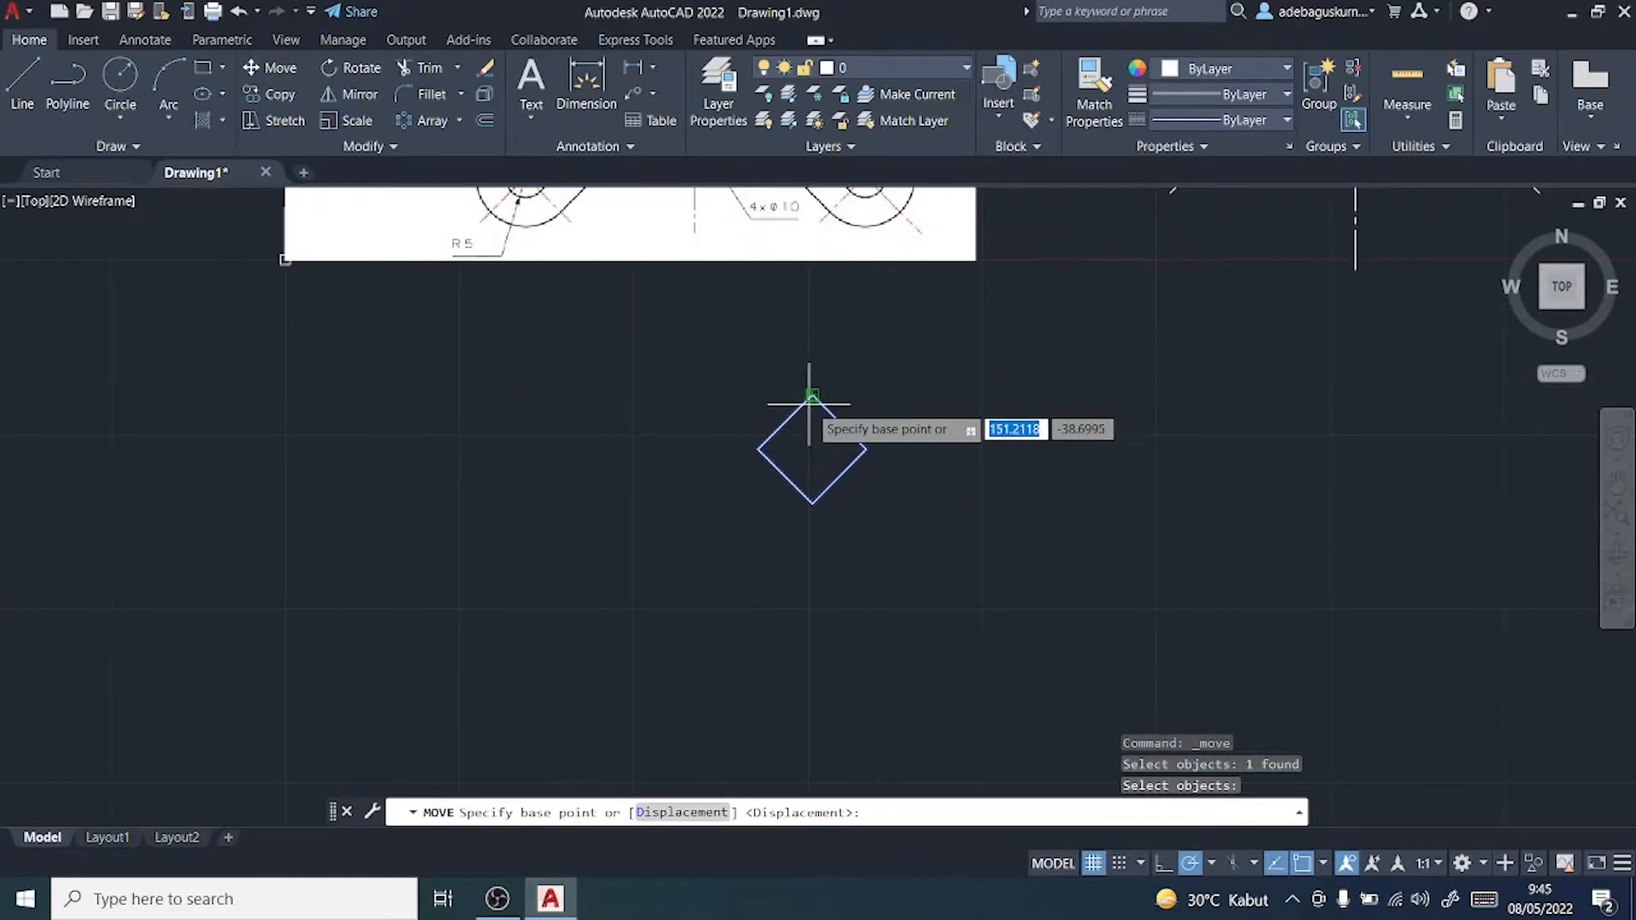
click(812, 449)
middle_drag(1022, 356, 877, 657)
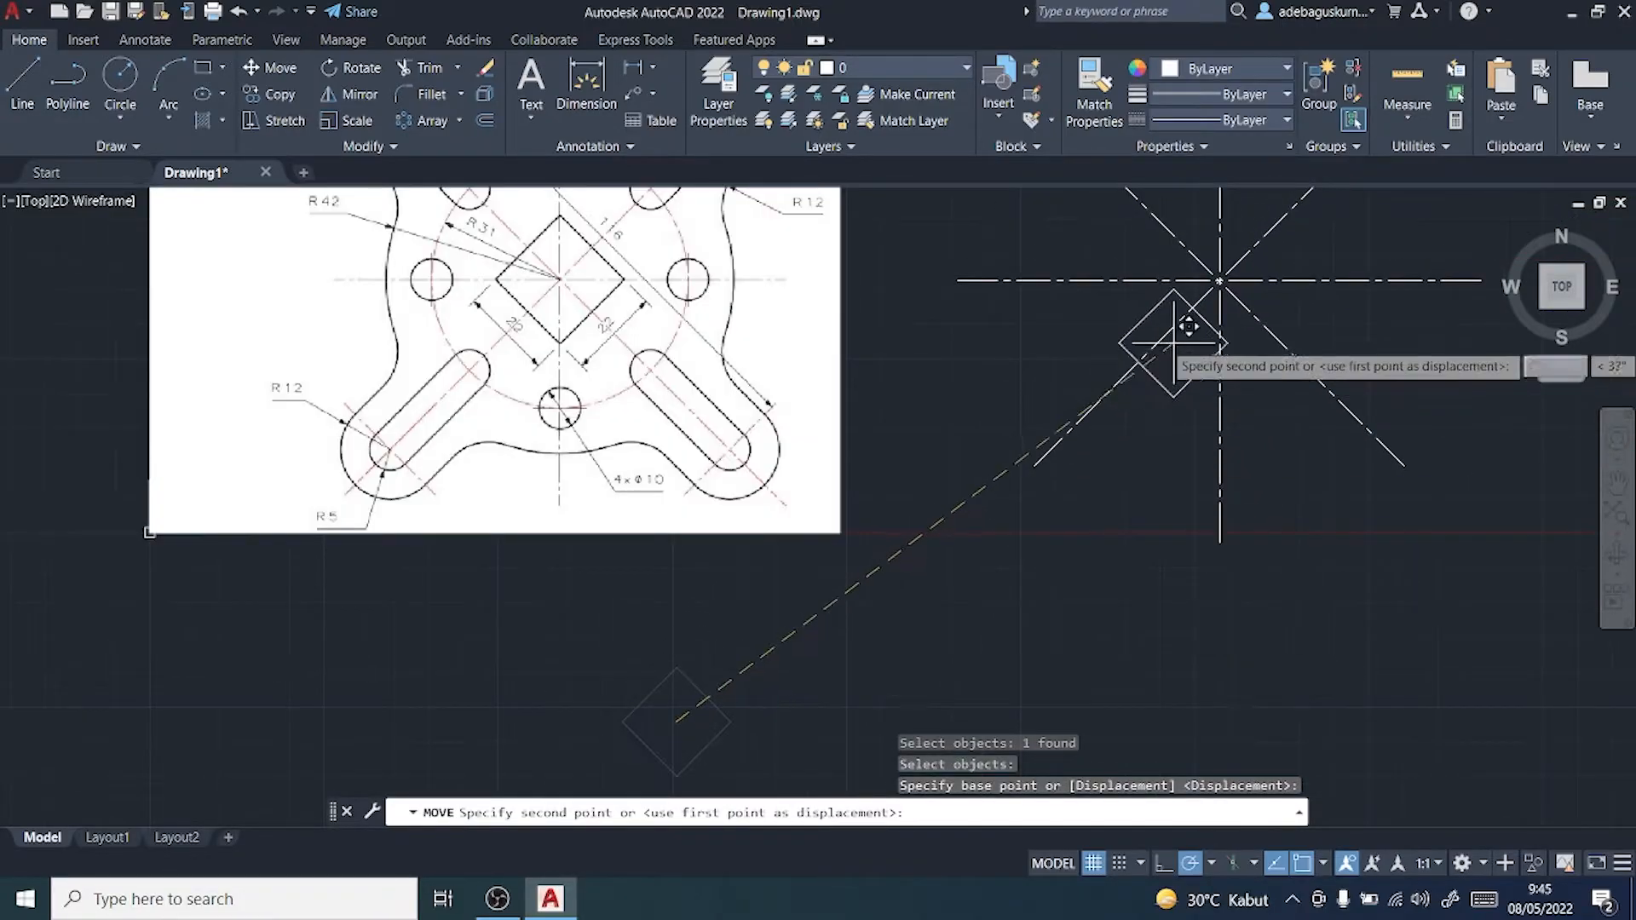
click(1219, 280)
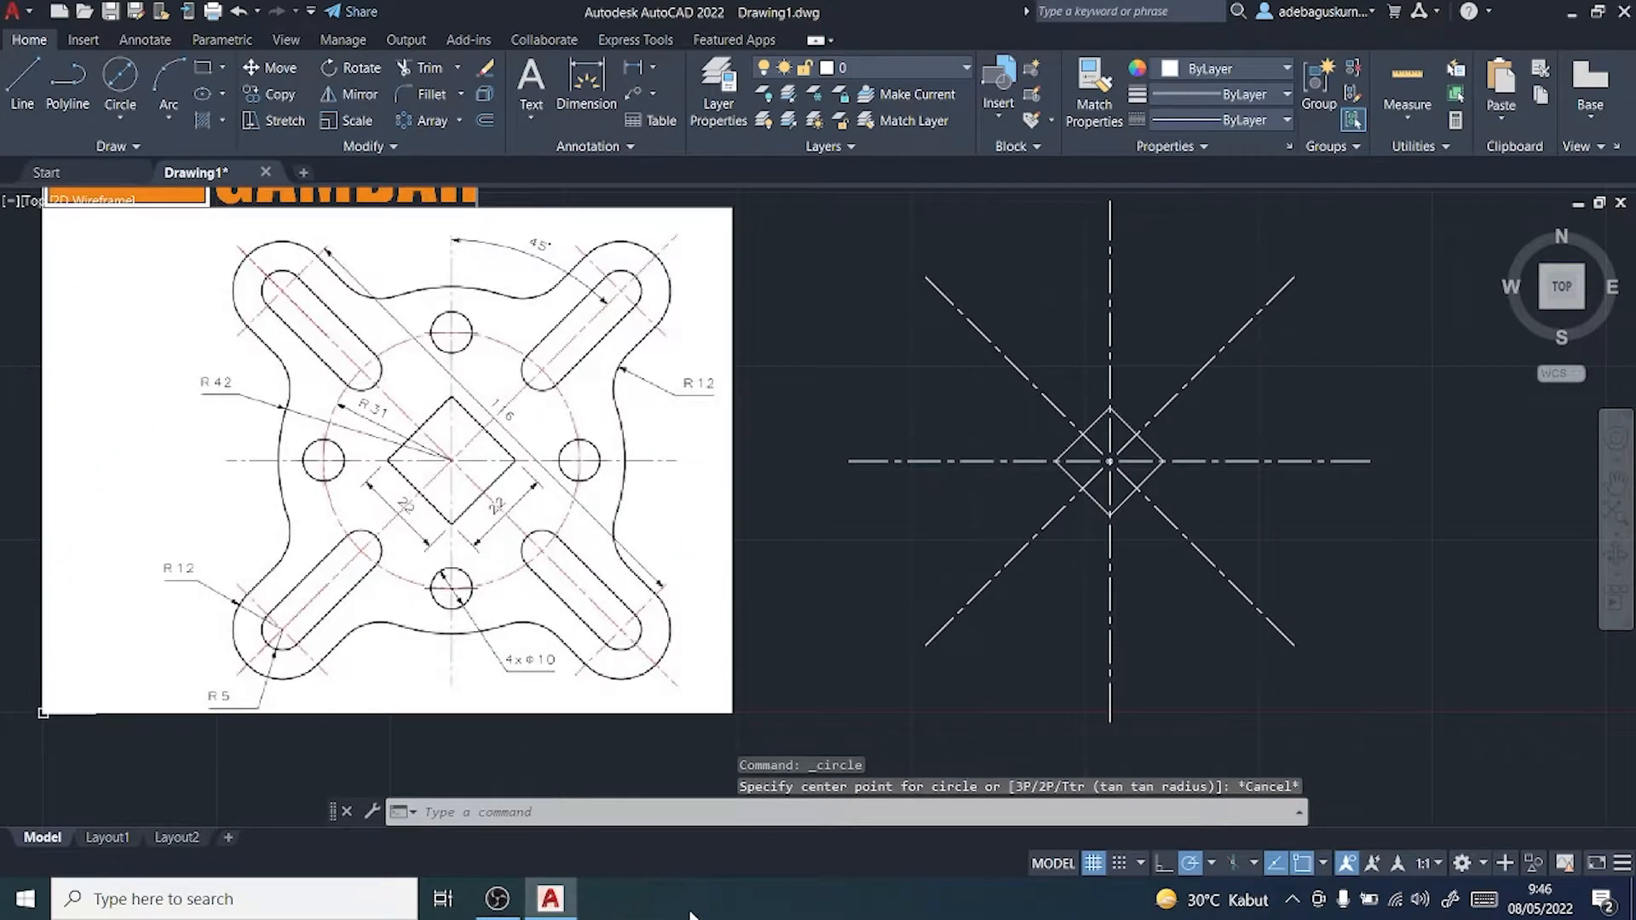
click(692, 913)
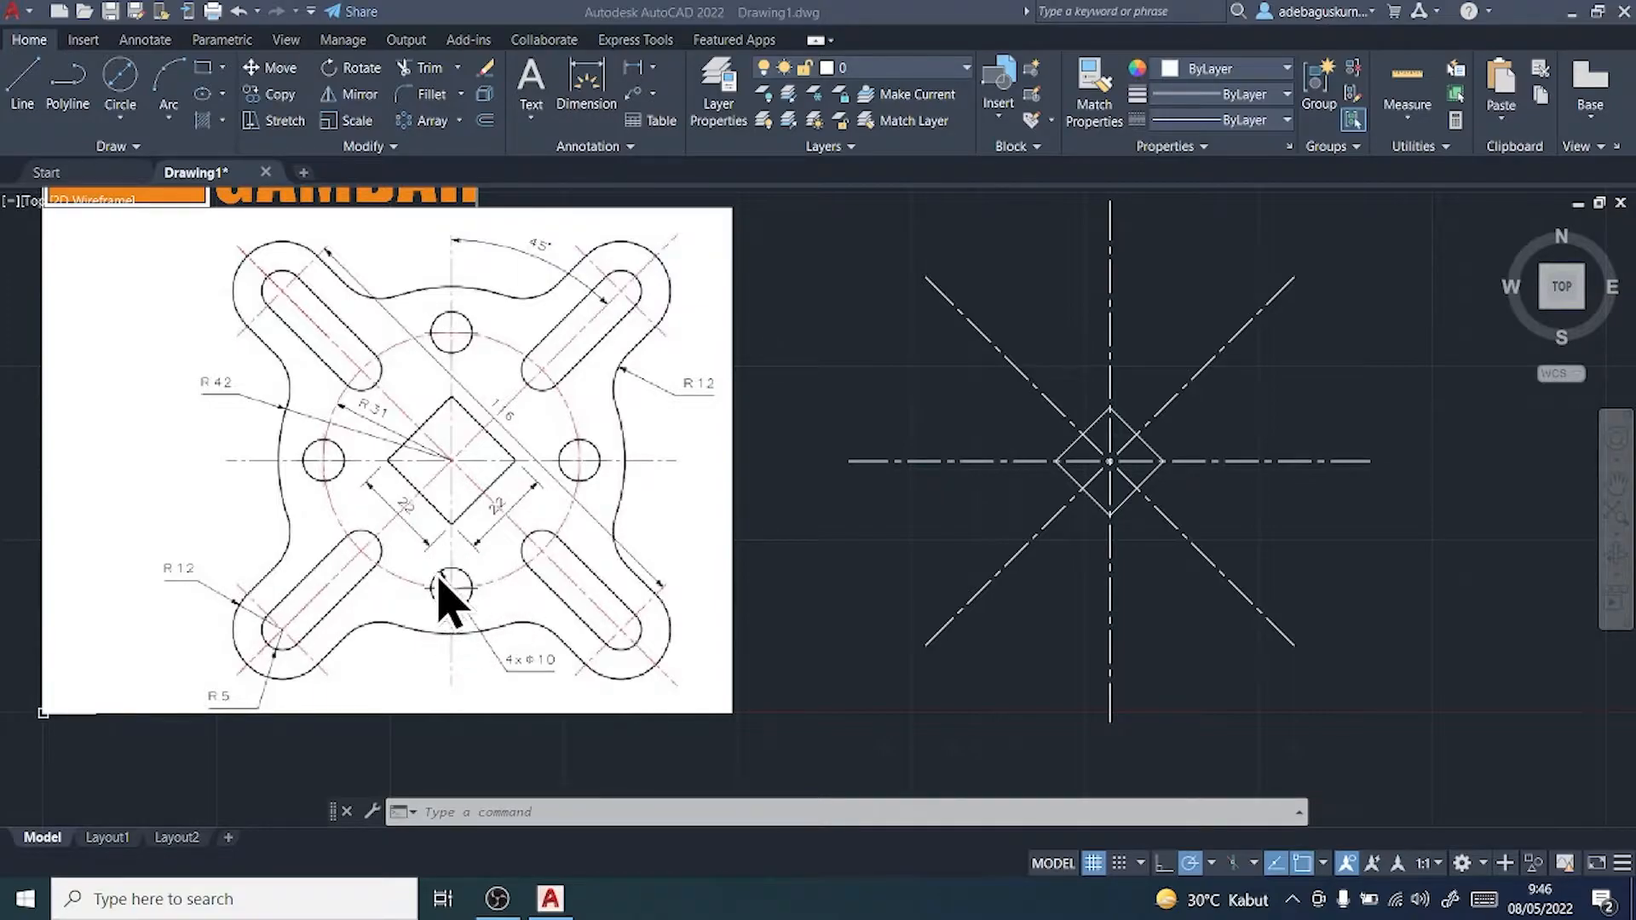
Step: Draw a circle of radius 31 centered on the intersection of the centerlines
click(121, 119)
click(128, 200)
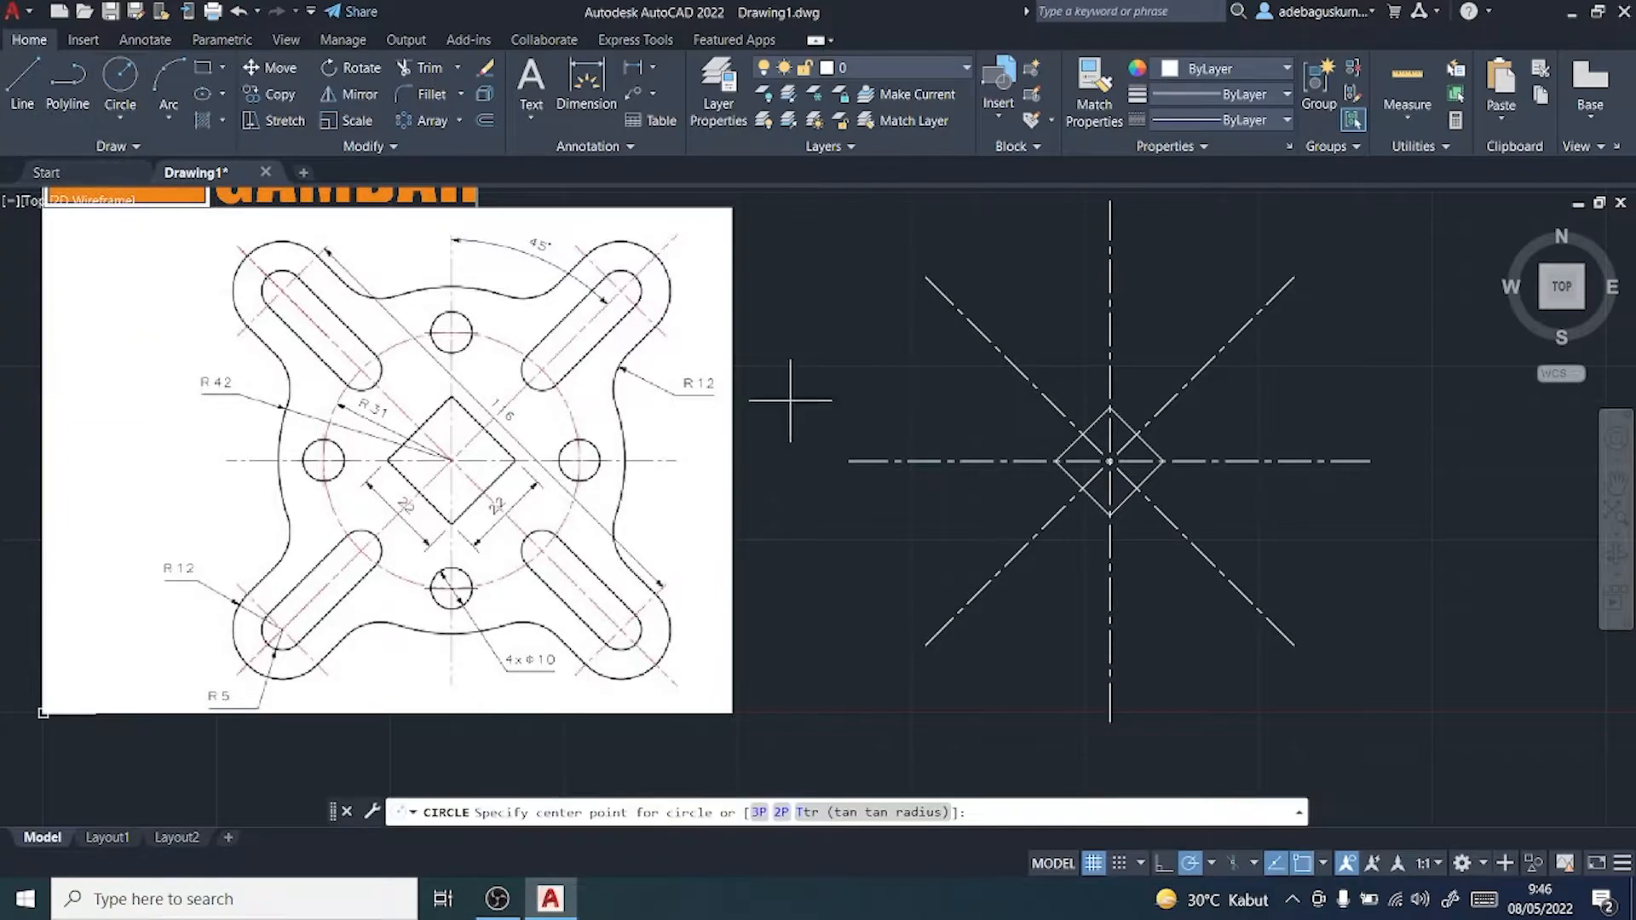
click(1109, 461)
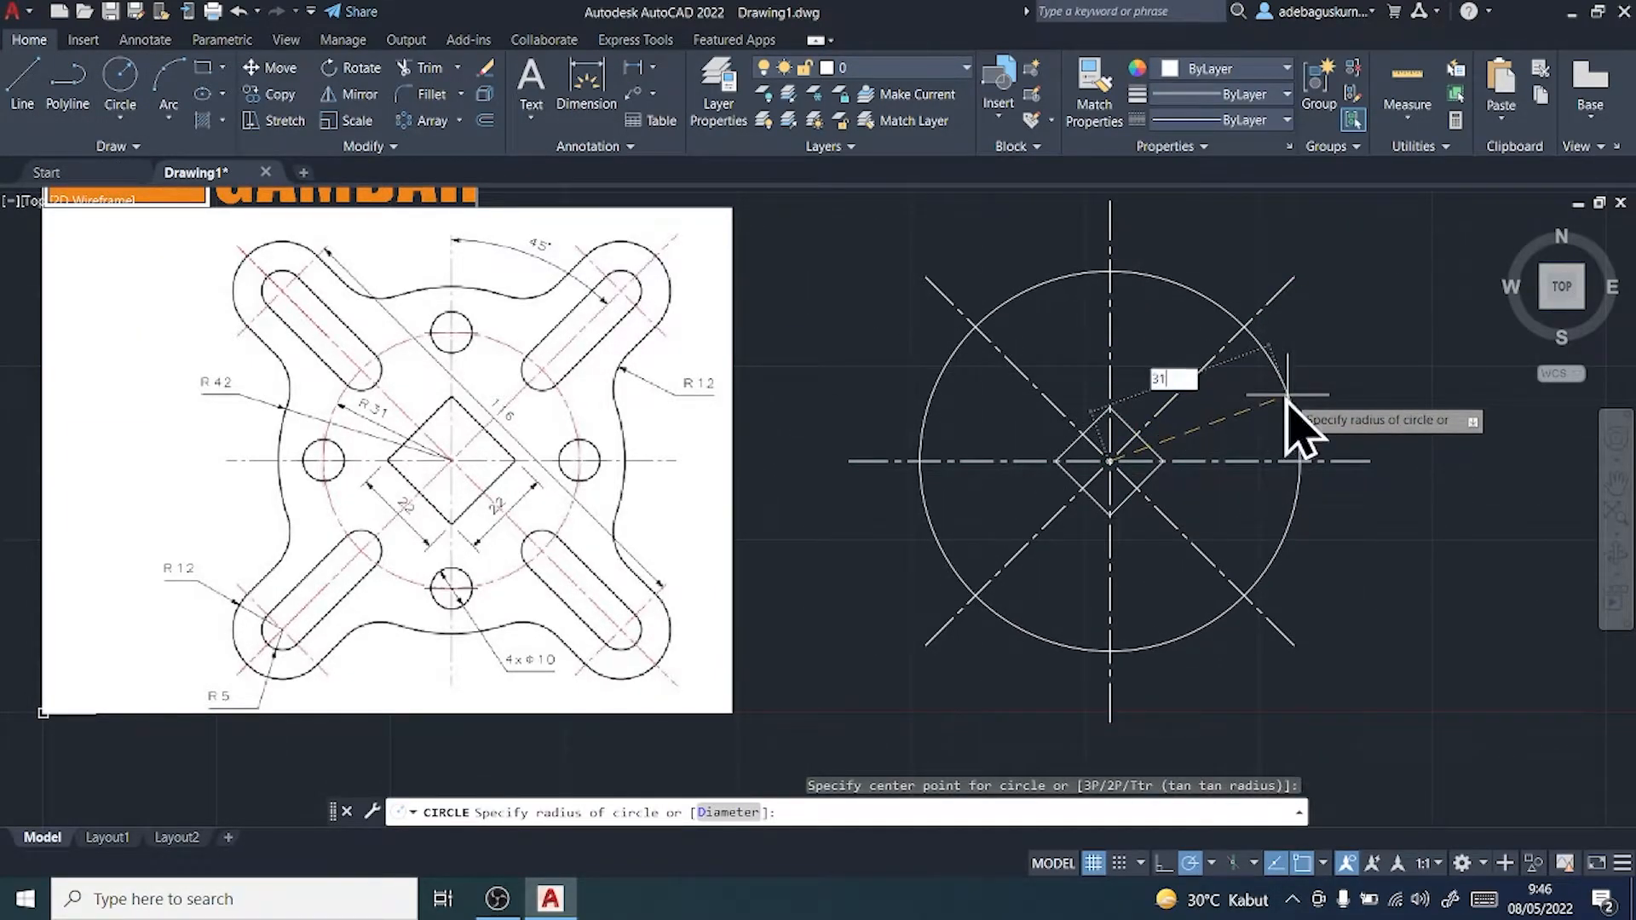
key(Return)
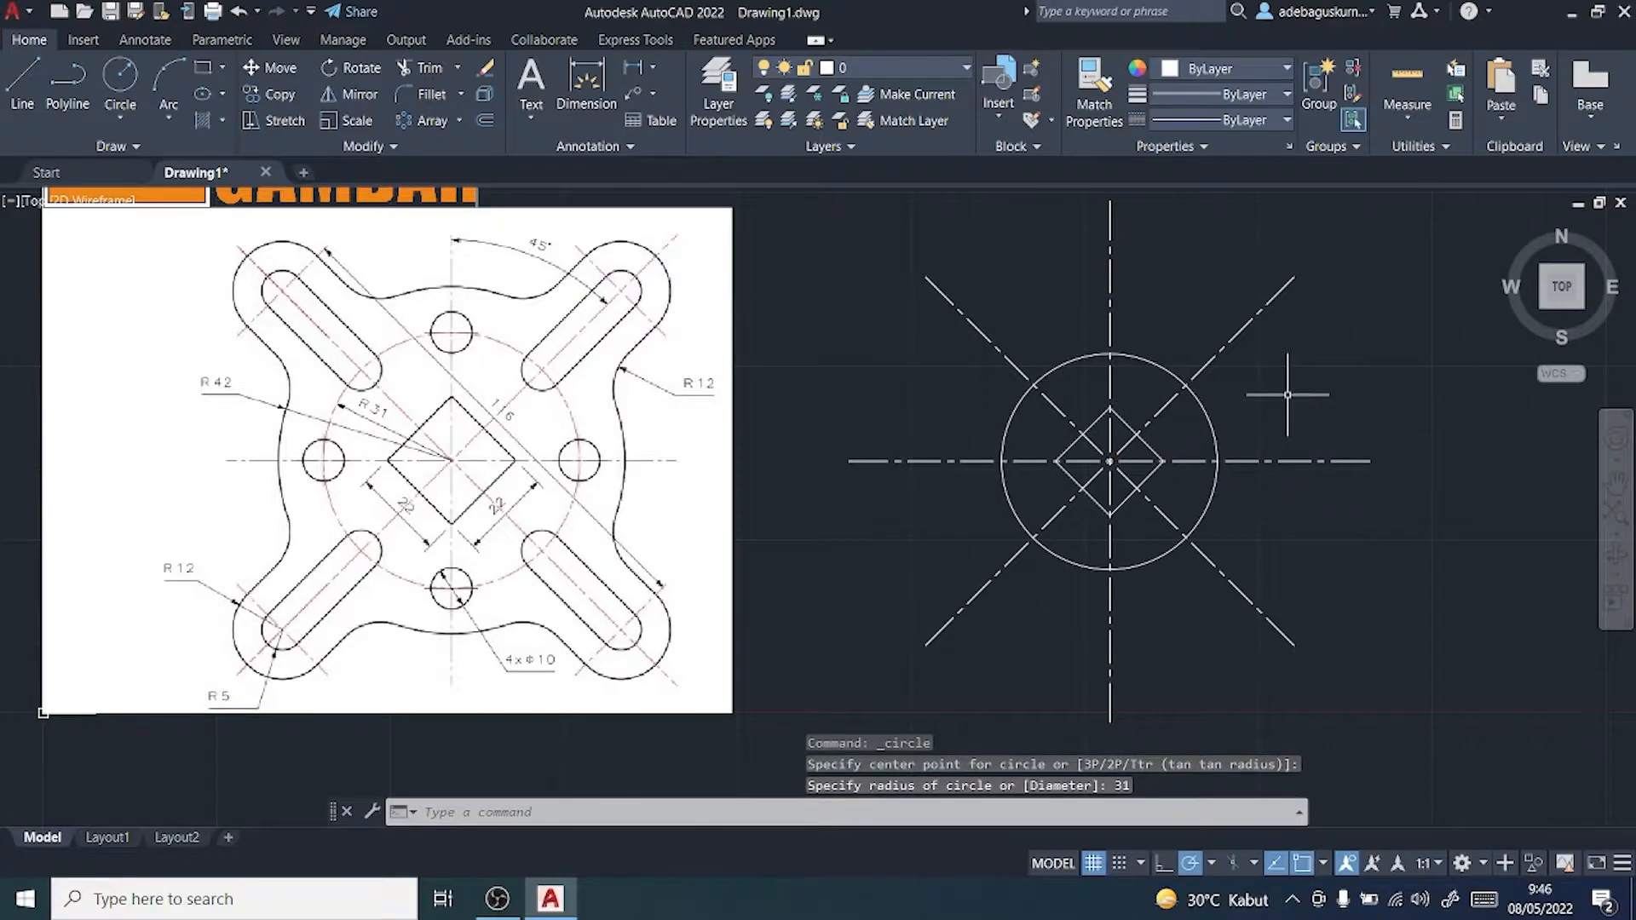
Step: Draw a concentric circle of radius 42 around the radius 31 circle
click(137, 98)
click(1109, 461)
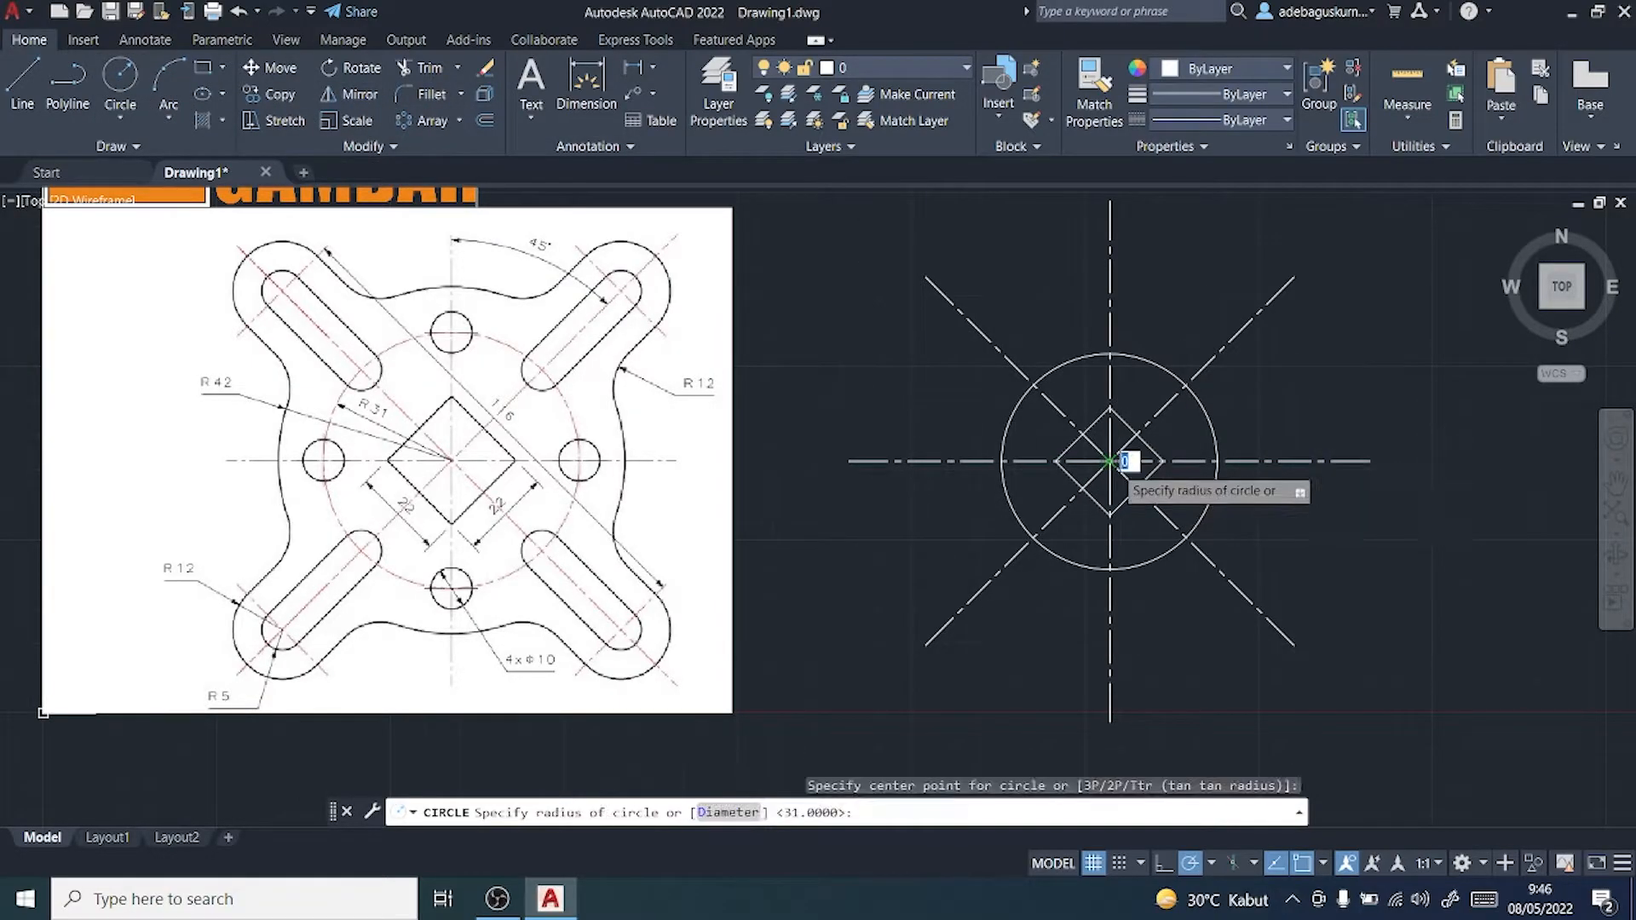
text(42)
key(Return)
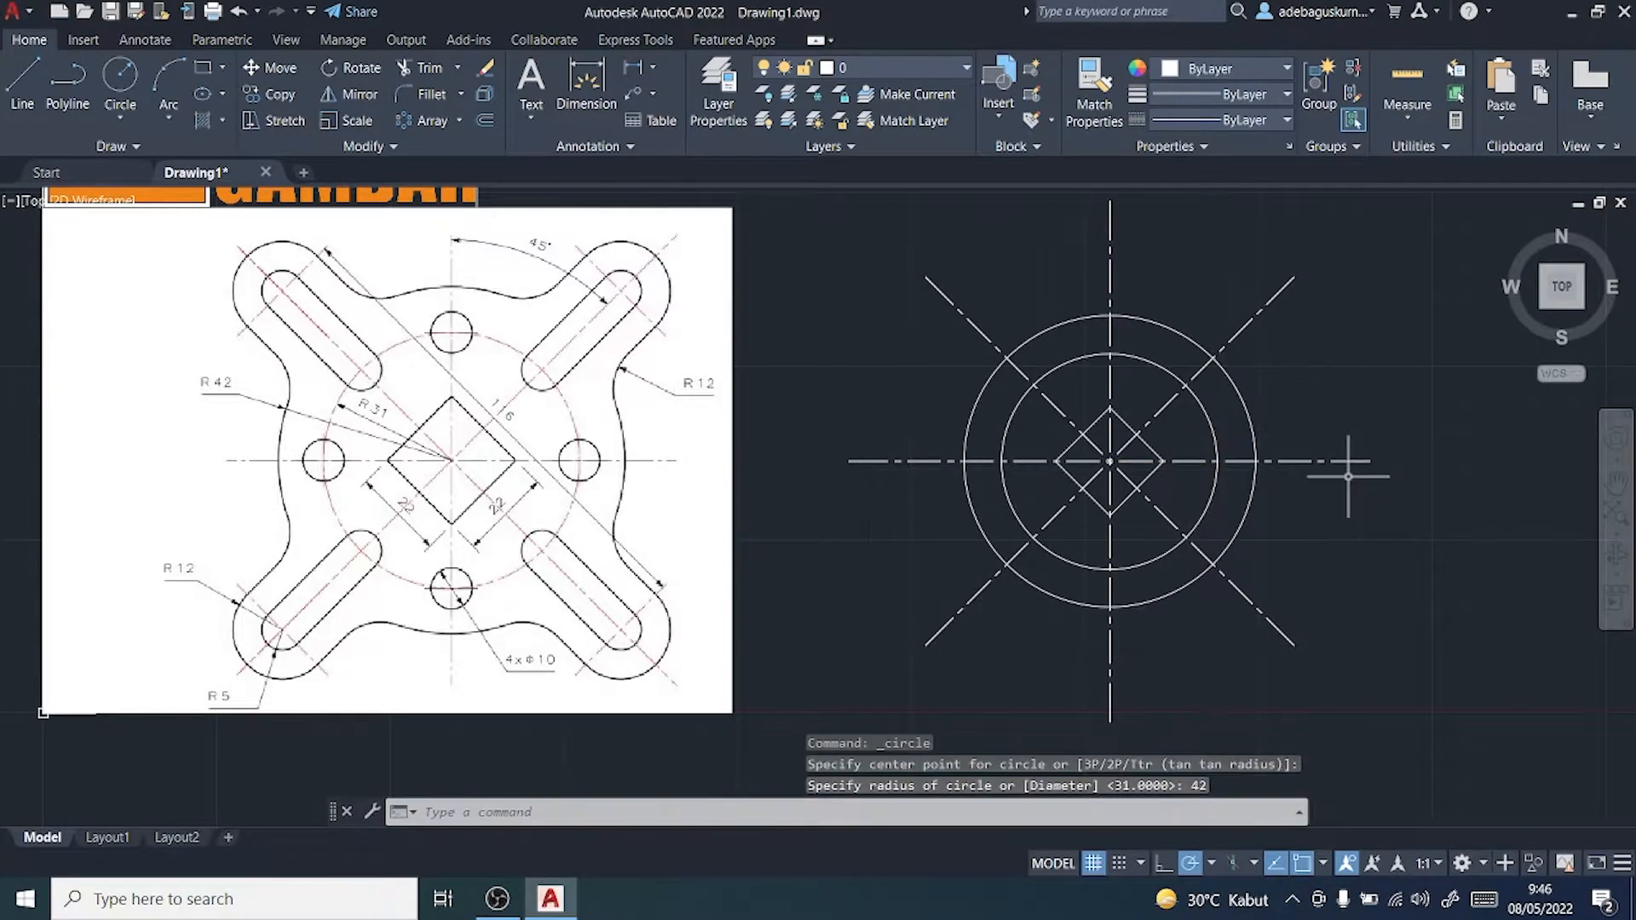
Step: Draw a hole circle of diameter 10 where the radius 31 circle crosses the lower half of the vertical centerline
scroll(1241, 481, up, 2)
scroll(1217, 482, down, 2)
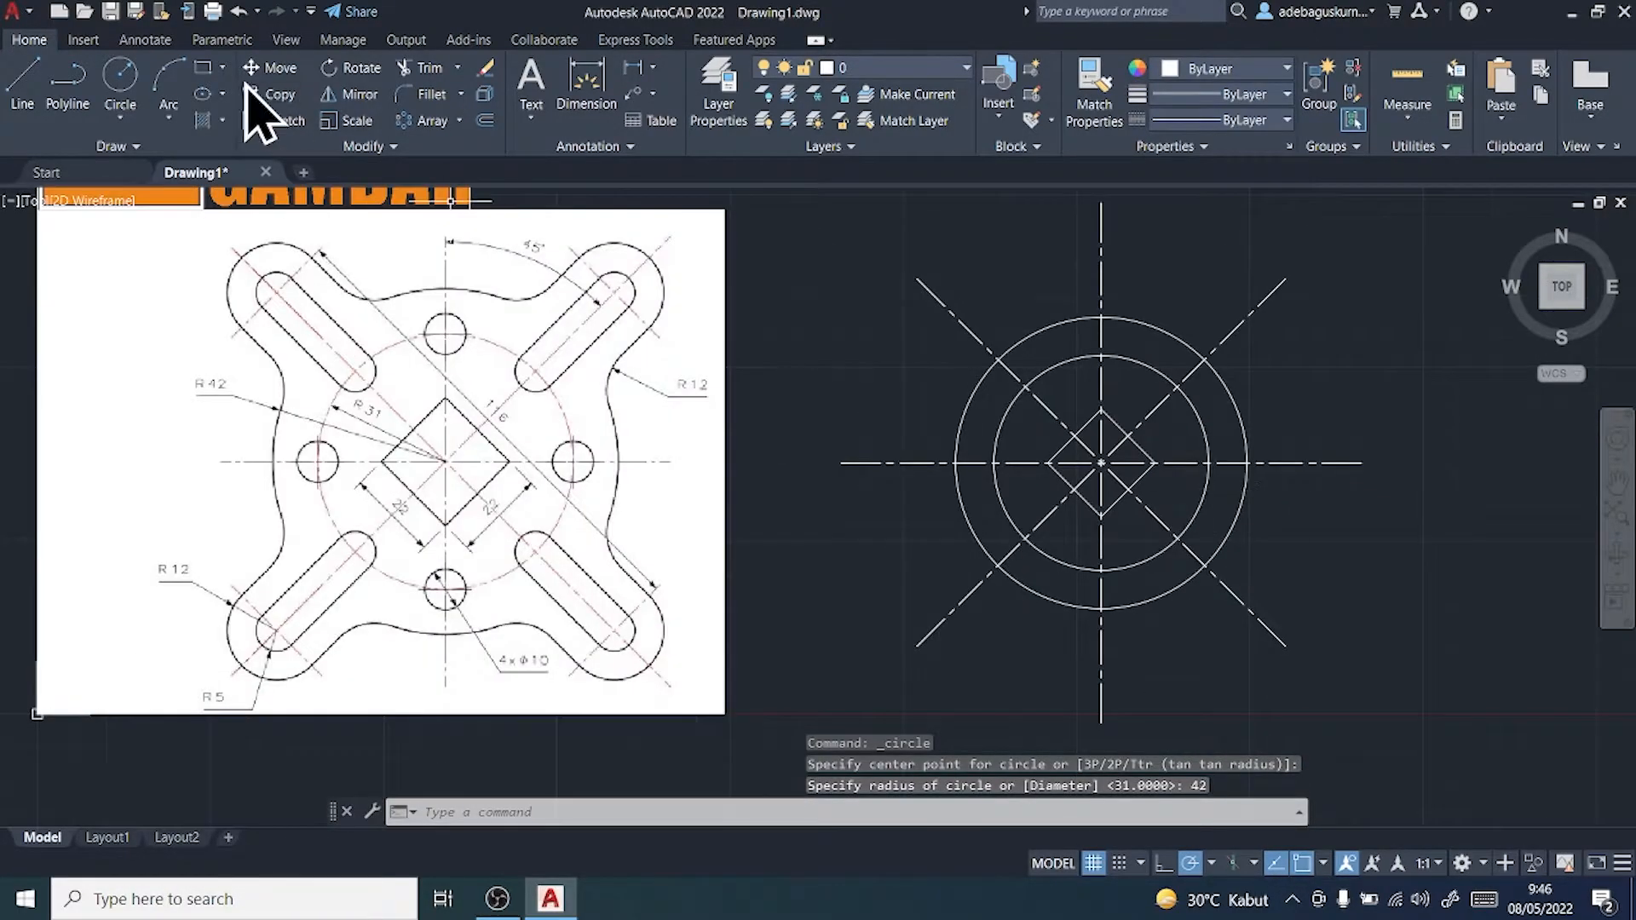
click(120, 132)
click(111, 198)
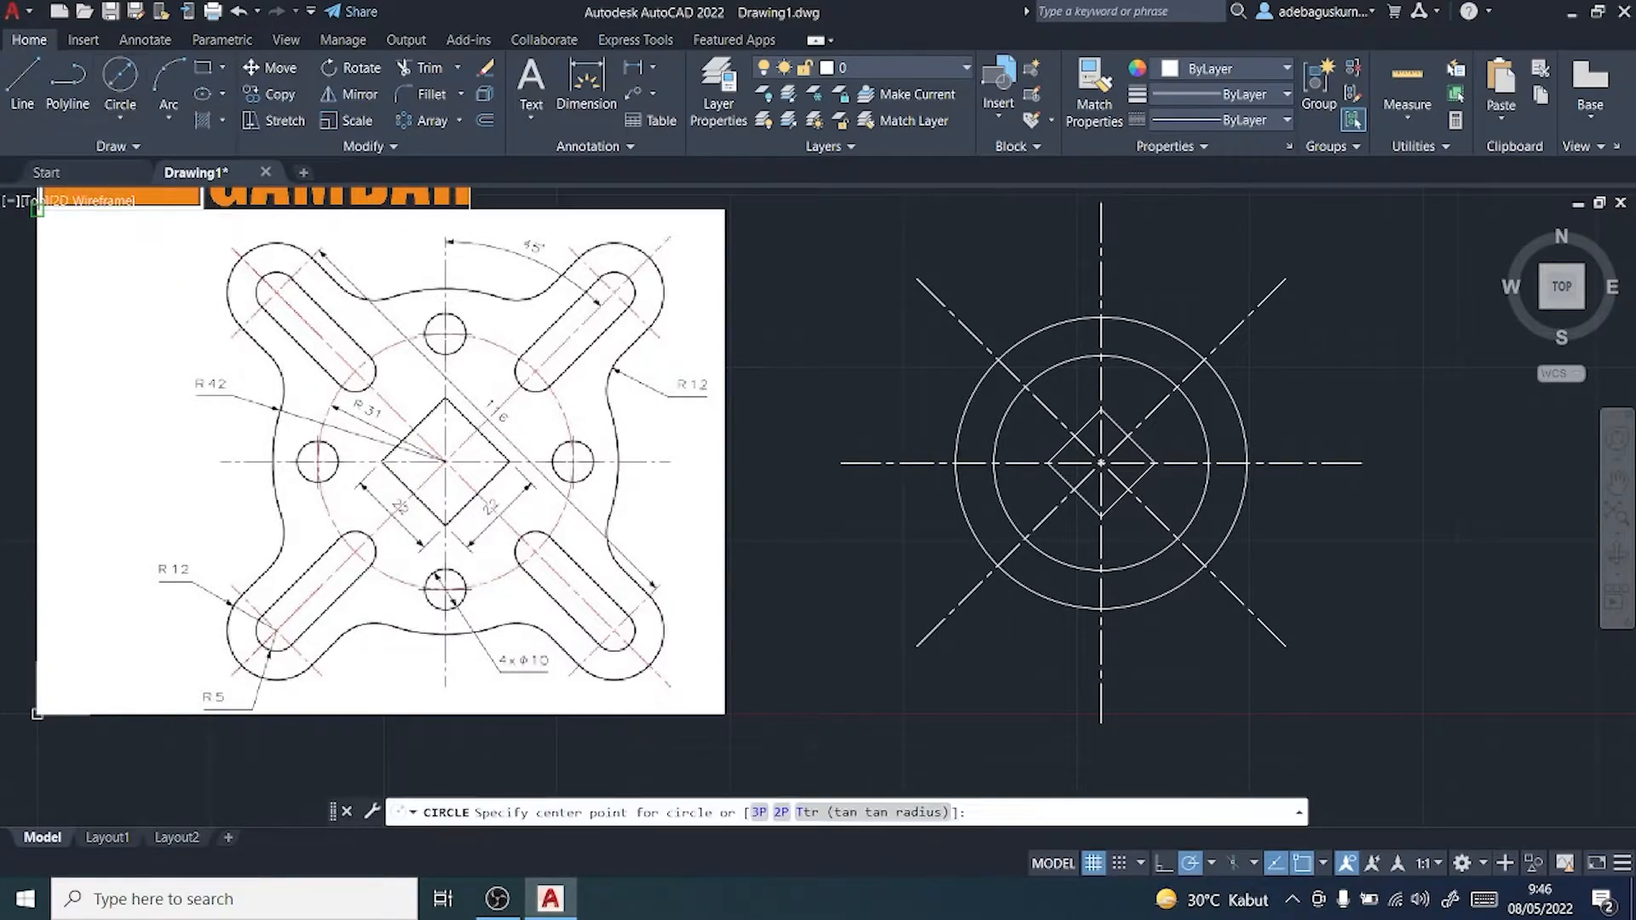
scroll(1097, 586, up, 2)
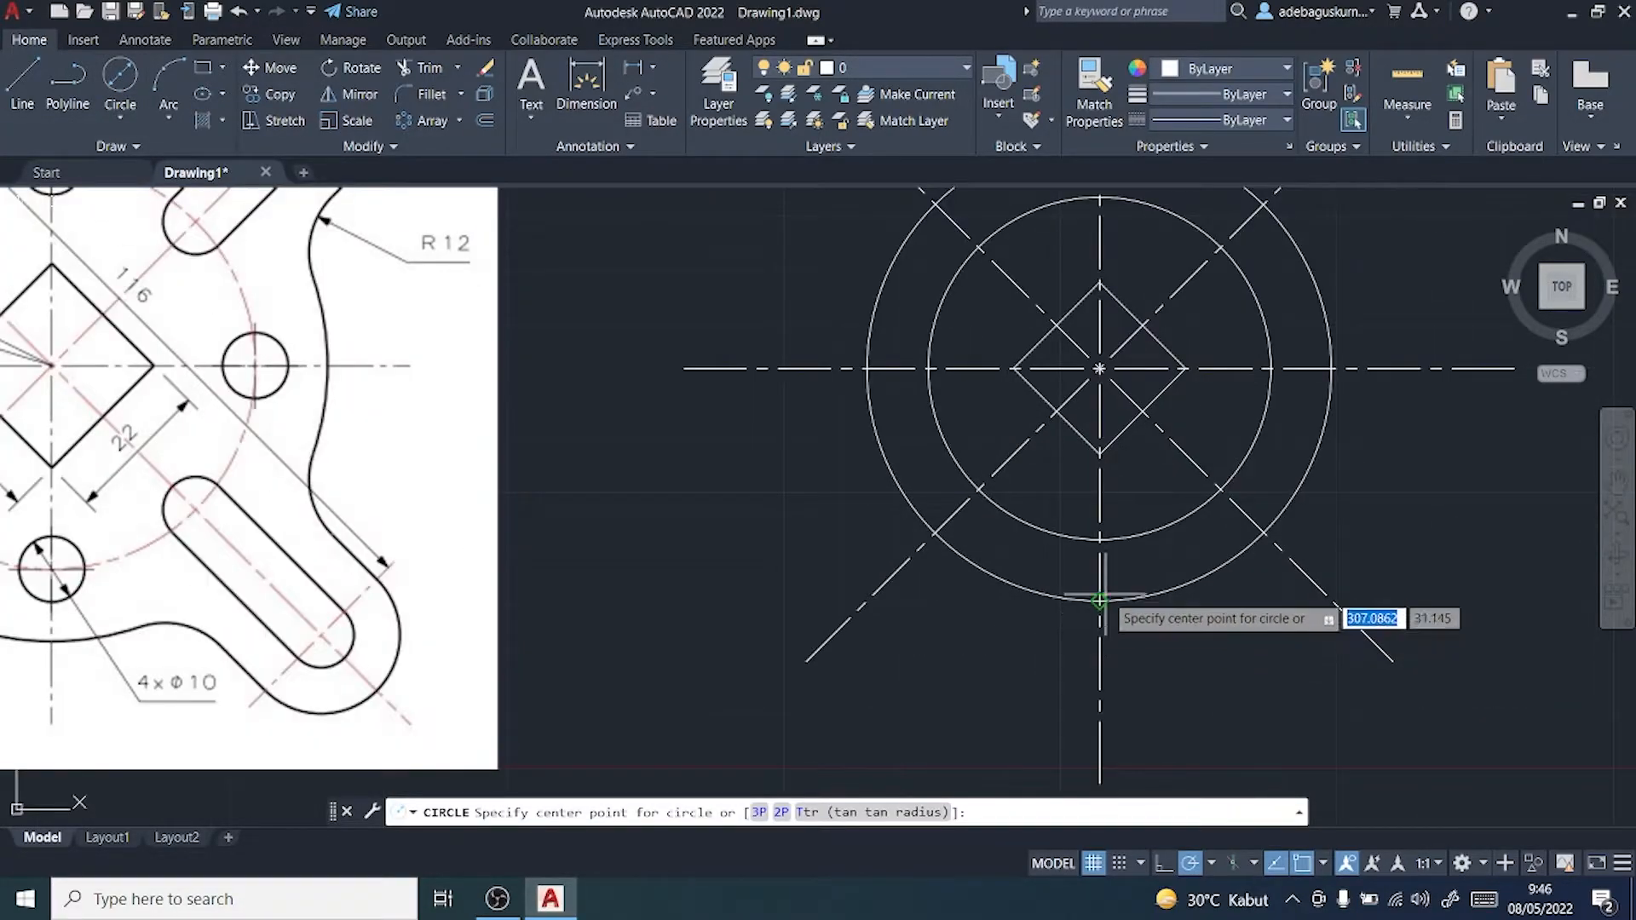
scroll(1099, 554, down, 2)
click(1099, 554)
text(1)
key(Return)
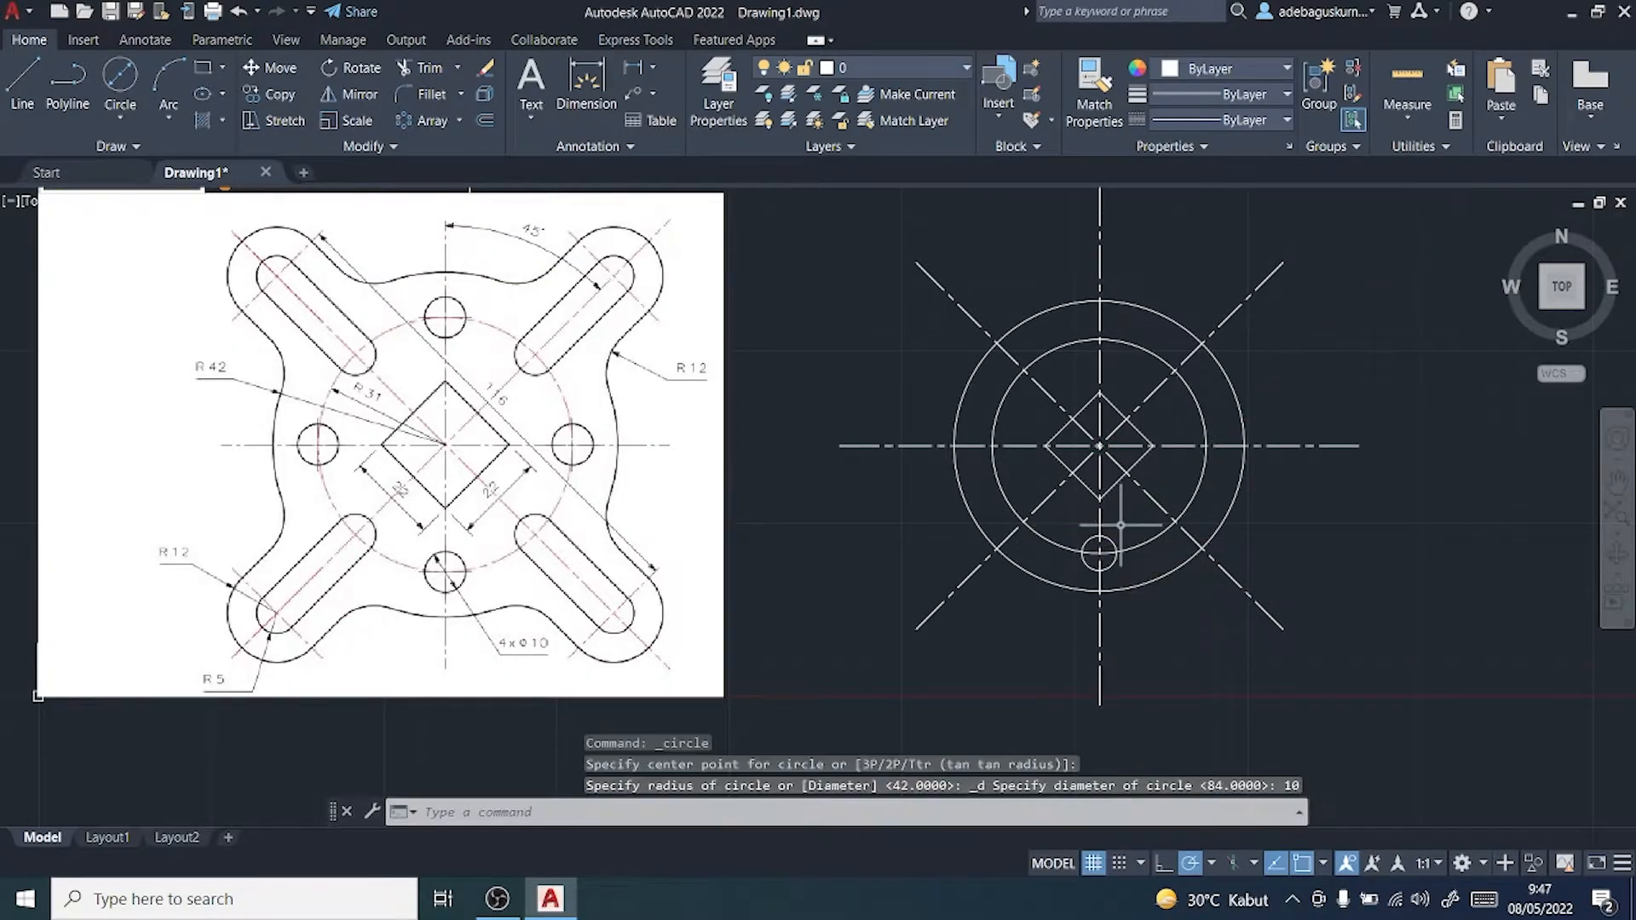
key(Escape)
Step: Create a polar array of the diameter 10 hole around the plate's center with 4 items and finish the array
scroll(1131, 576, down, 2)
scroll(1131, 580, up, 2)
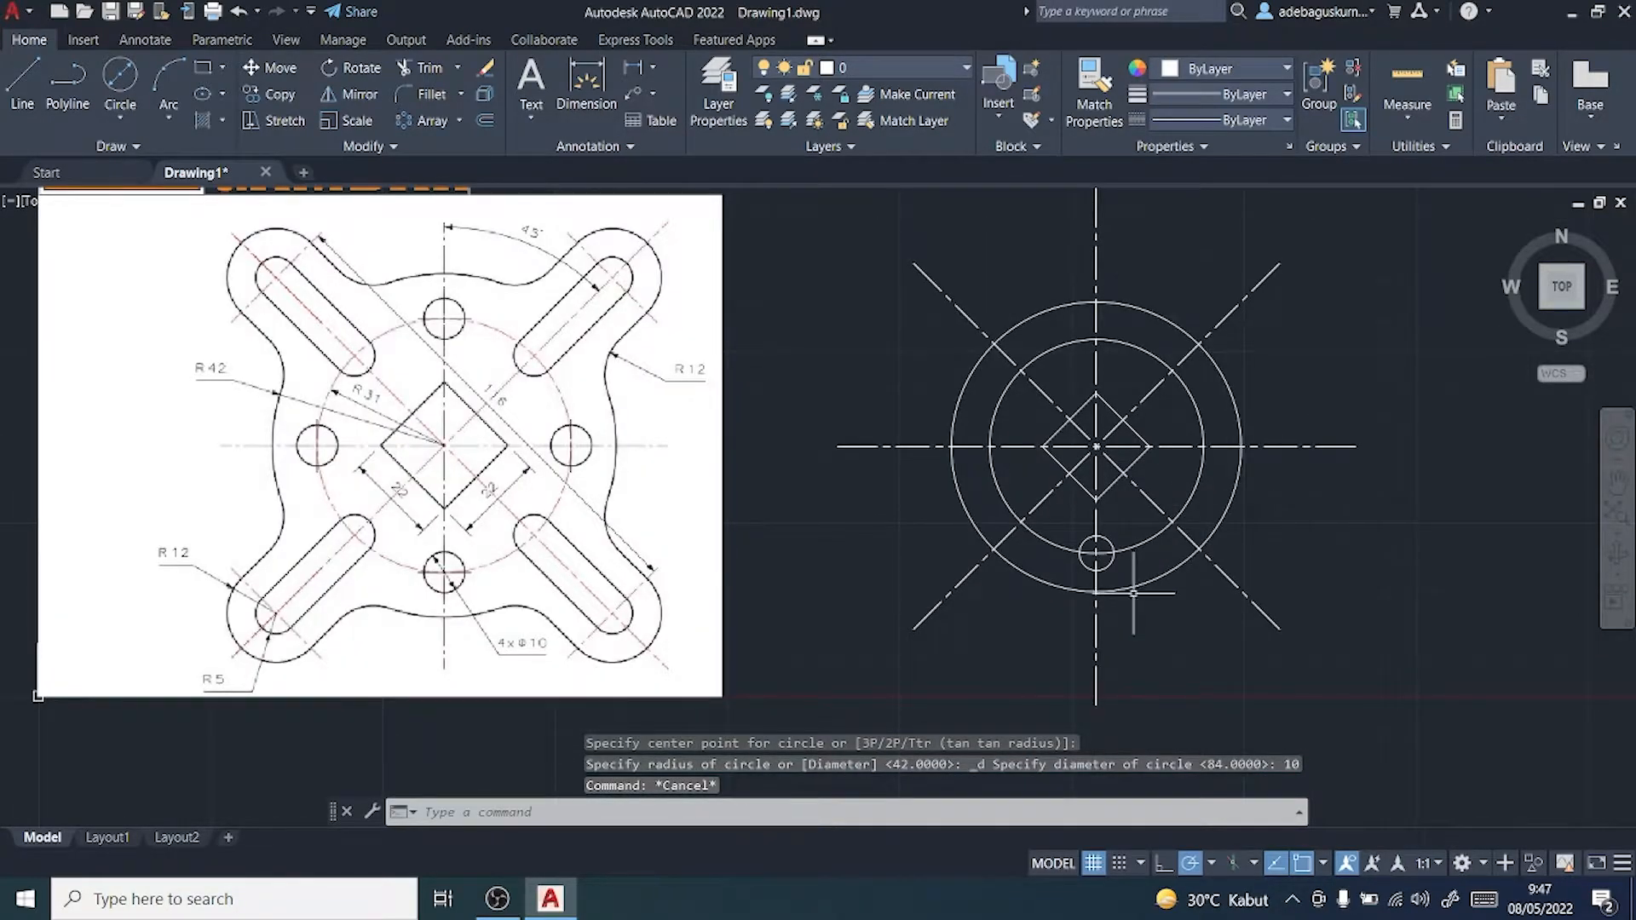
scroll(1133, 592, up, 2)
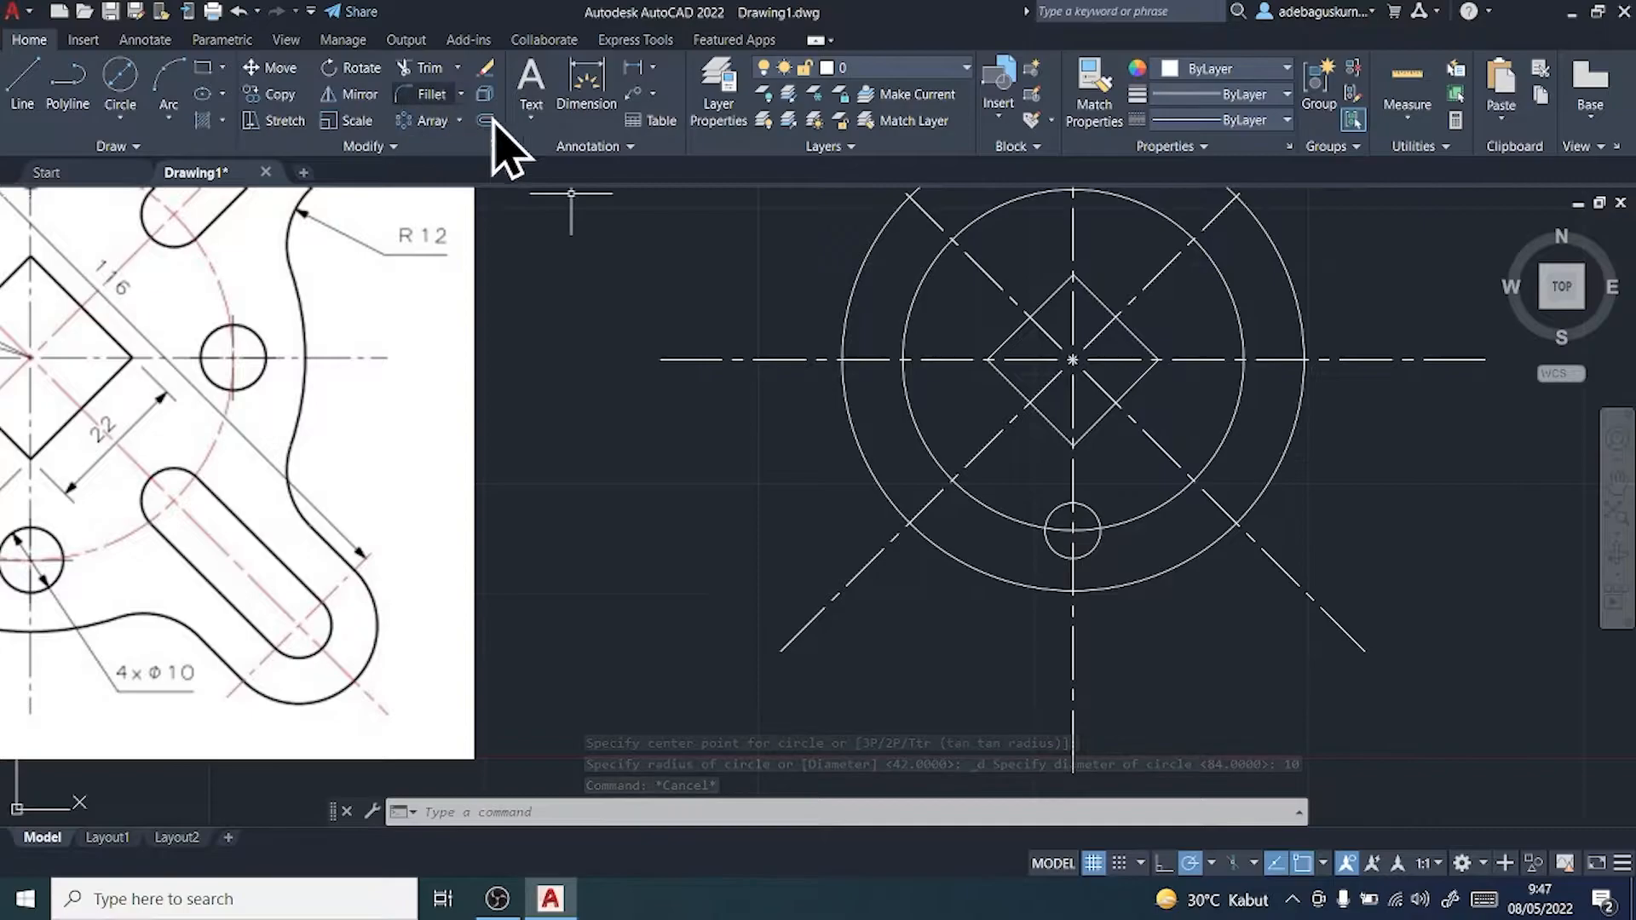
click(459, 122)
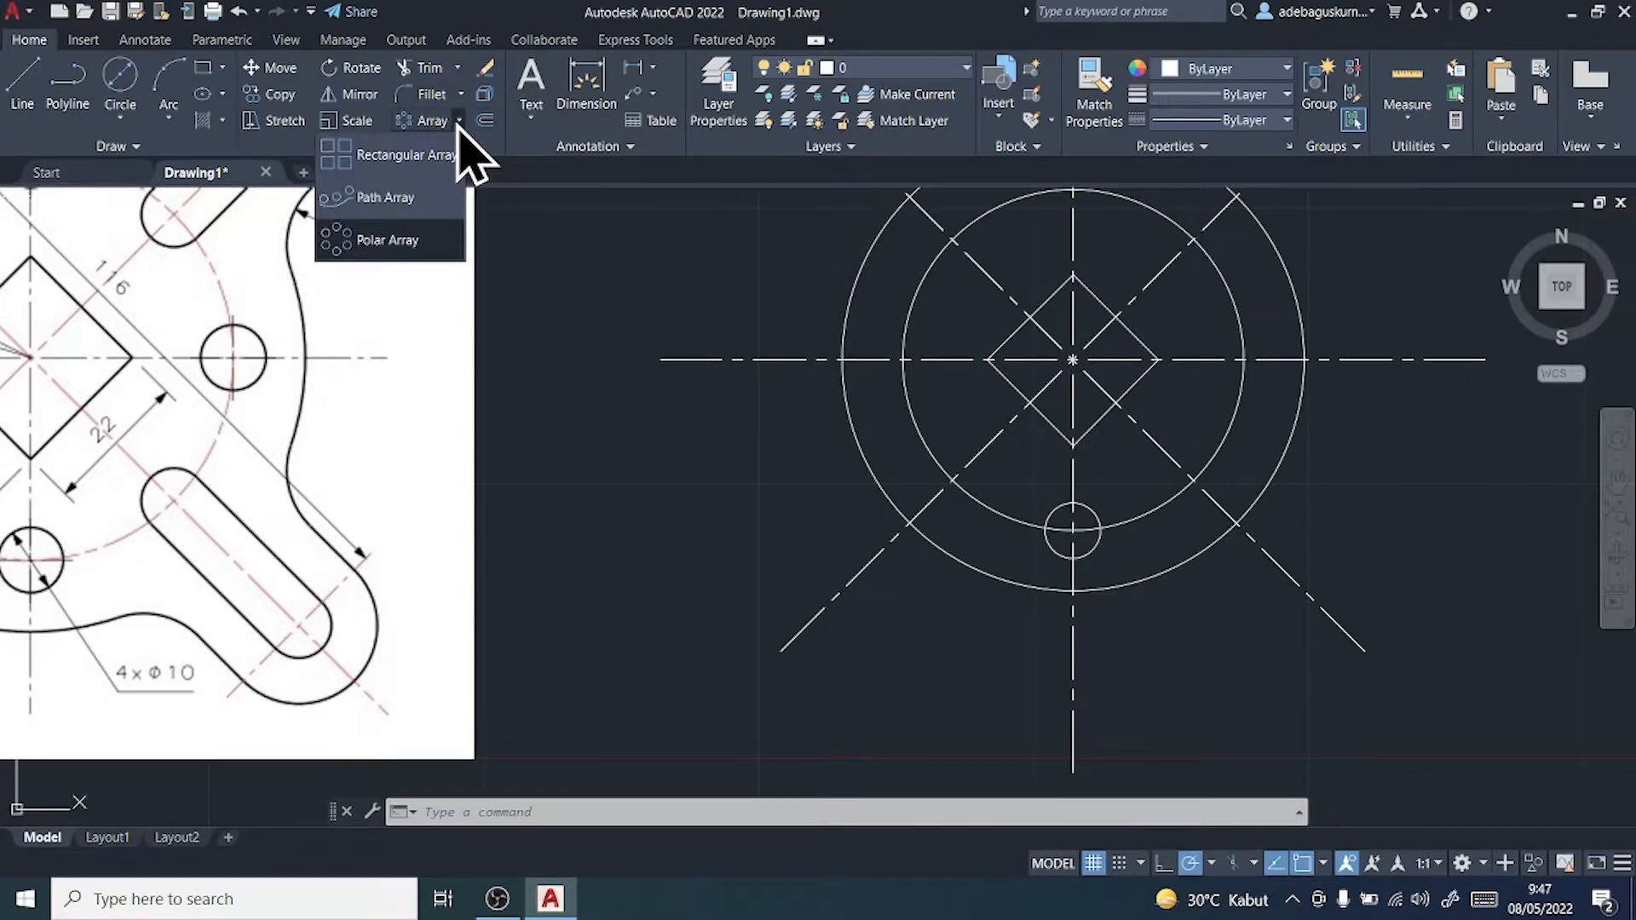
click(383, 239)
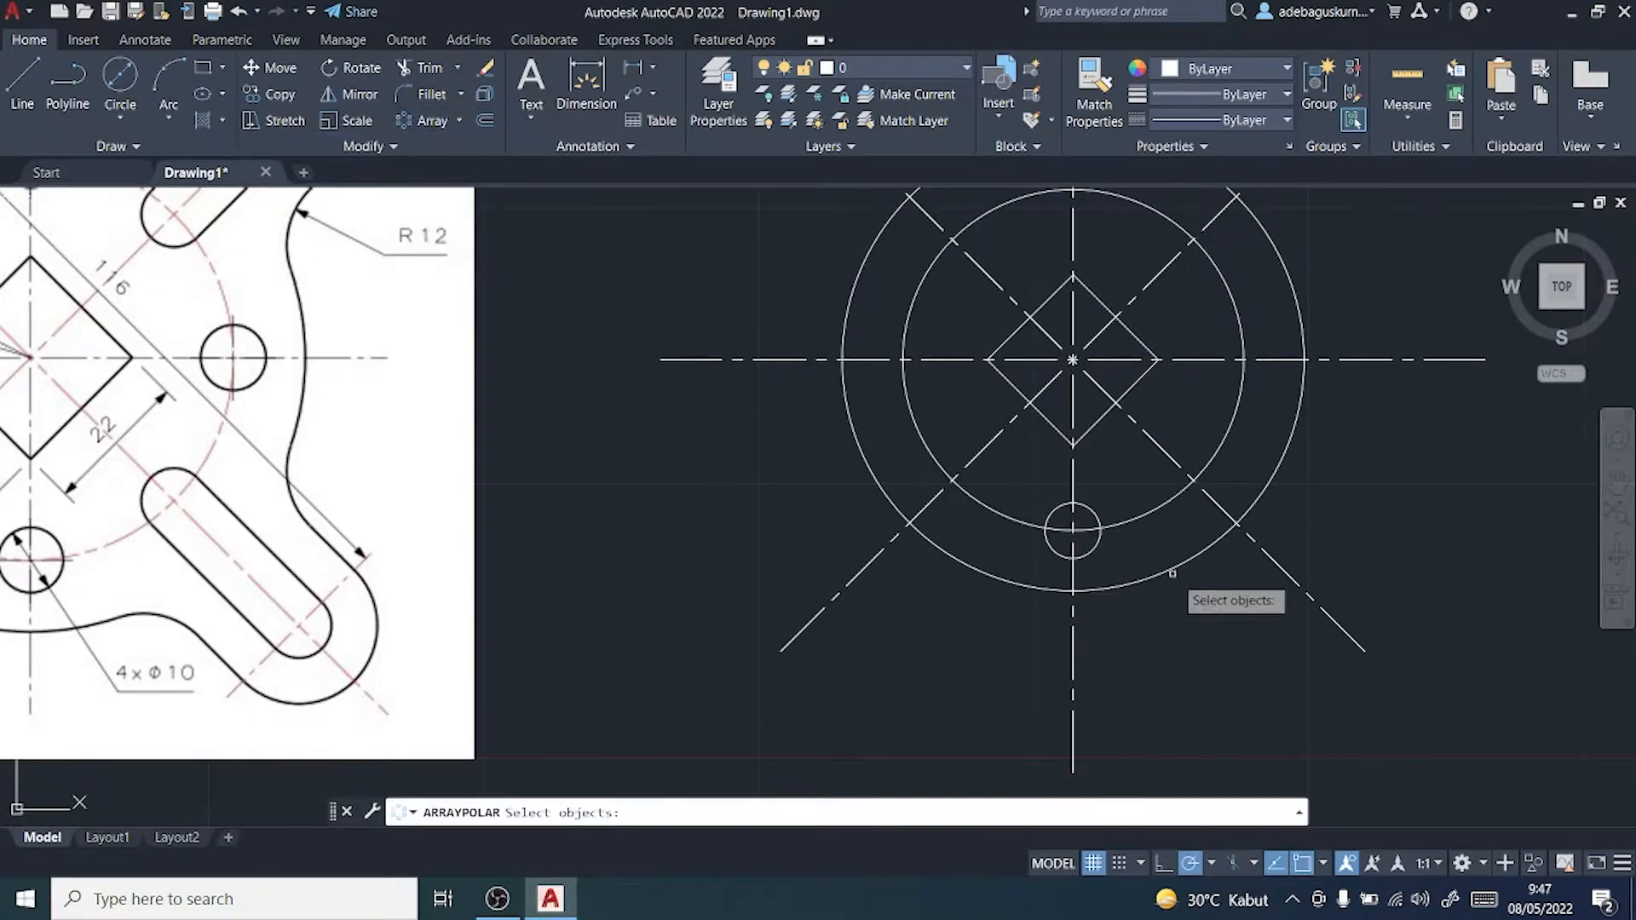
click(1093, 514)
key(Return)
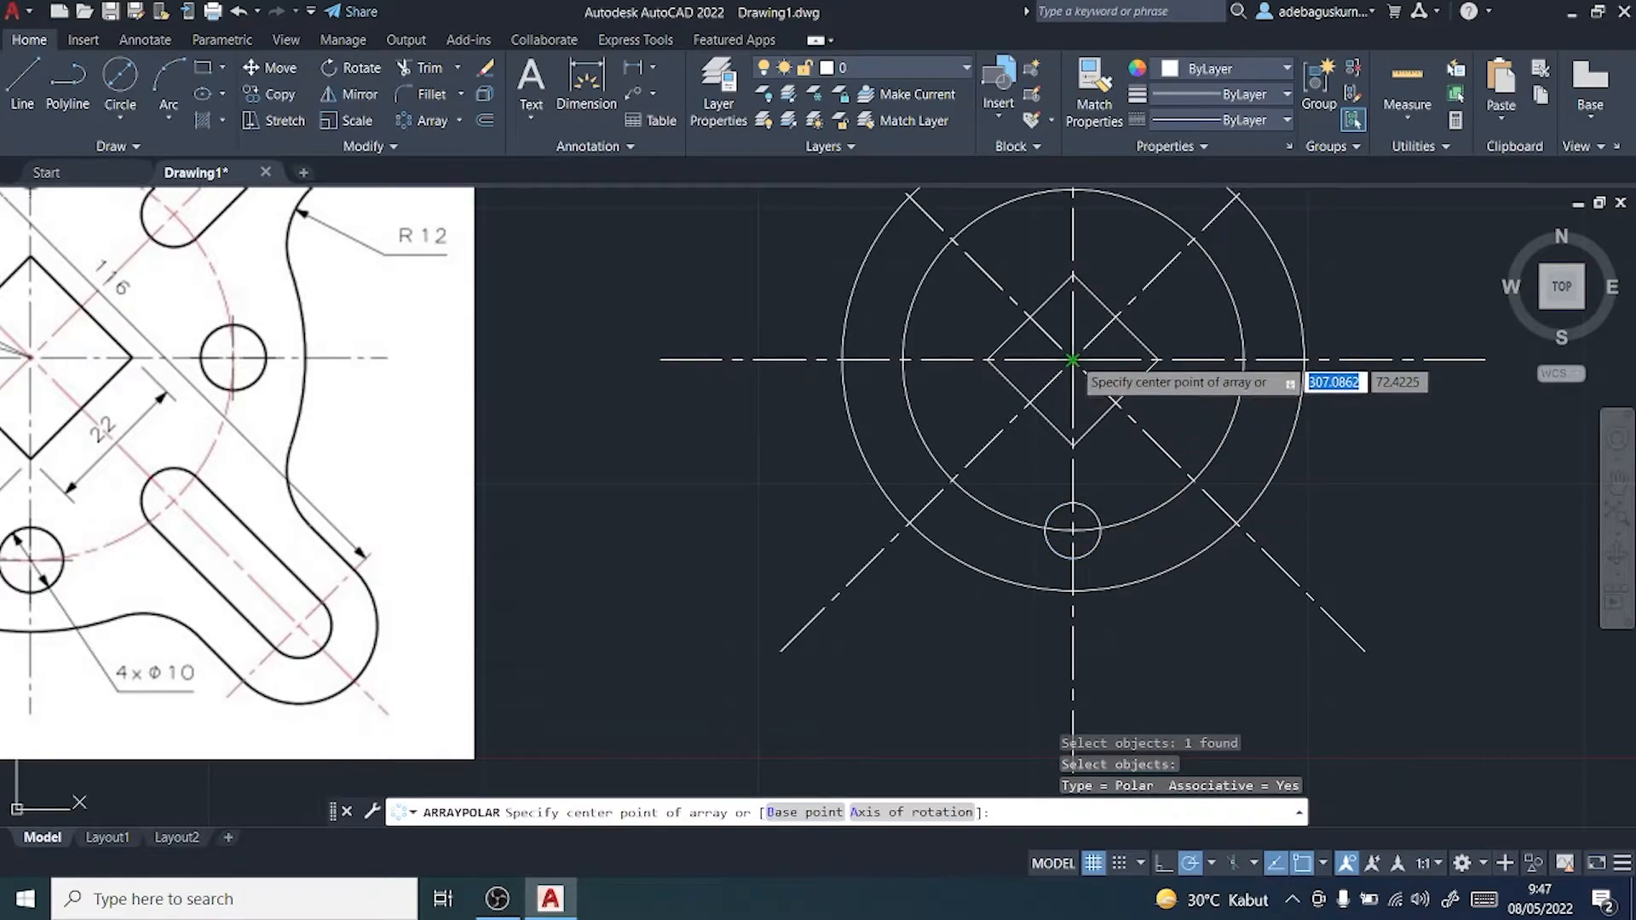
click(1073, 360)
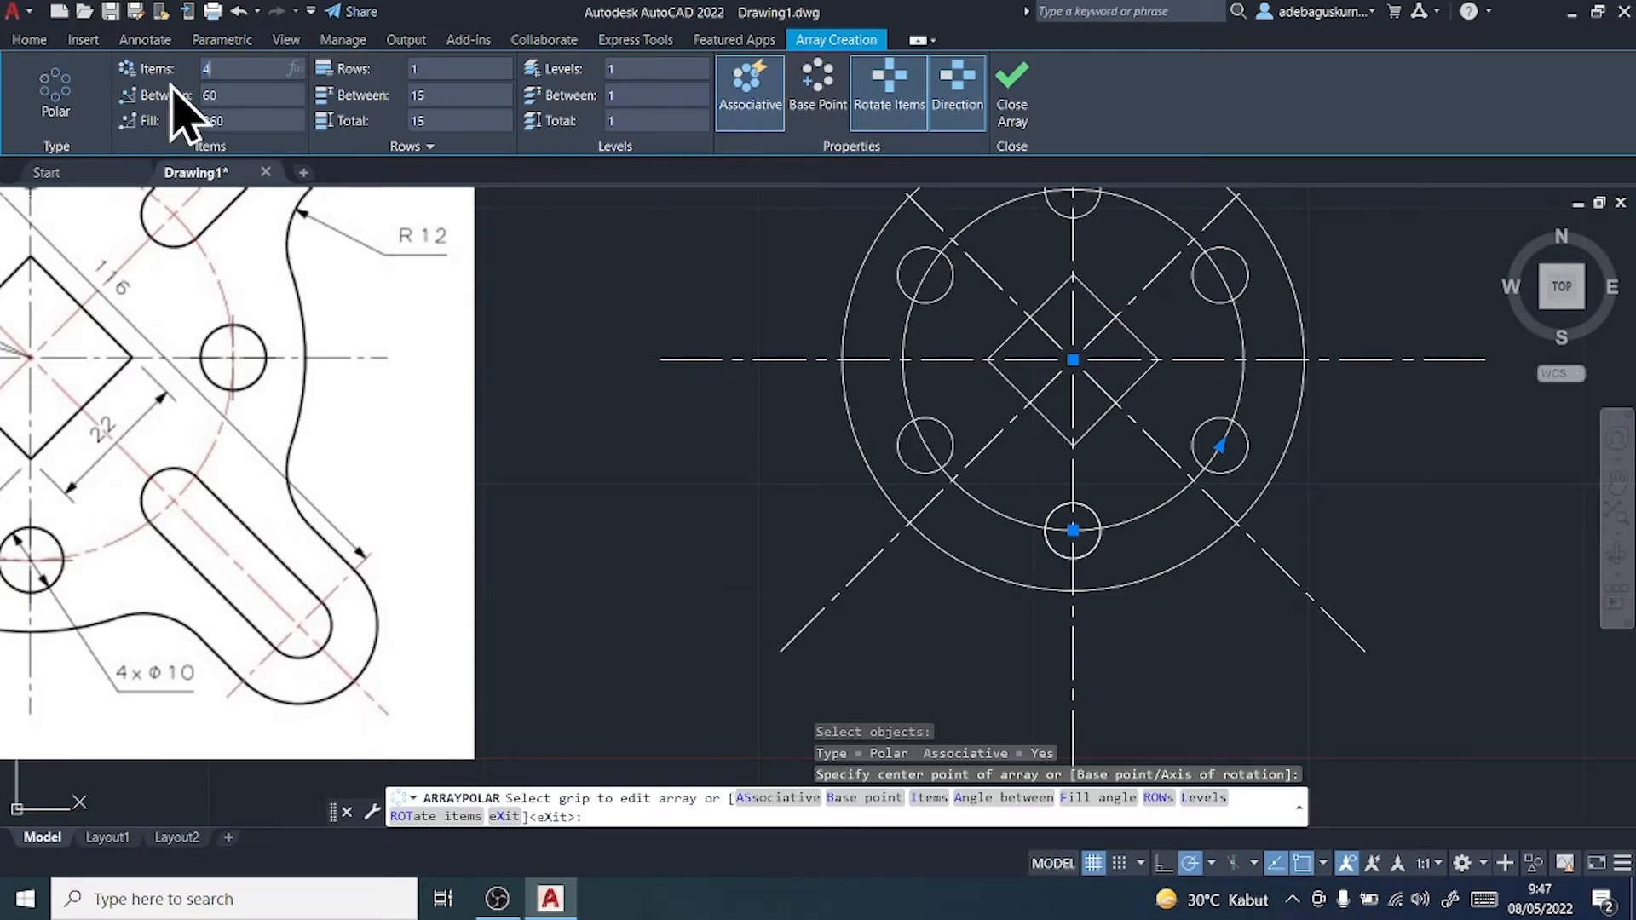
click(1020, 106)
scroll(1069, 396, down, 2)
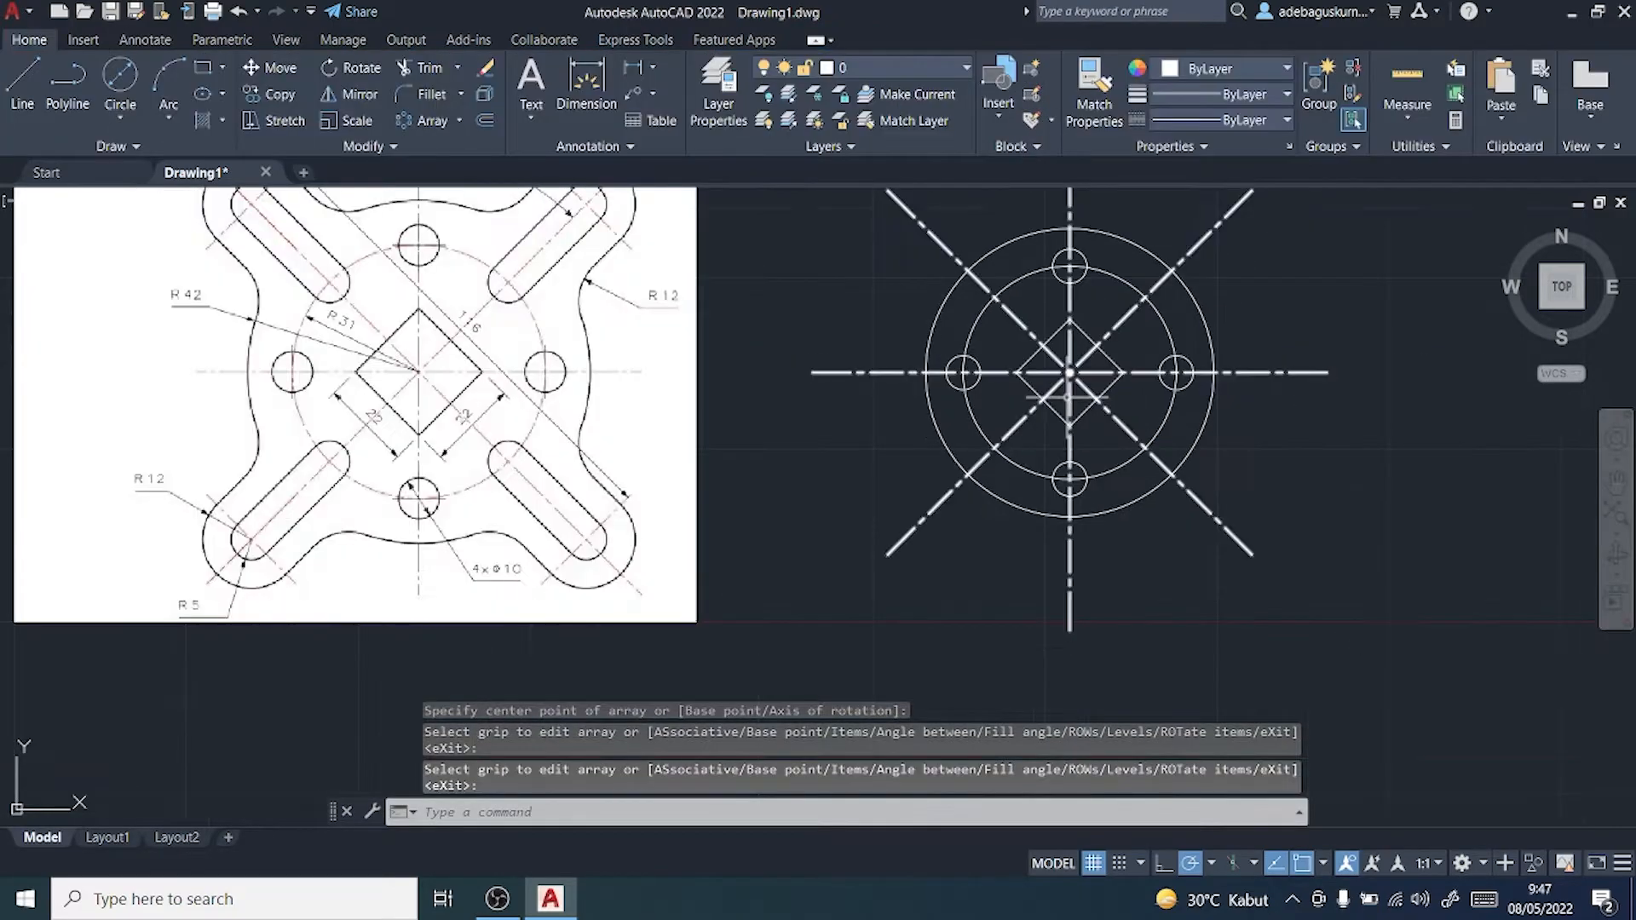
middle_drag(1080, 550, 1098, 604)
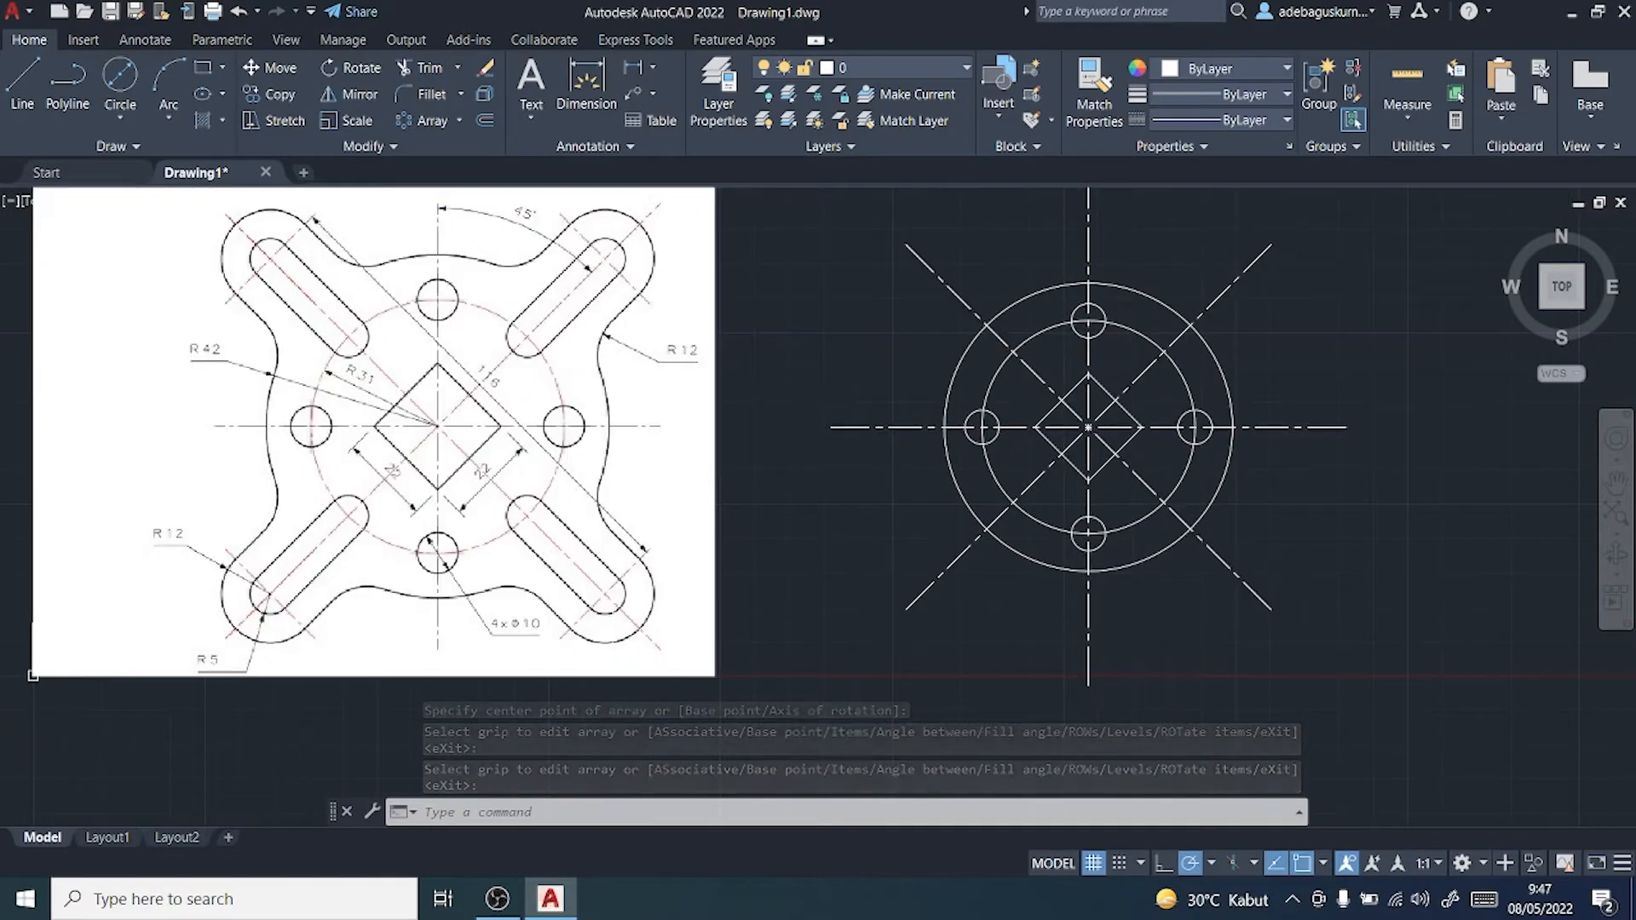
click(401, 428)
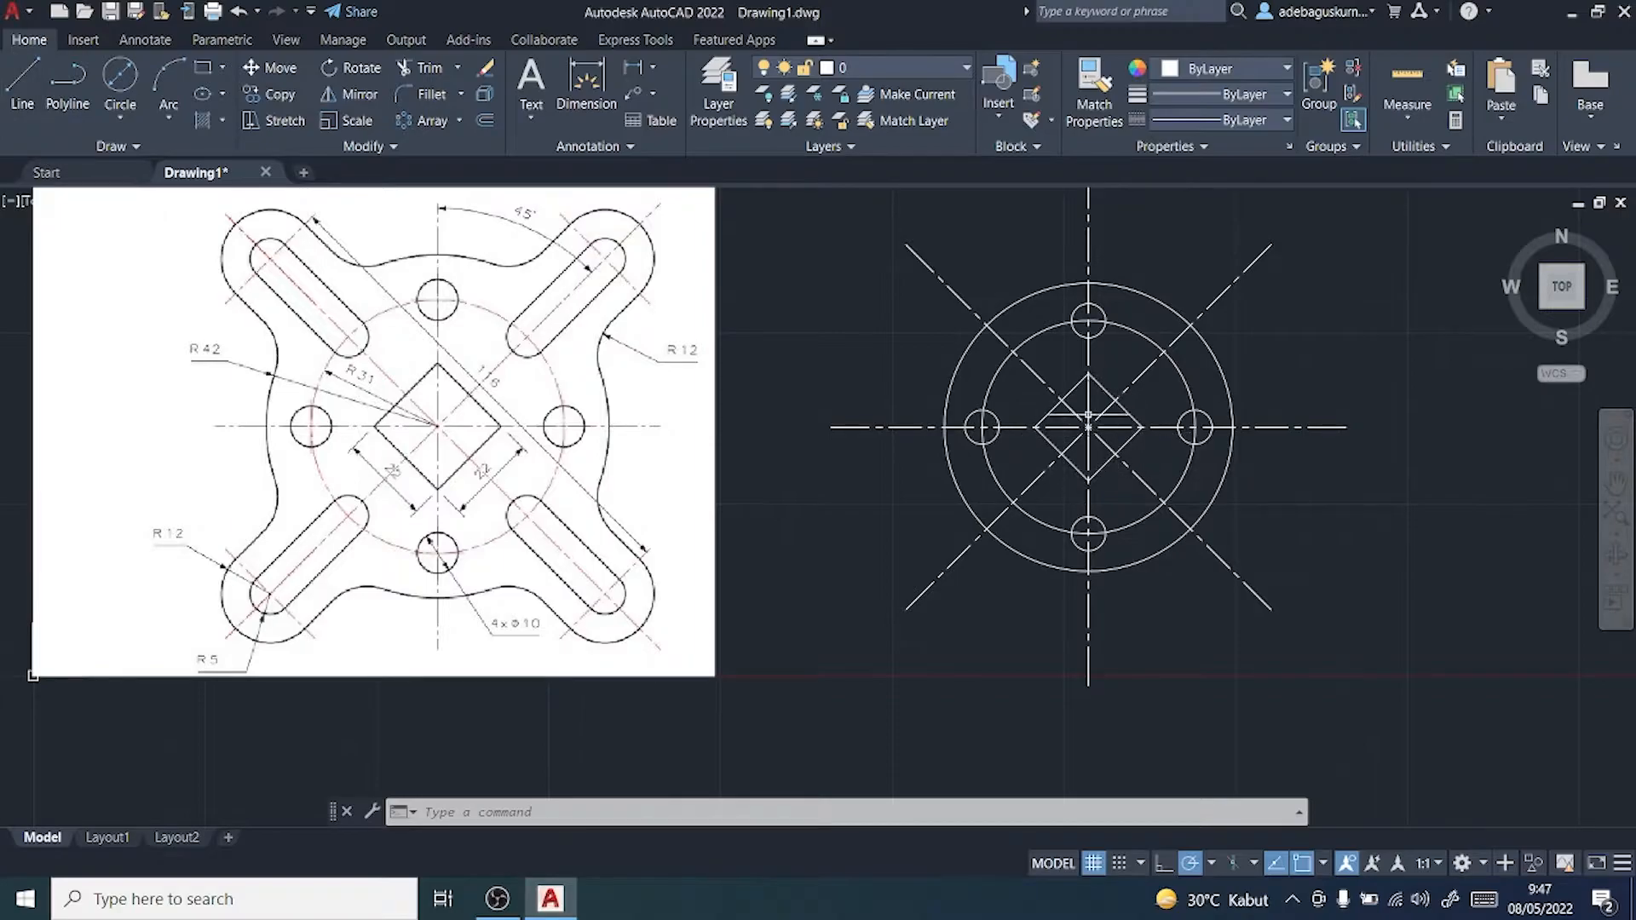
Step: Draw a line 58 units long from the plate's center along the lower-left diagonal centerline at 225°
click(26, 85)
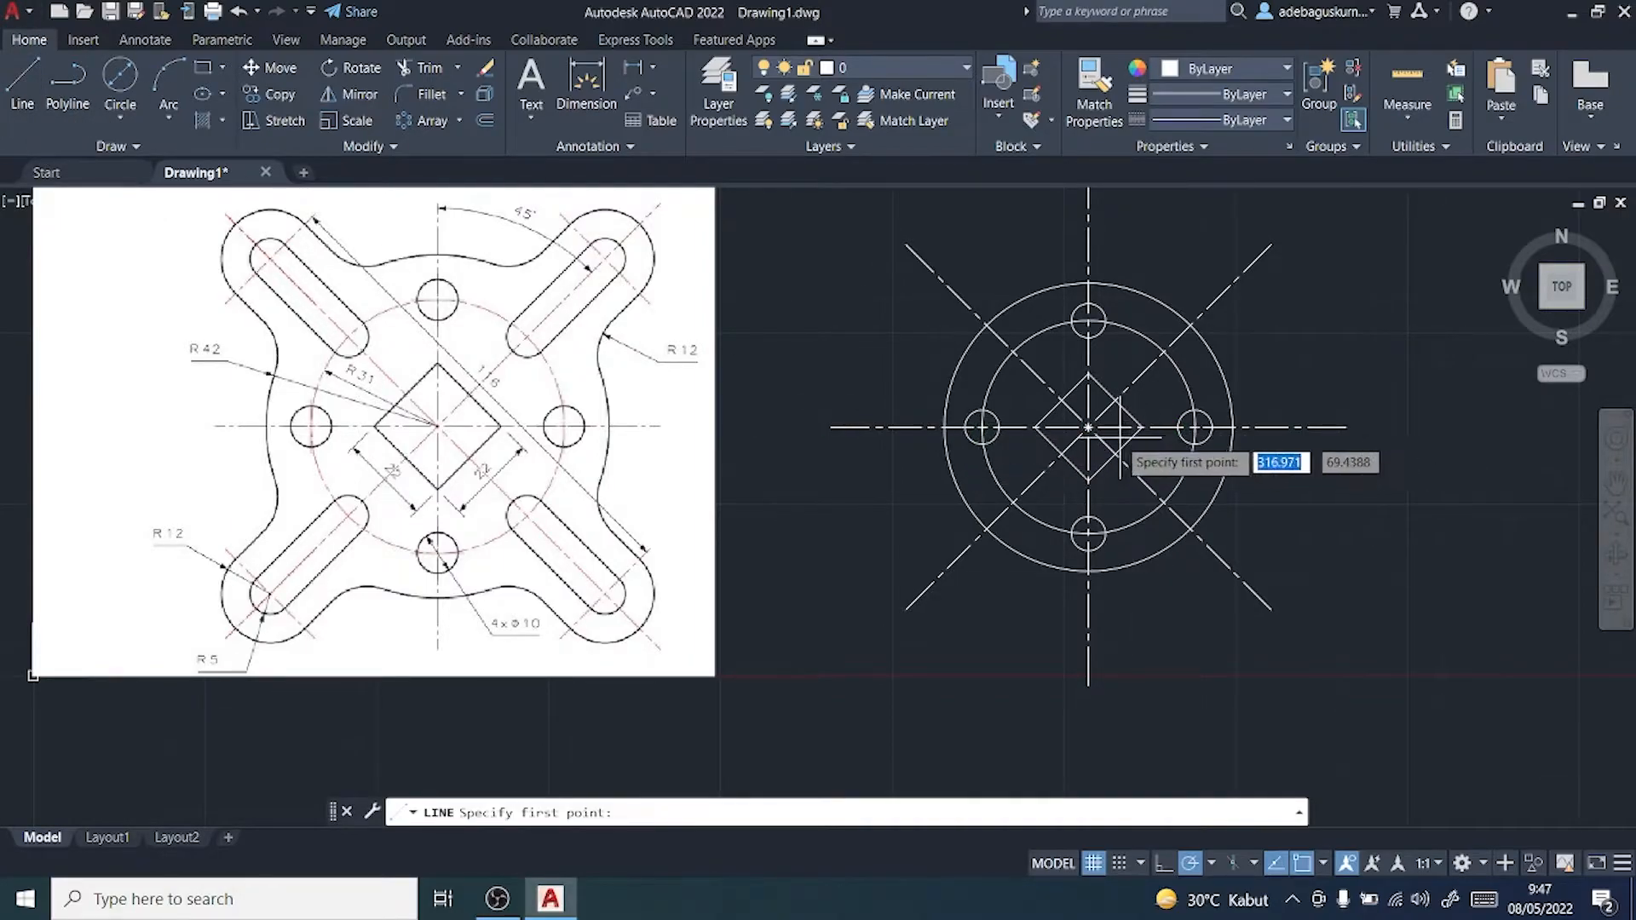
click(1088, 427)
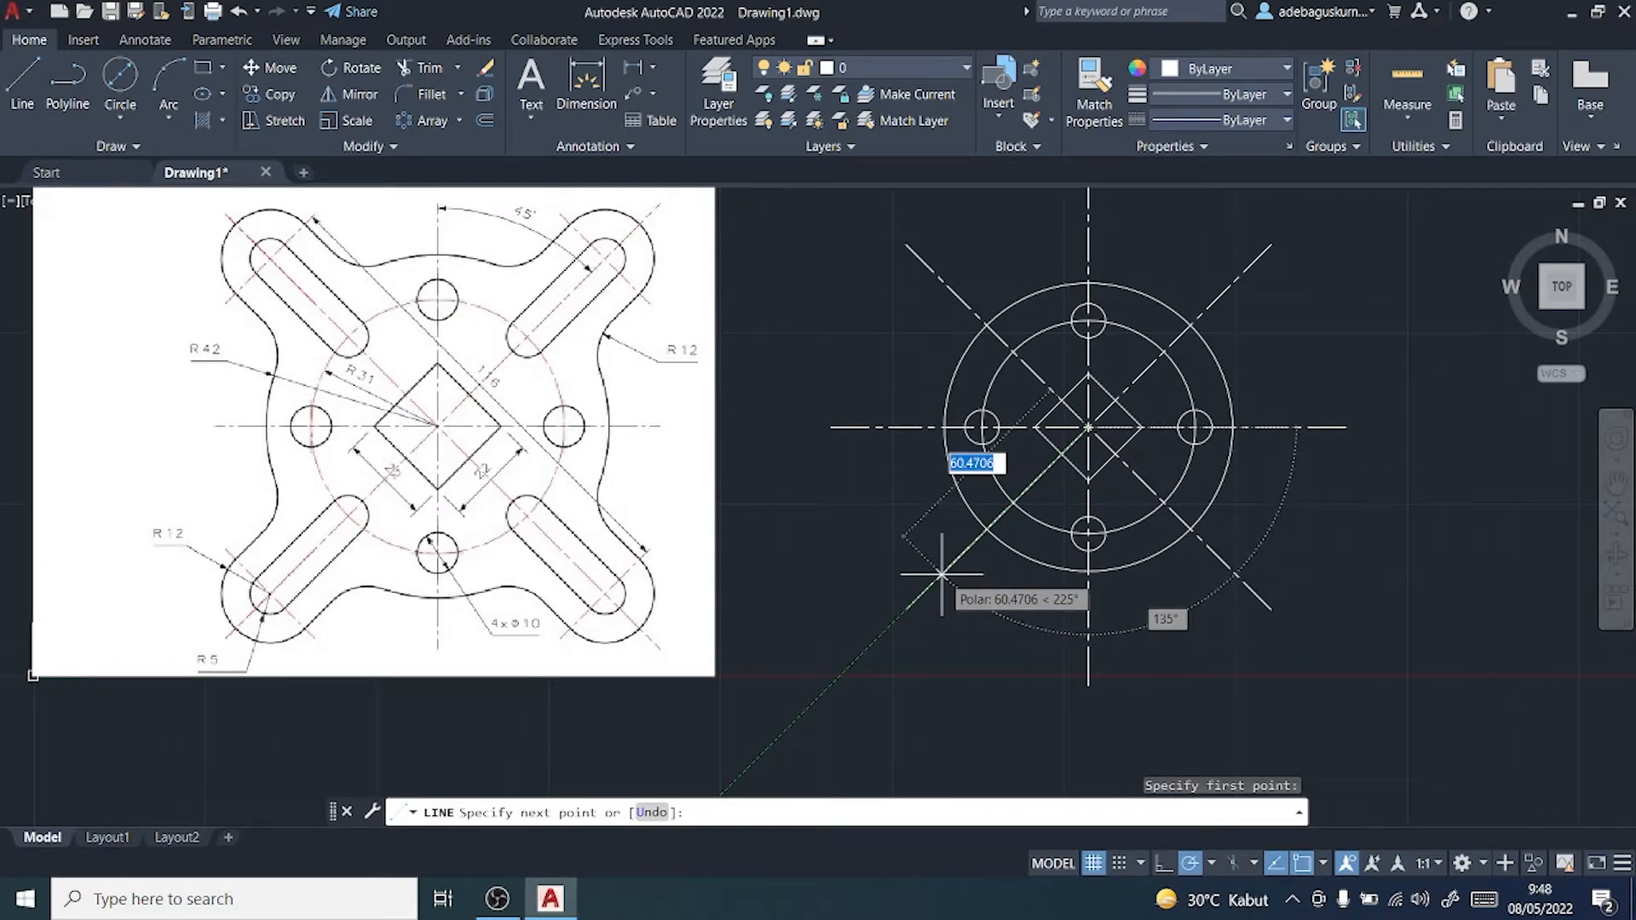
text(5)
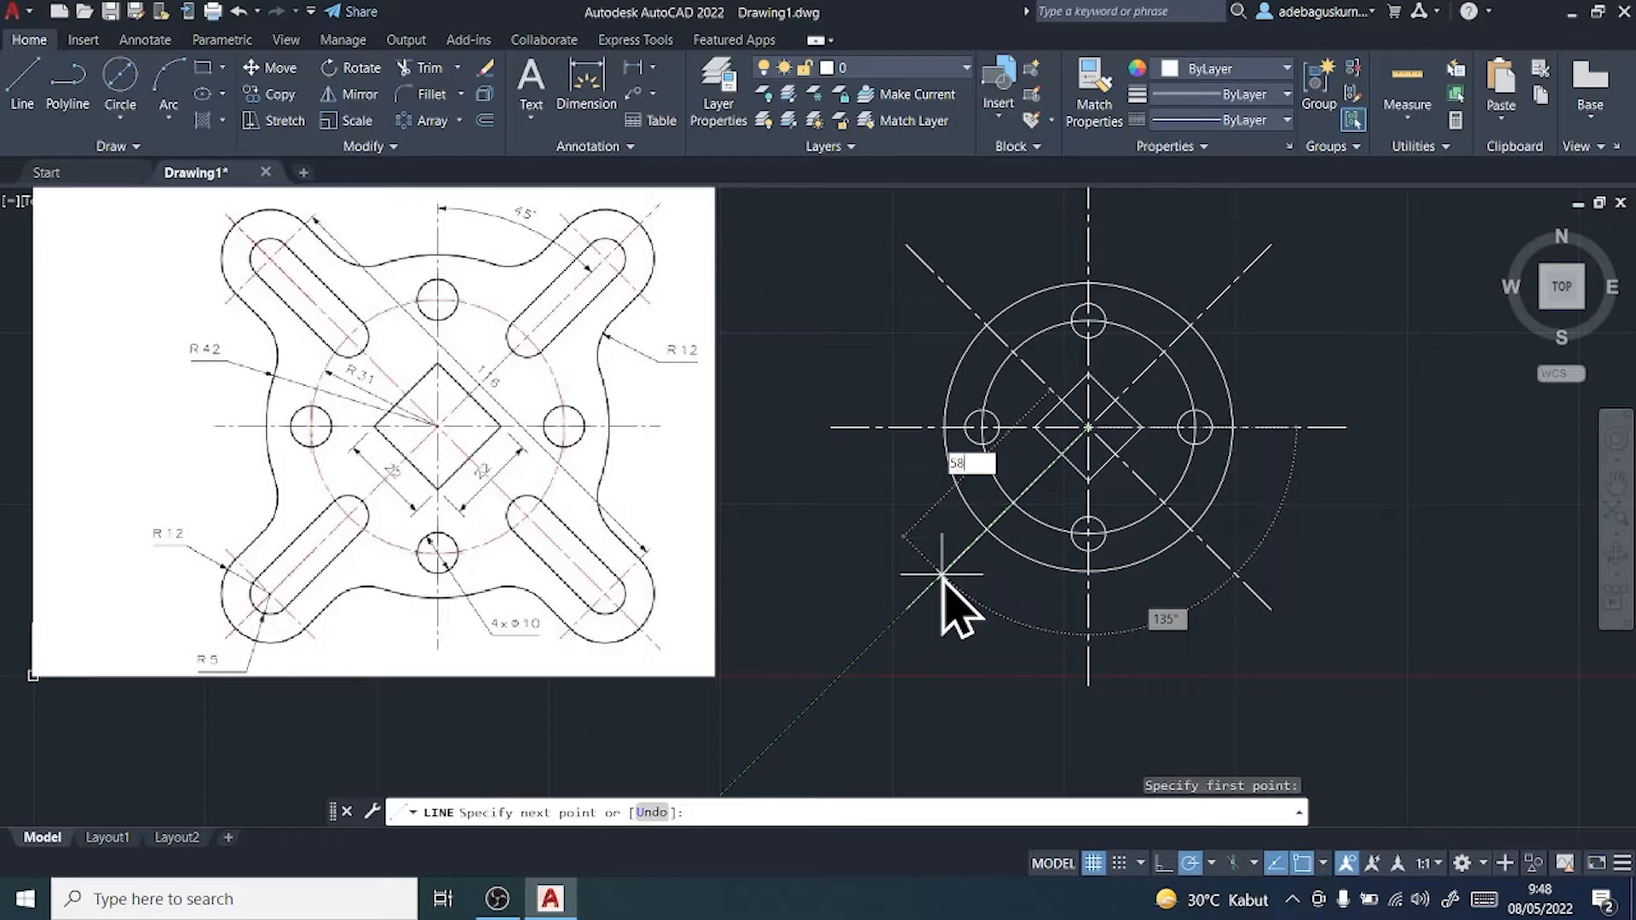
text(8)
key(Return)
key(Escape)
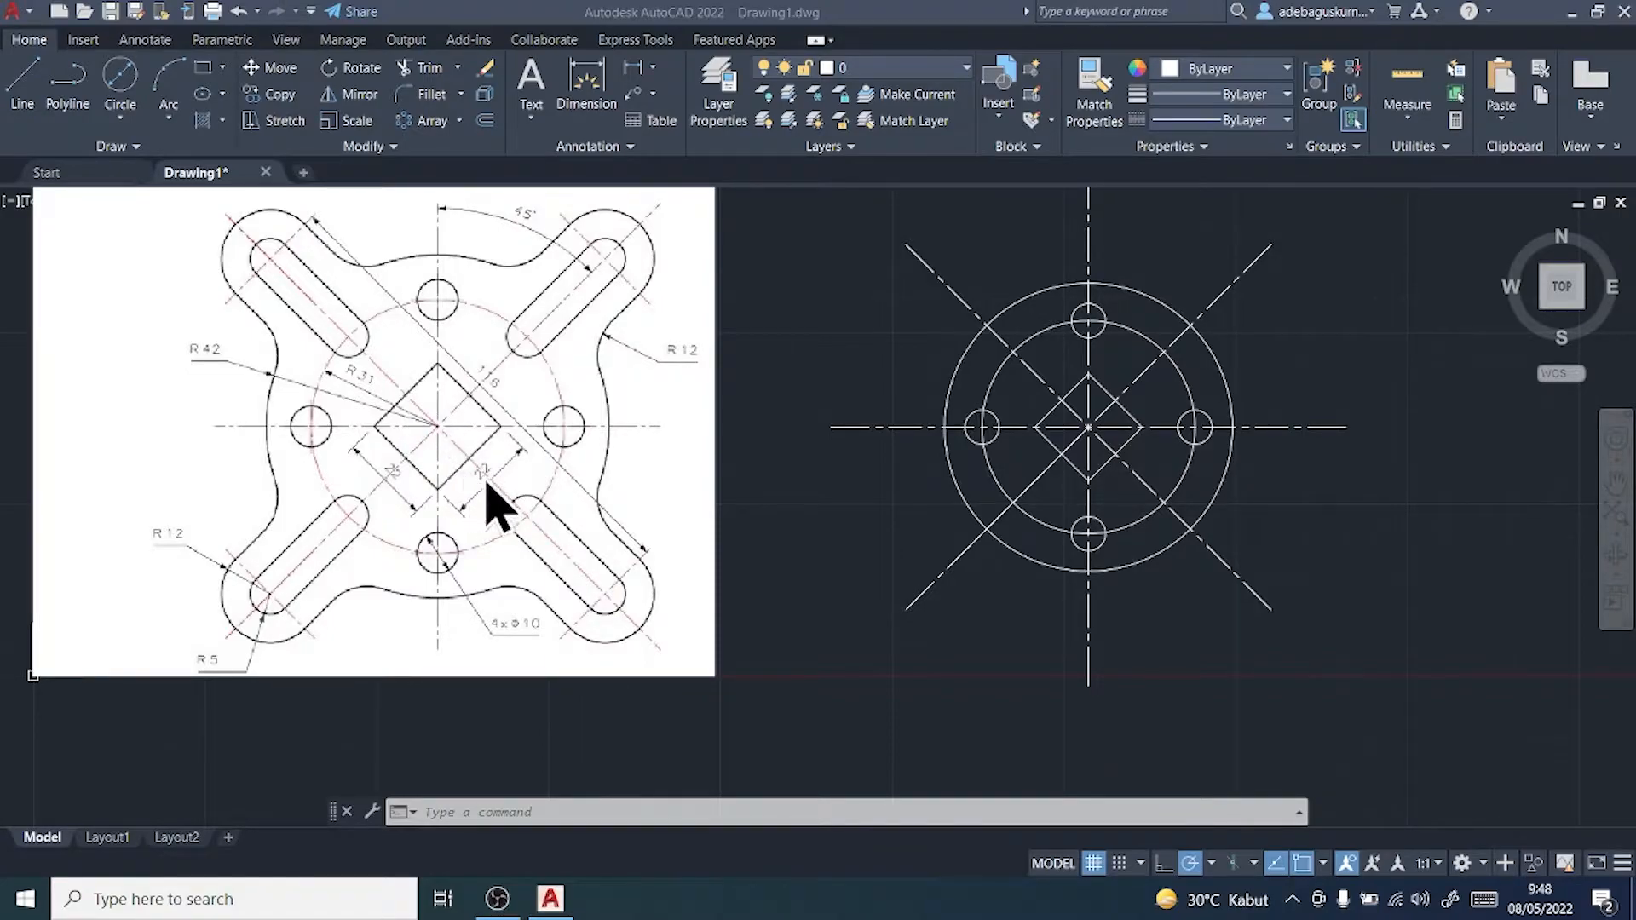
click(995, 520)
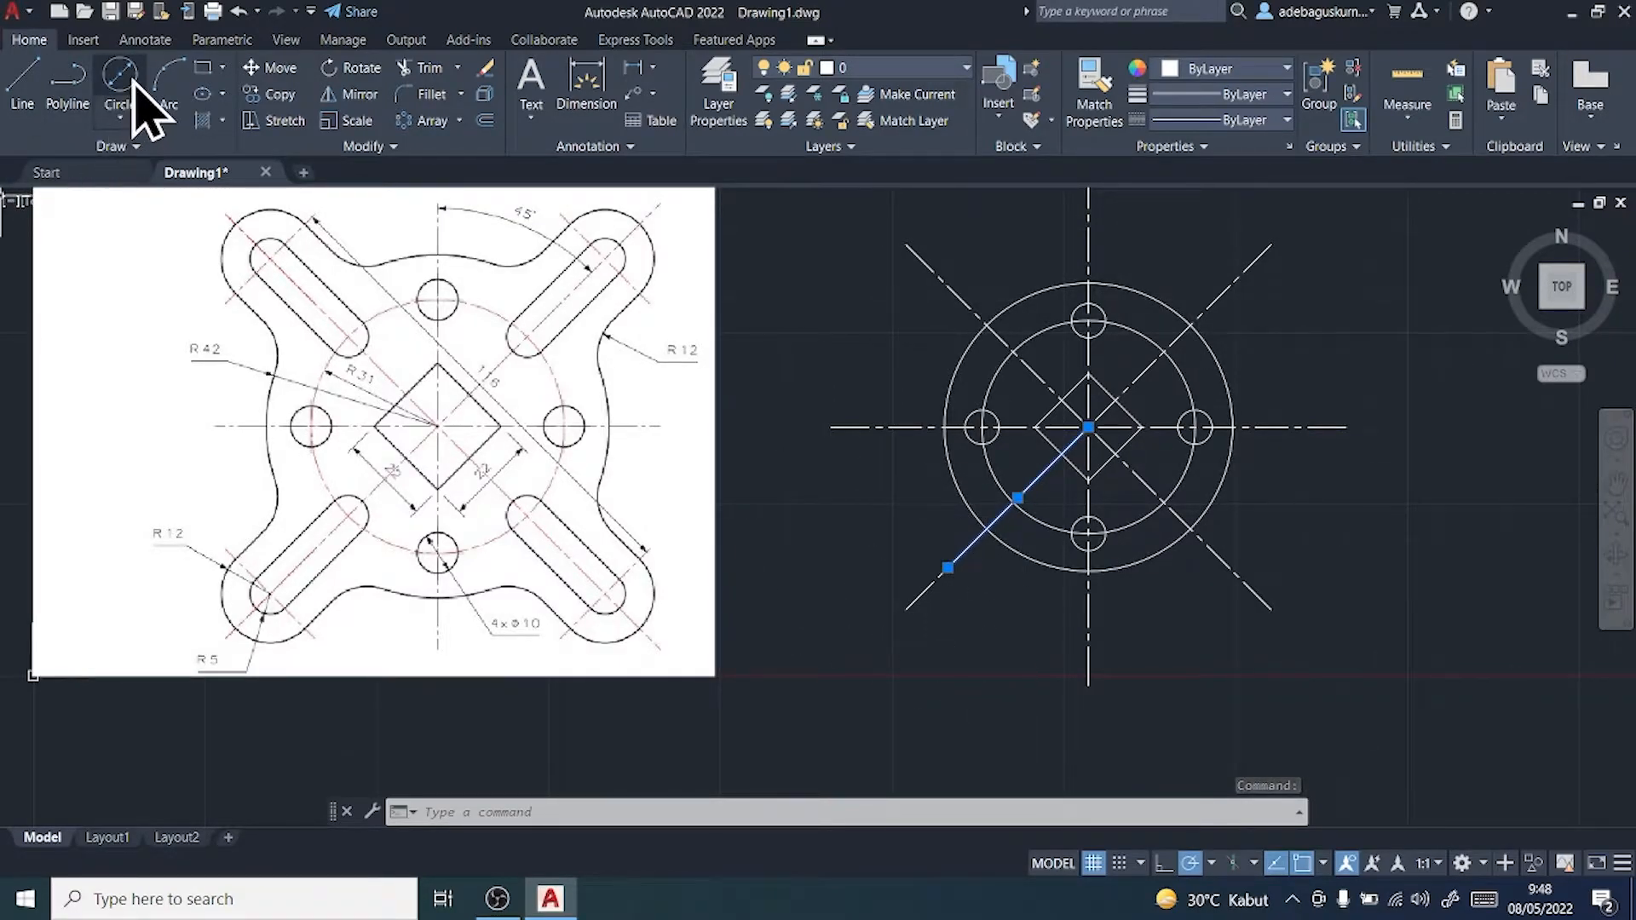
Step: Draw a circle of radius 5 centered on the outer end of the 58-unit diagonal line
click(120, 117)
click(104, 170)
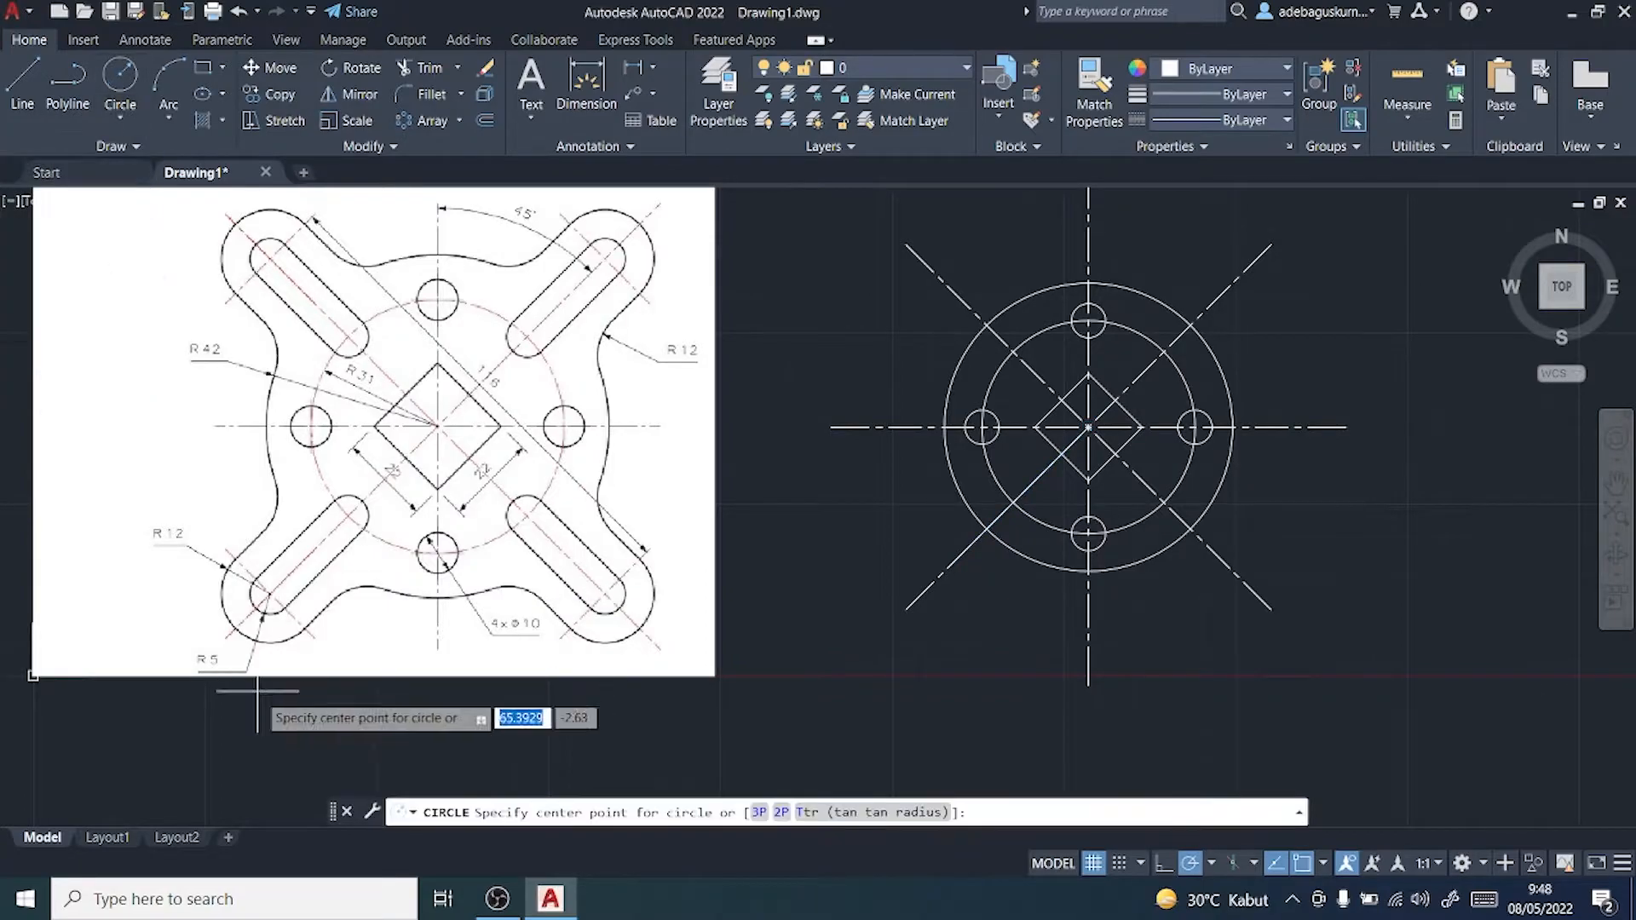
mouse_move(622, 613)
middle_down()
mouse_move(582, 647)
mouse_move(578, 731)
mouse_move(642, 868)
mouse_move(629, 522)
mouse_move(554, 319)
middle_up()
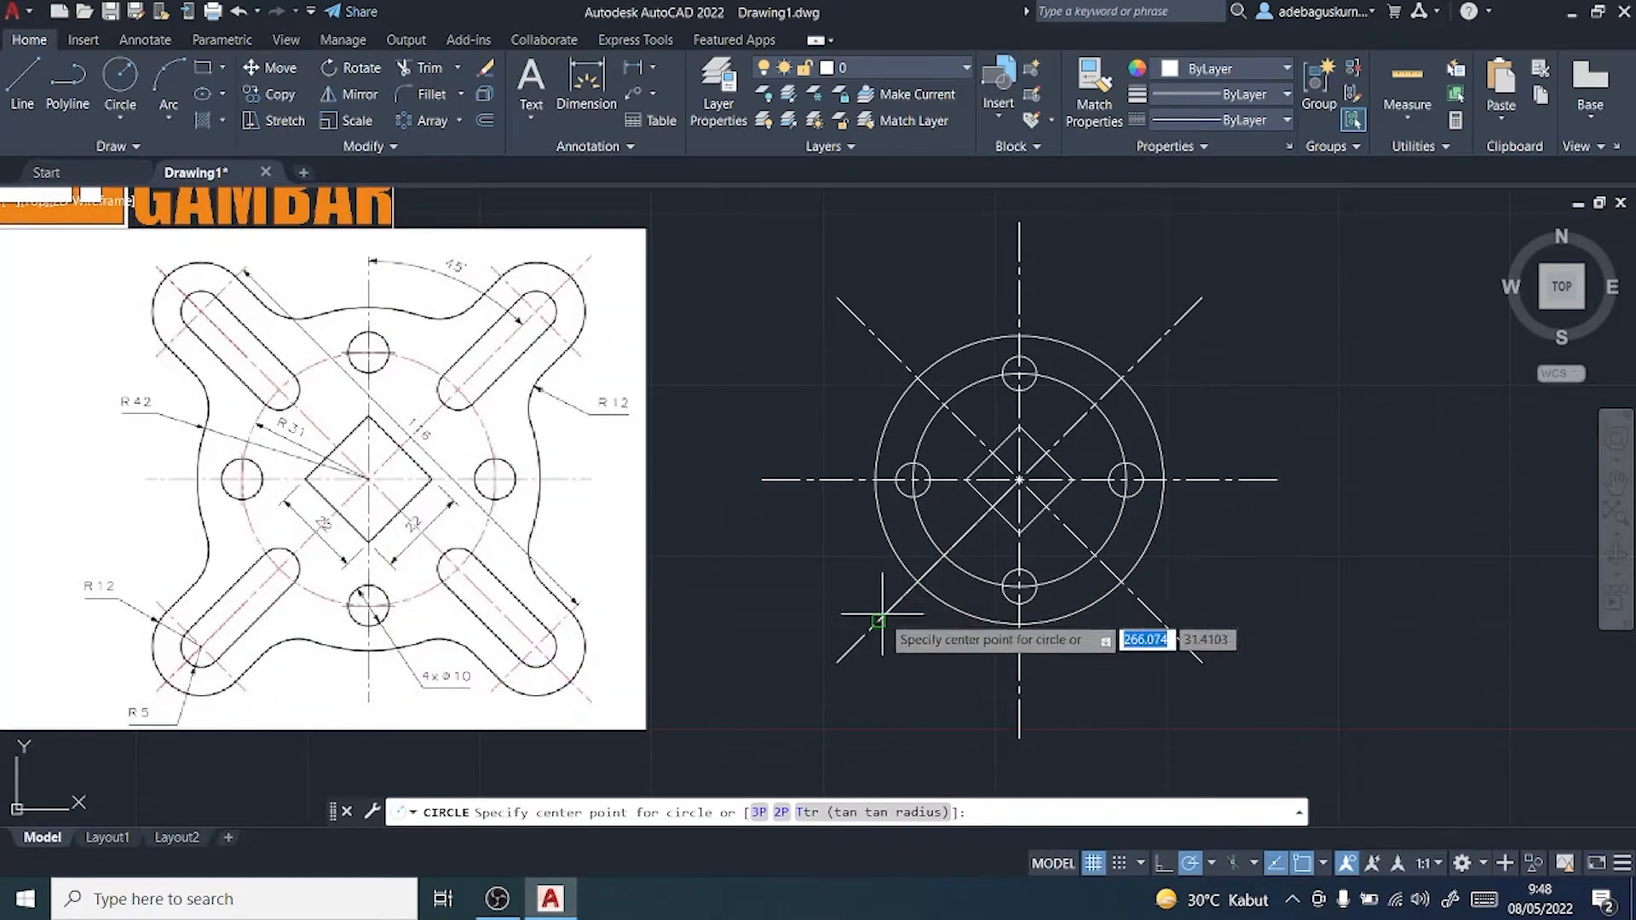
click(878, 620)
text(5)
key(Return)
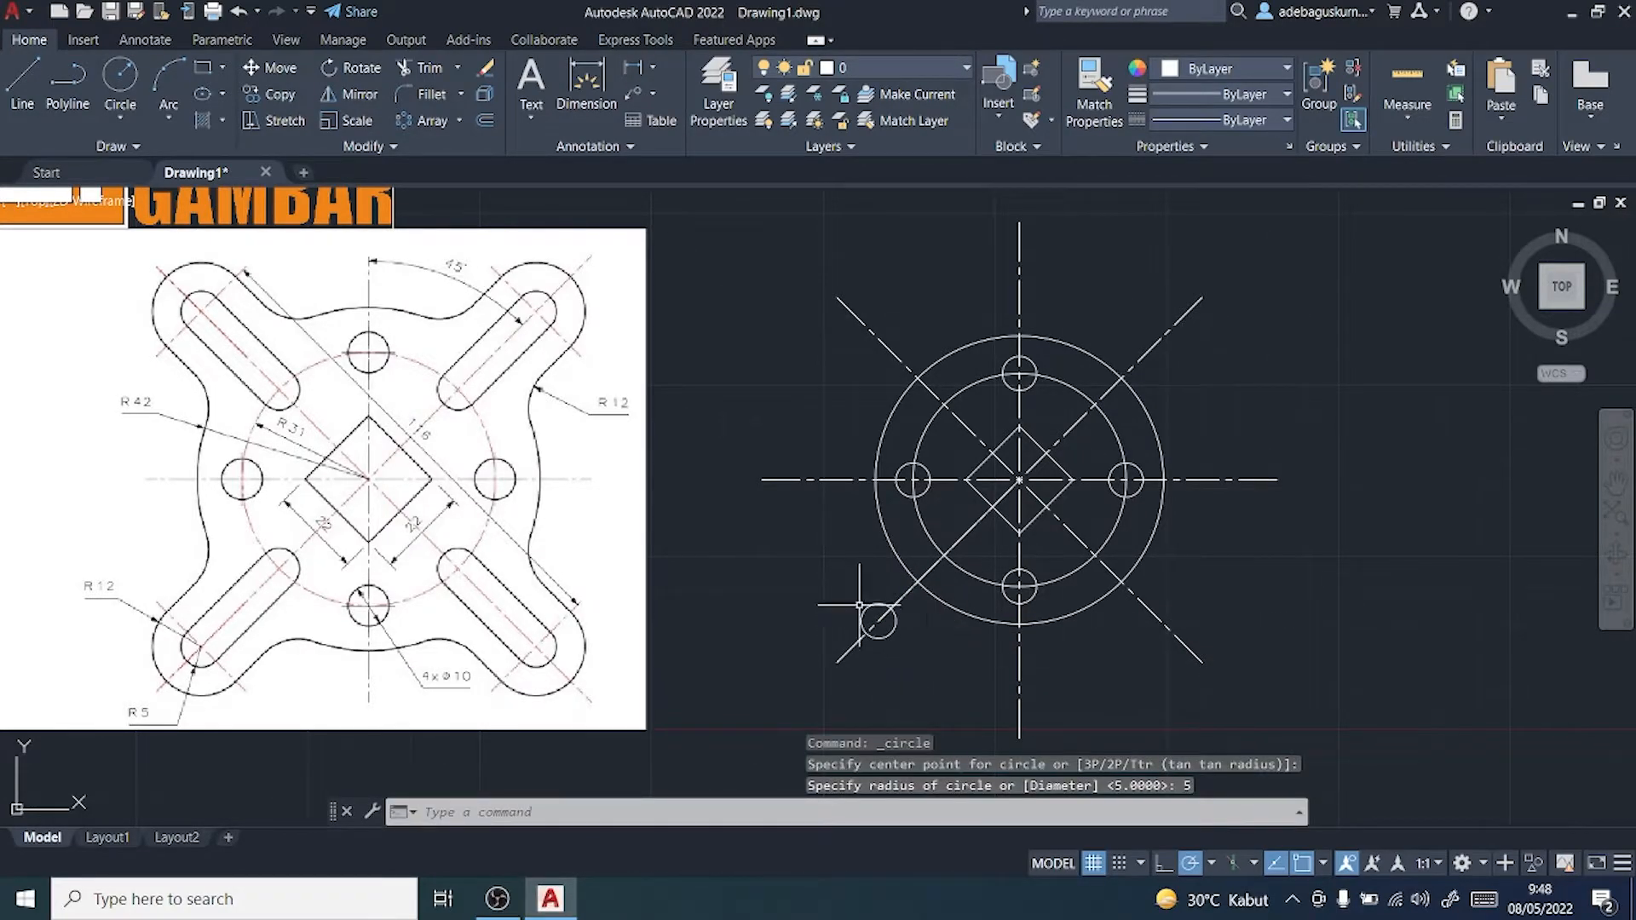
Step: Draw a second circle of radius 5 where the diagonal line crosses the radius 31 circle
click(126, 77)
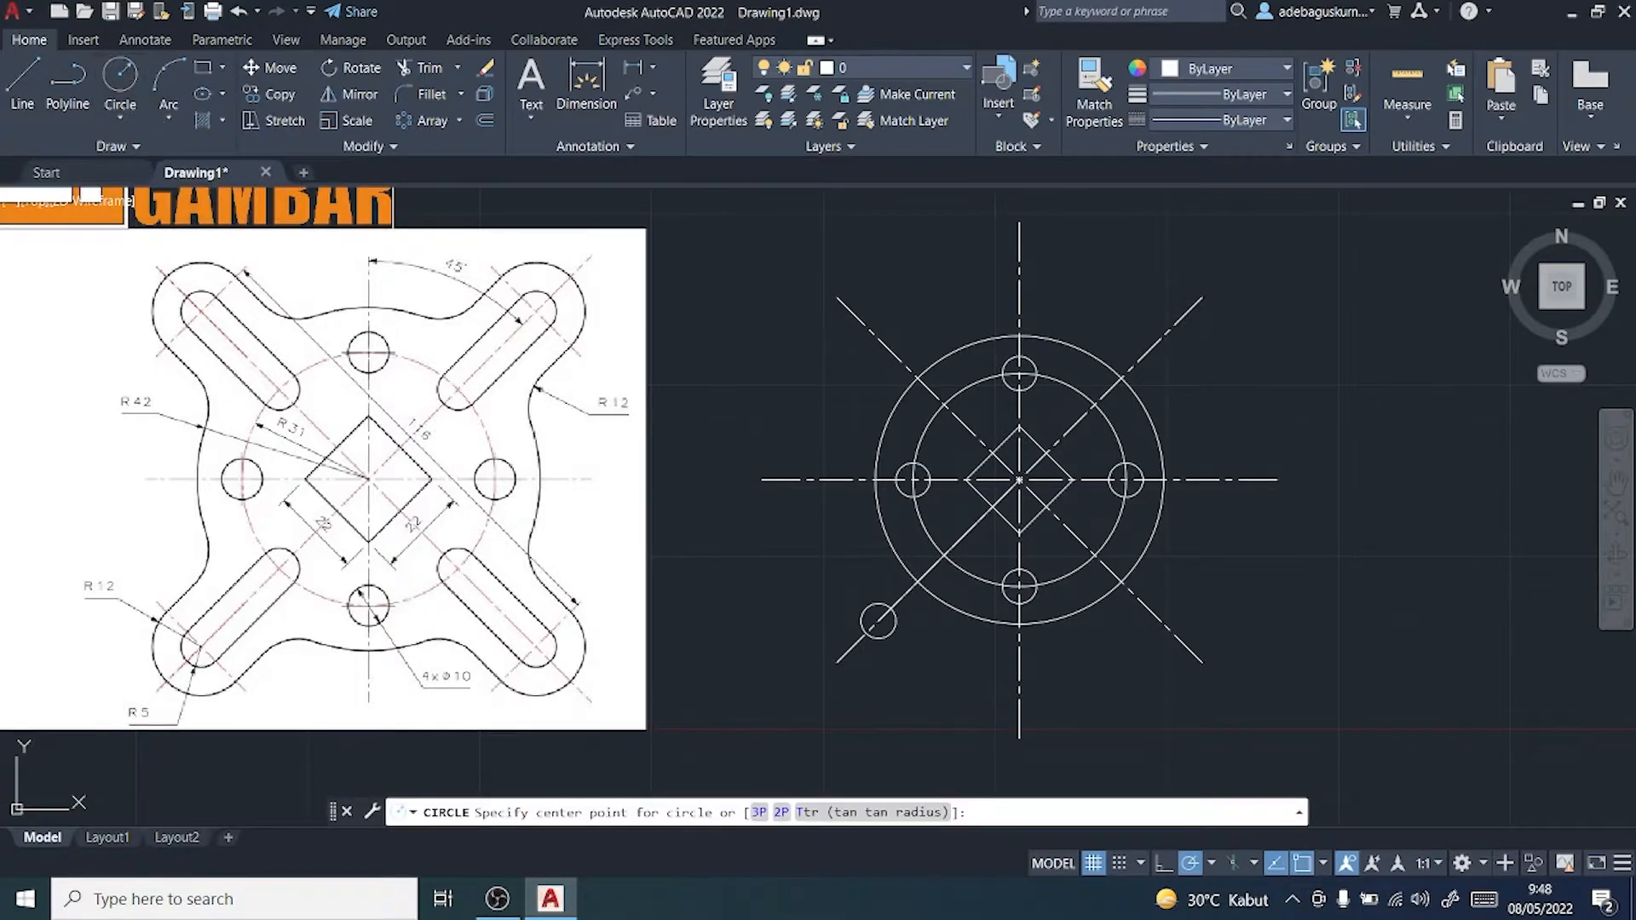
click(944, 555)
text(5)
key(Return)
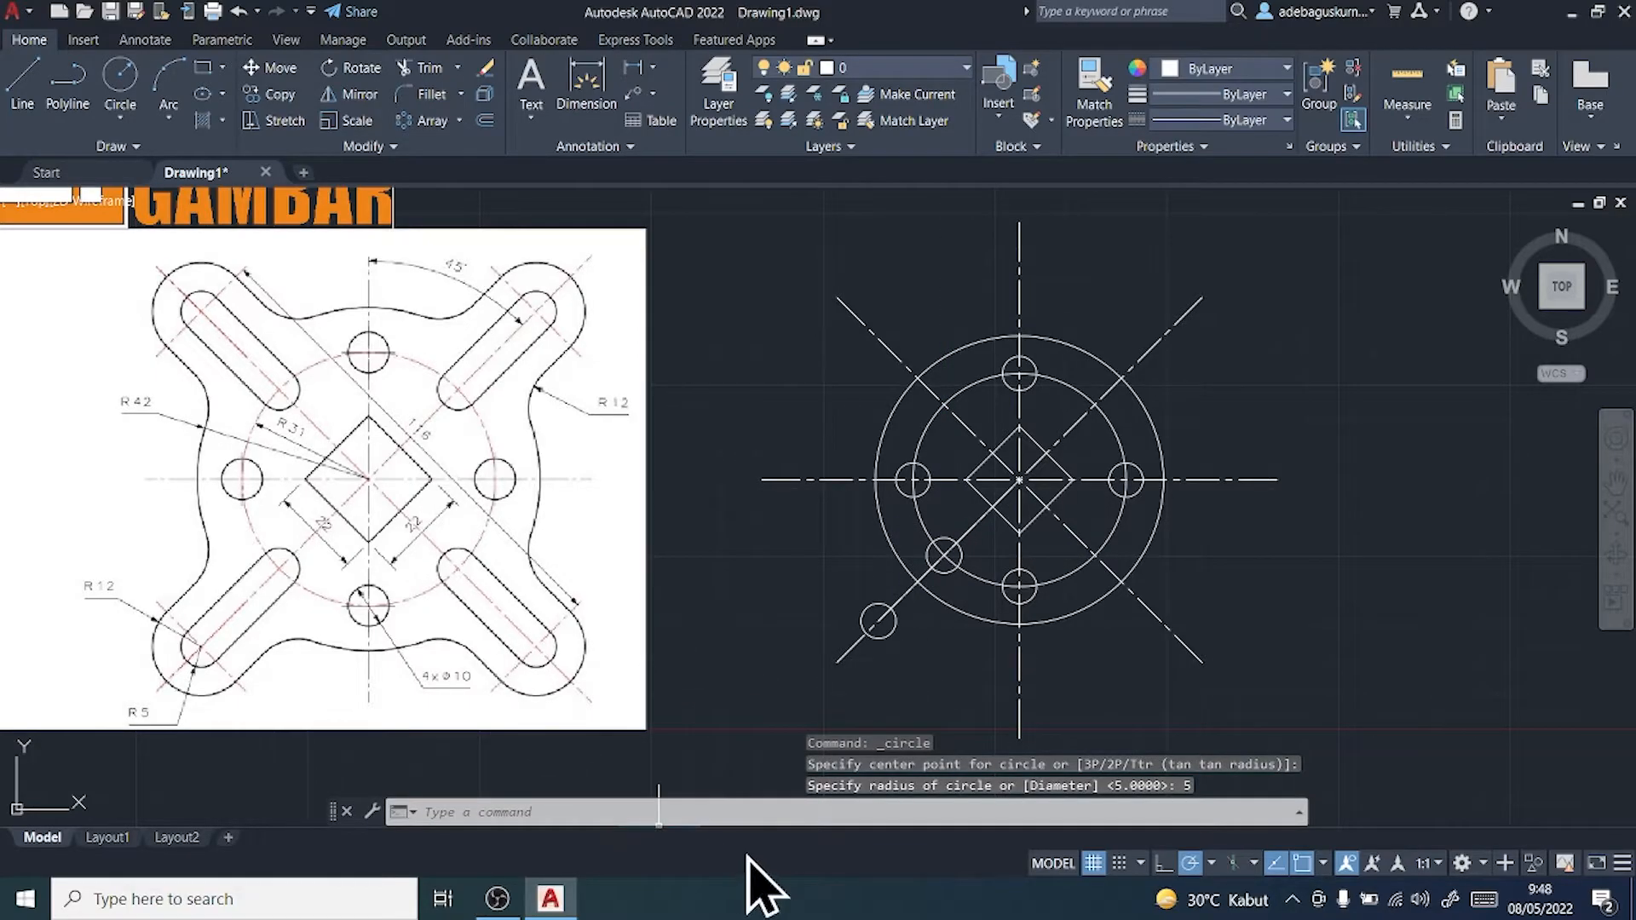
Step: Draw a circle of radius 12 concentric with the outer radius 5 circle on the lower-left diagonal
click(132, 95)
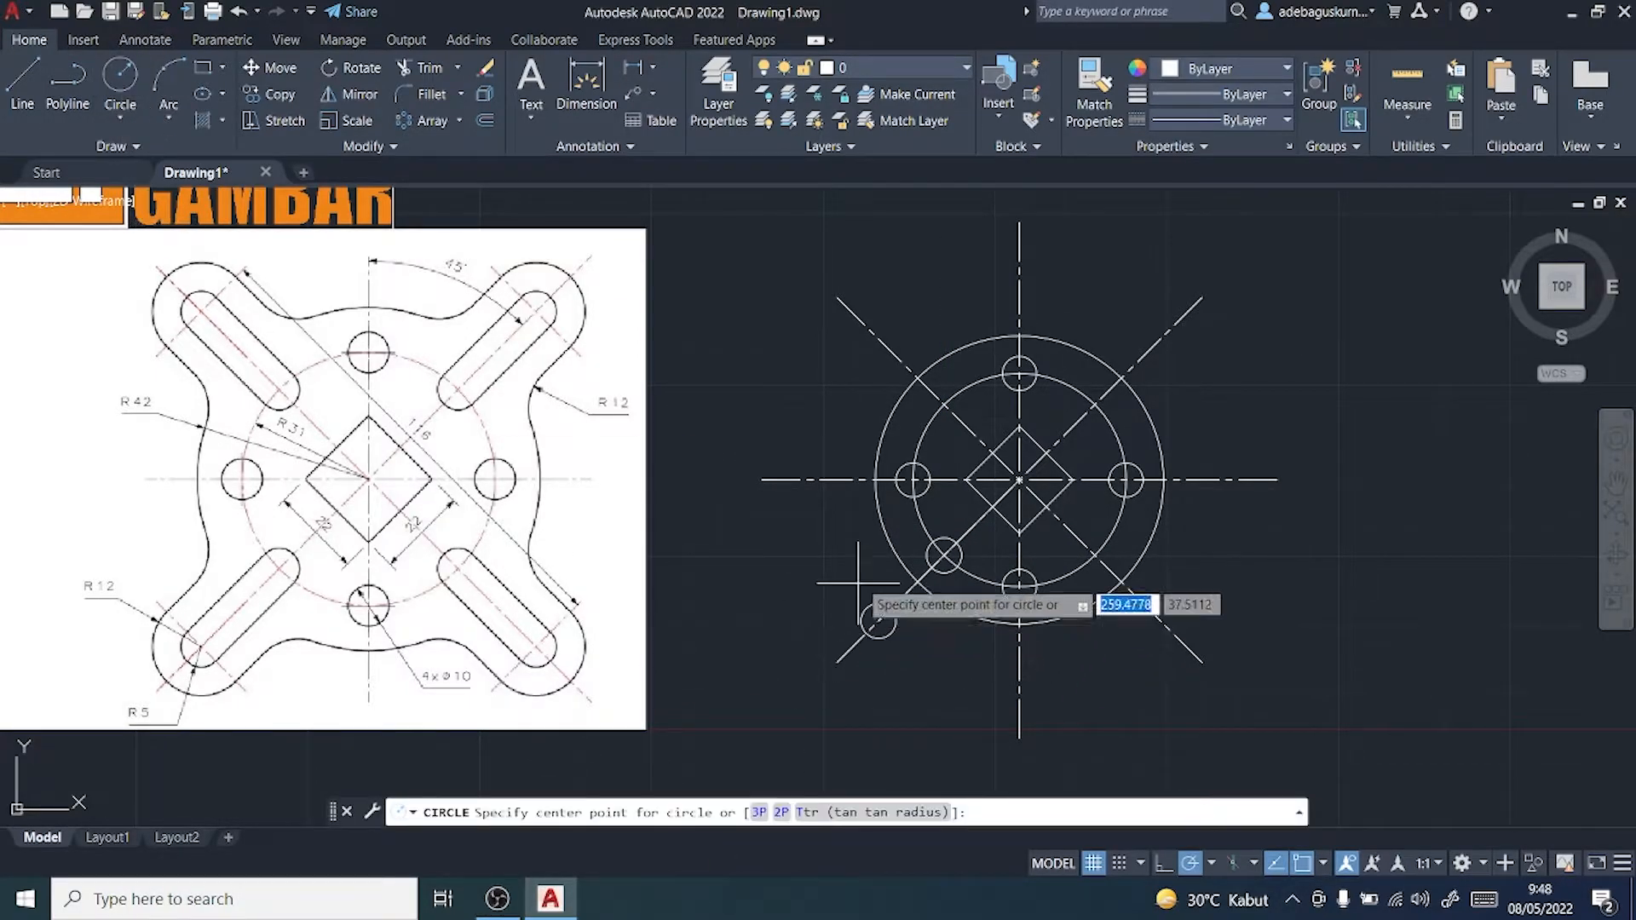
click(879, 621)
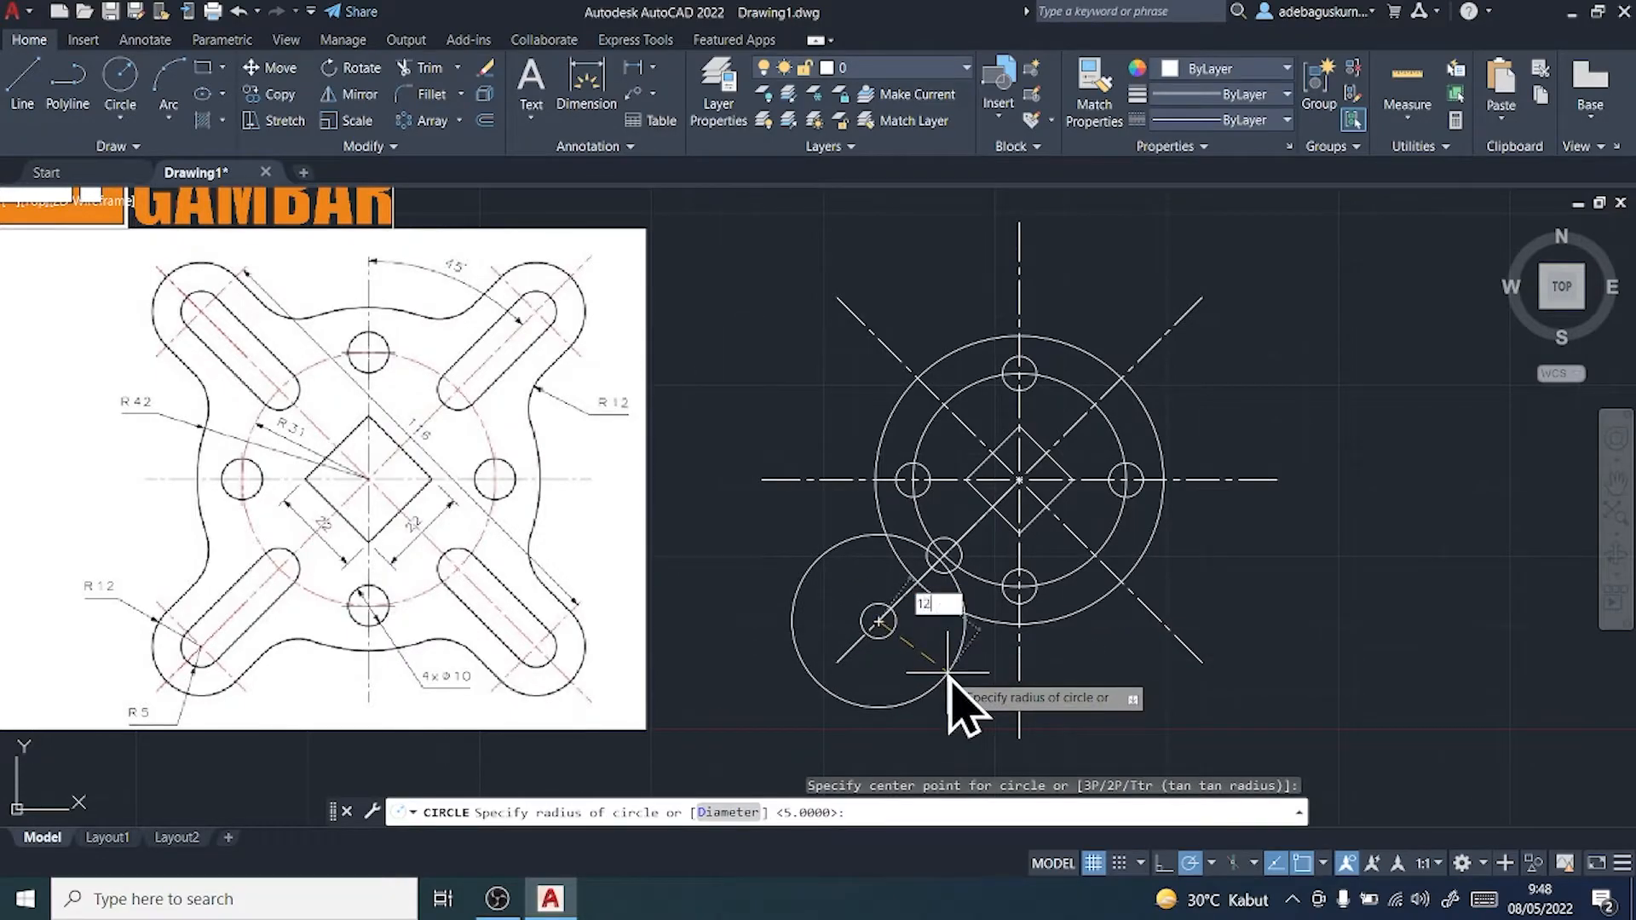
text(12)
key(Return)
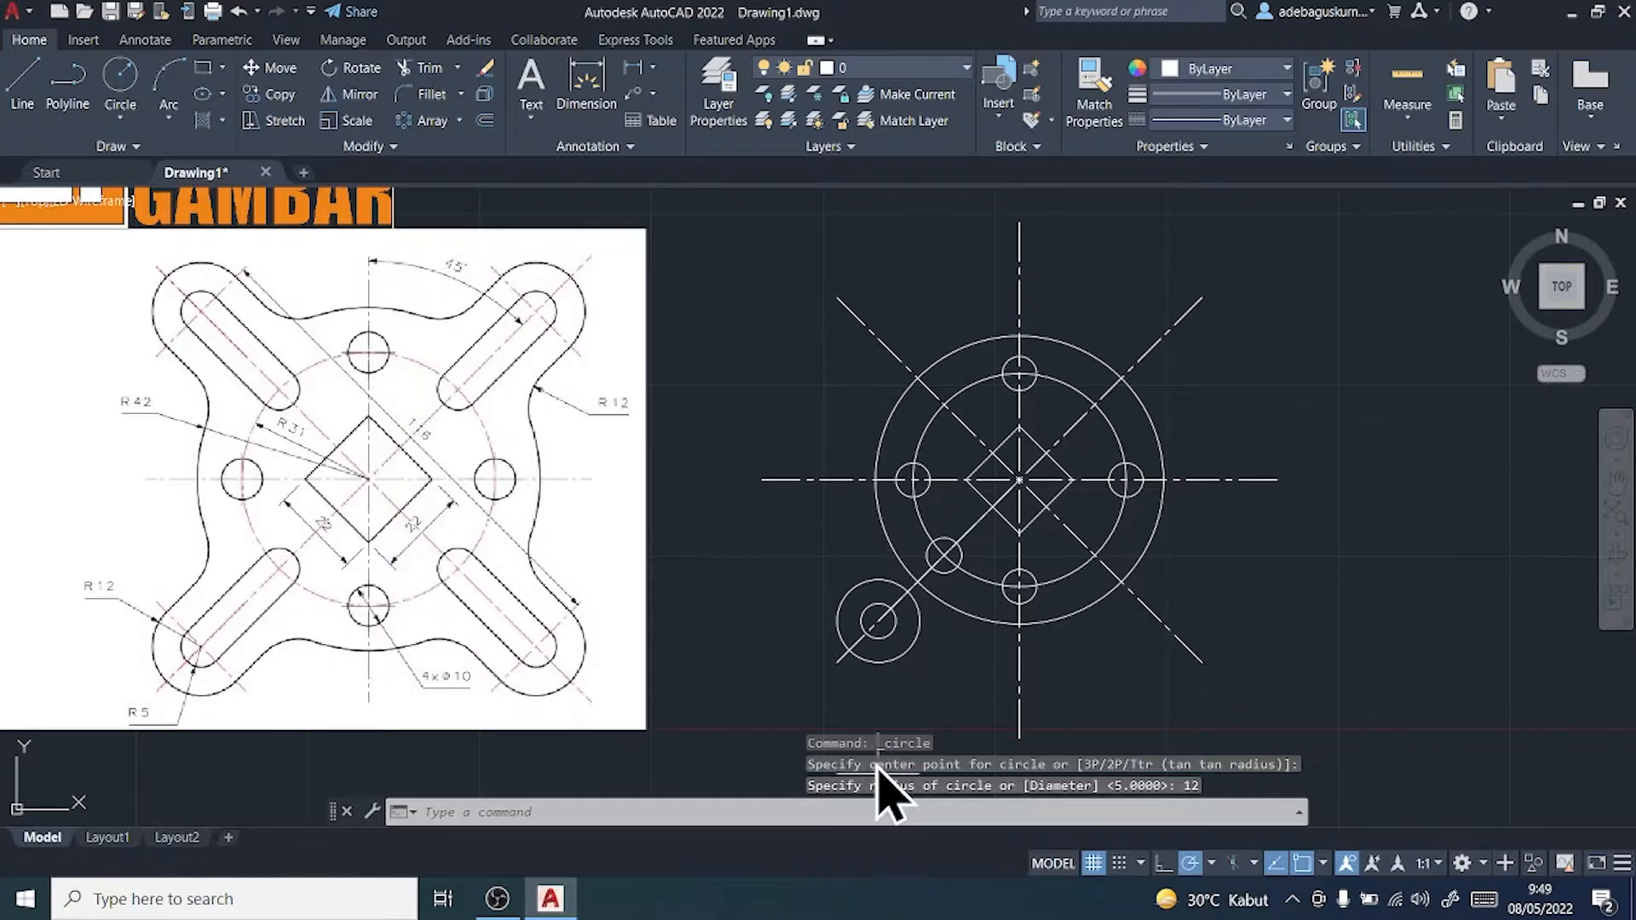
key(Escape)
scroll(852, 657, up, 2)
scroll(852, 656, down, 2)
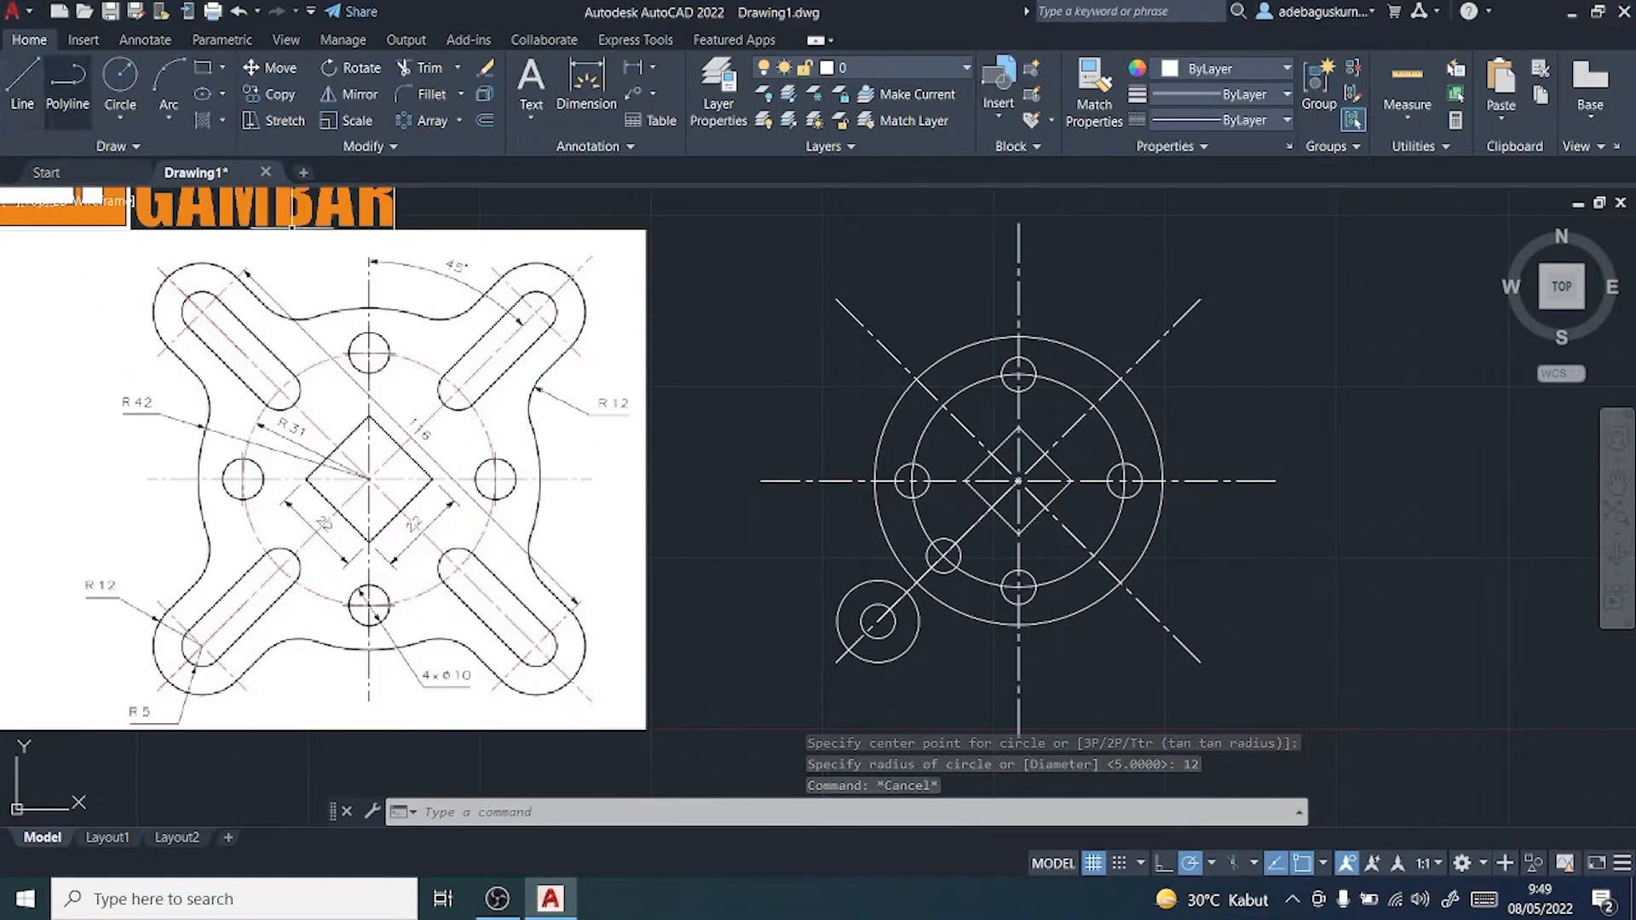
Step: Draw two short lines from the radius 12 circle's center, perpendicular to the diagonal in opposite directions and ending just past the circle
click(22, 85)
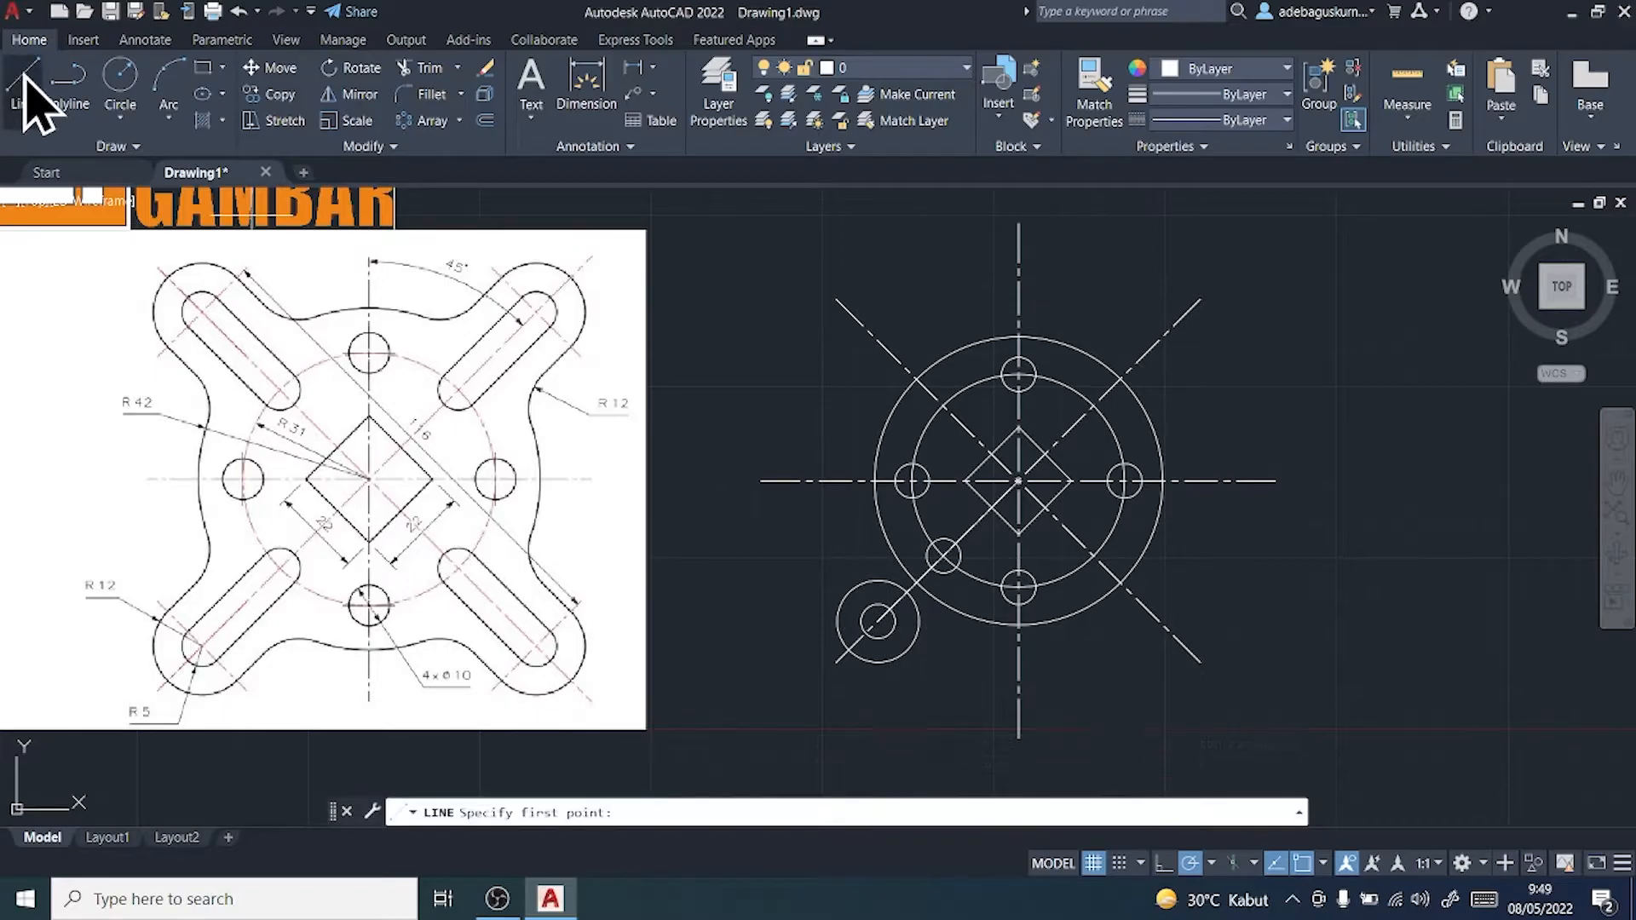
scroll(890, 630, up, 2)
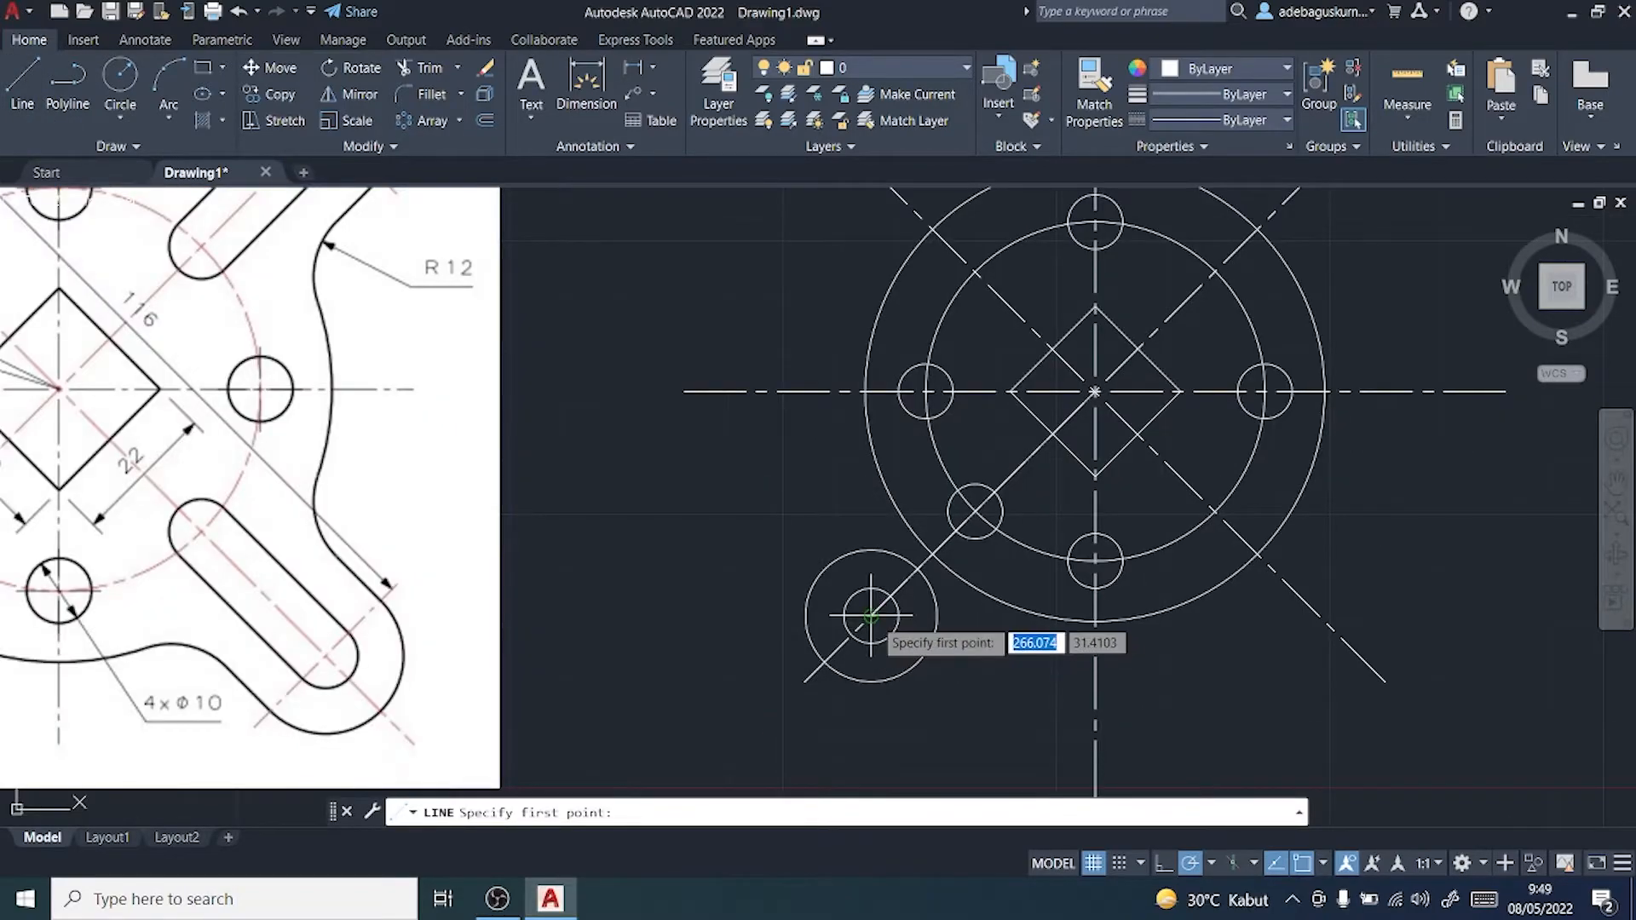
click(870, 615)
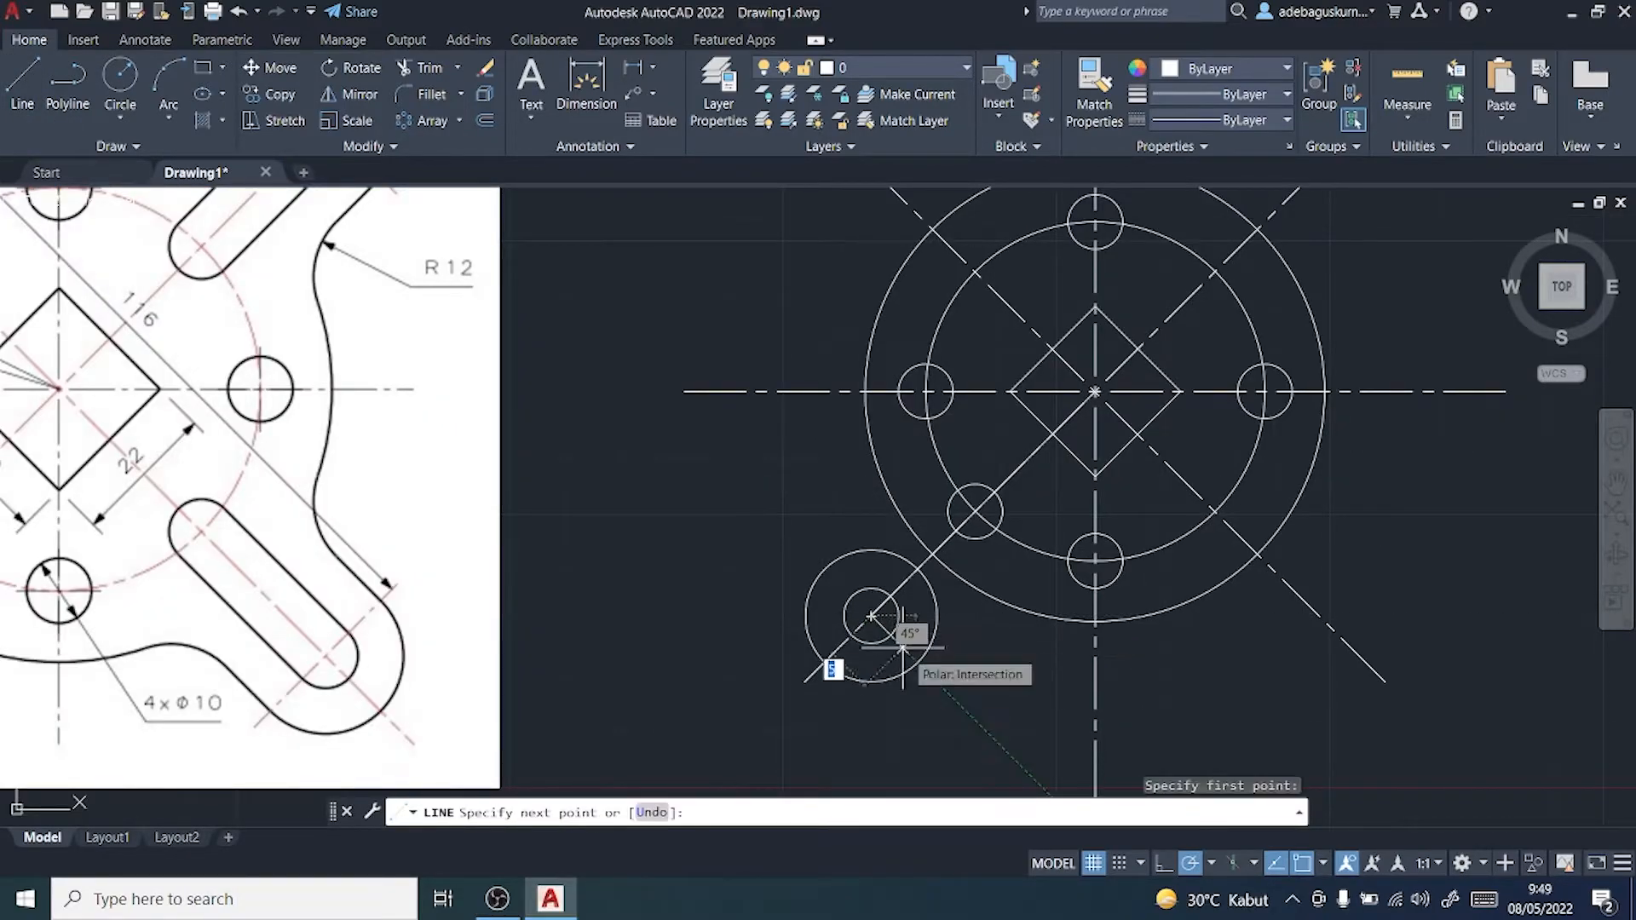
click(939, 683)
key(Escape)
click(22, 85)
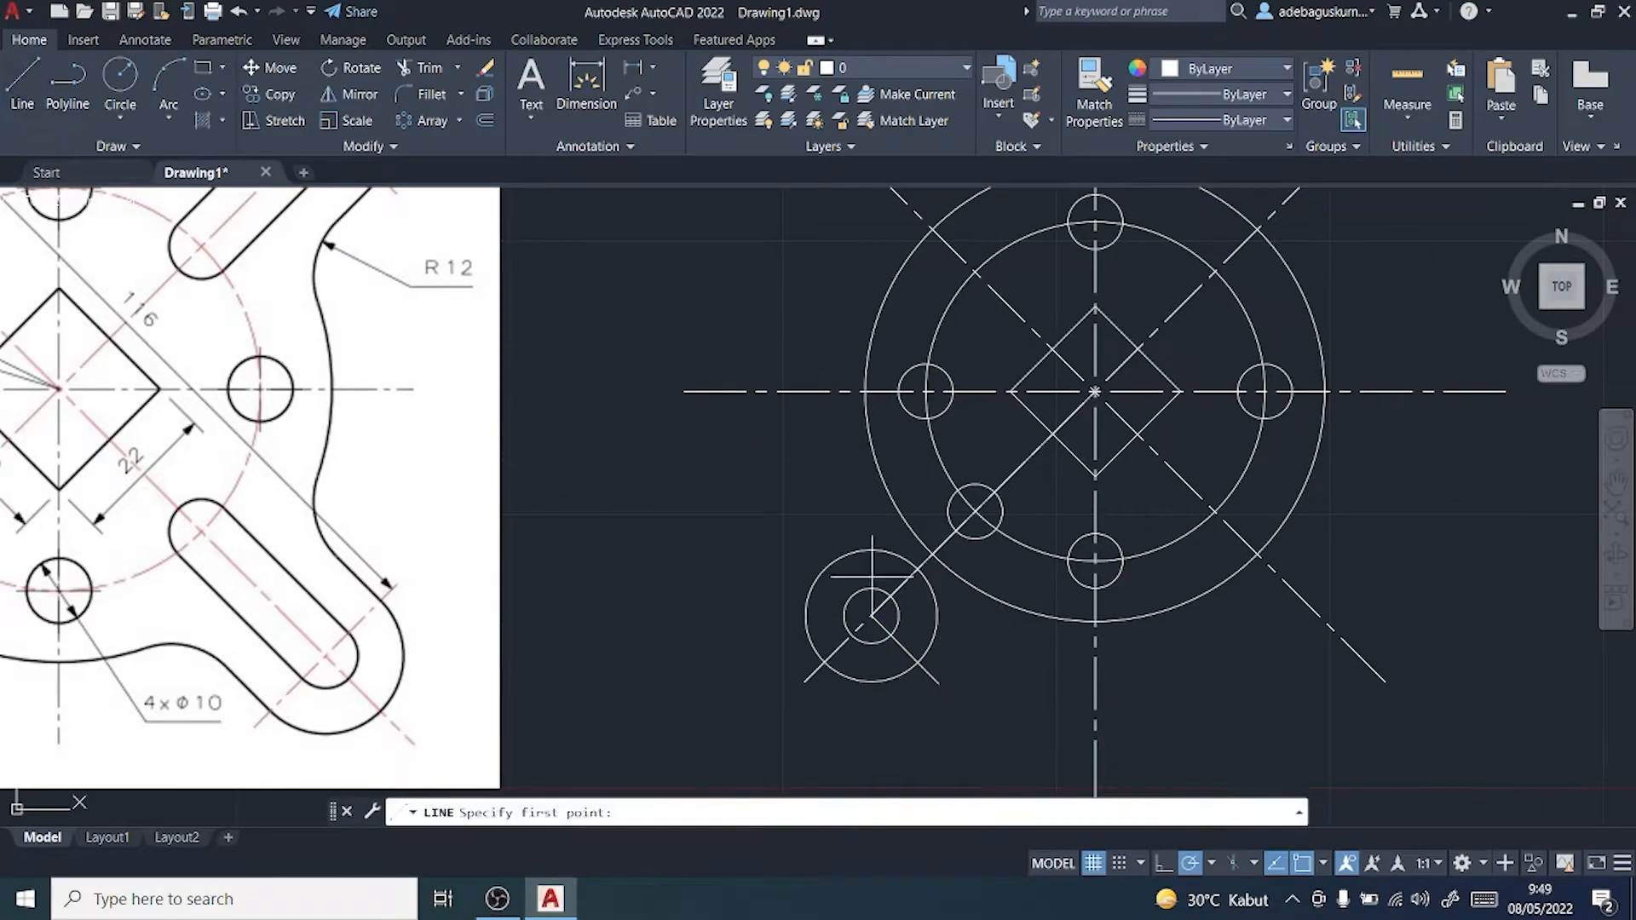
click(870, 615)
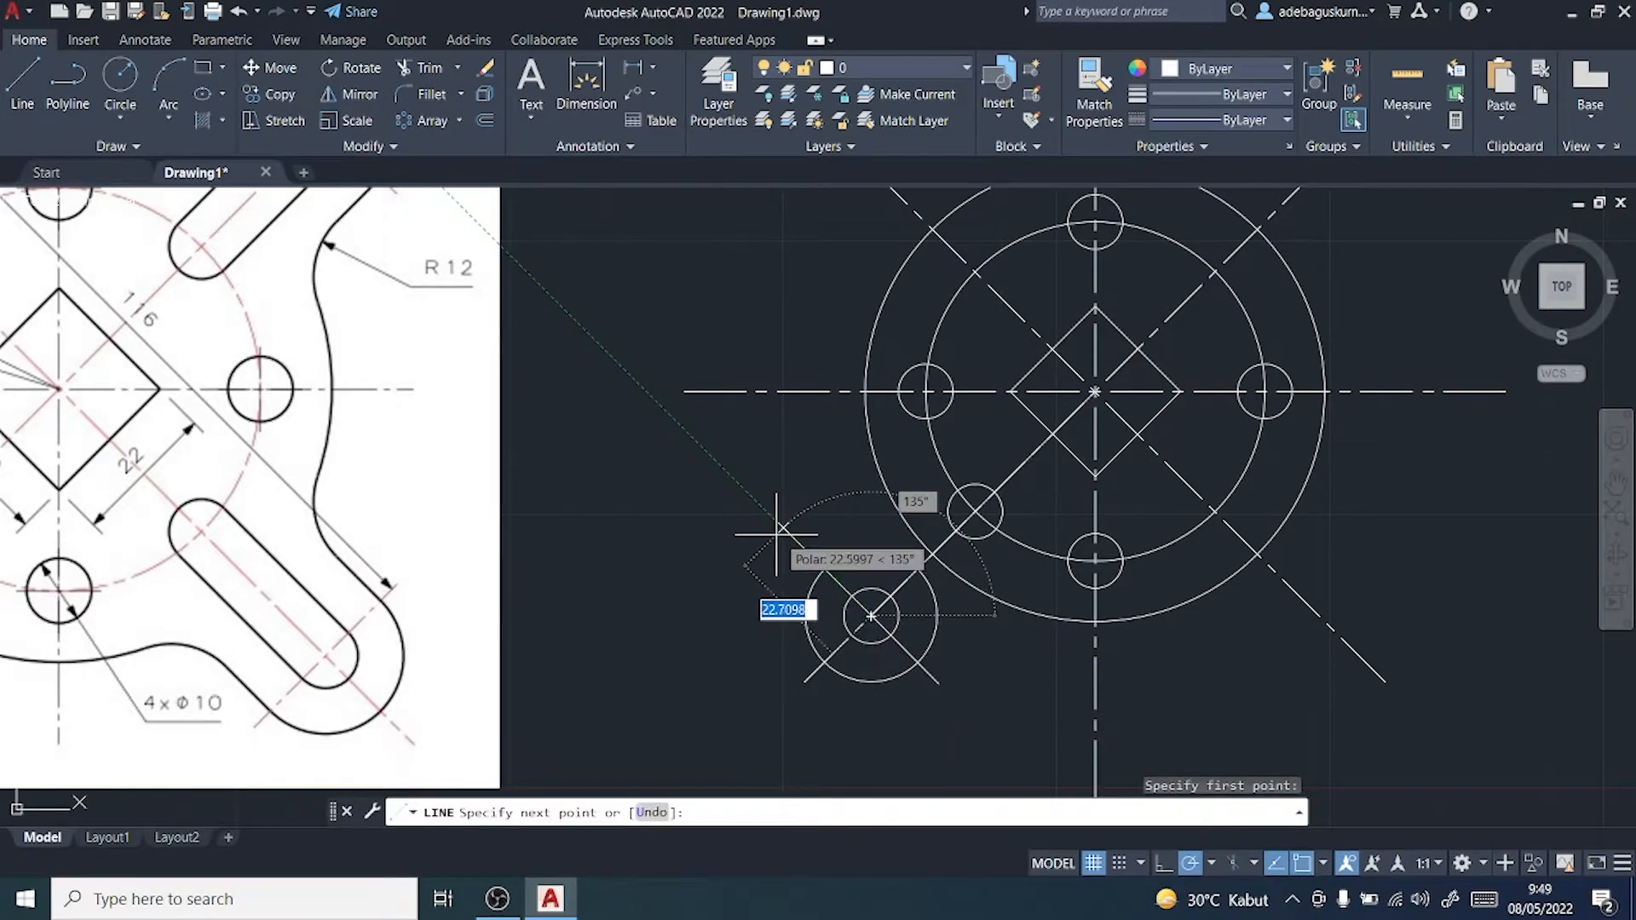
key(Escape)
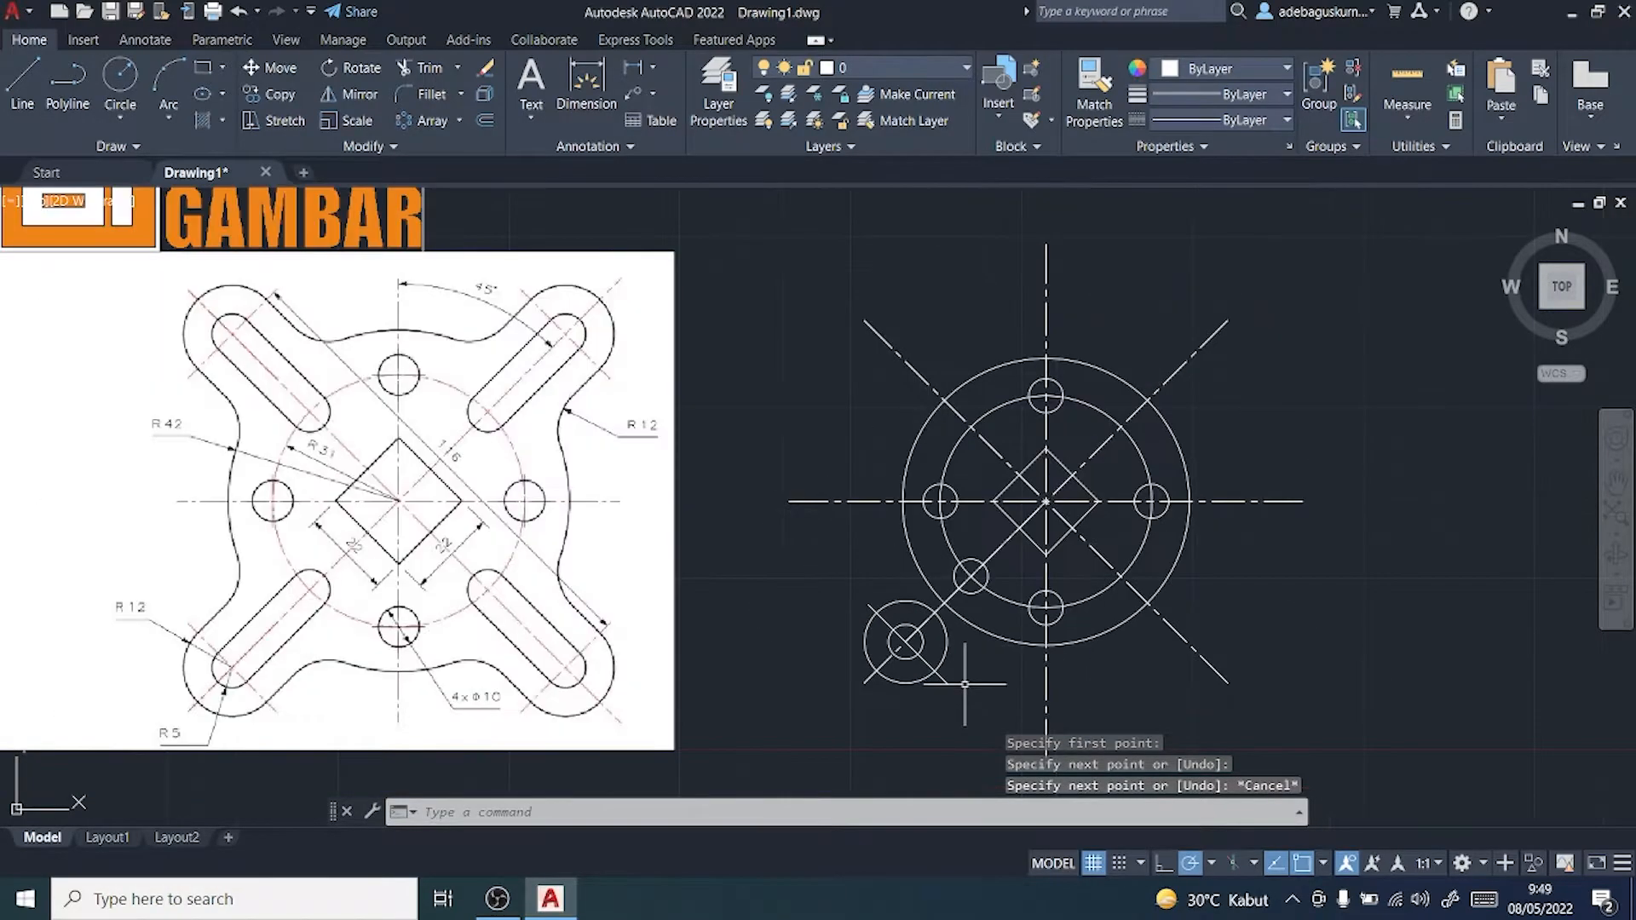
Step: Delete the solid 58-unit construction line running from the plate's center to the radius 12 circle's center
scroll(964, 682, up, 2)
key(Escape)
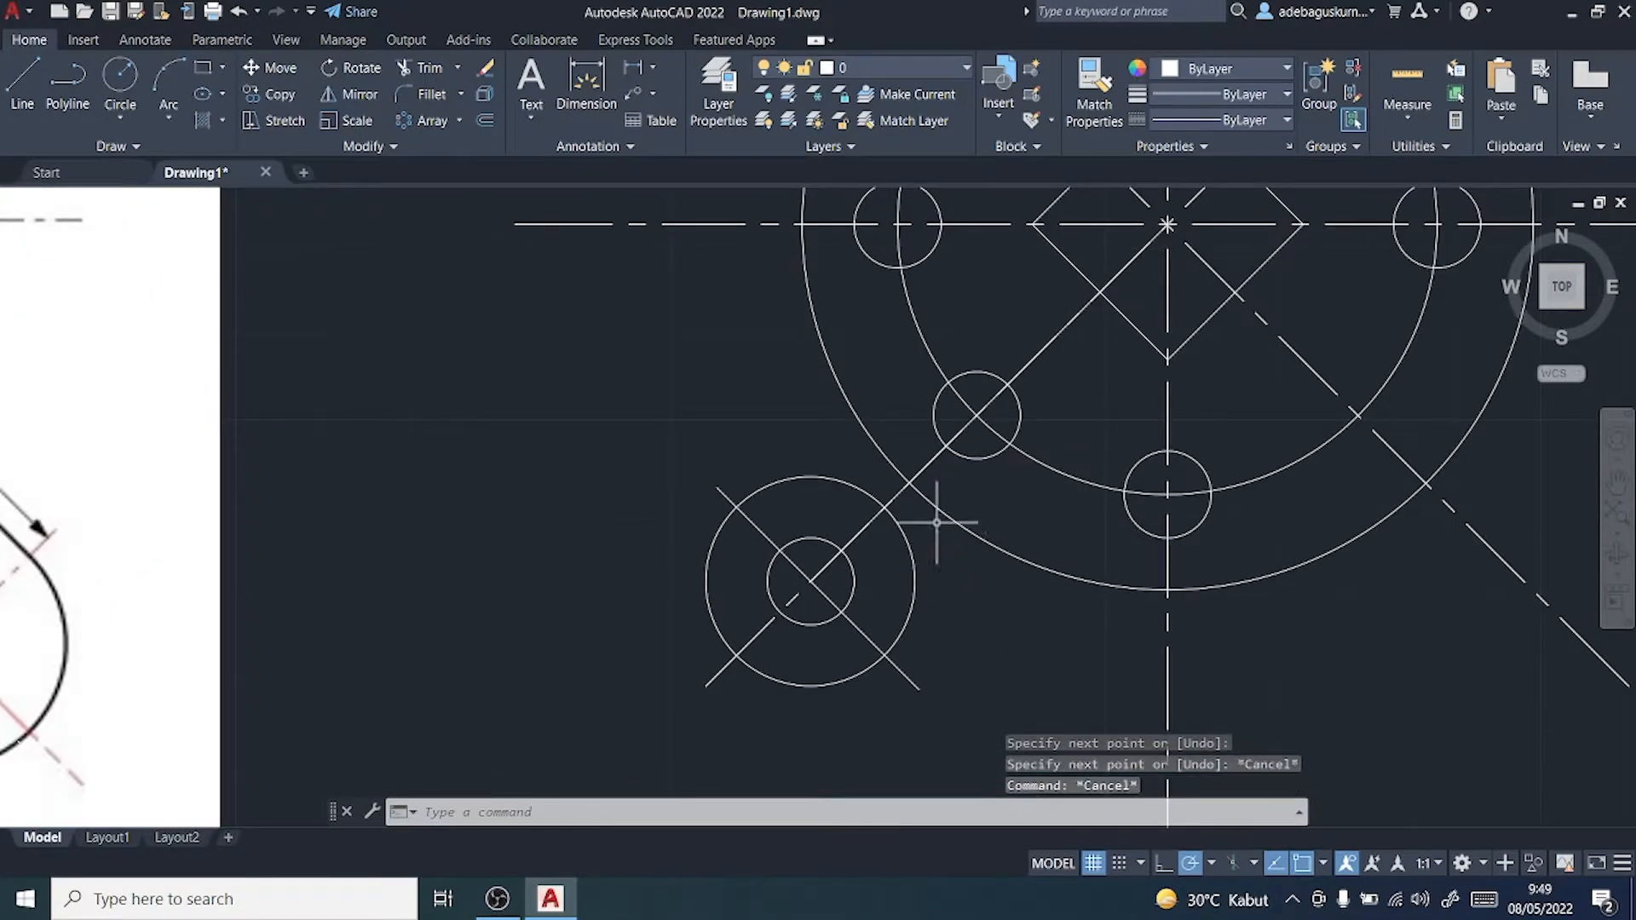
click(894, 492)
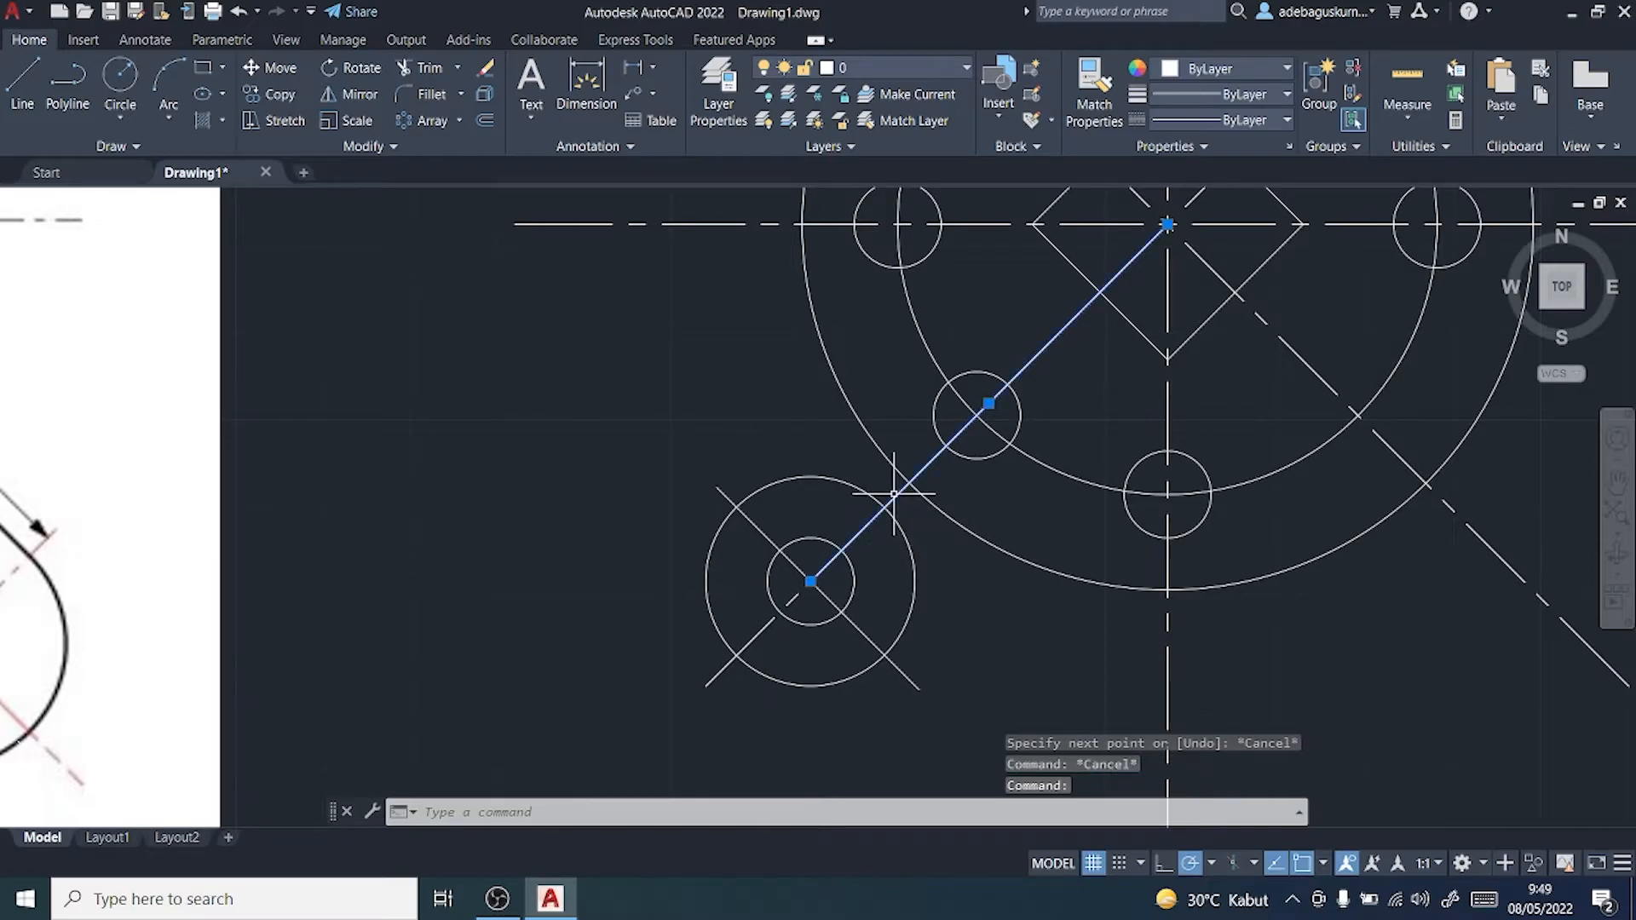
key(Delete)
scroll(902, 507, down, 2)
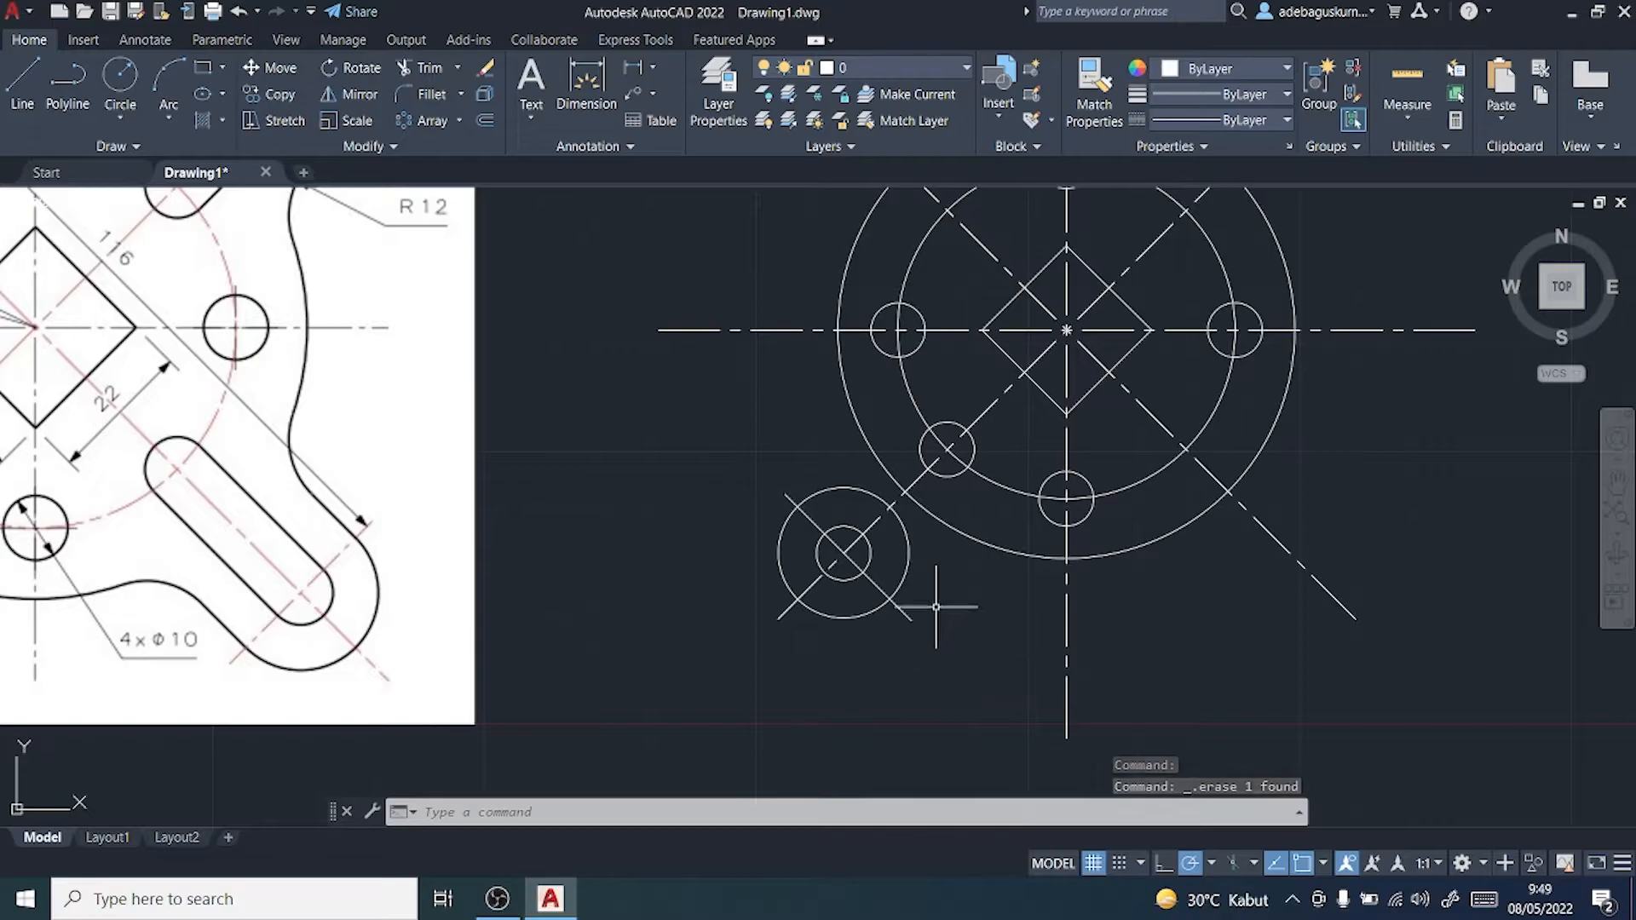
Step: Assign the CENTER linetype to the two short perpendicular lines crossing the radius 12 circle
click(878, 586)
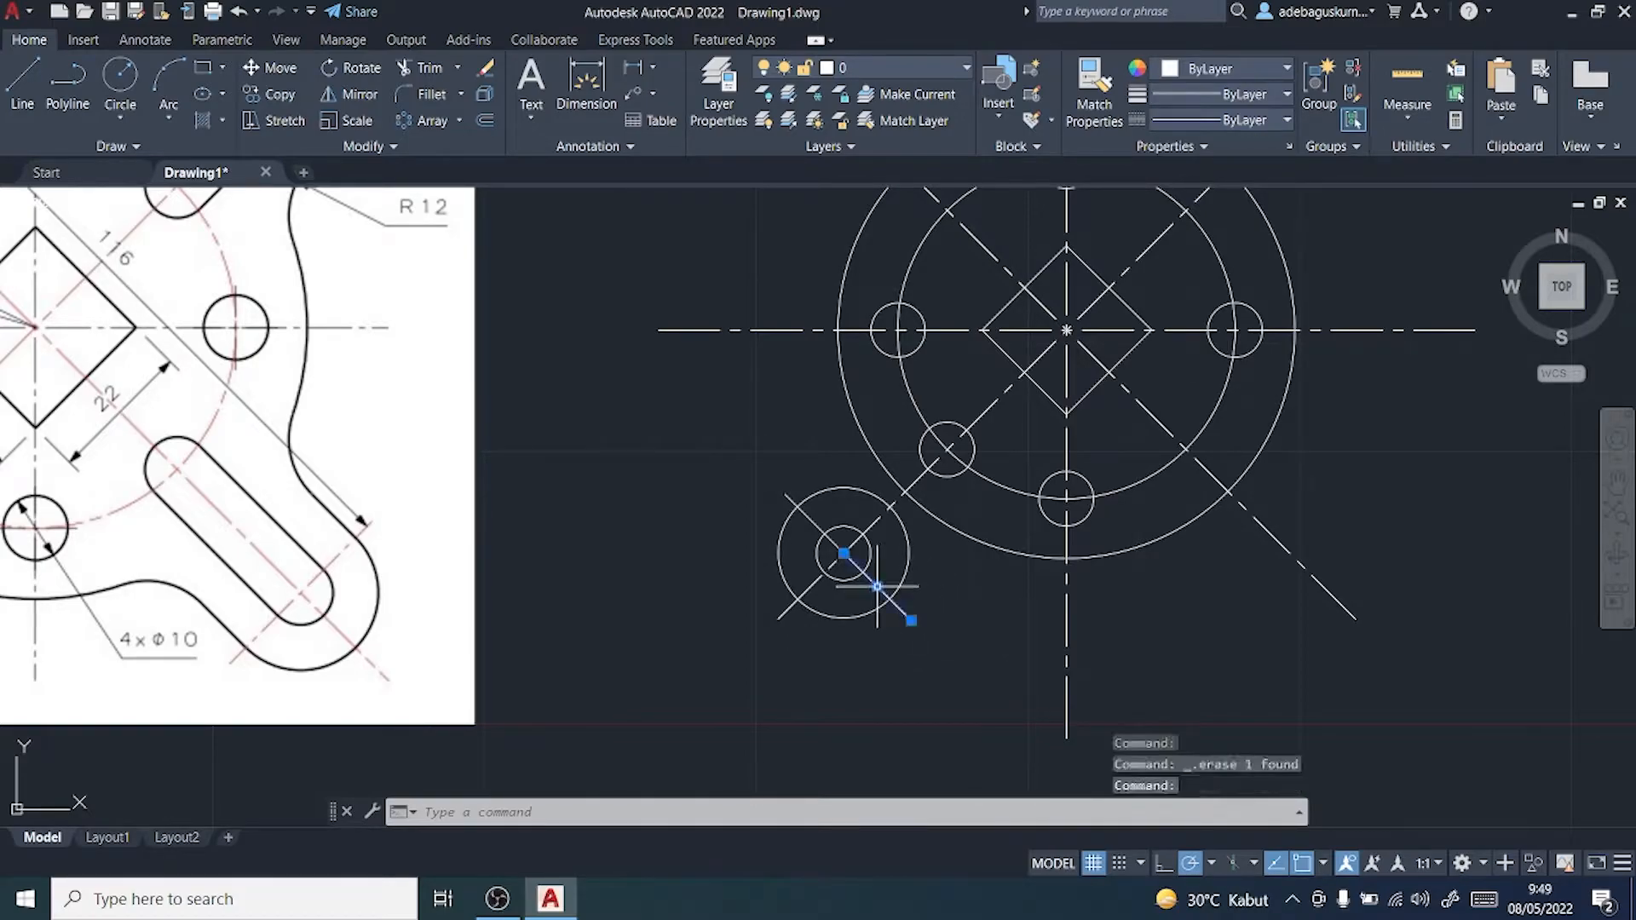
click(816, 519)
click(1235, 120)
click(1223, 198)
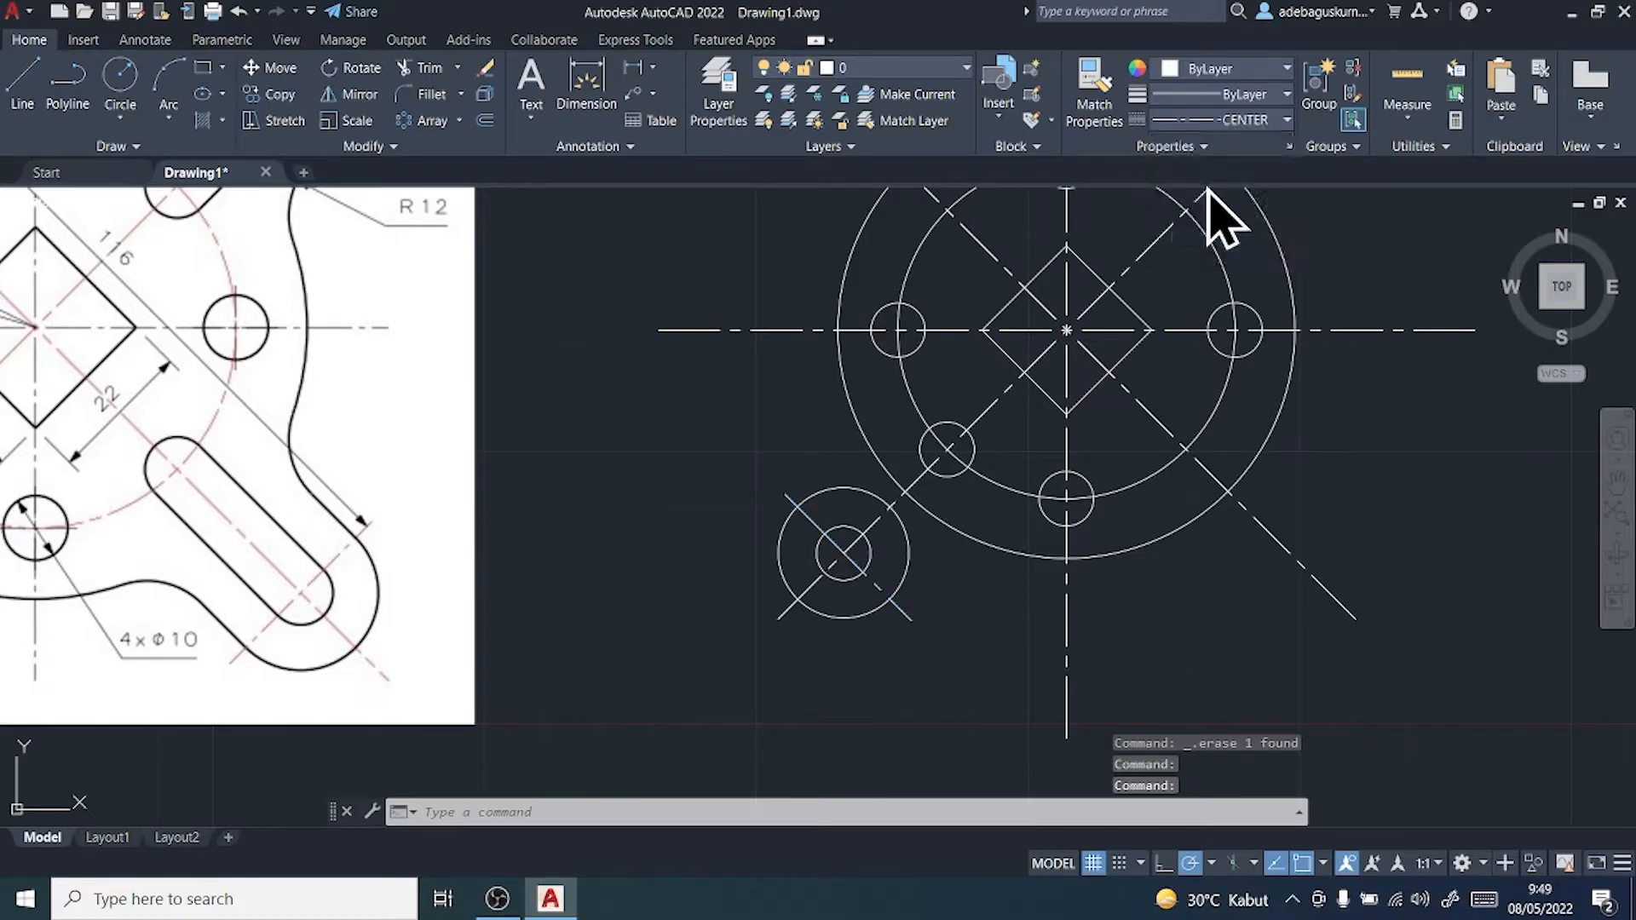
click(1242, 120)
click(1208, 195)
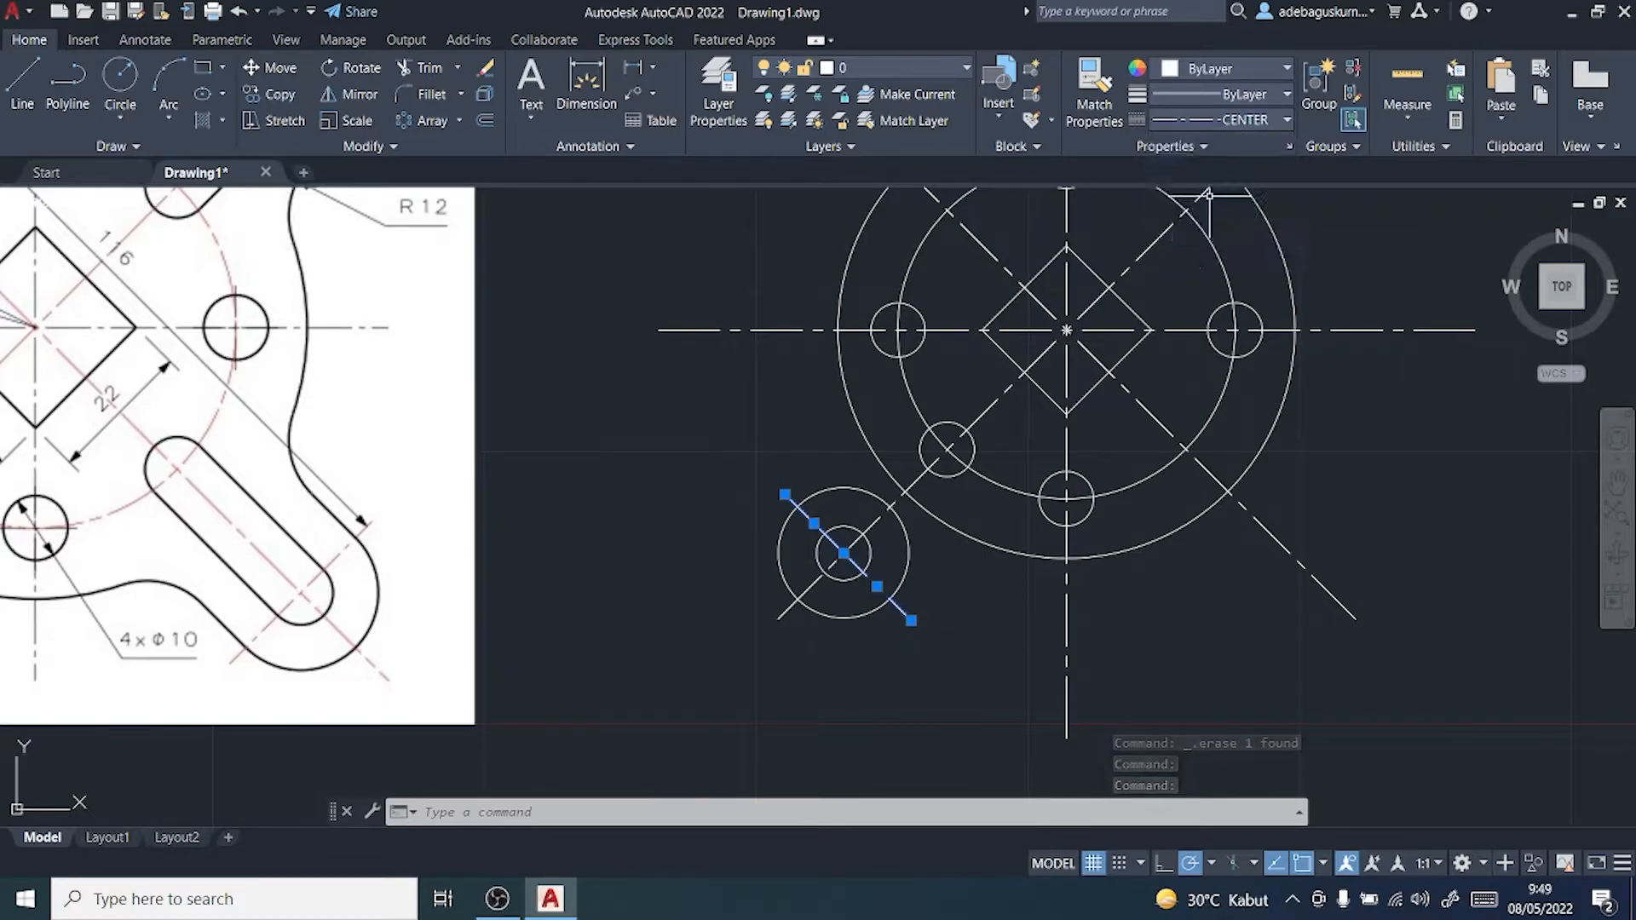
click(989, 681)
key(Escape)
key(Escape)
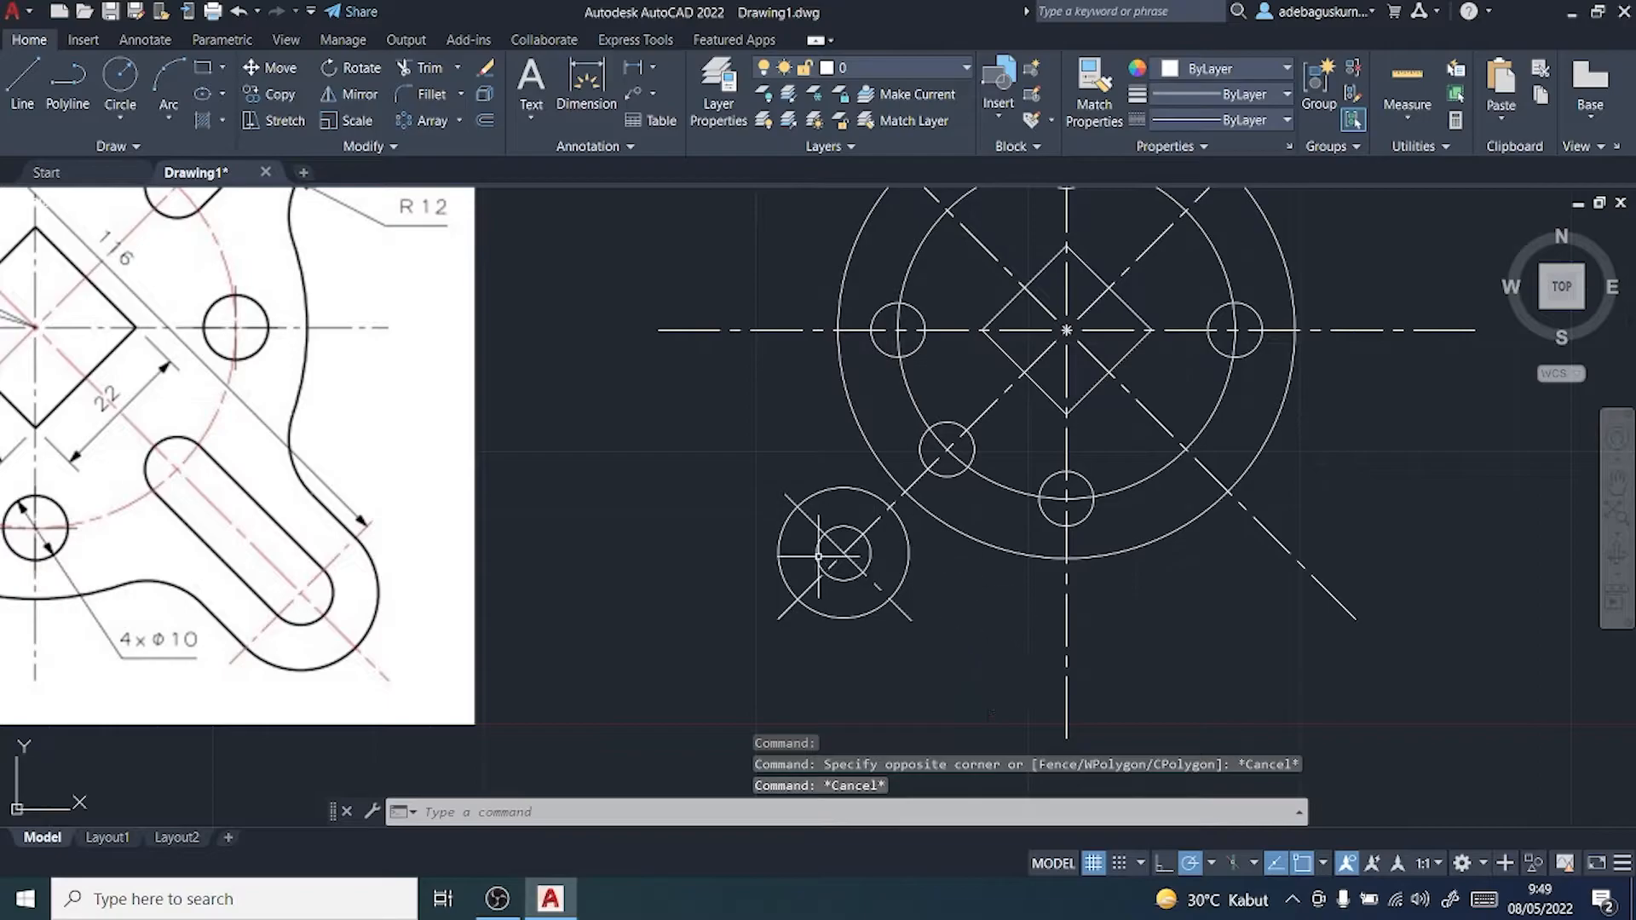
Step: Set the global linetype scale factor to 0.2 with the CENTER linetype selected in the Linetype Manager
scroll(821, 552, up, 5)
click(779, 490)
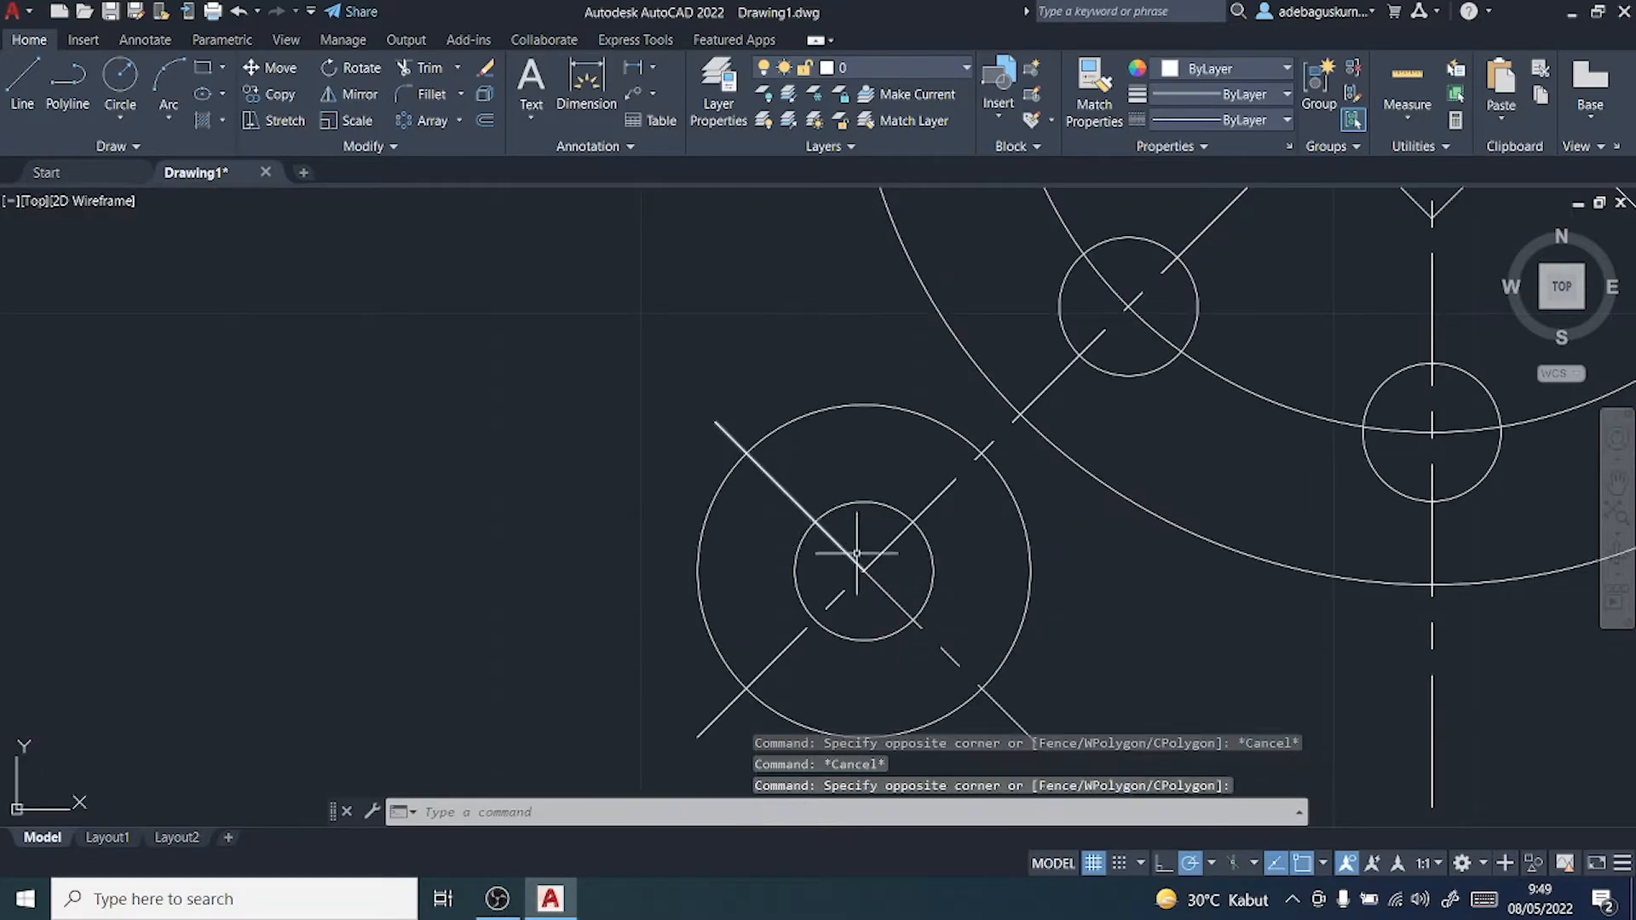
scroll(865, 582, down, 4)
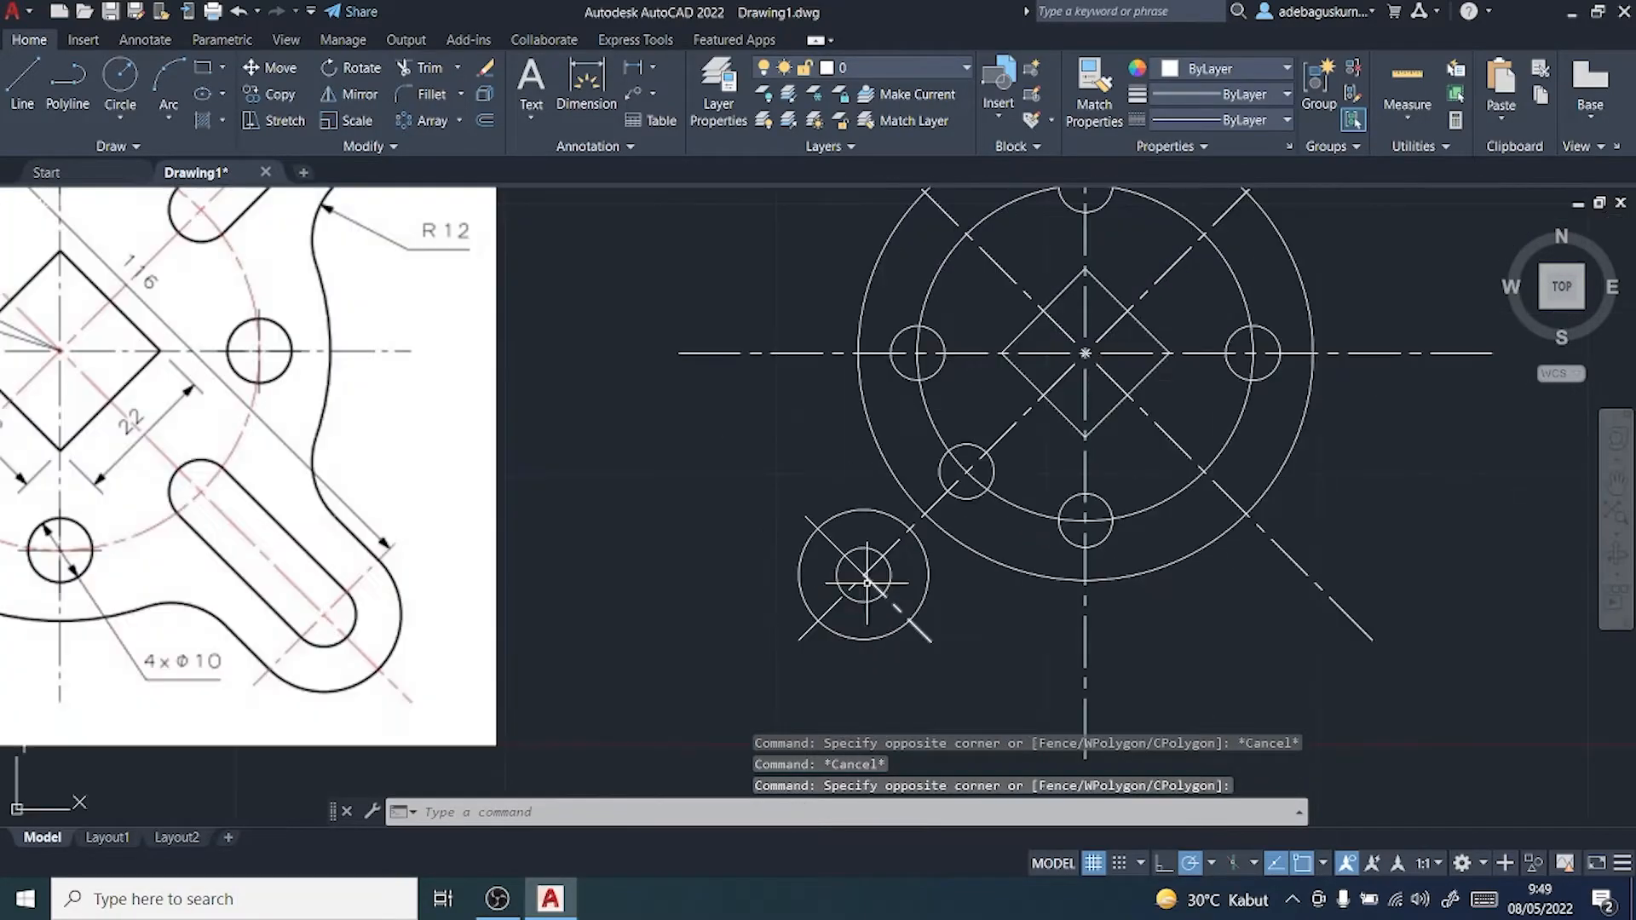
click(834, 545)
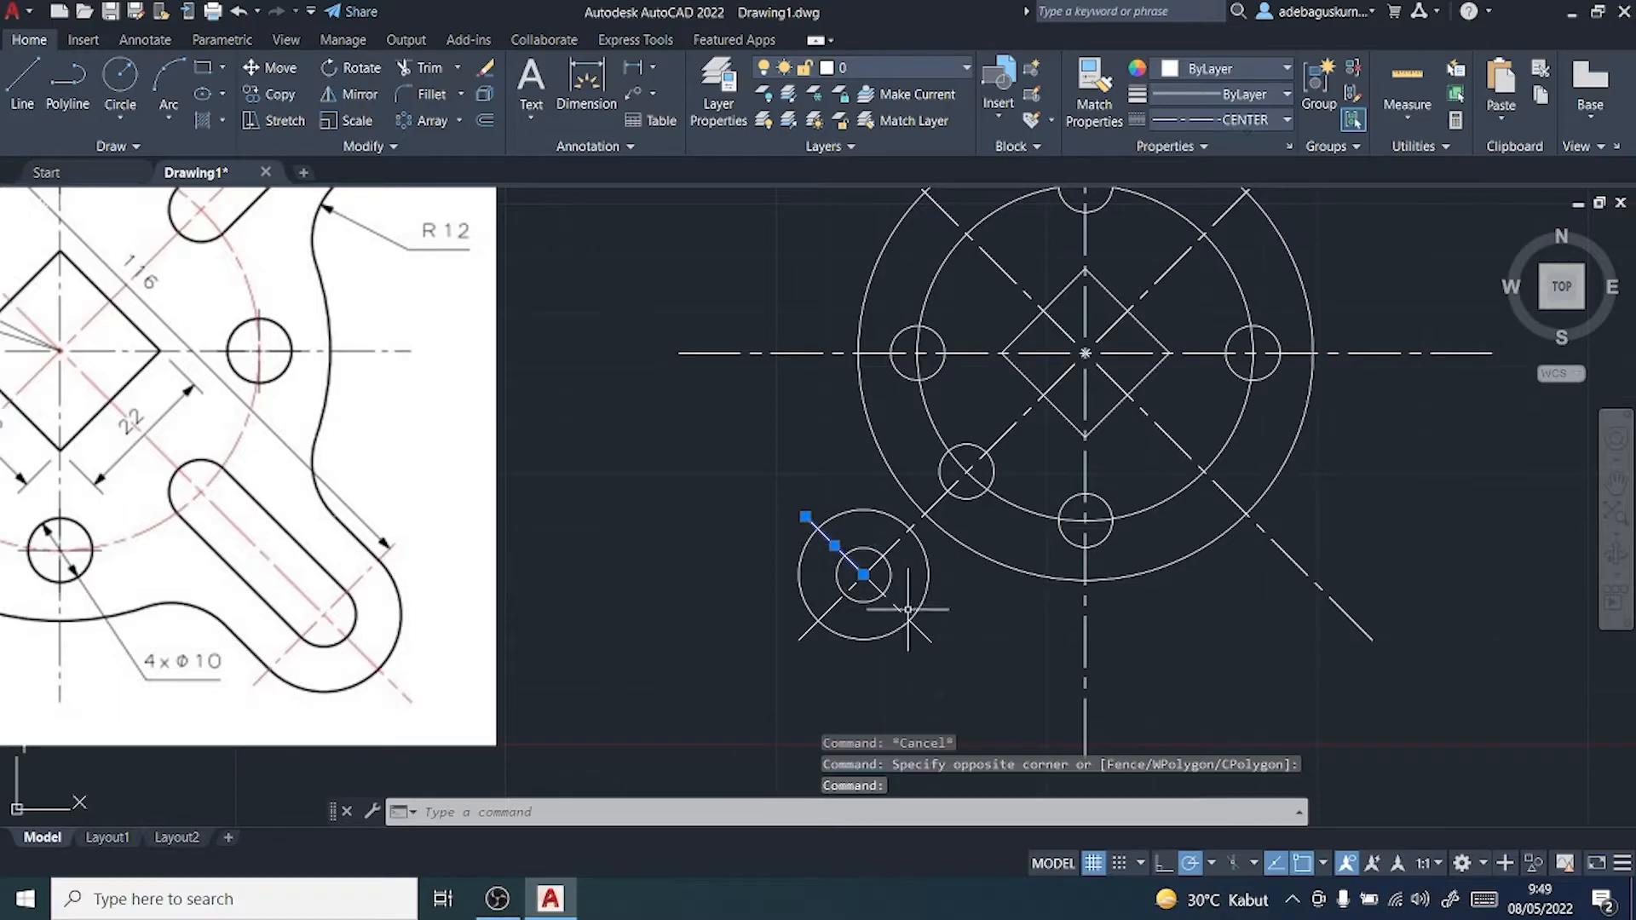
click(918, 630)
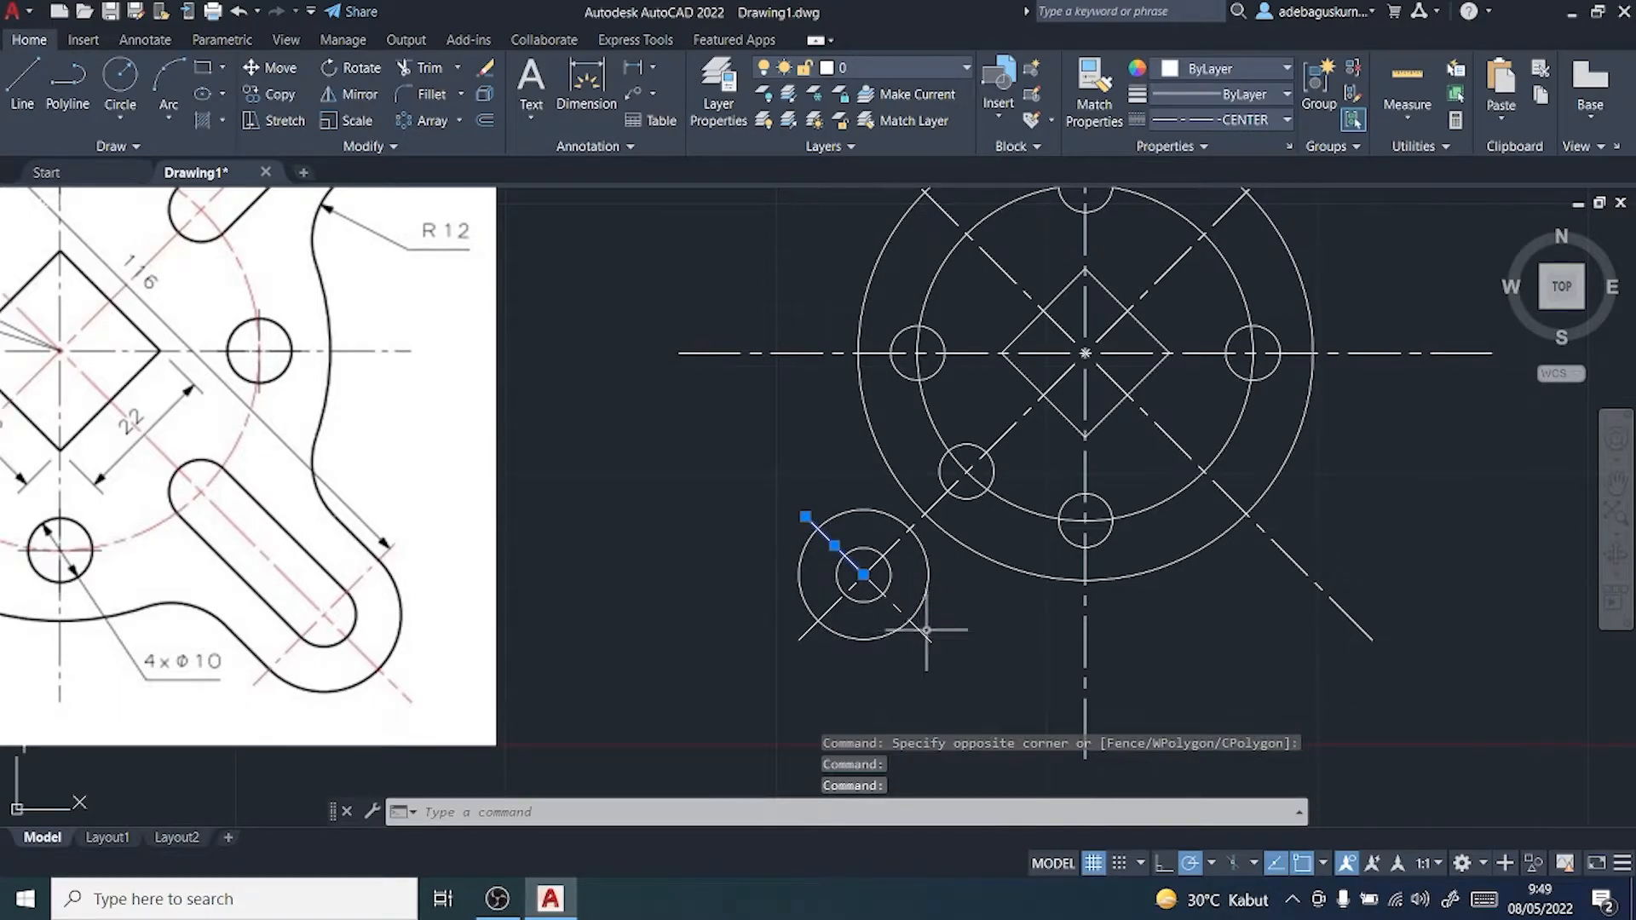
click(919, 631)
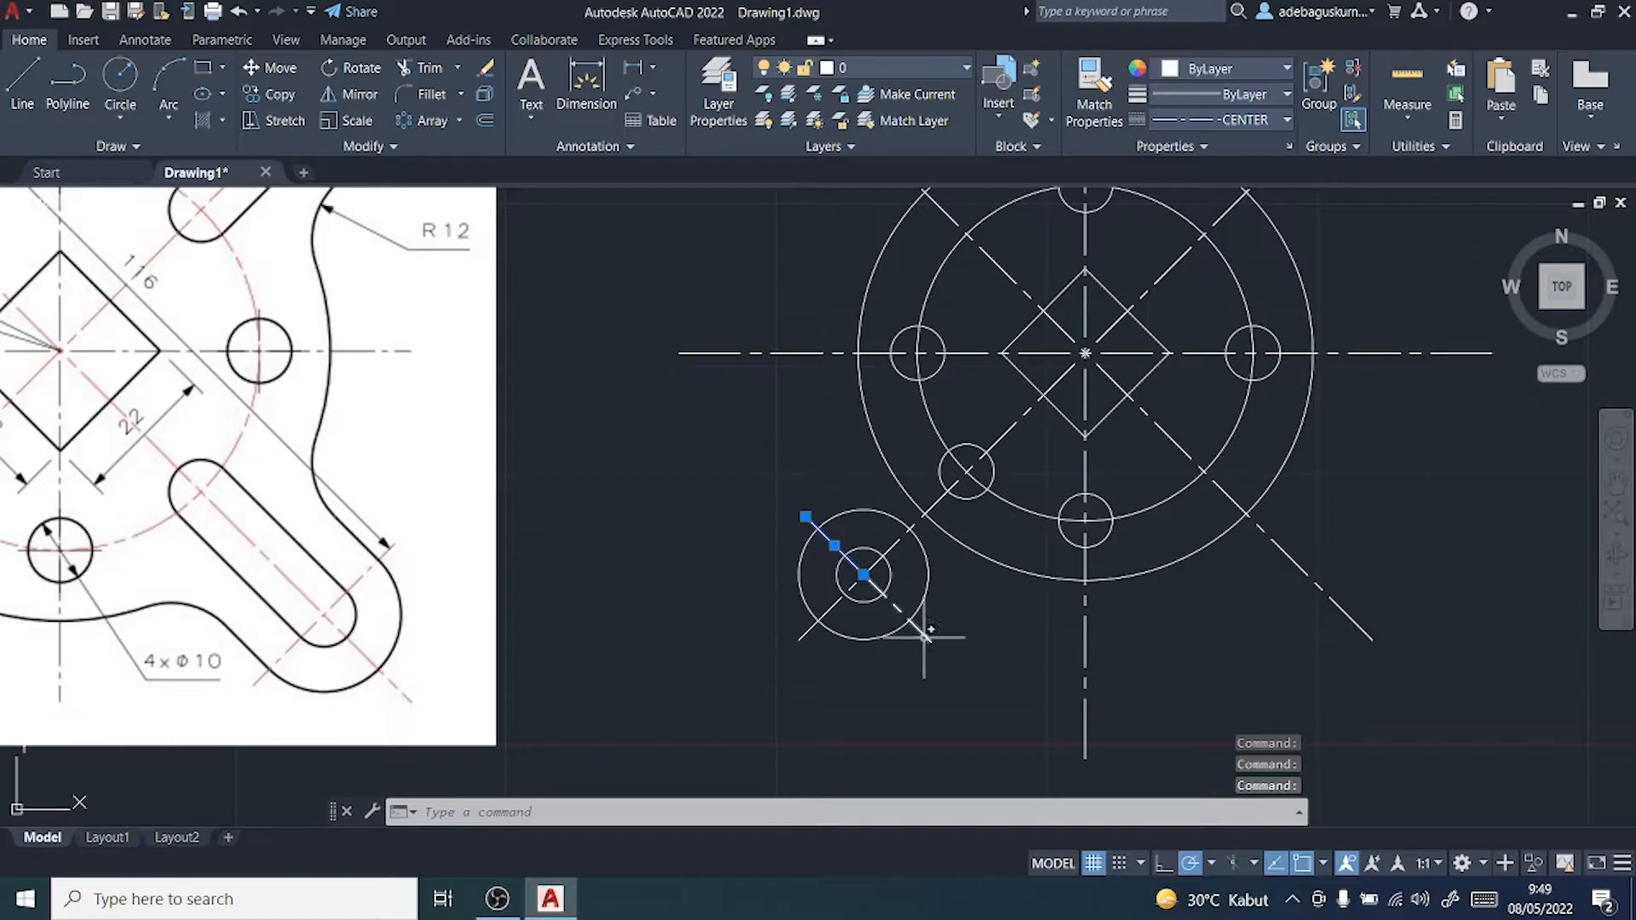
click(1235, 128)
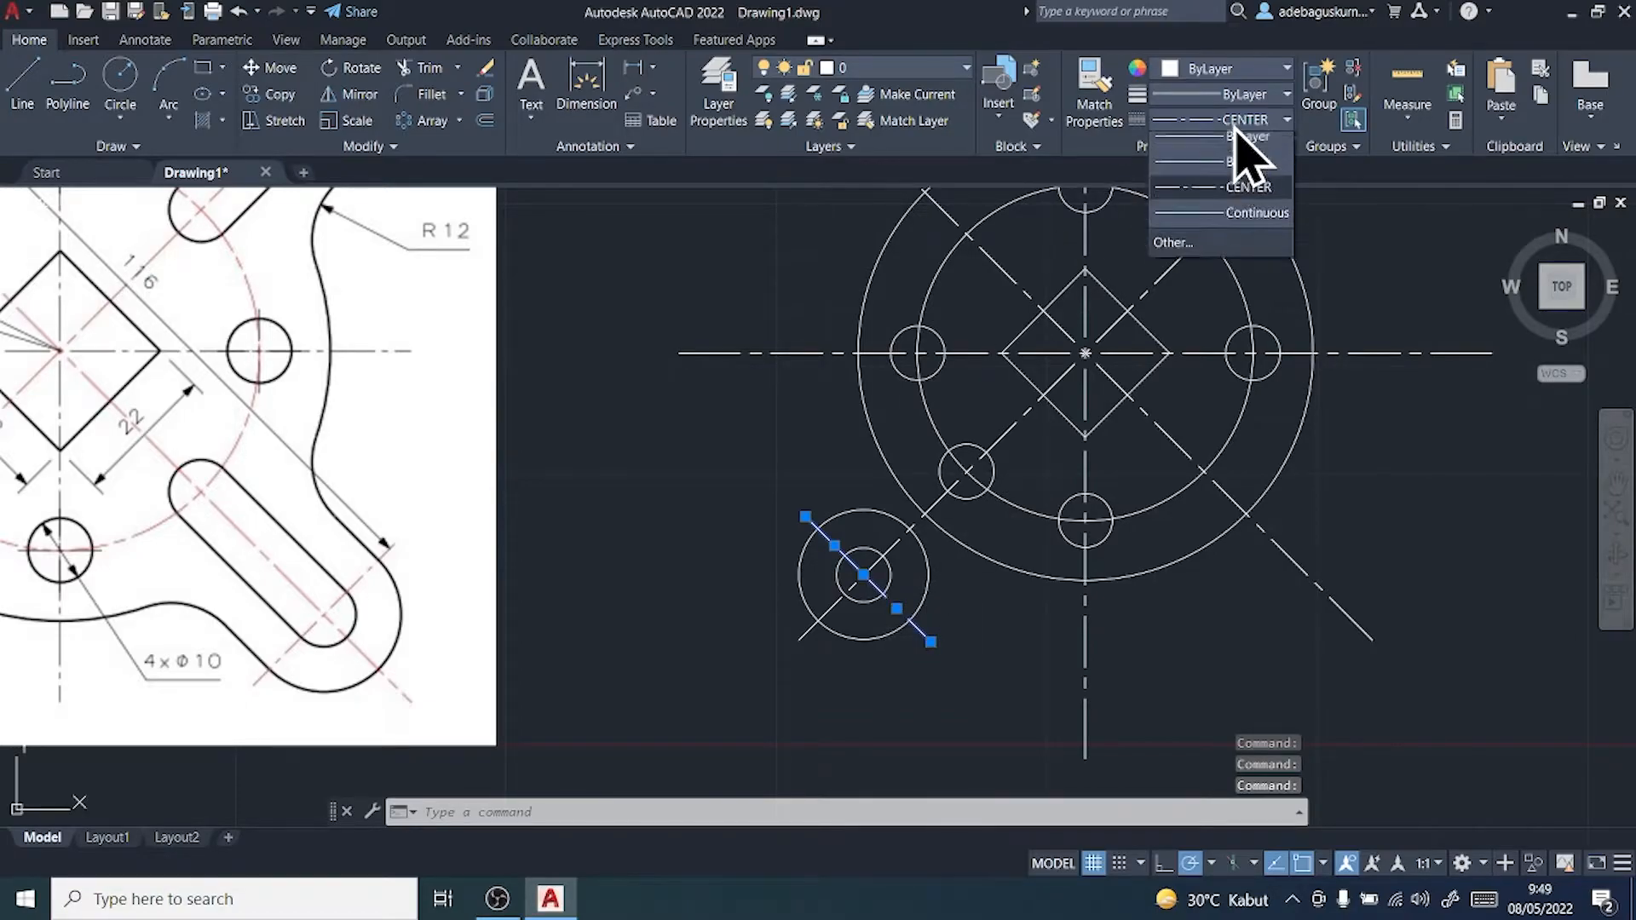
click(1193, 285)
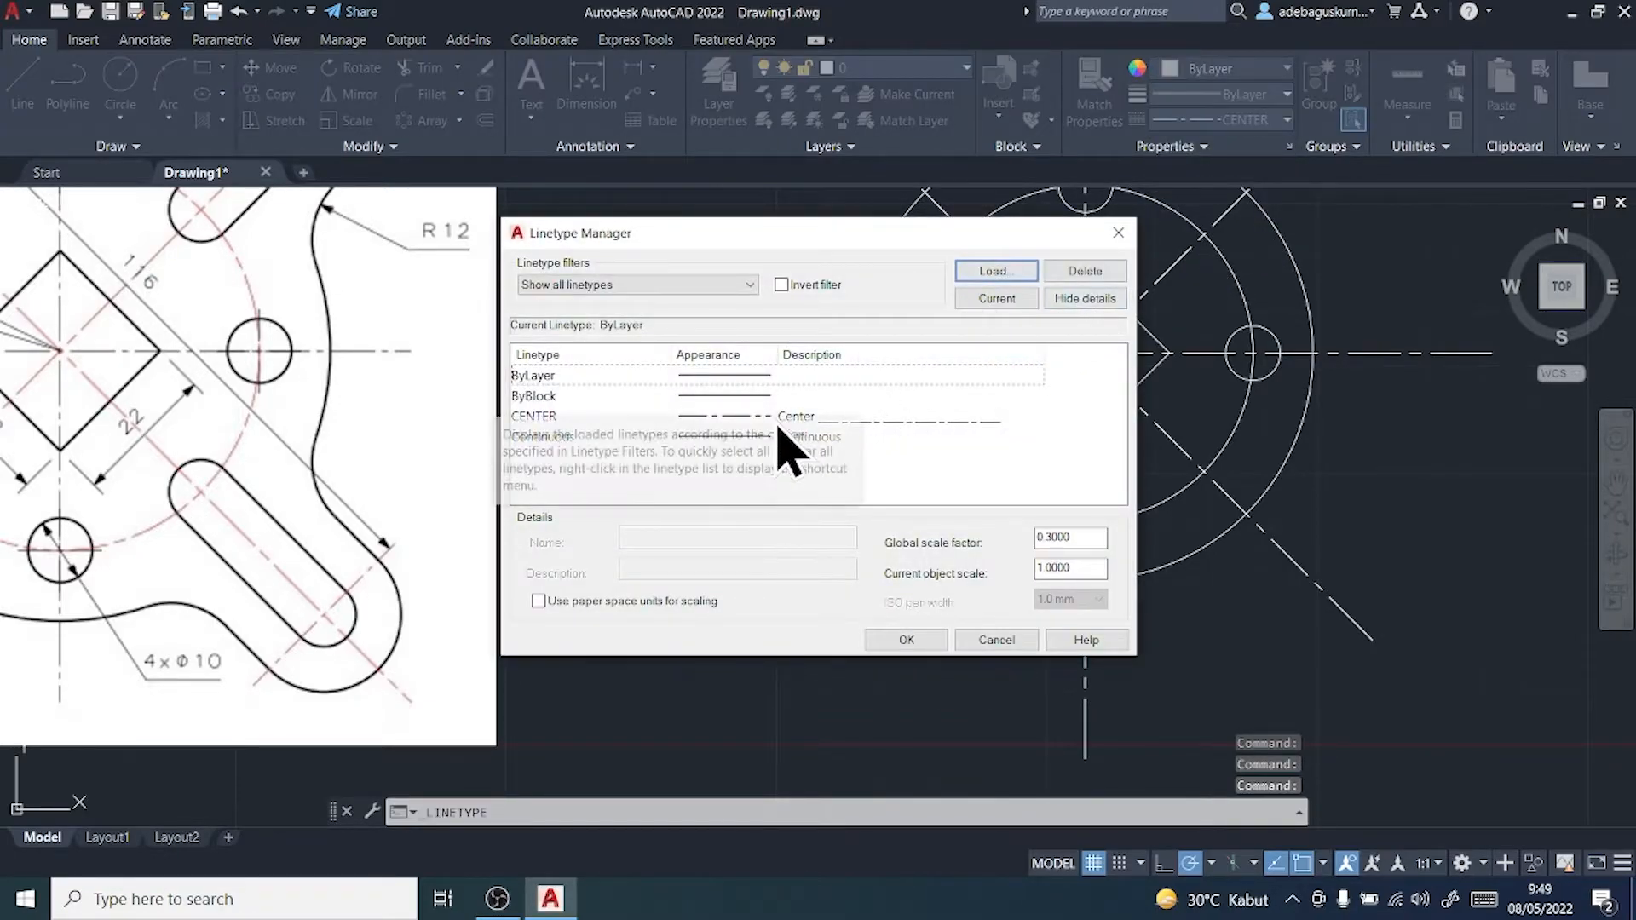
click(537, 418)
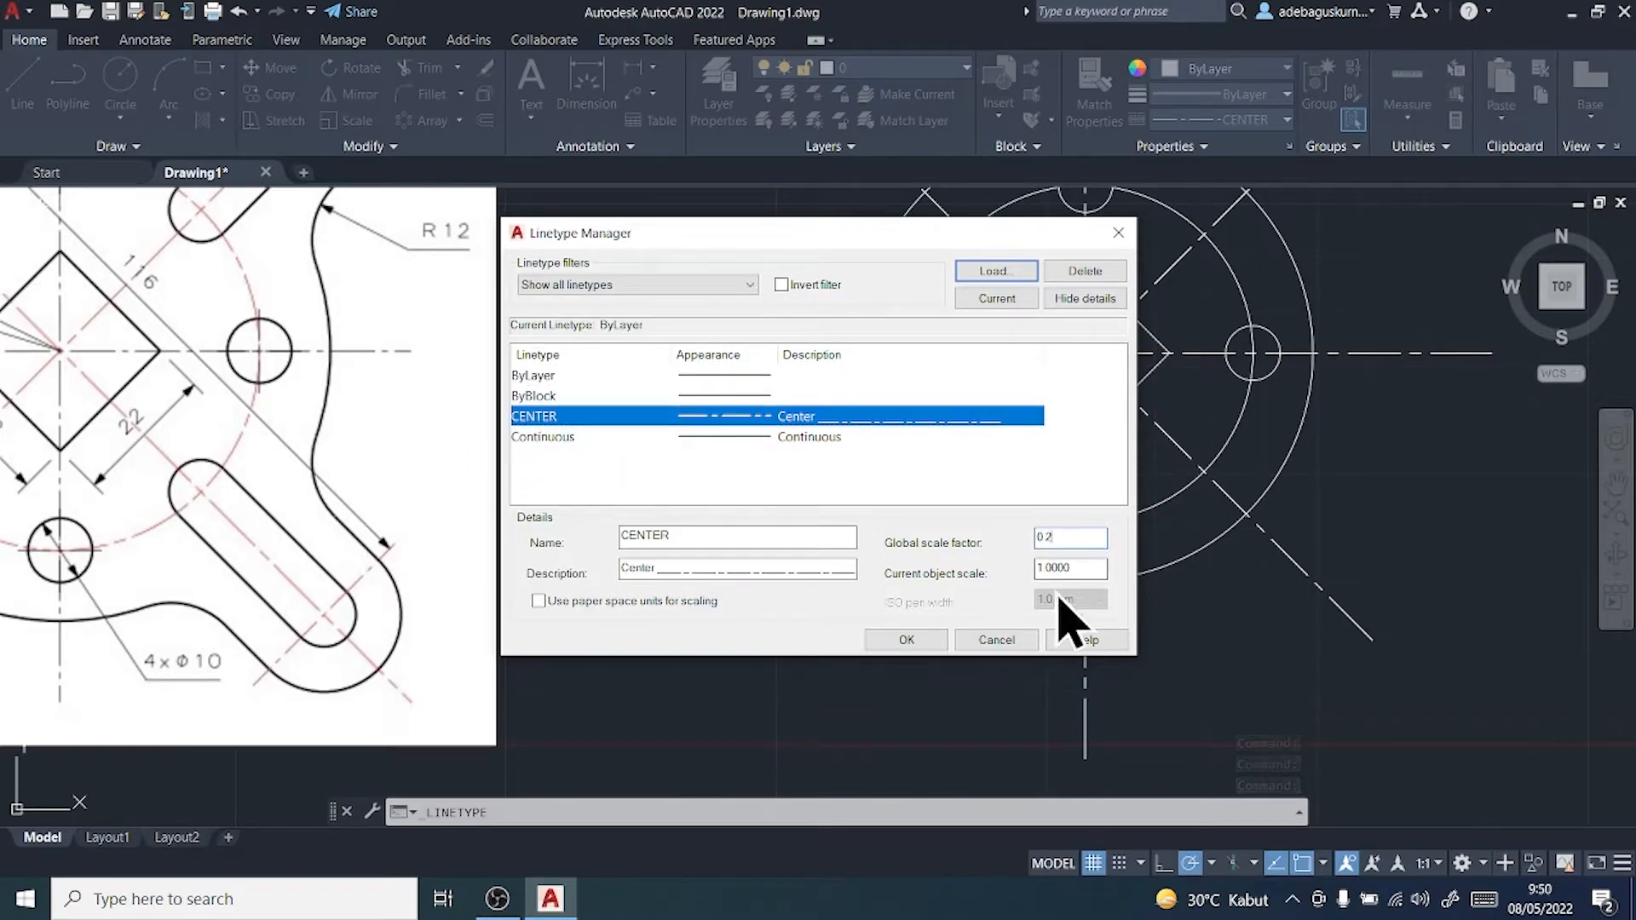
click(925, 637)
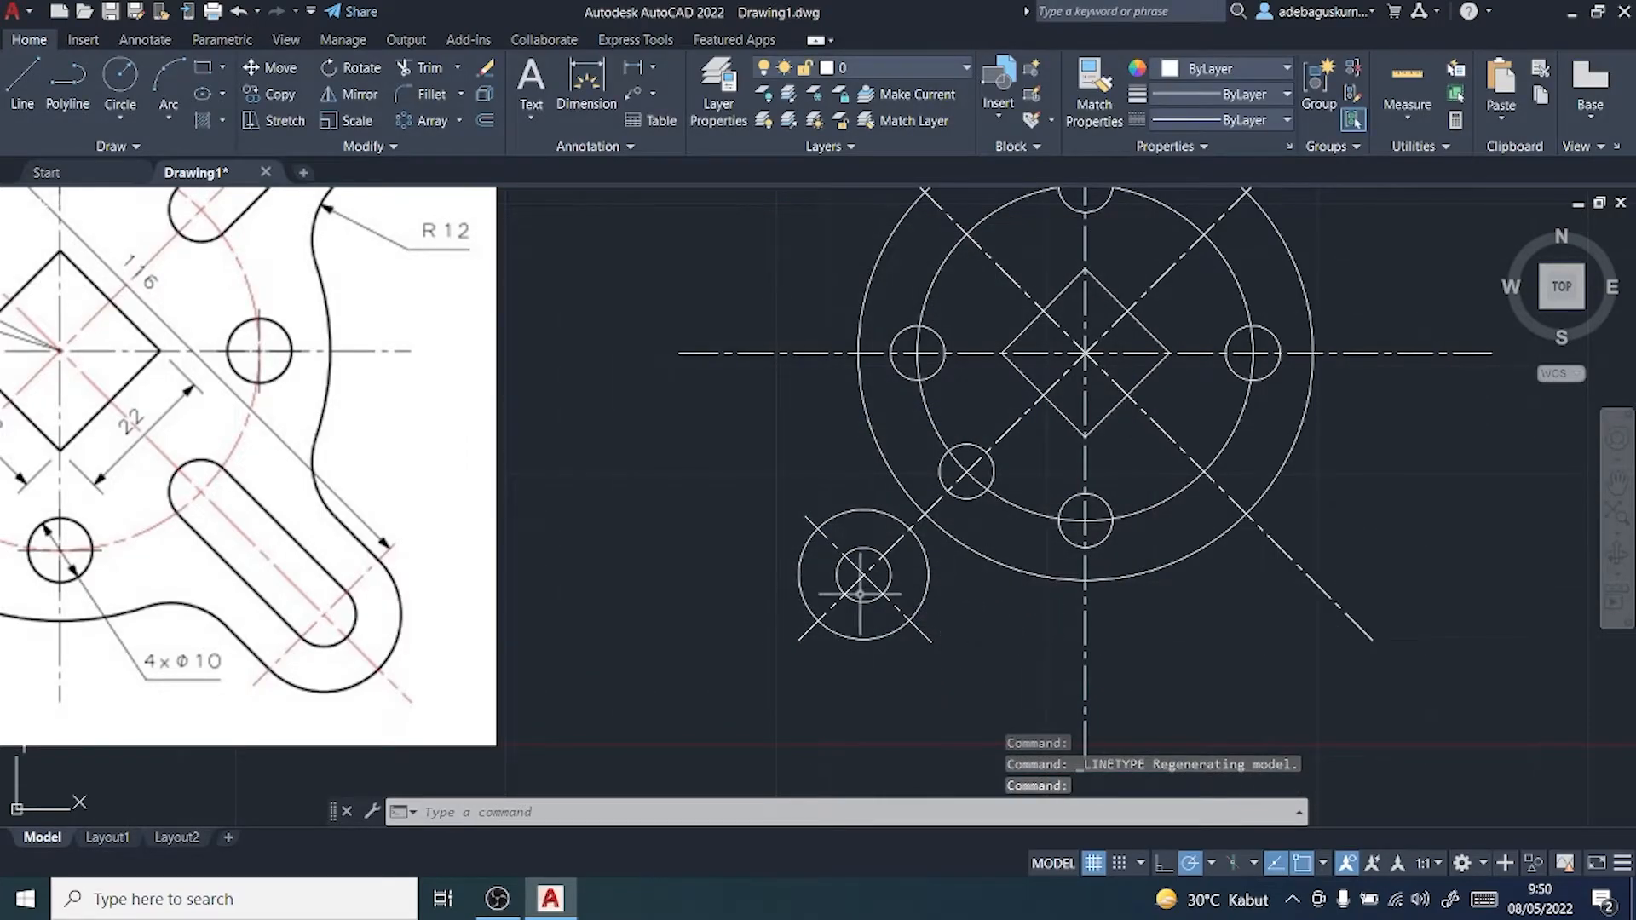
Step: Draw the arm's two outer edges parallel to the diagonal, from the radius 12 circle's crossings with its perpendicular centerline to the radius 42 circle
scroll(916, 628, down, 3)
scroll(933, 635, up, 2)
scroll(937, 635, down, 2)
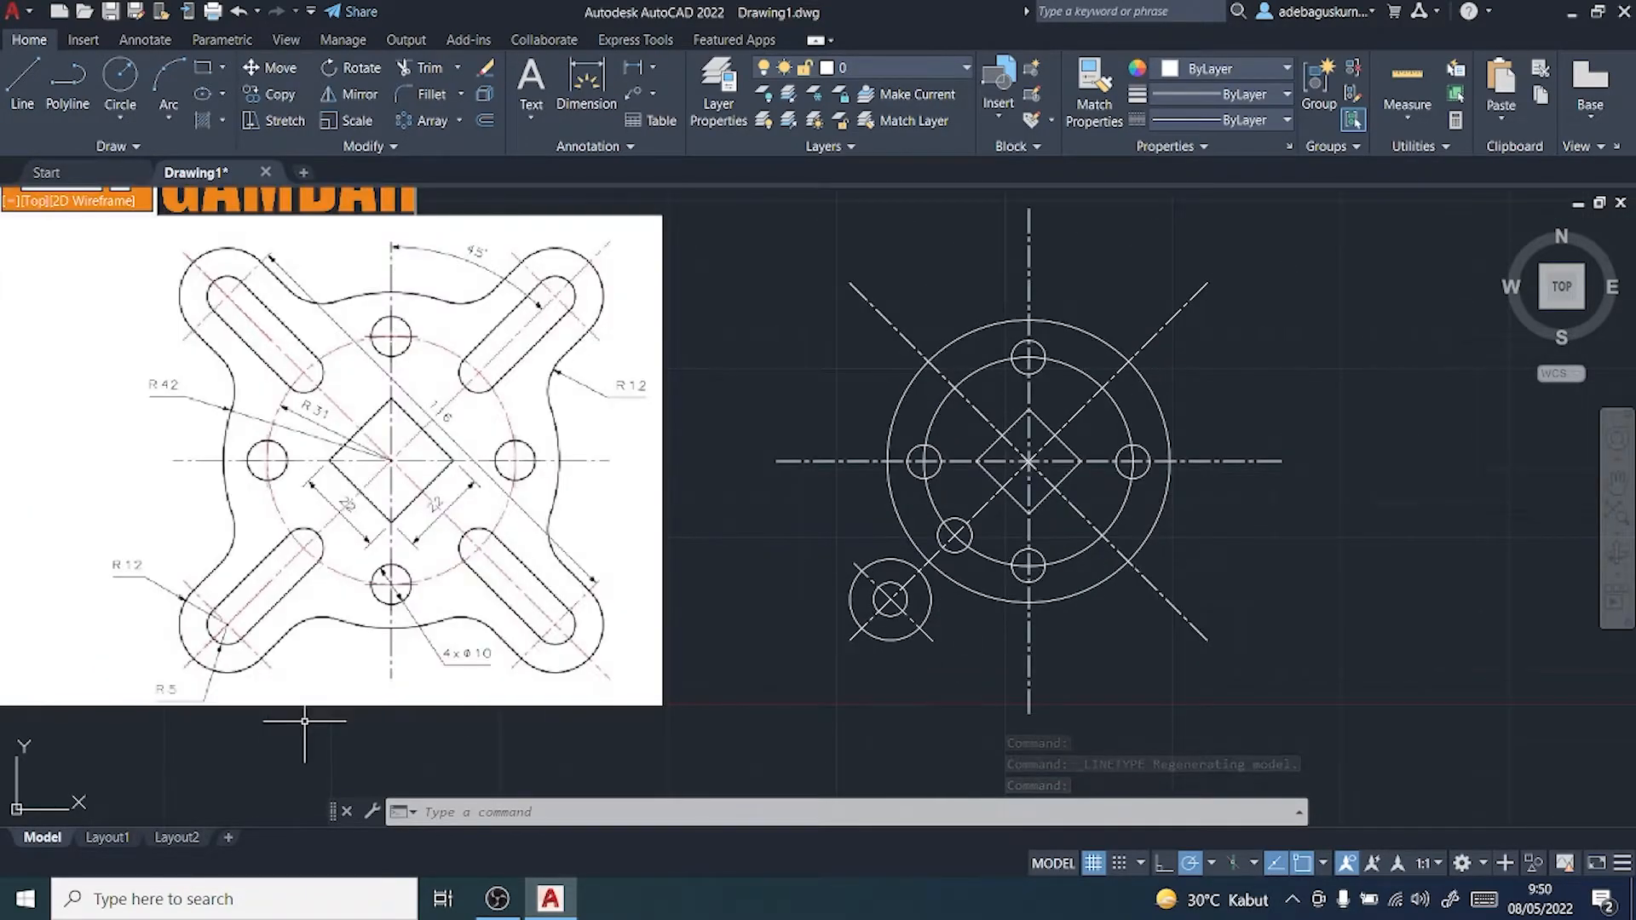
scroll(520, 720, up, 2)
scroll(525, 720, down, 2)
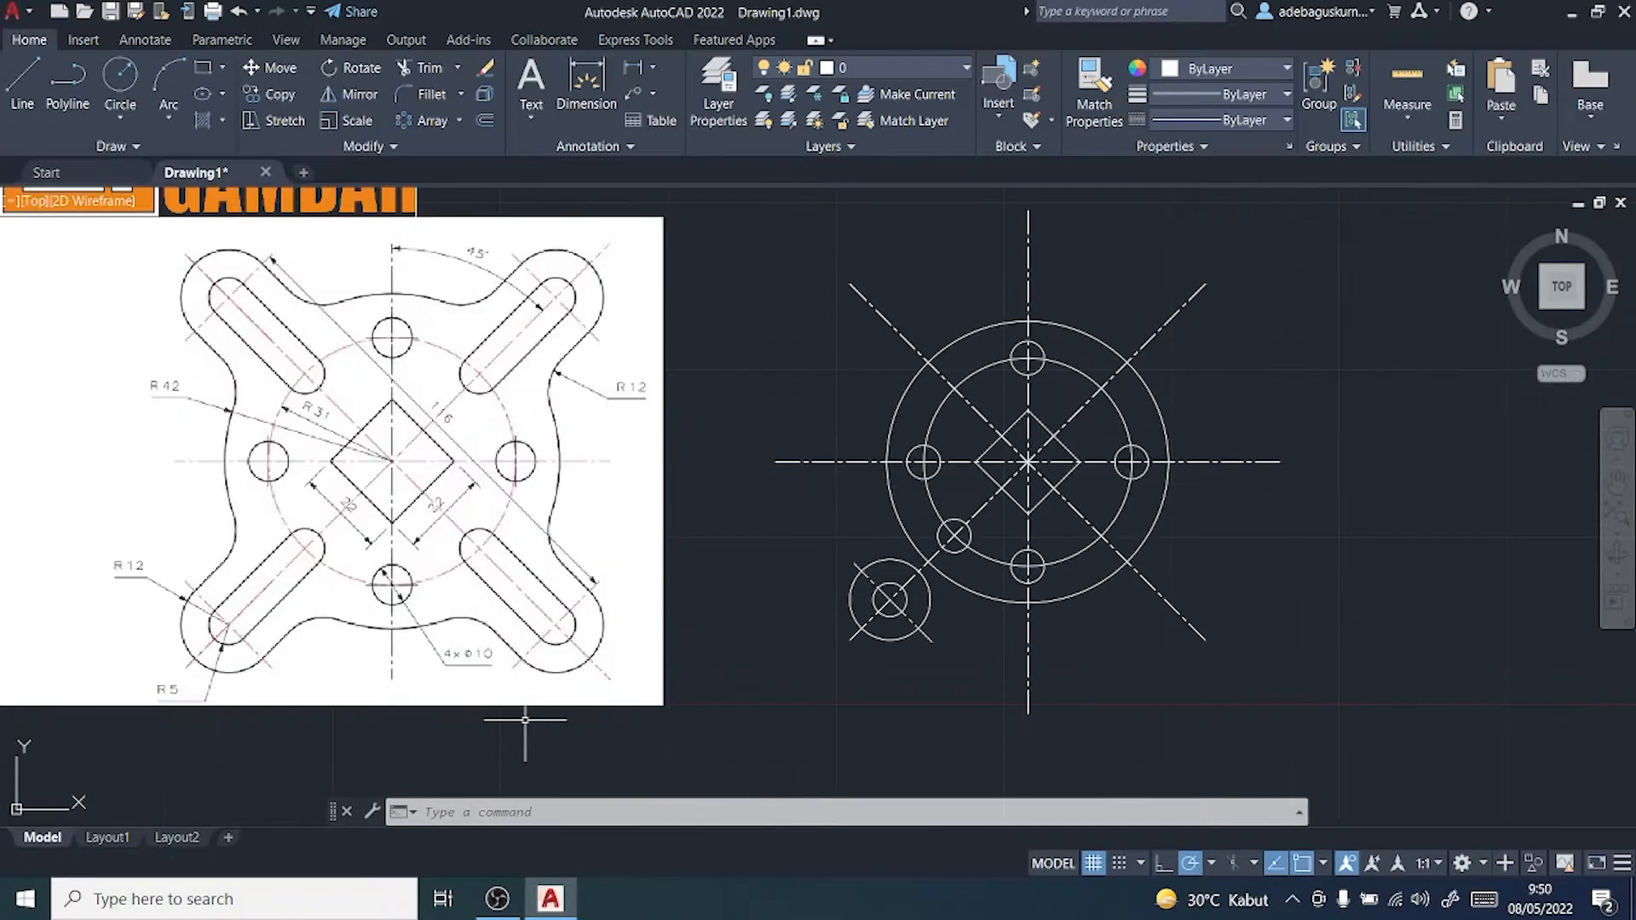
click(21, 94)
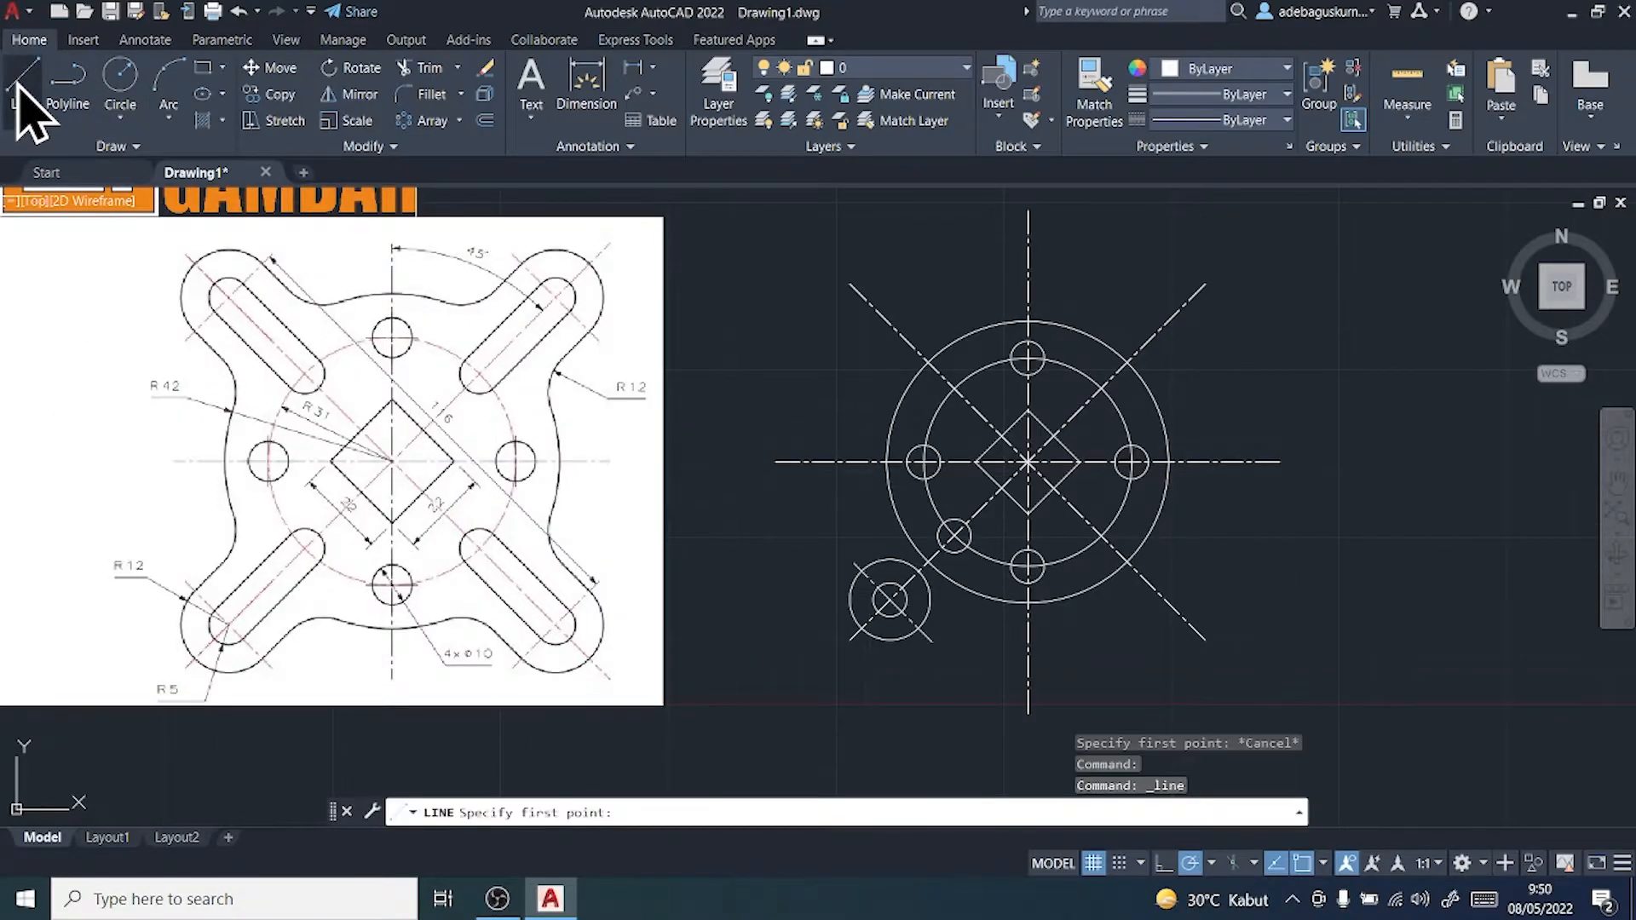
click(862, 571)
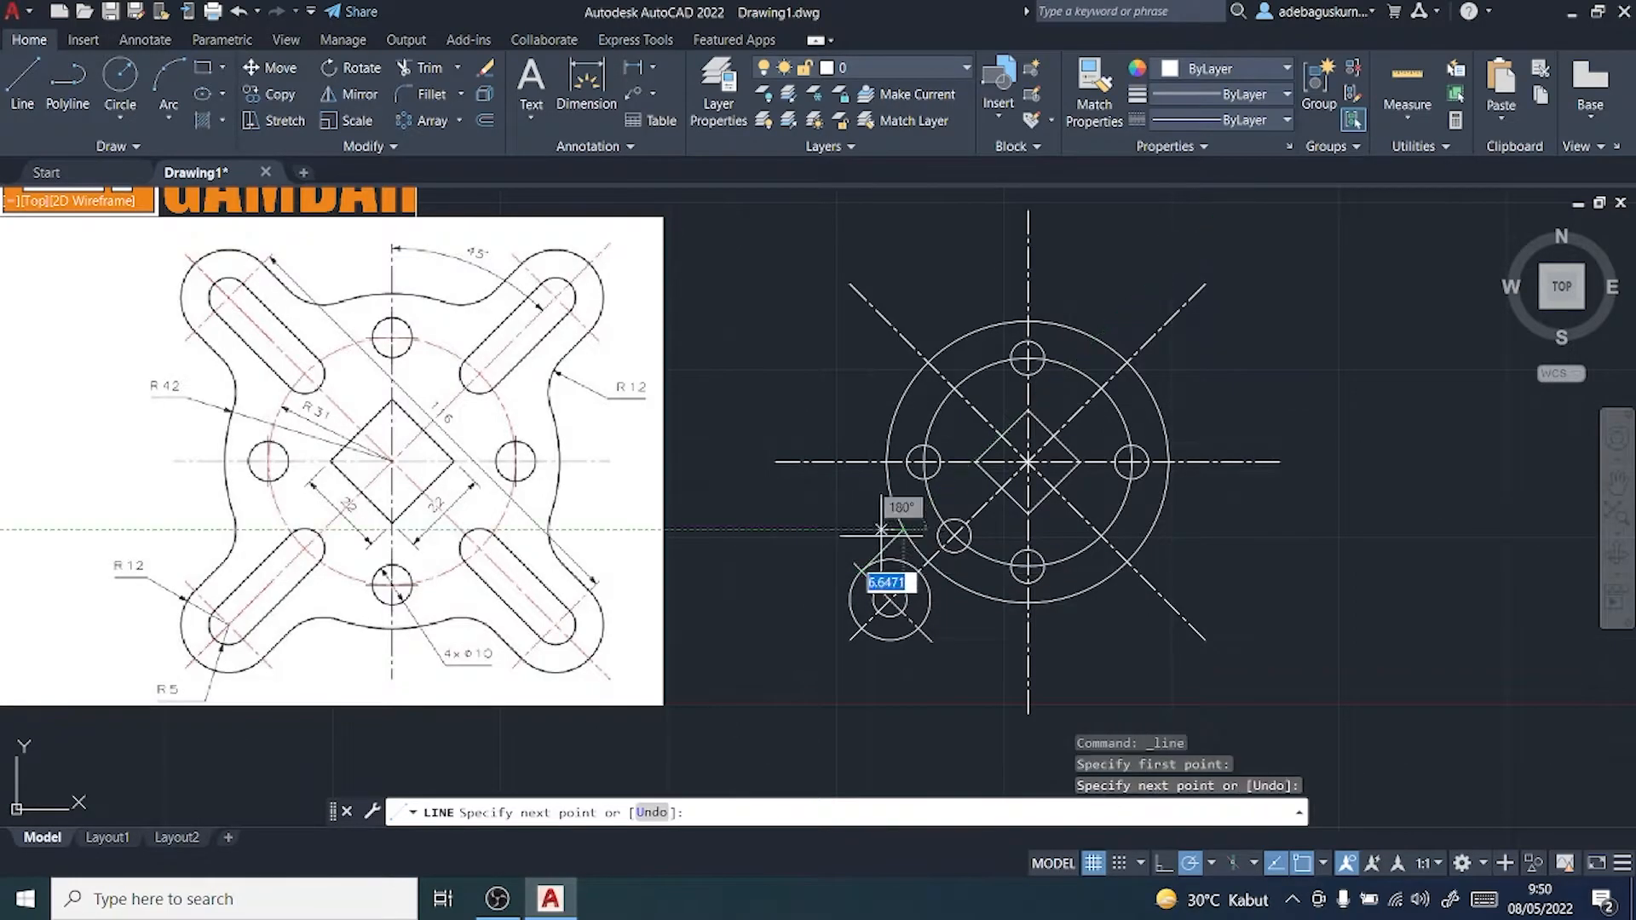
click(22, 92)
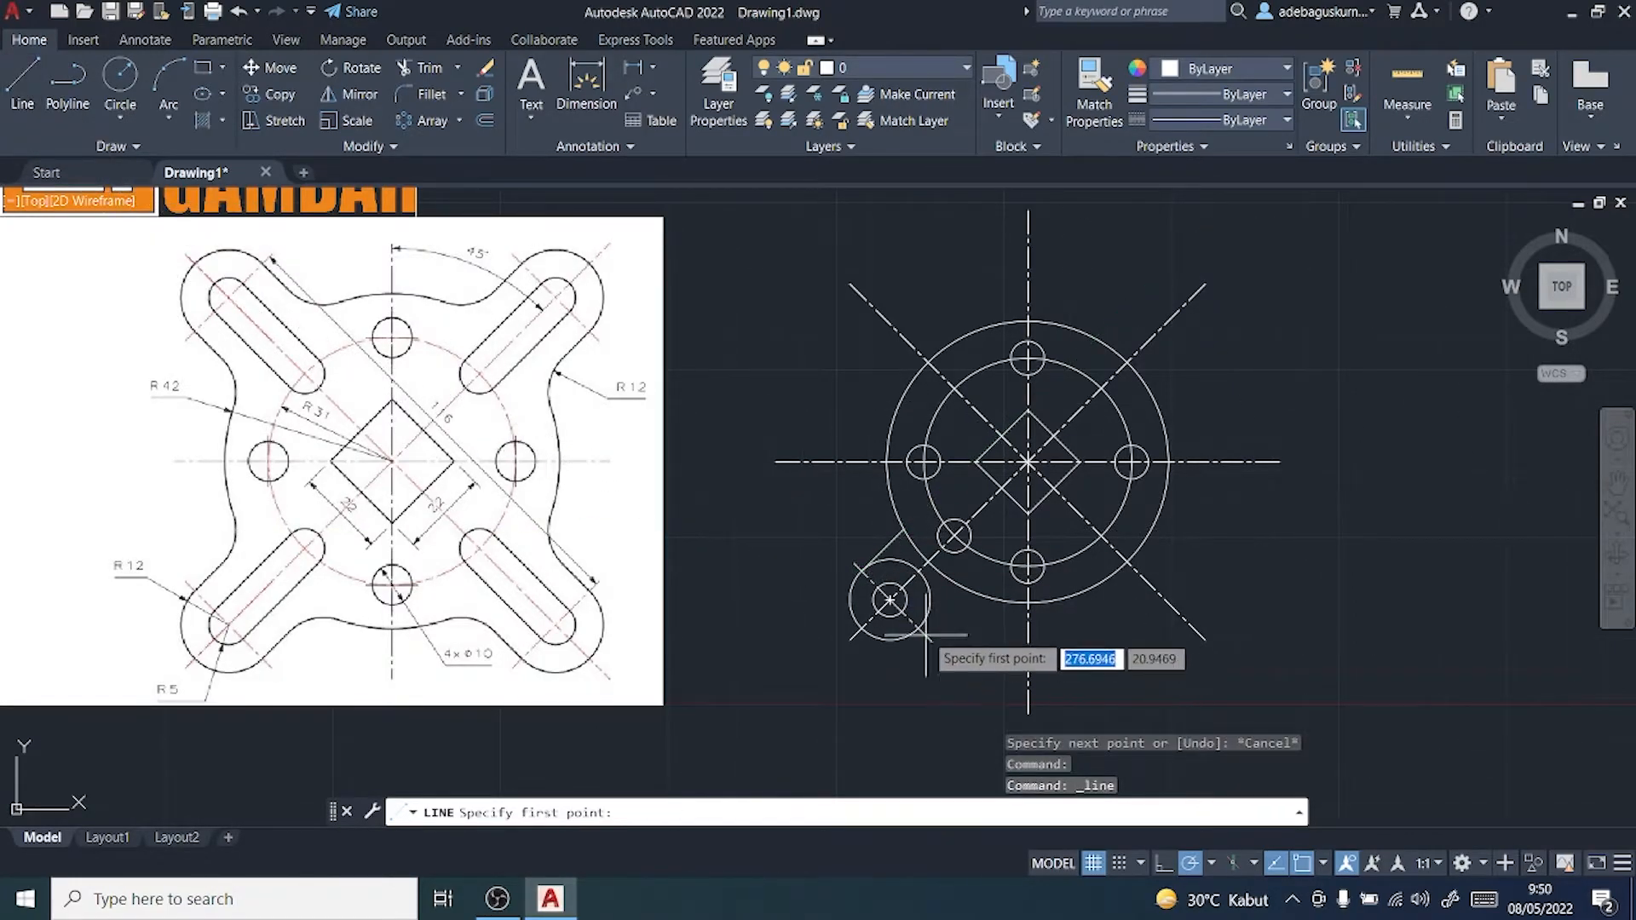
click(918, 628)
key(Escape)
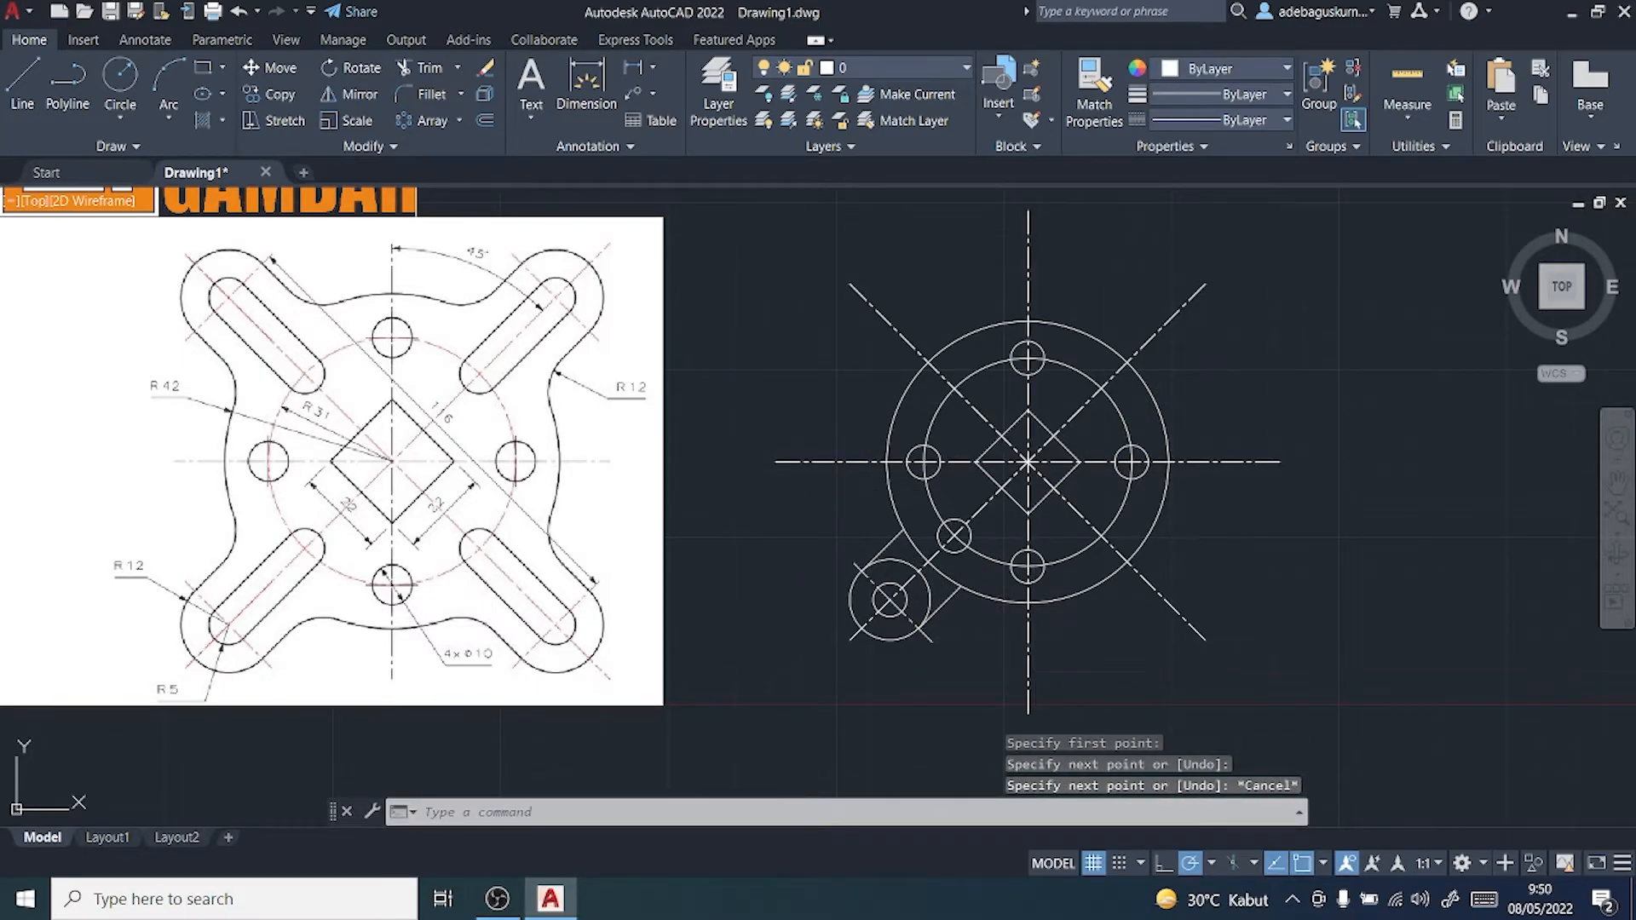
Step: Draw the slot's two straight sides parallel to the diagonal, joining the outer radius 5 circle to the inner radius 5 circle
click(23, 91)
scroll(877, 631, up, 2)
scroll(877, 630, up, 2)
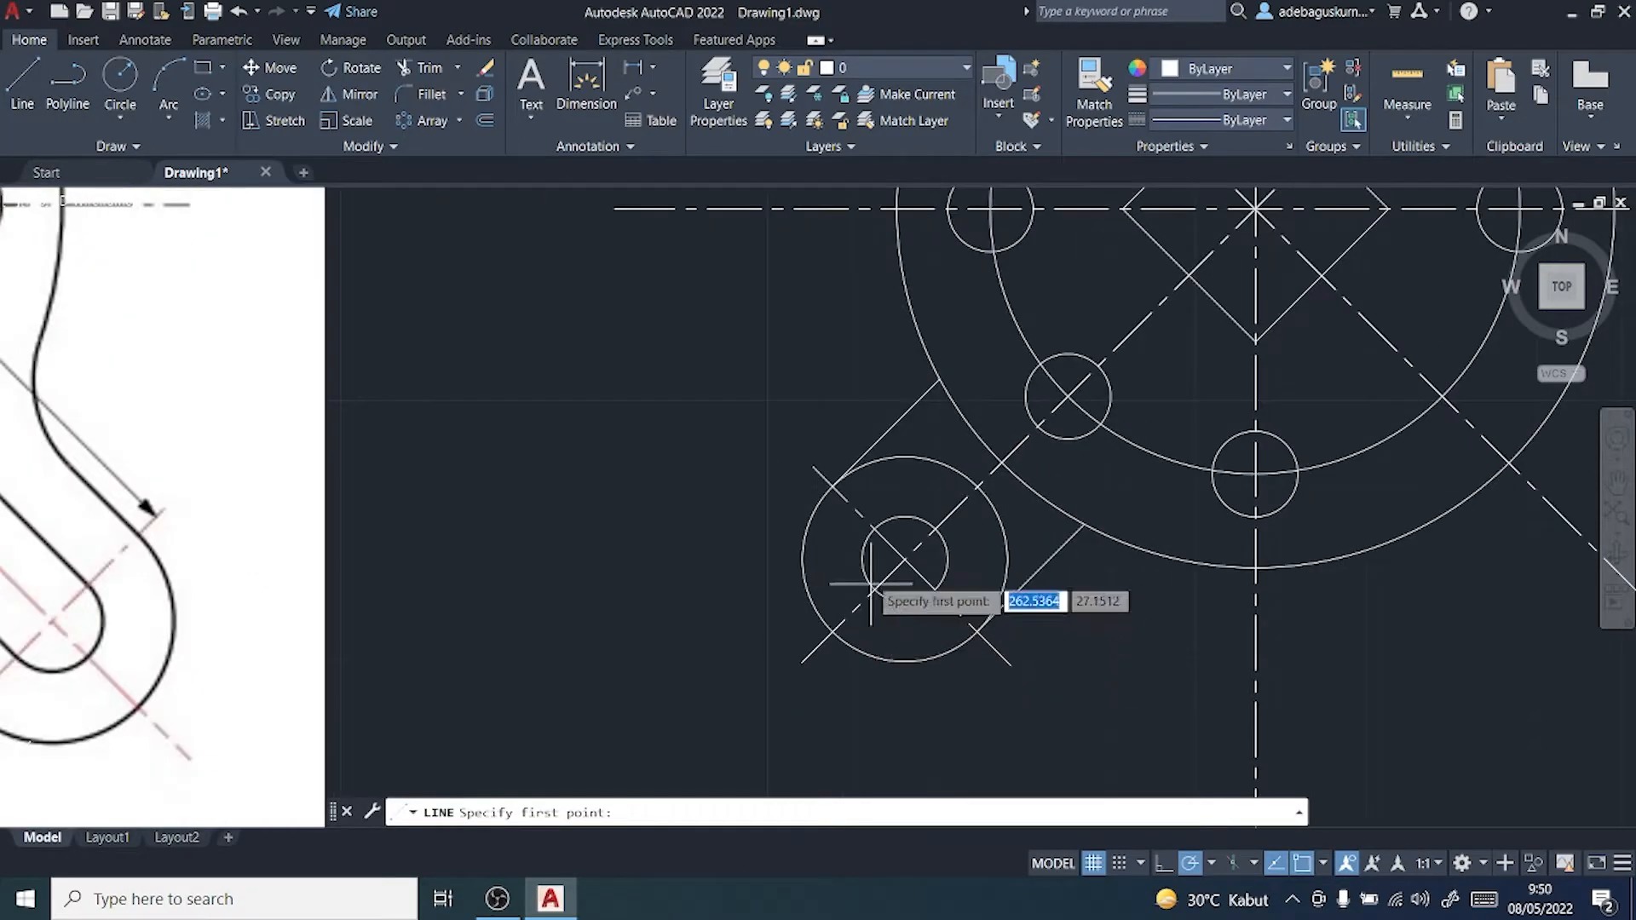
click(874, 529)
click(1037, 366)
key(Escape)
click(23, 94)
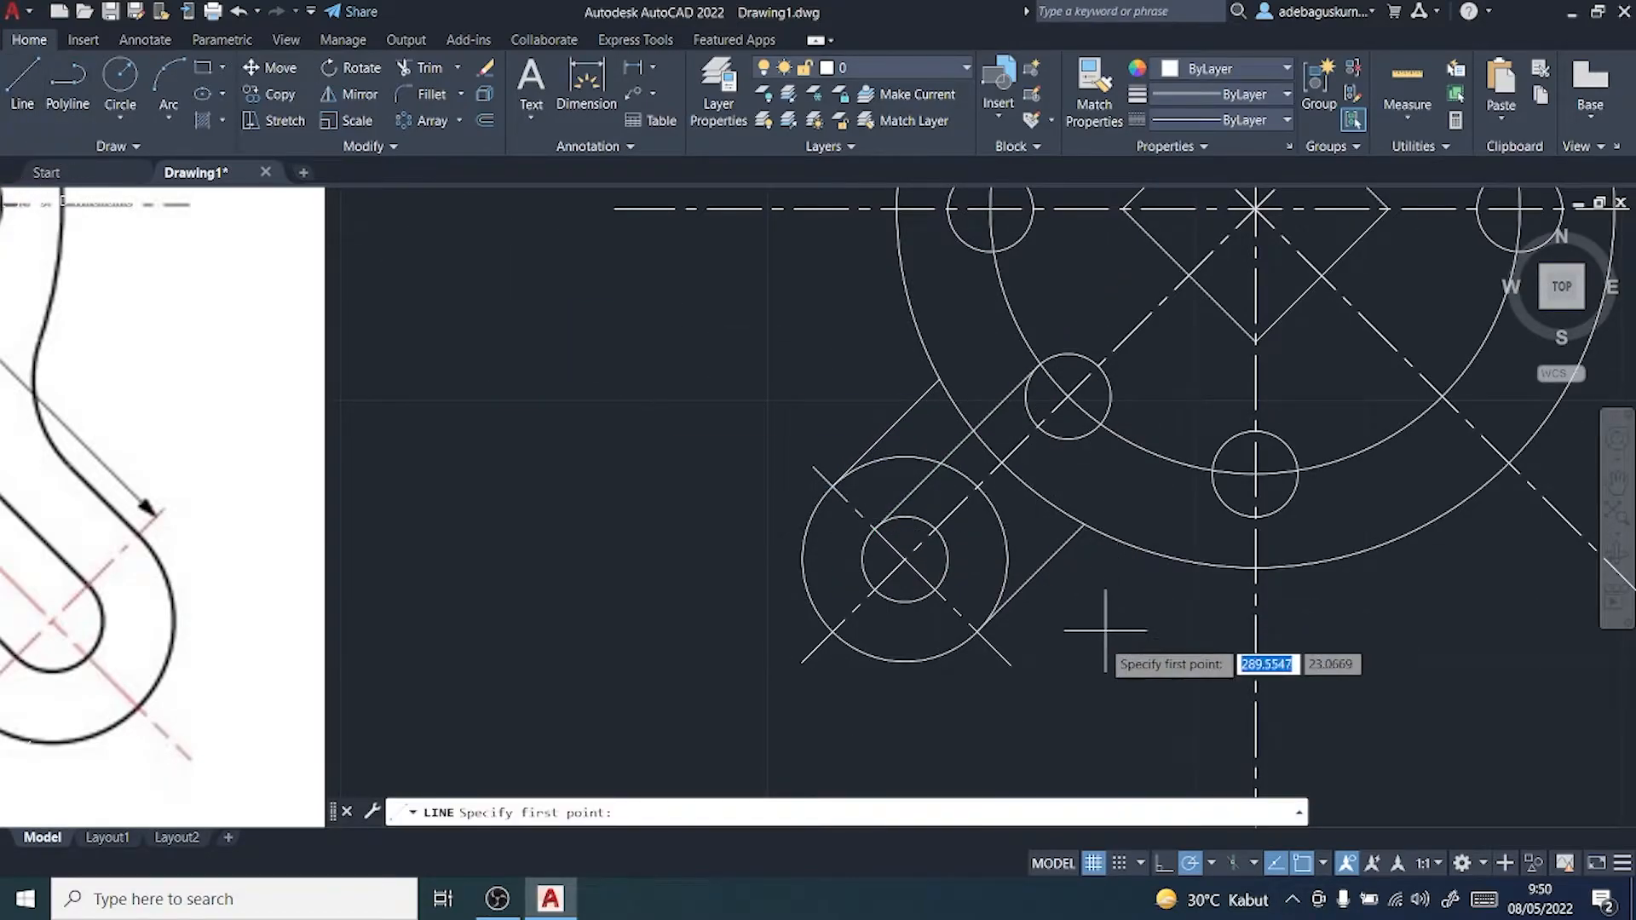
click(944, 590)
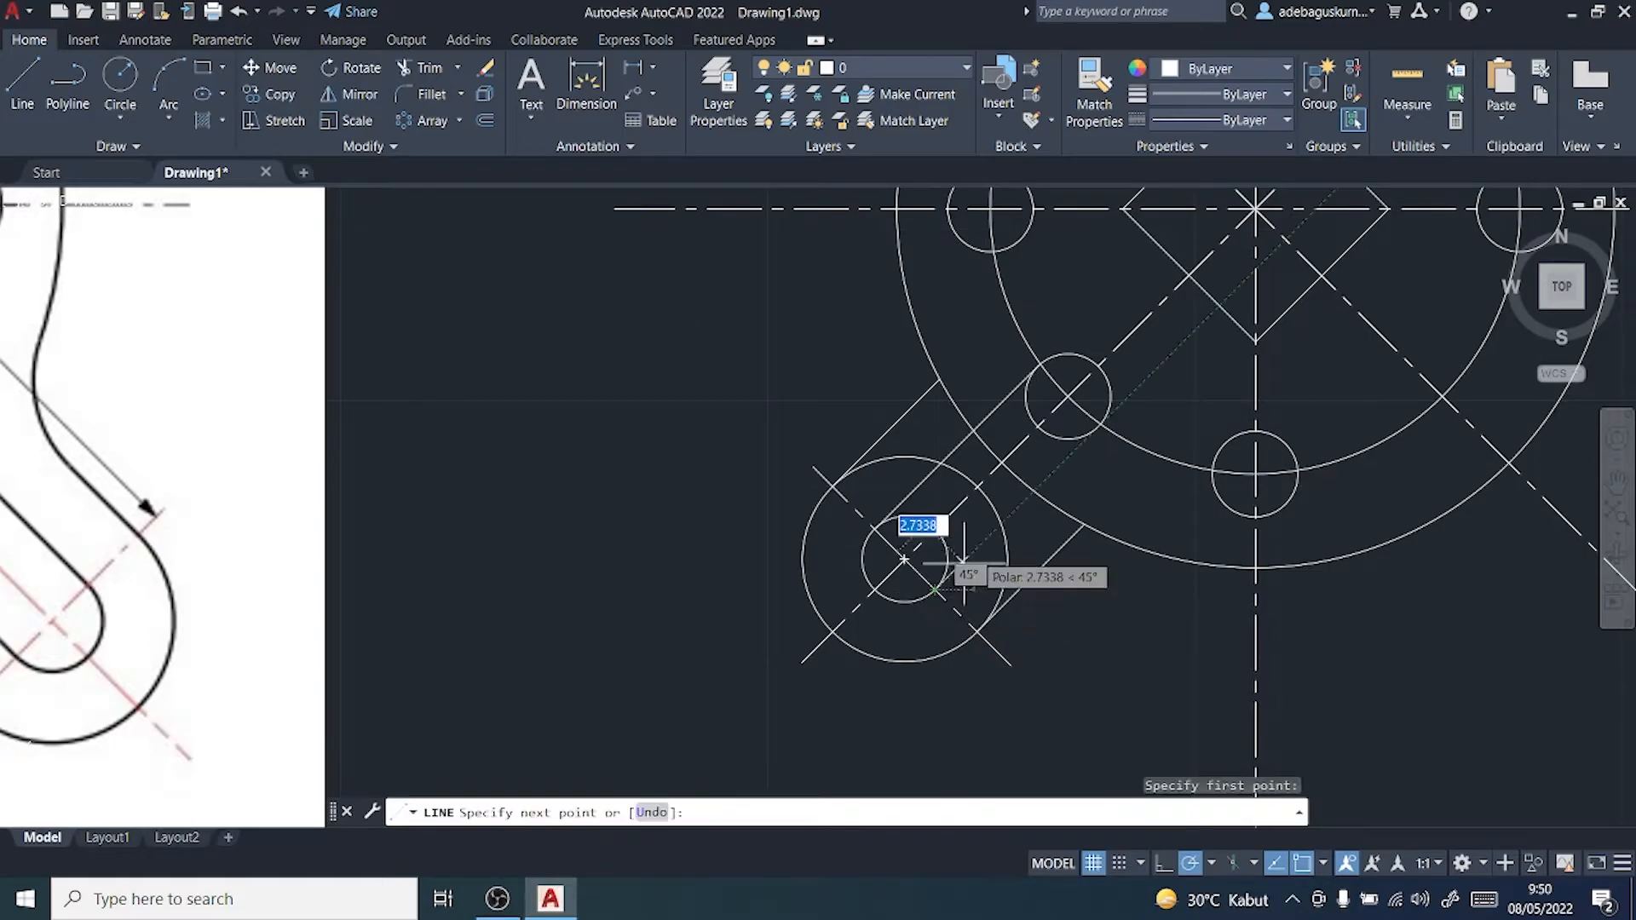
click(1101, 424)
key(Escape)
Step: Trim the inward-facing arc of the radius 12 circle and the arcs of both radius 5 circles that lie inside the slot
scroll(1074, 713, down, 2)
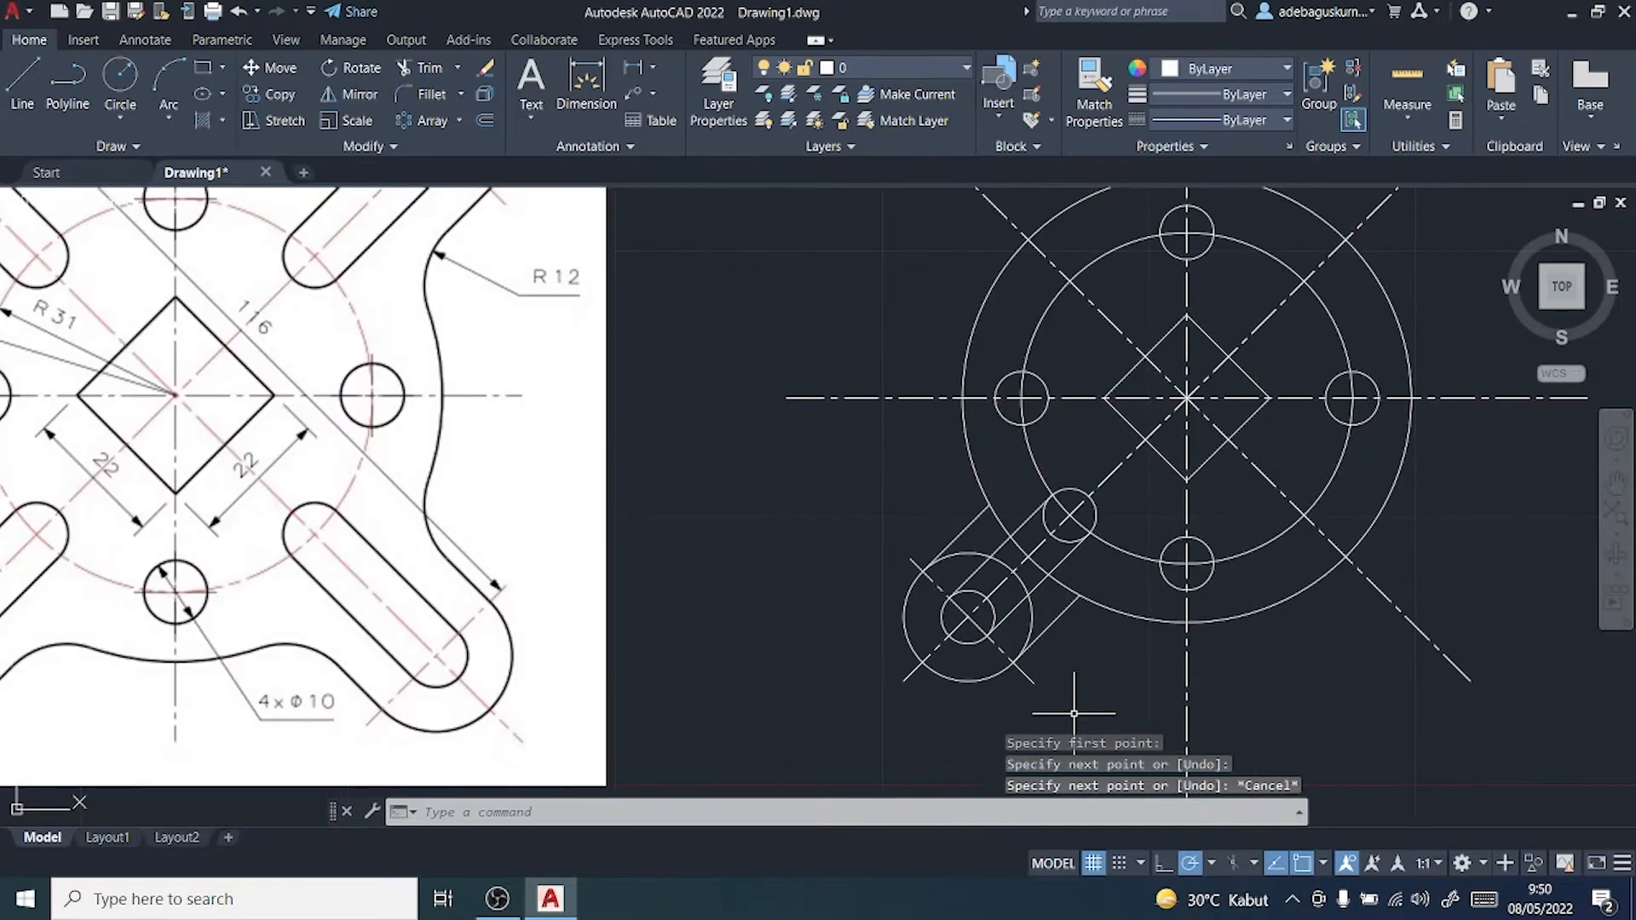
scroll(1072, 713, down, 2)
scroll(1069, 709, up, 2)
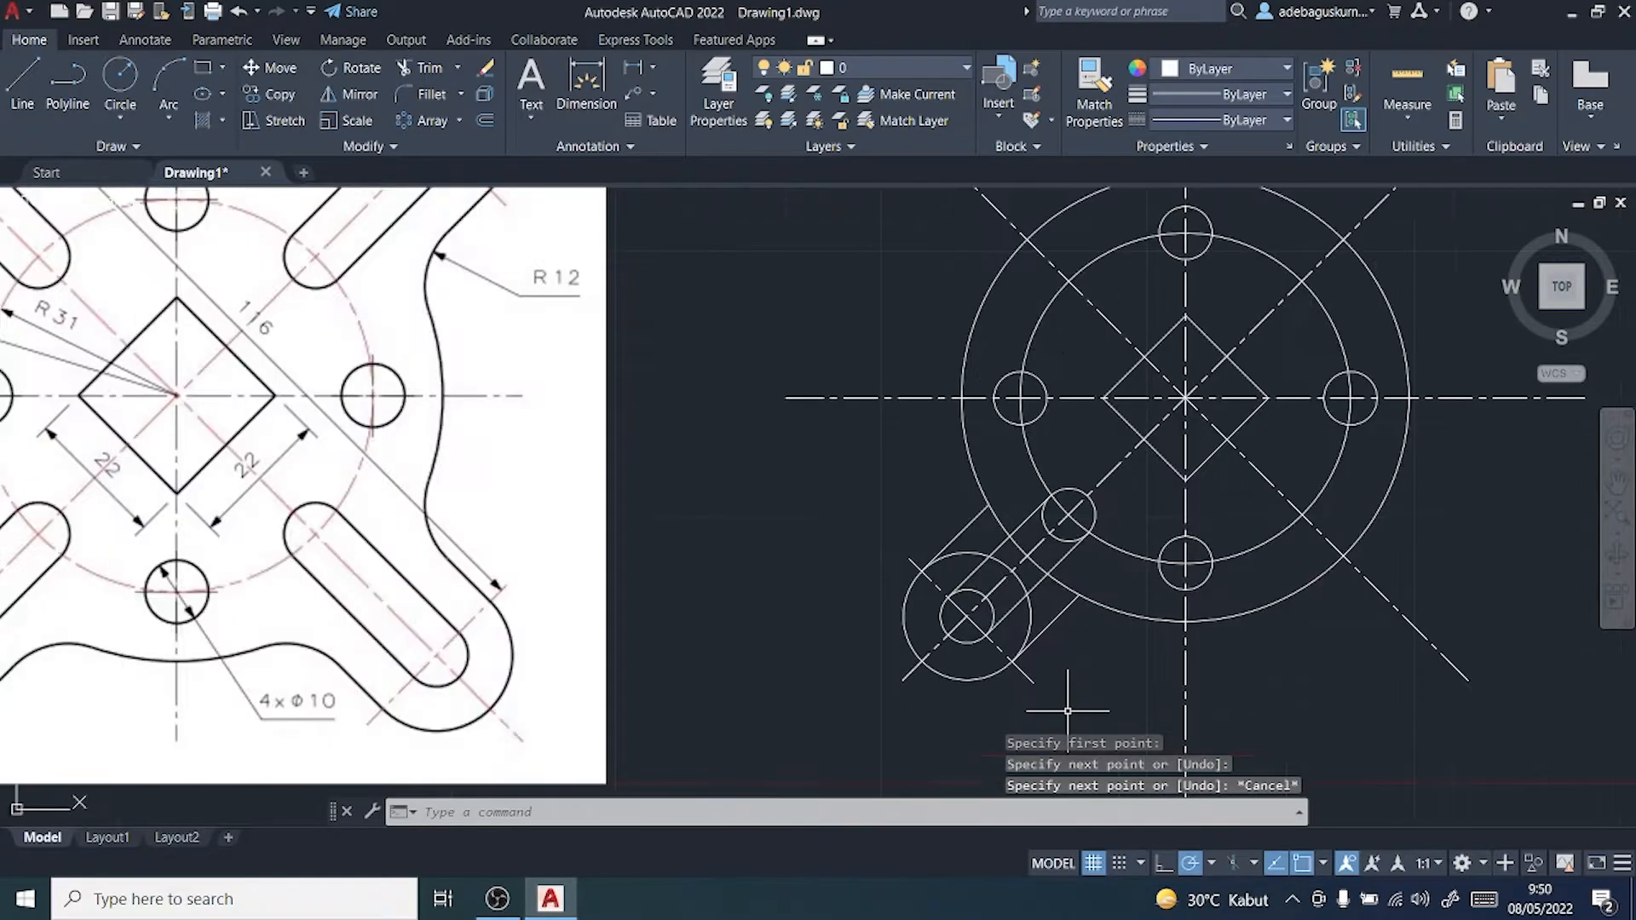
middle_drag(1059, 694, 1121, 647)
scroll(1113, 644, down, 2)
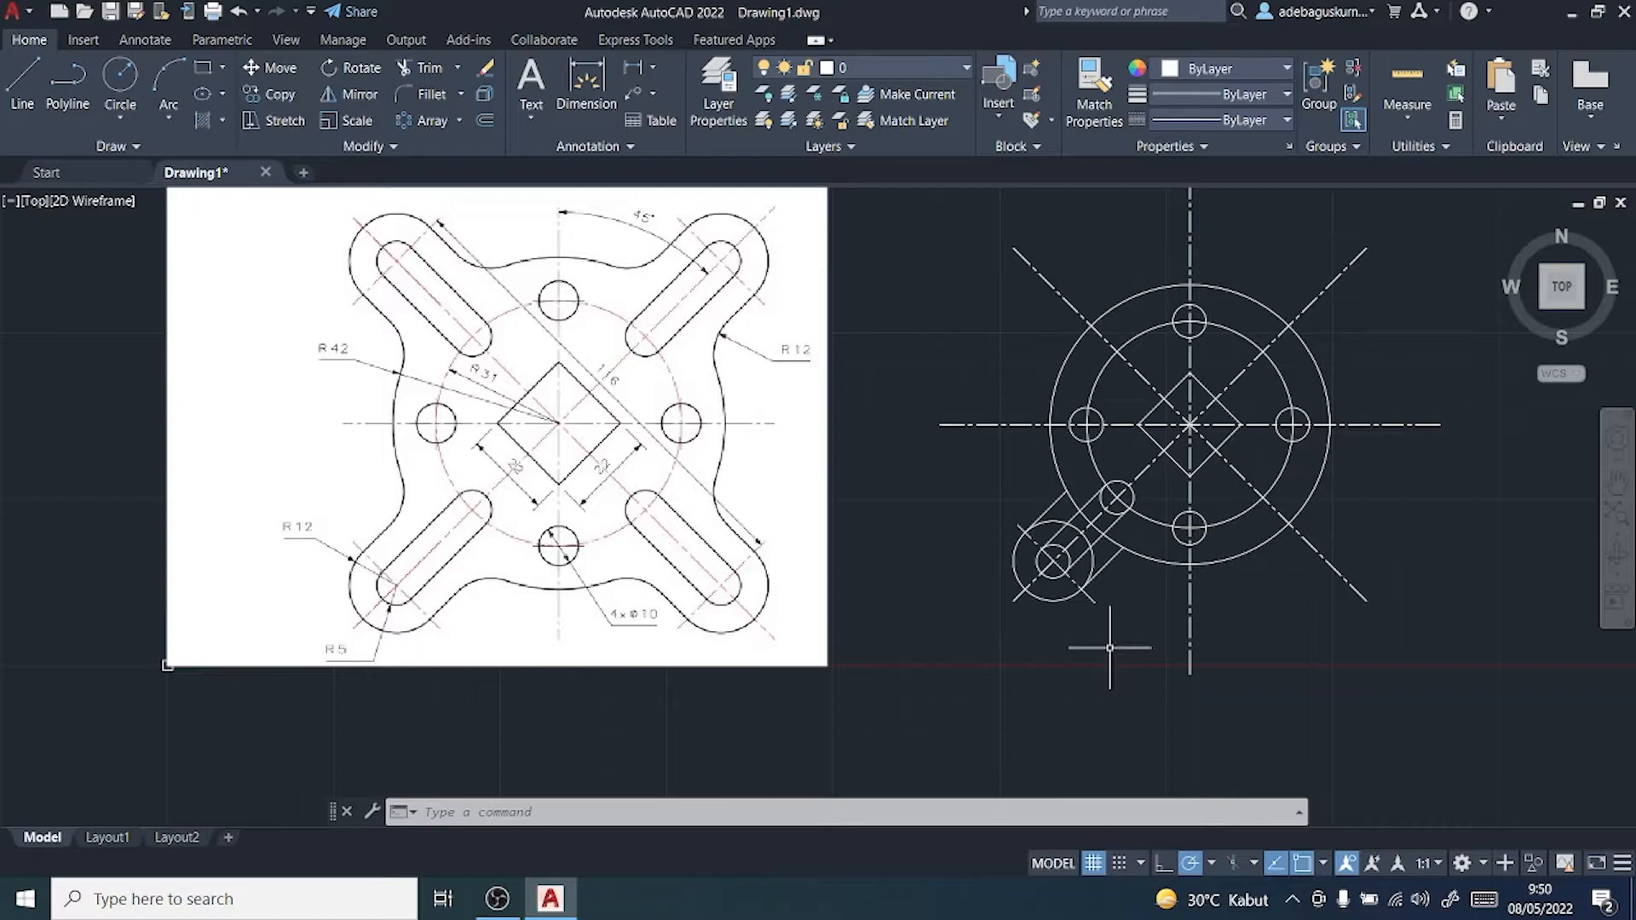
scroll(1108, 650, up, 2)
scroll(1185, 656, down, 1)
scroll(1117, 594, up, 2)
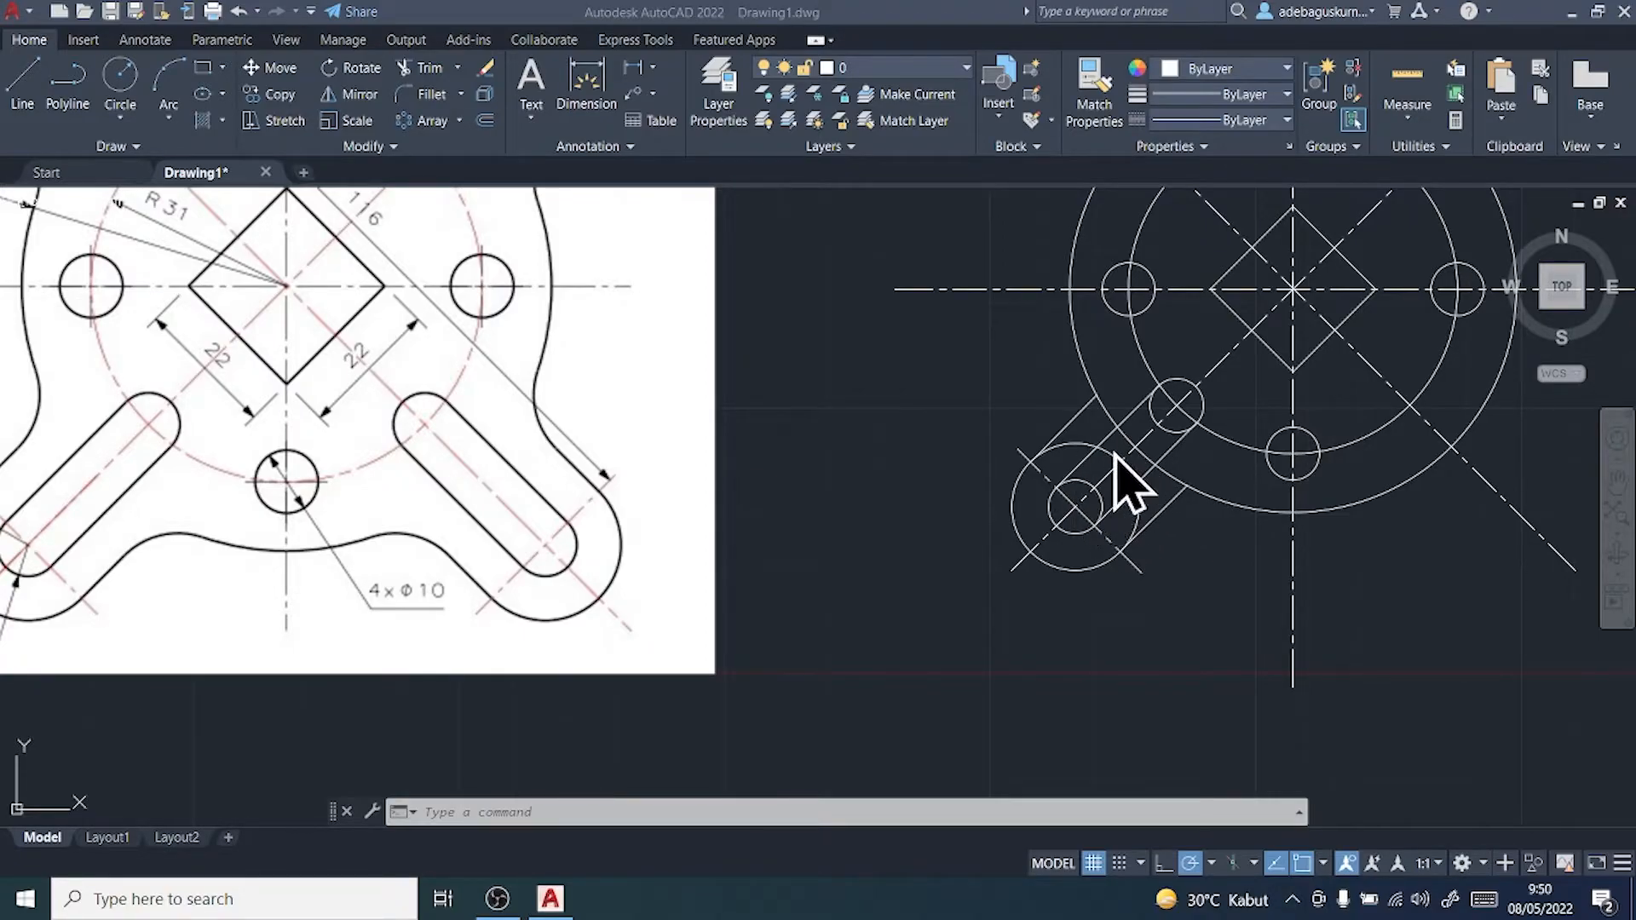
click(439, 81)
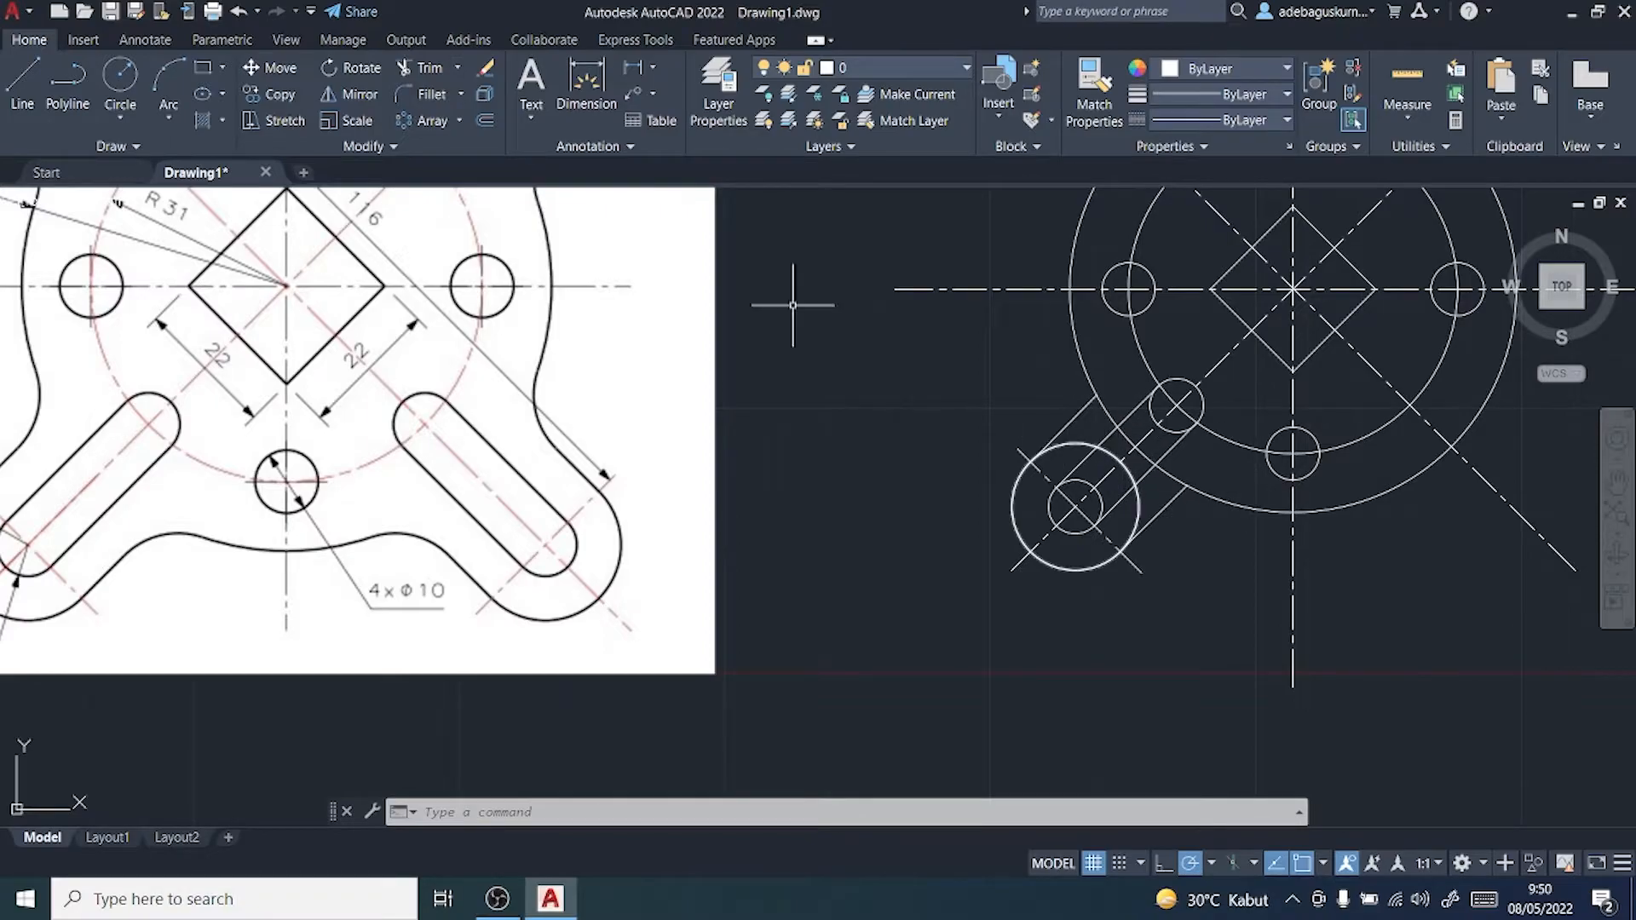
click(410, 69)
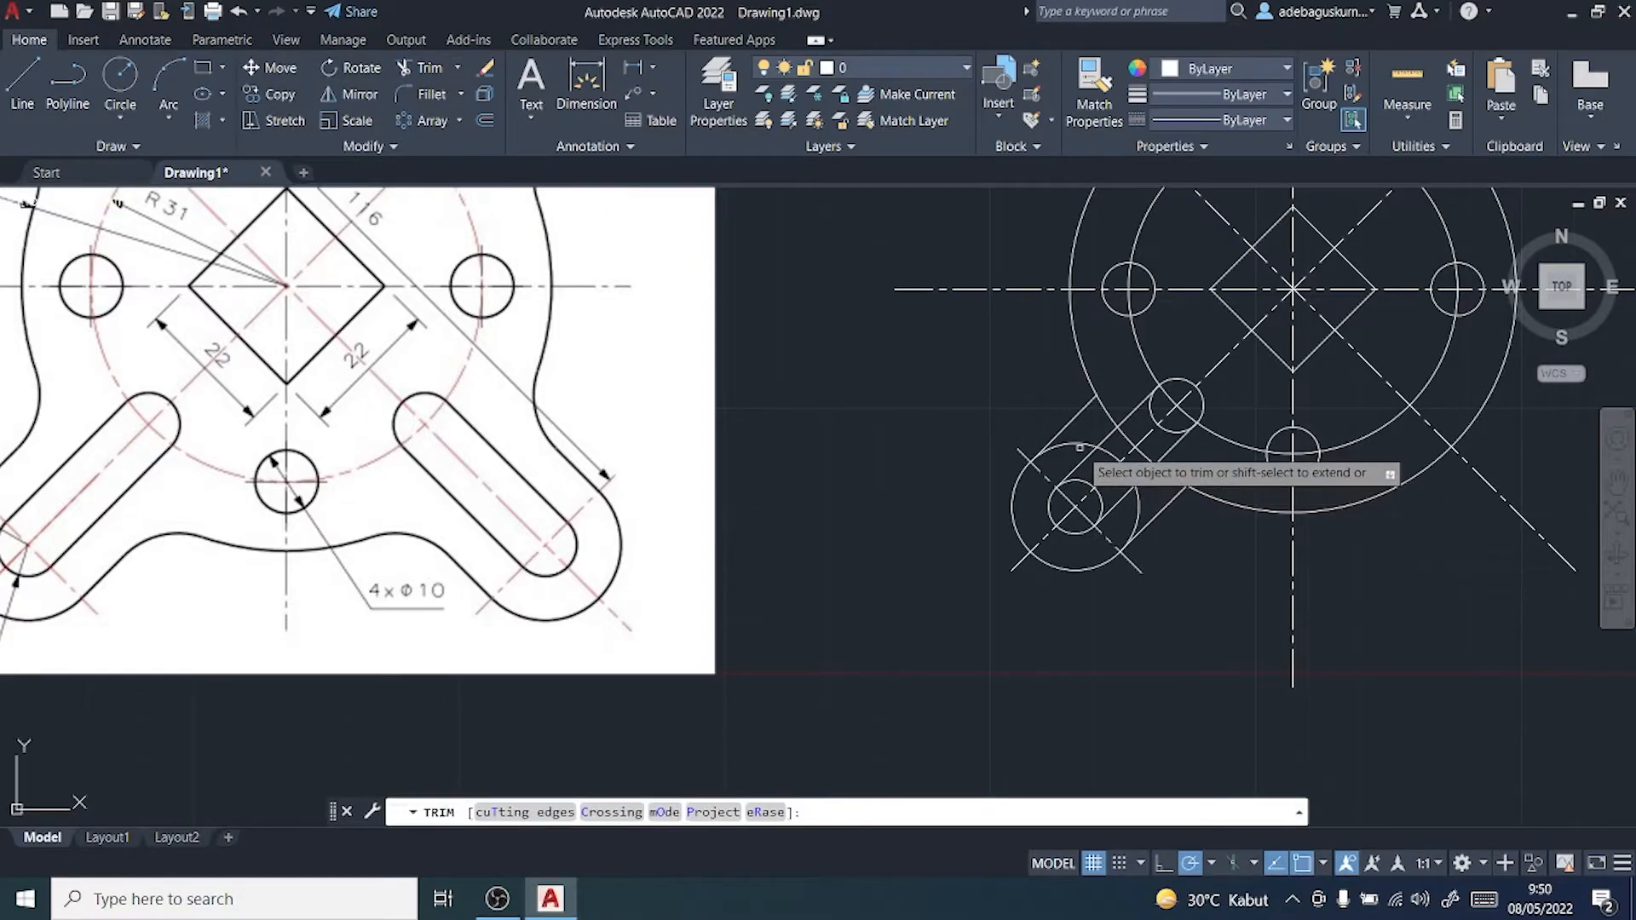
click(1106, 459)
click(1125, 470)
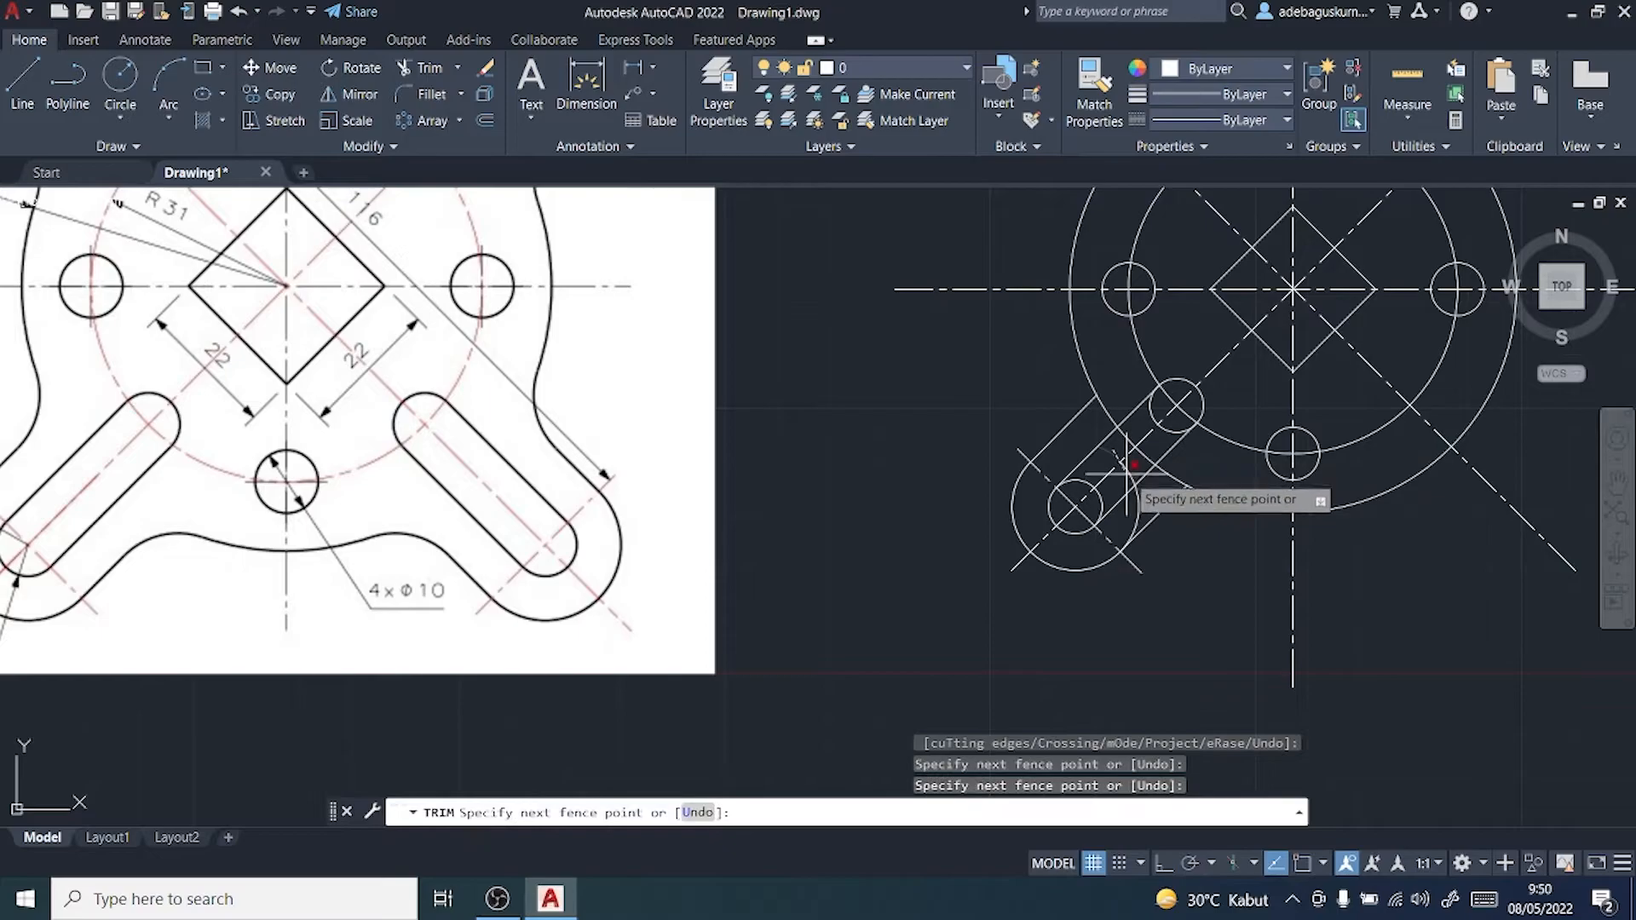
key(Return)
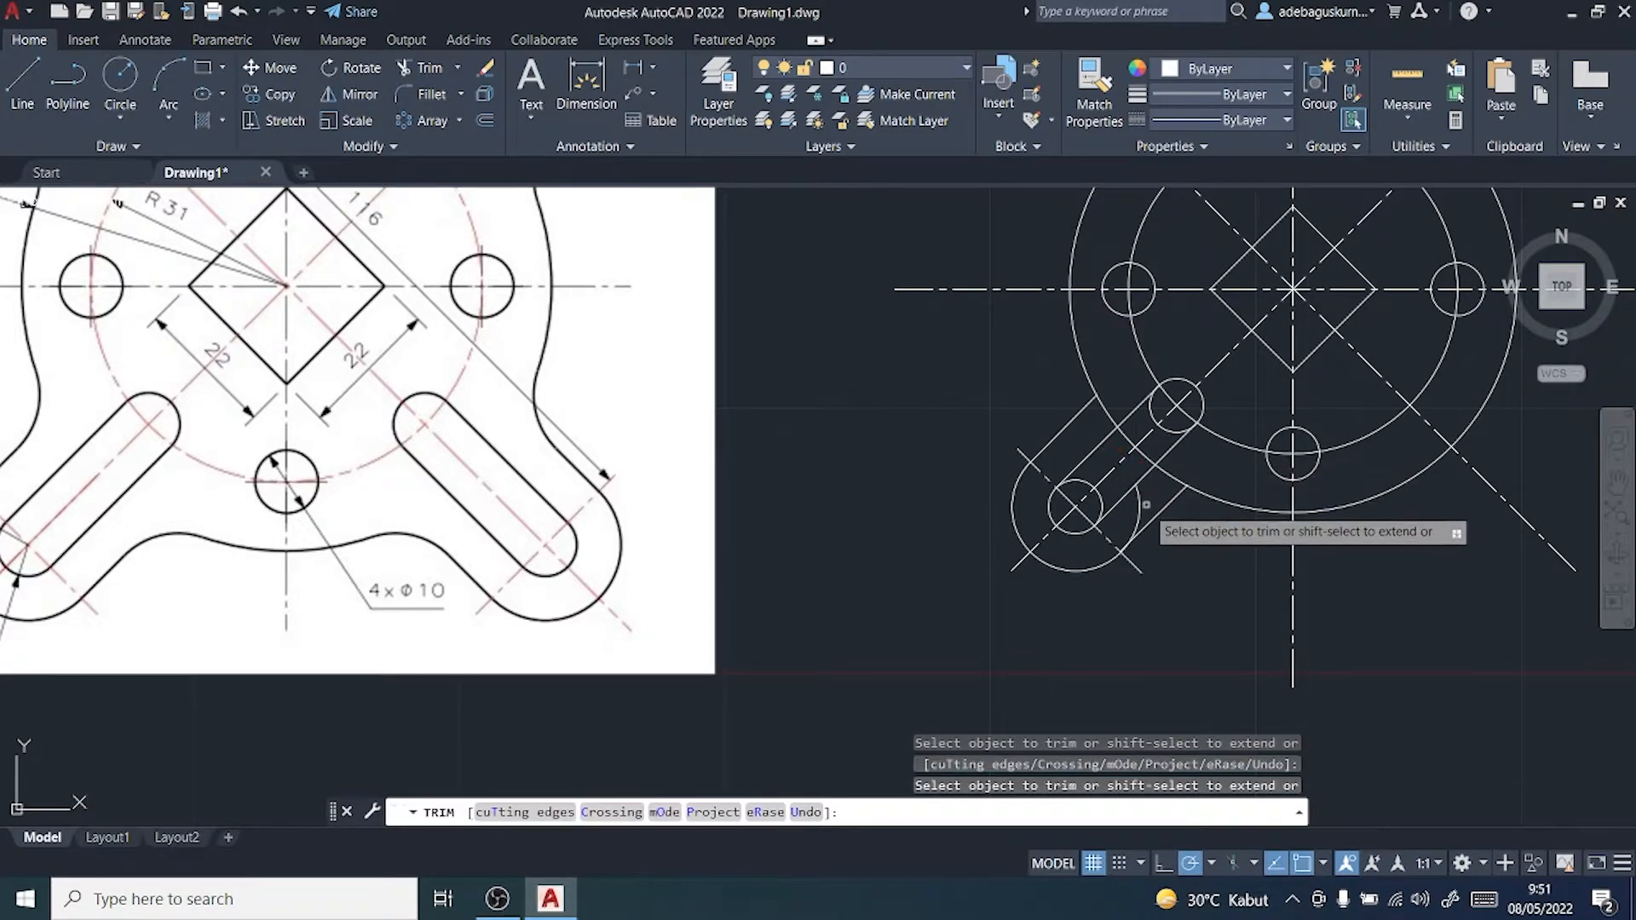
click(1094, 493)
click(1153, 413)
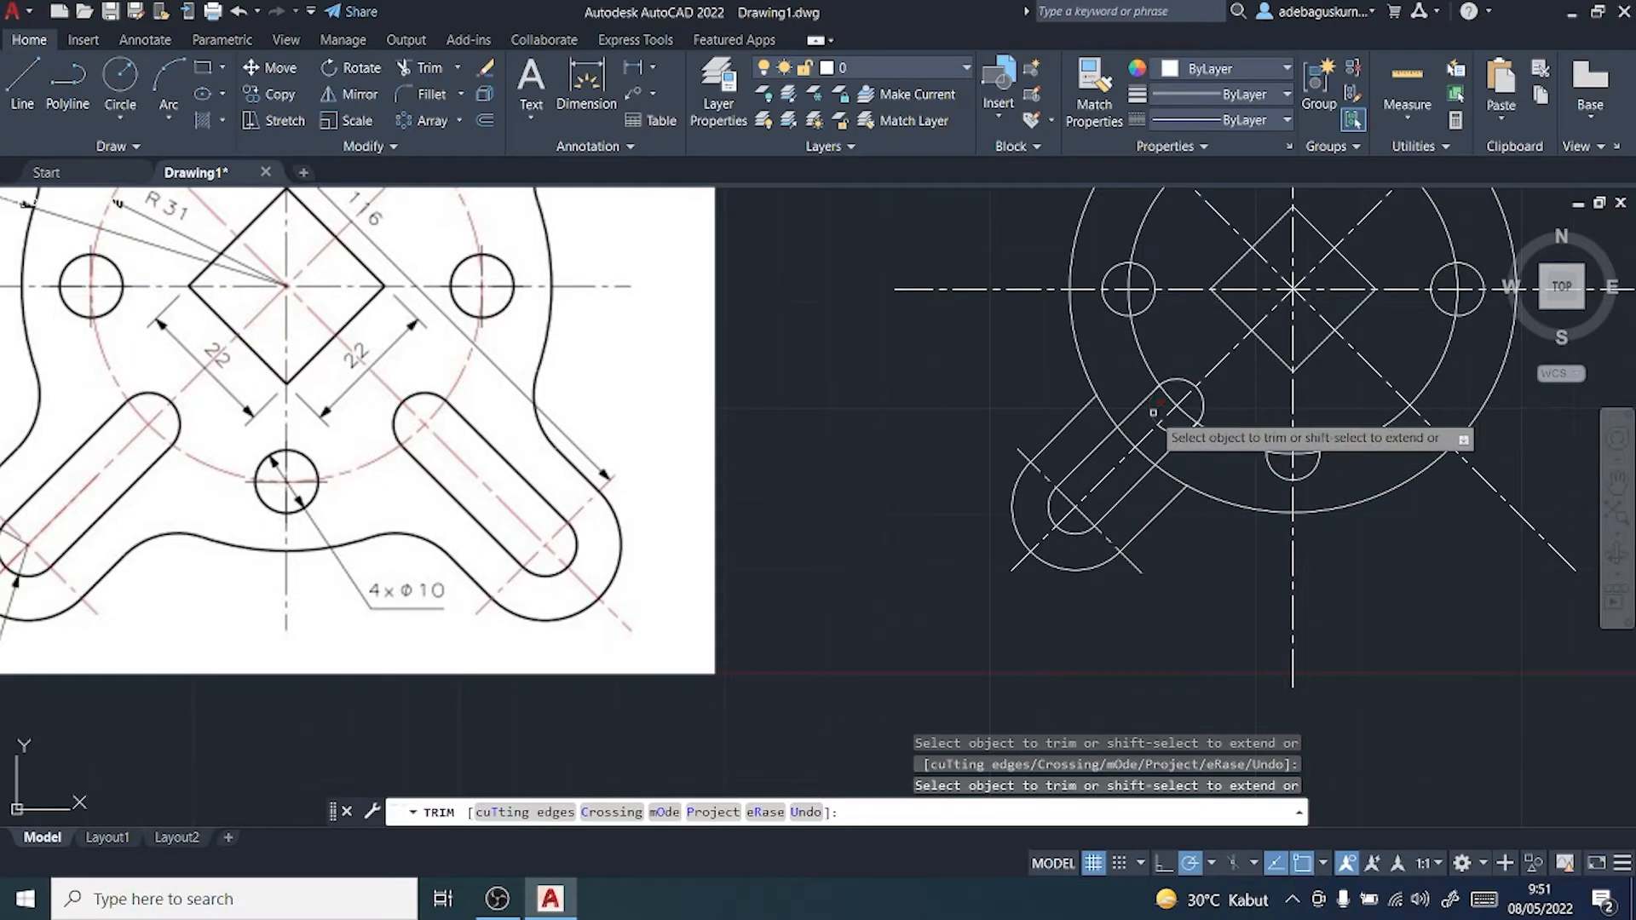
Step: Examine the junctions between the slot's straight sides and its end arcs for leftover segments
scroll(1153, 409, up, 5)
scroll(1153, 401, up, 8)
scroll(1132, 540, down, 5)
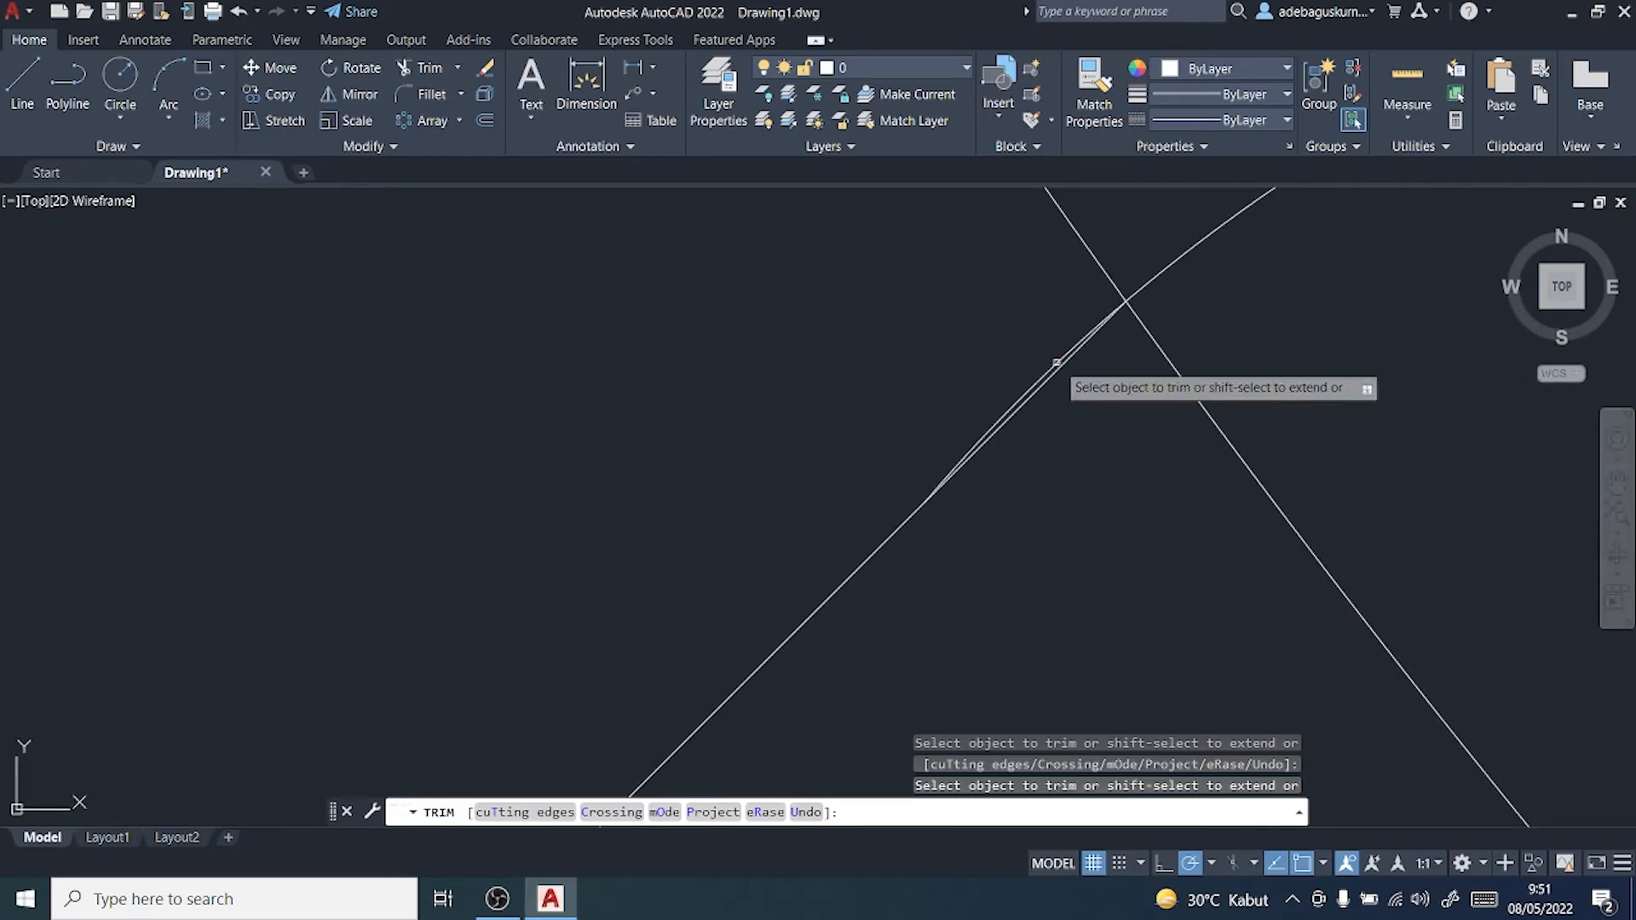
scroll(1065, 383, down, 5)
middle_drag(1168, 573, 1104, 378)
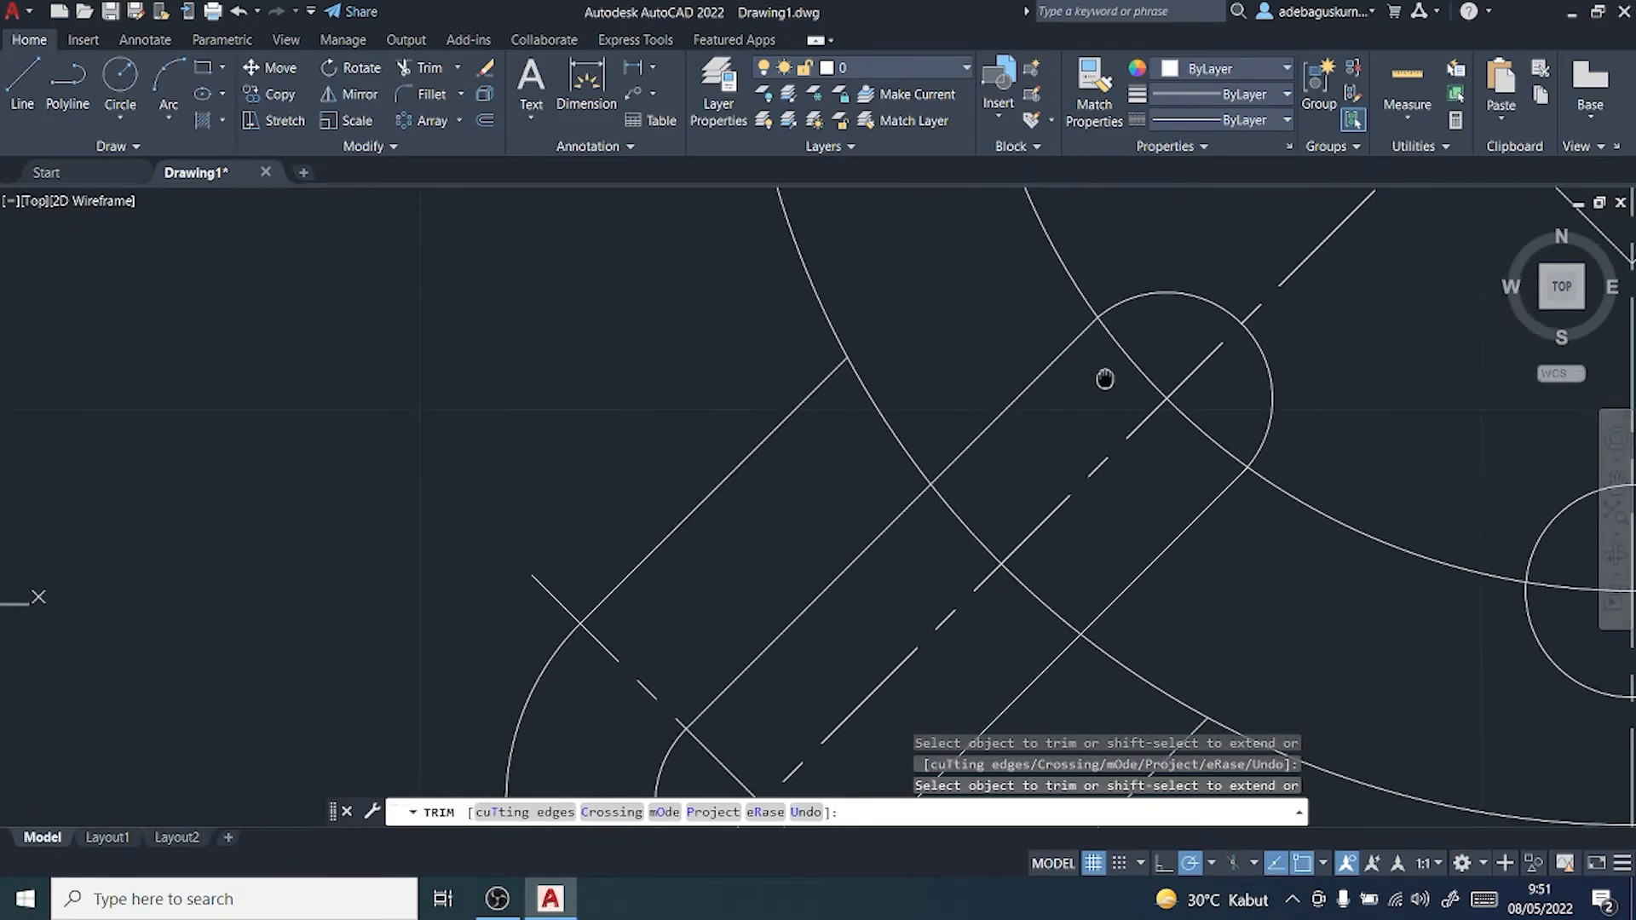
scroll(1216, 474, up, 8)
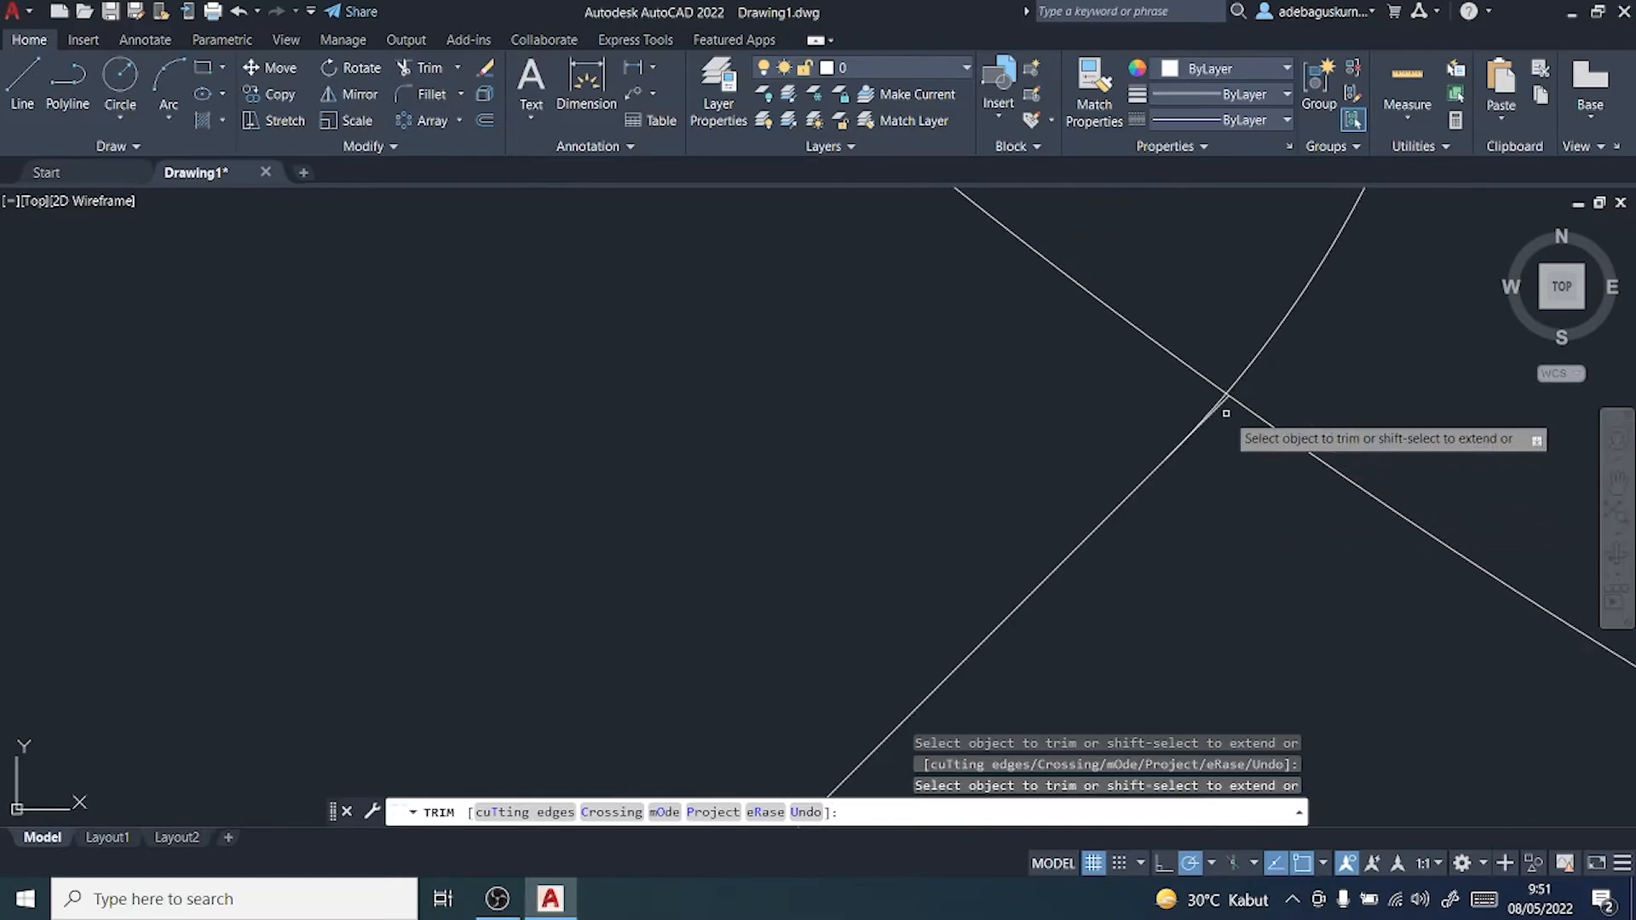
scroll(1205, 478, down, 8)
scroll(1136, 406, up, 6)
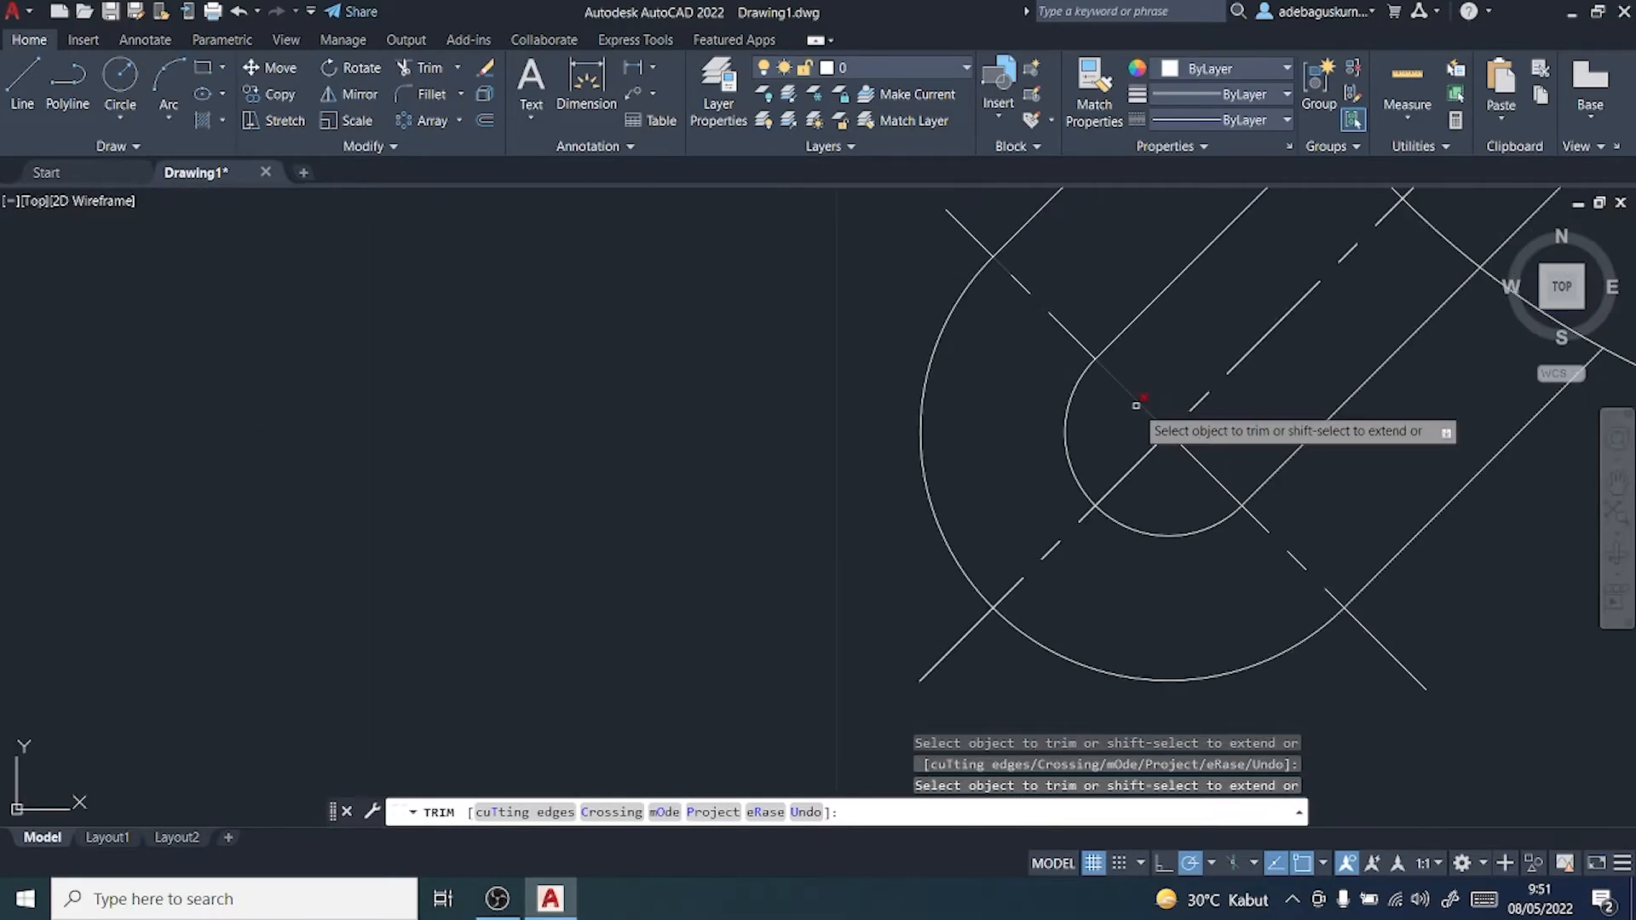
scroll(1136, 406, down, 5)
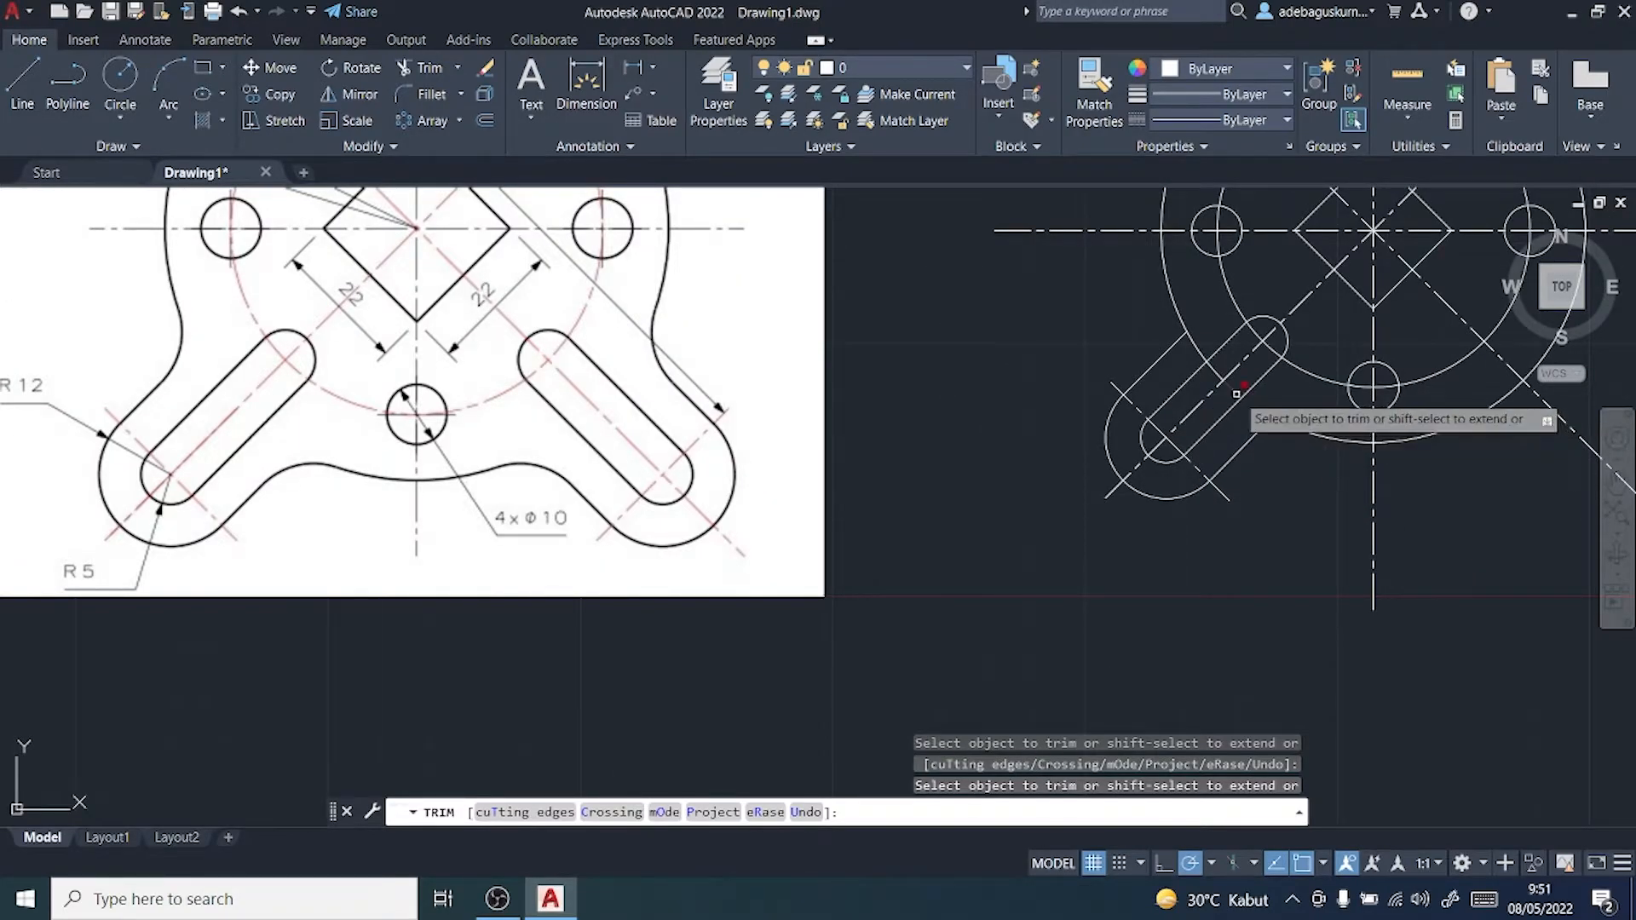
Step: Trim the part of the radius 42 circle that crosses the lower-left arm between its two outer edges
click(1210, 358)
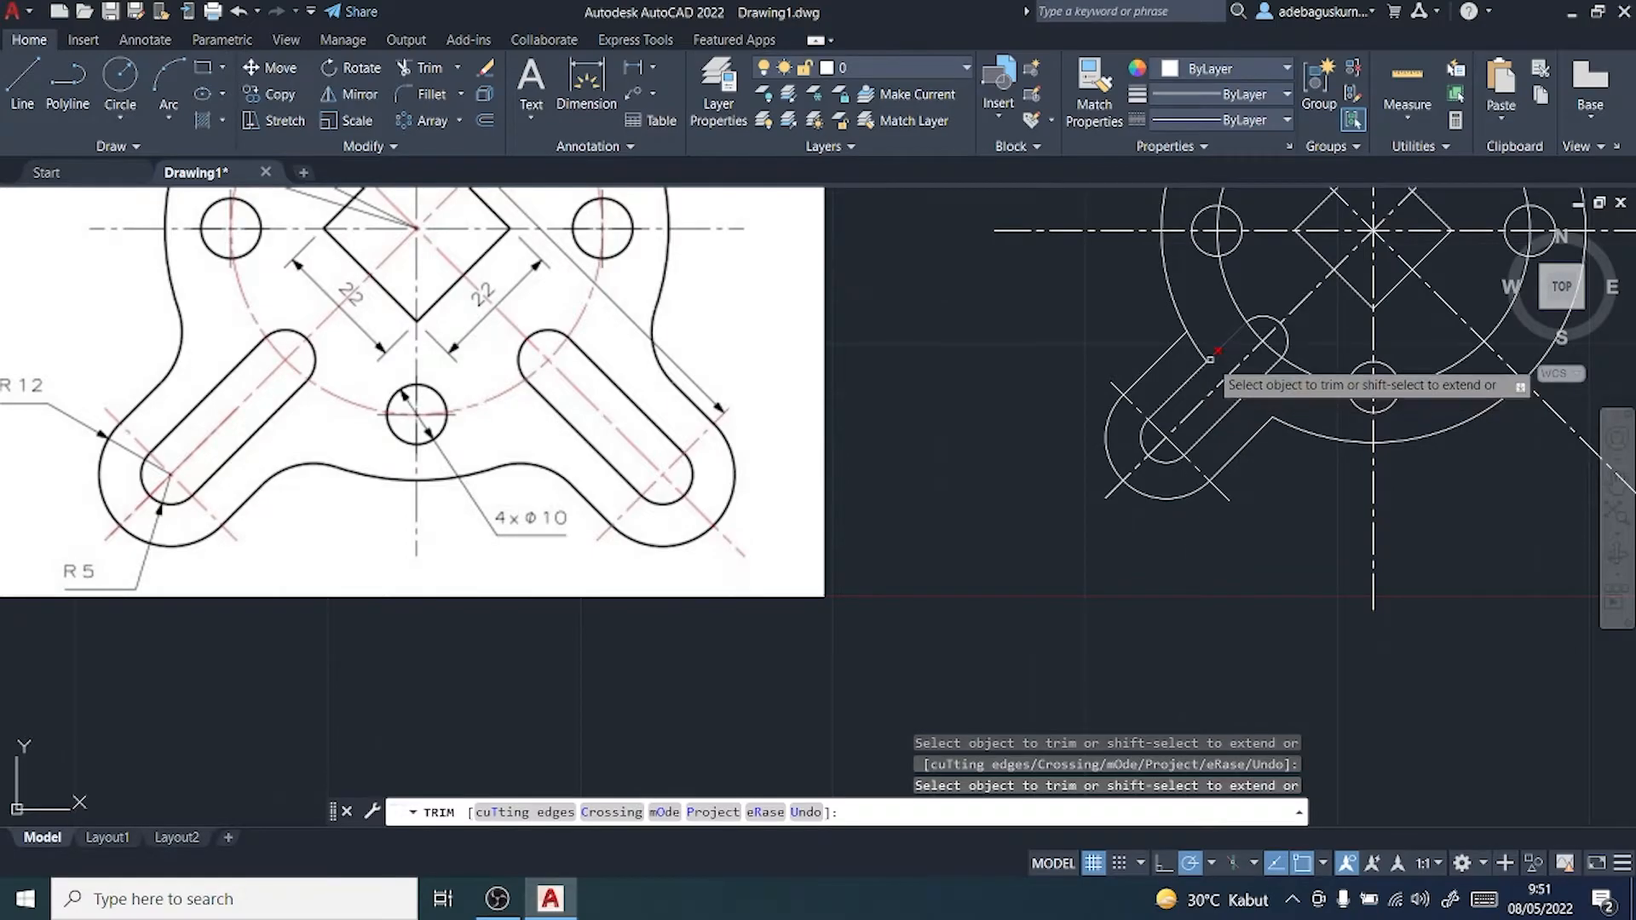
scroll(1201, 460, down, 3)
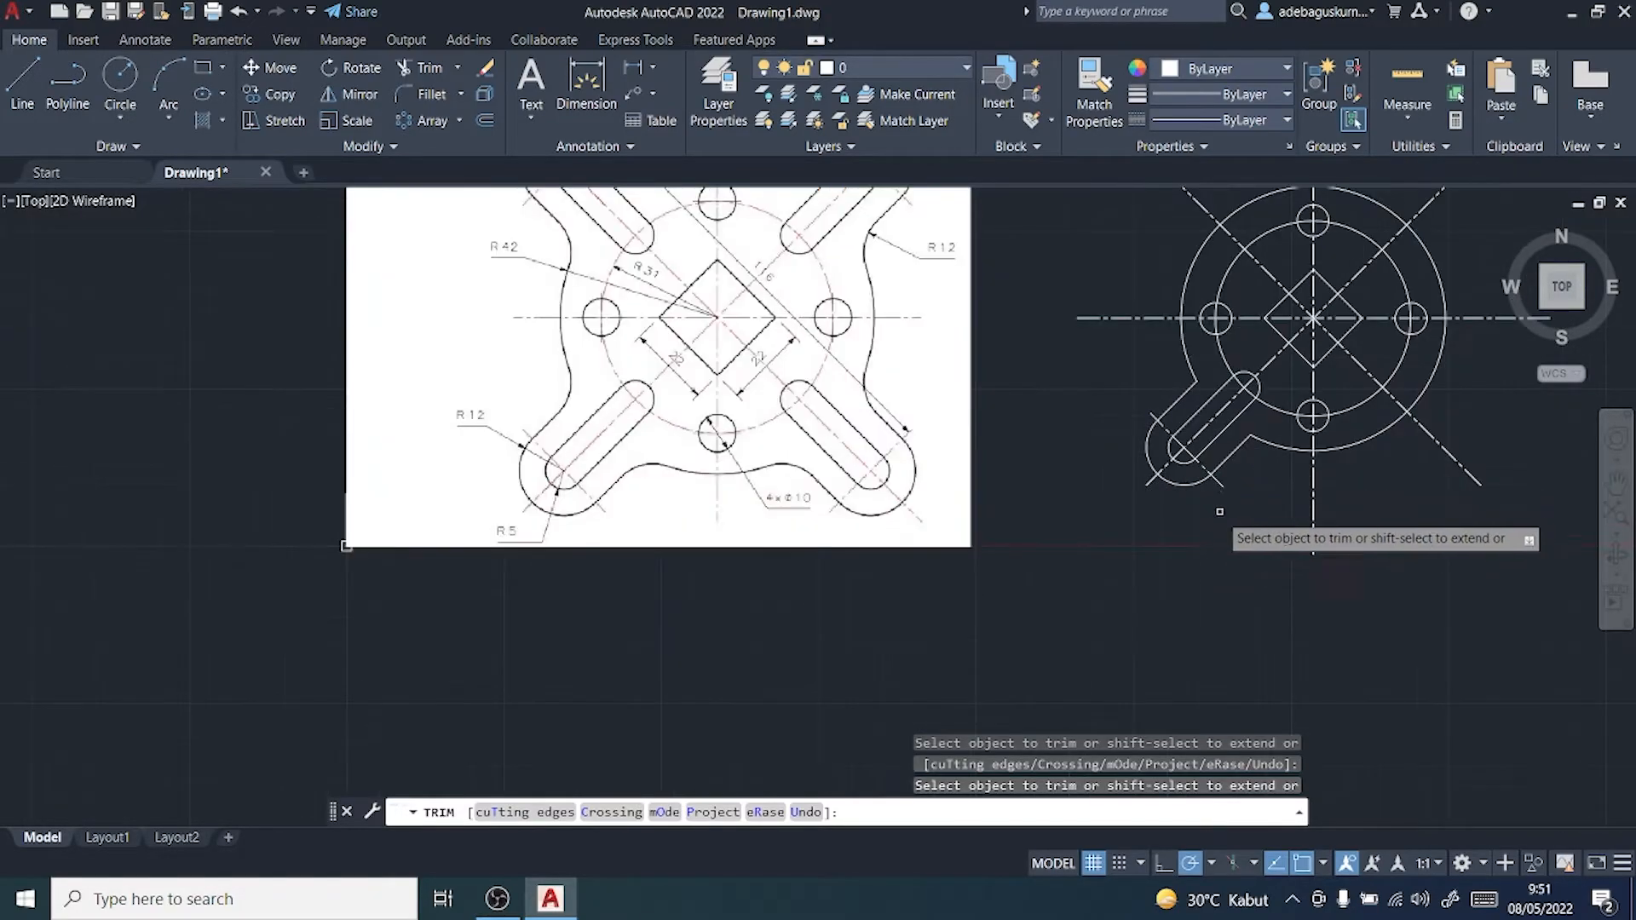
scroll(1219, 614, up, 2)
key(Escape)
middle_drag(1216, 621, 1201, 601)
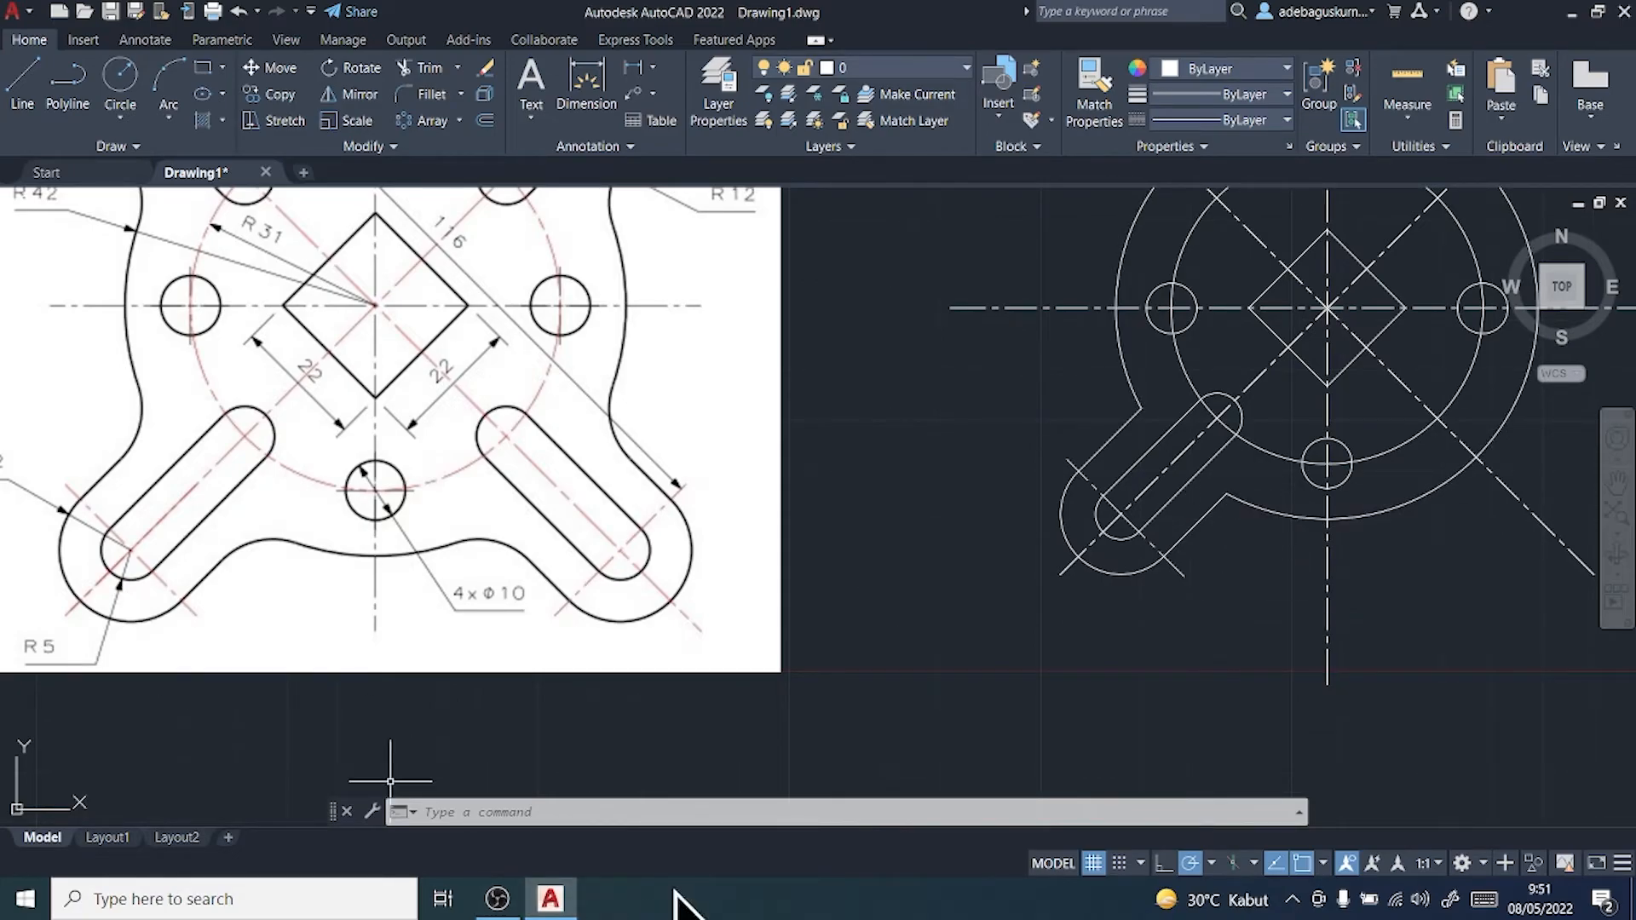
Step: Examine the rounded transitions between the arms and the plate's body in the reference image
click(151, 633)
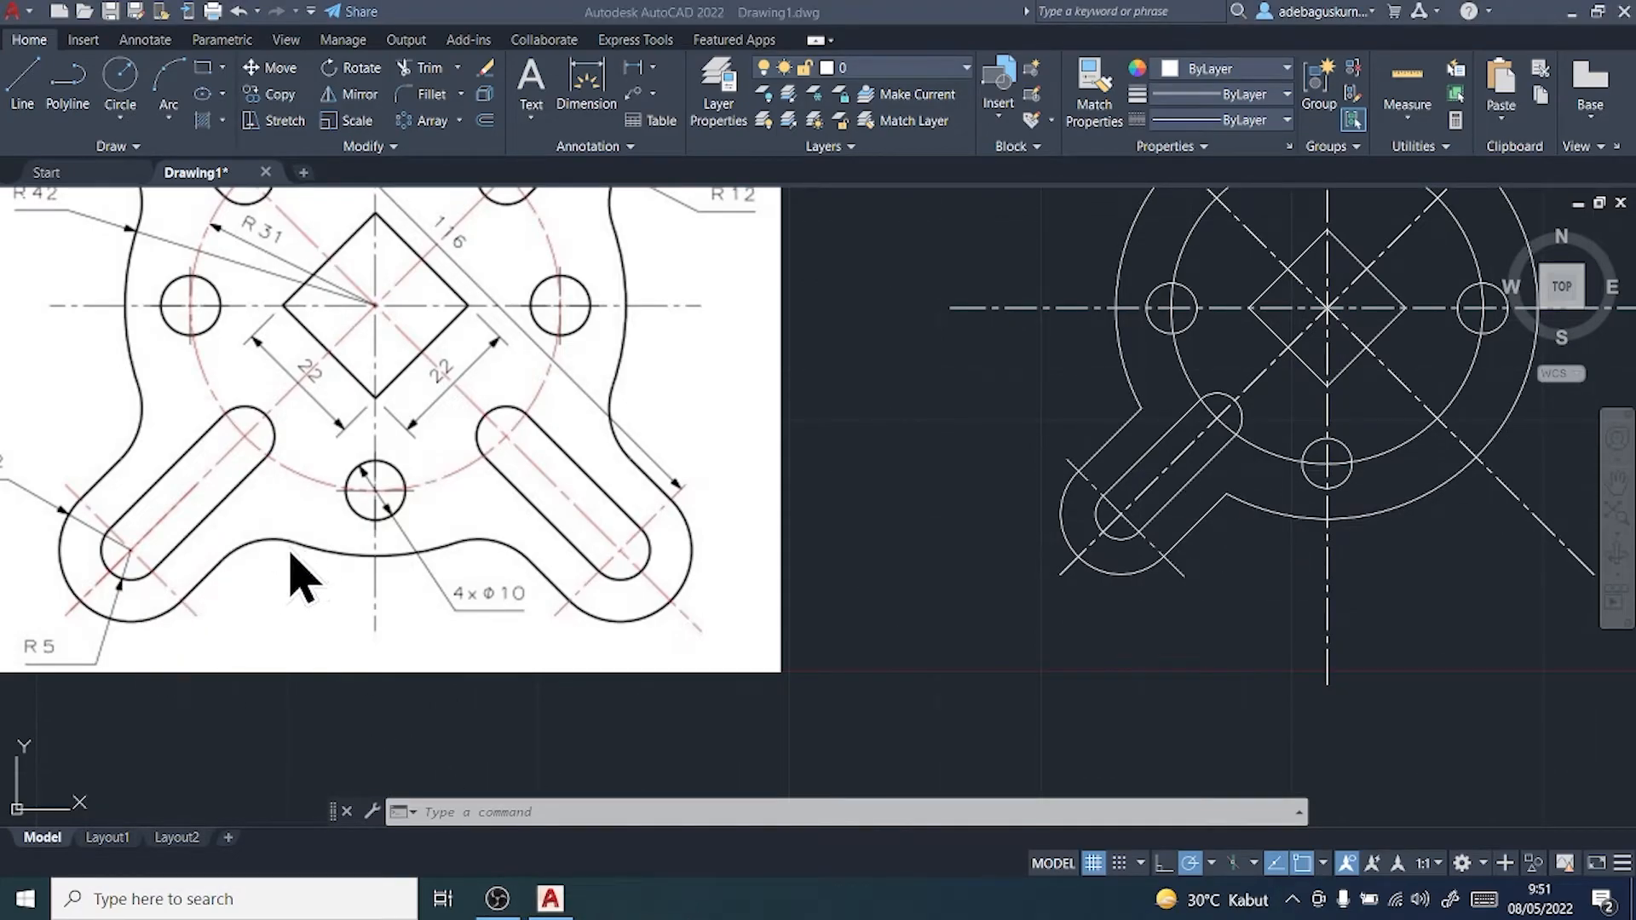
click(638, 422)
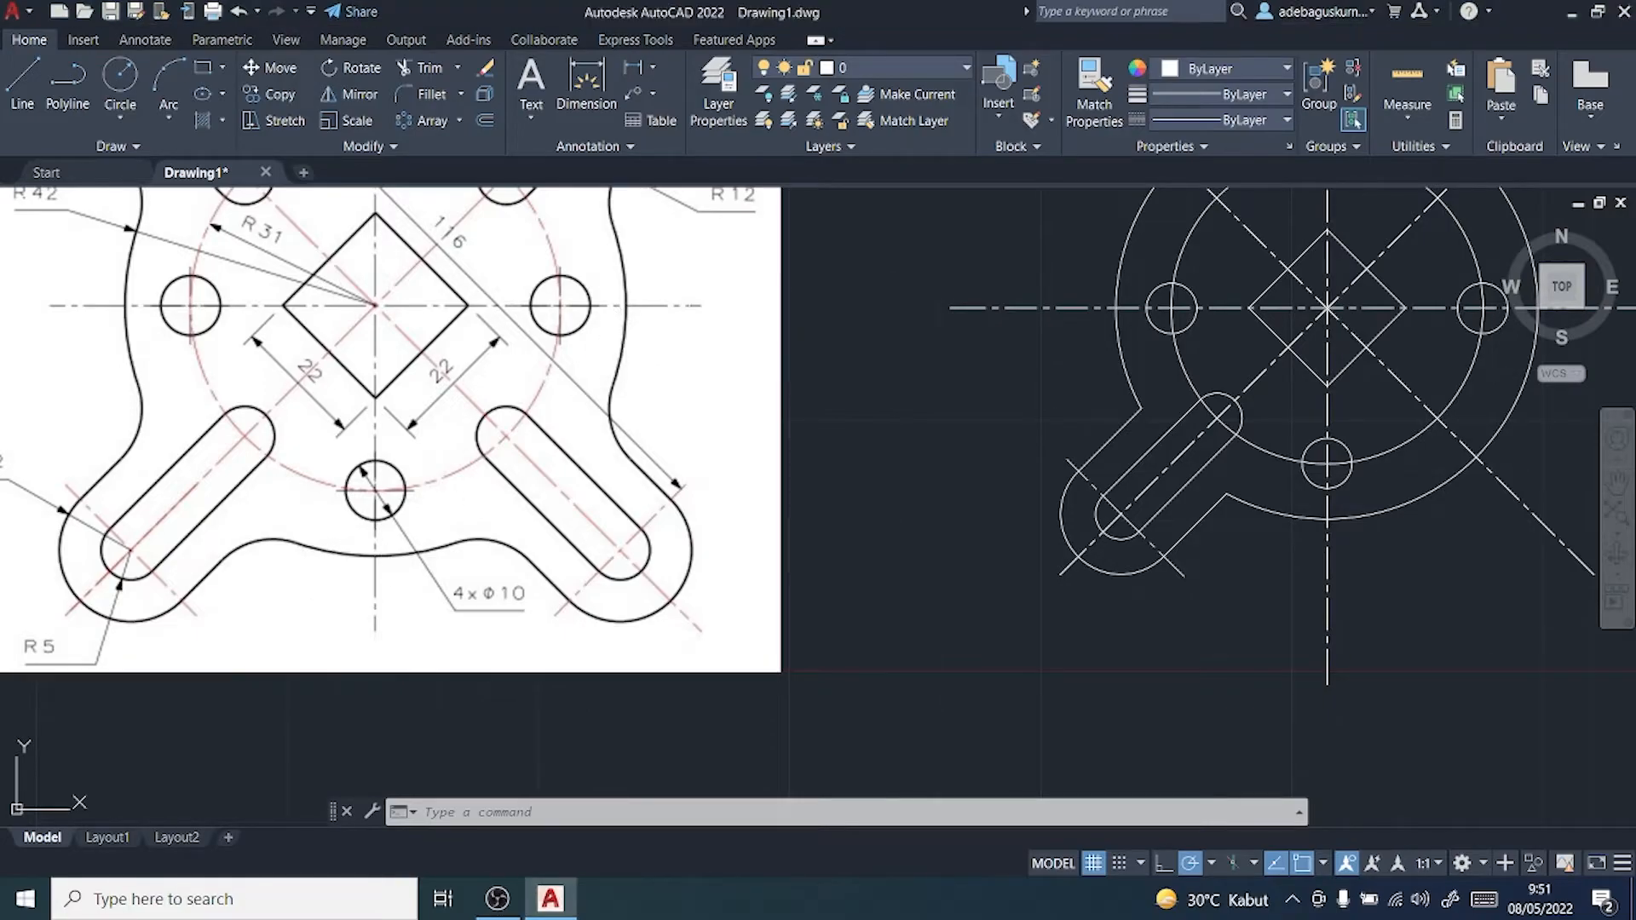
scroll(723, 657, down, 2)
mouse_move(761, 314)
middle_down()
mouse_move(782, 427)
mouse_move(767, 502)
middle_up()
click(862, 887)
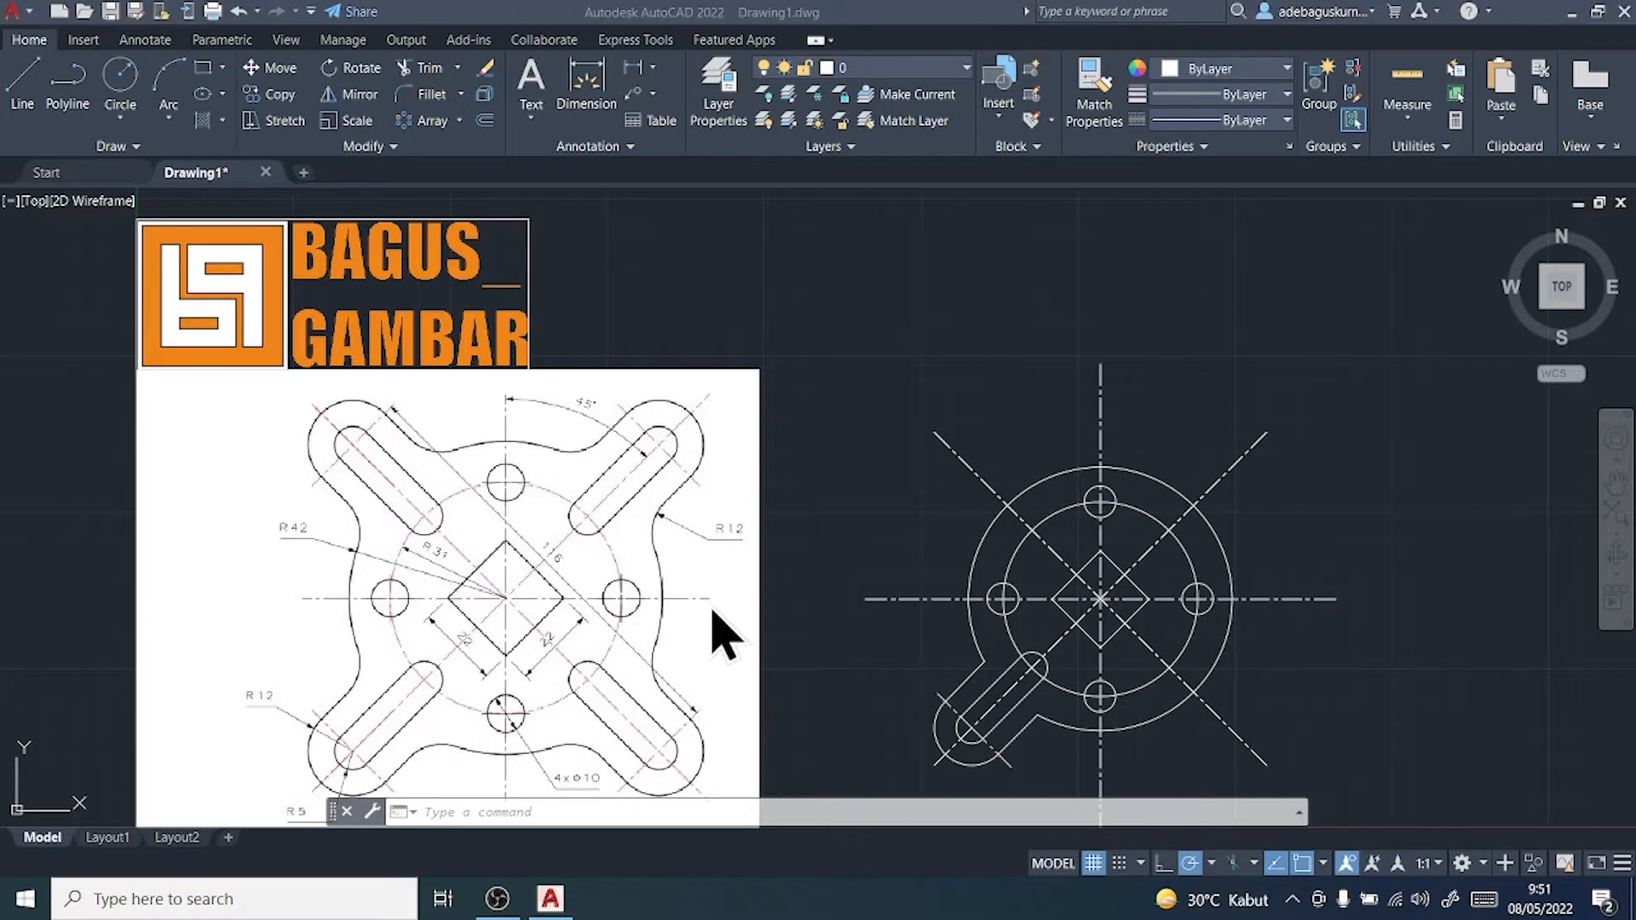
scroll(856, 630, up, 2)
click(884, 661)
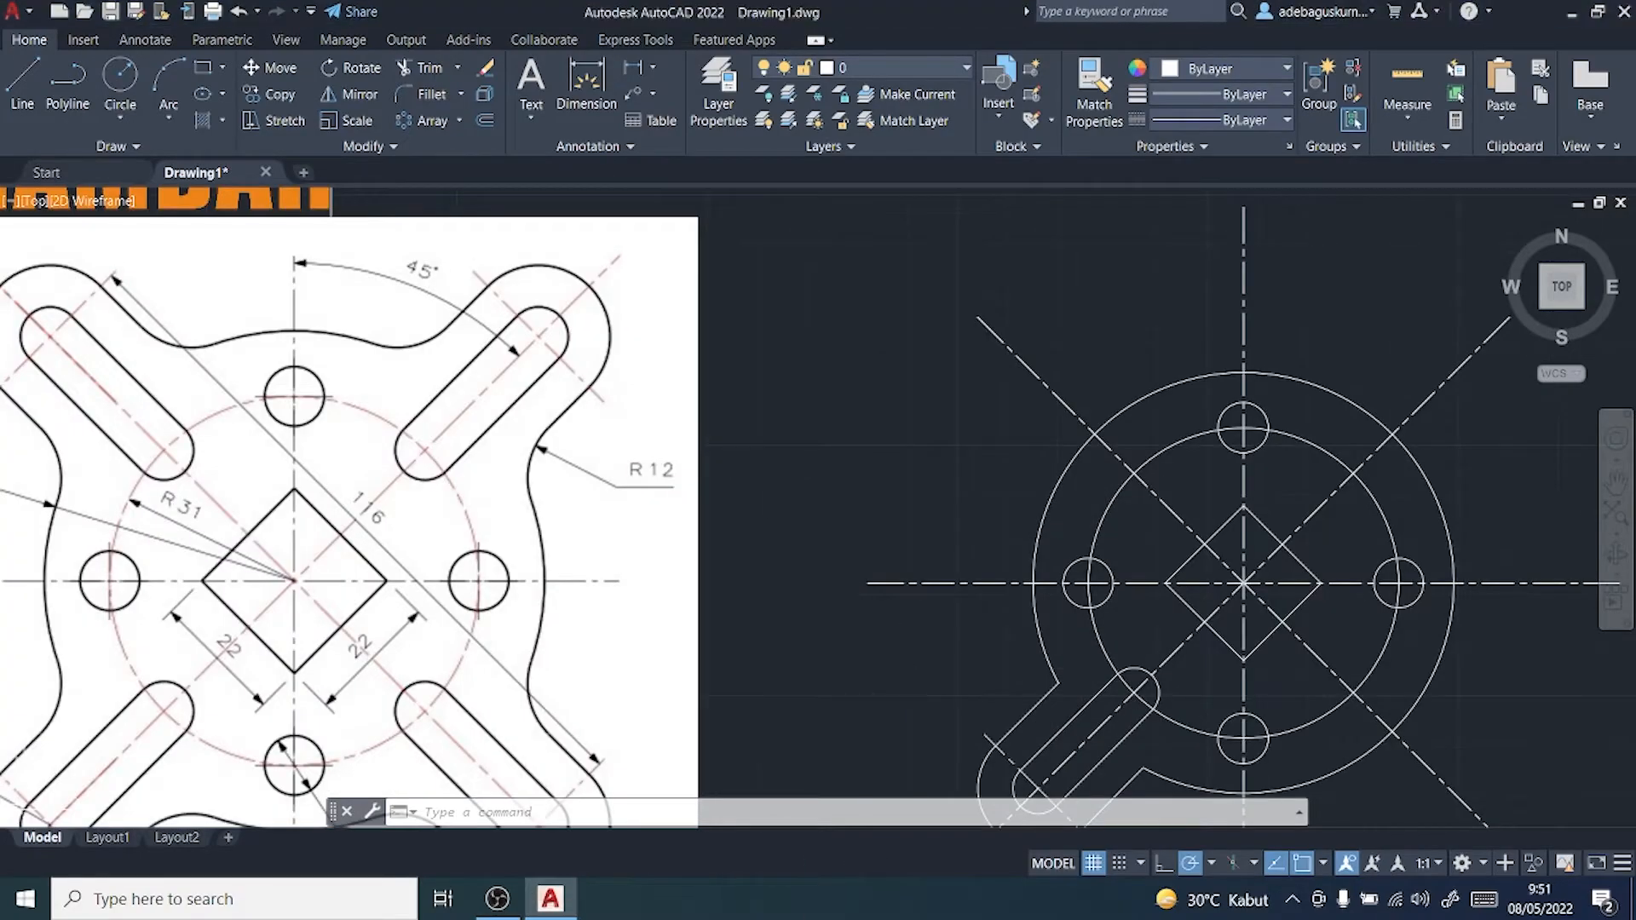
Step: Fillet the corner between the arm's lower outer edge and the radius 42 circle with a radius of 12
click(419, 94)
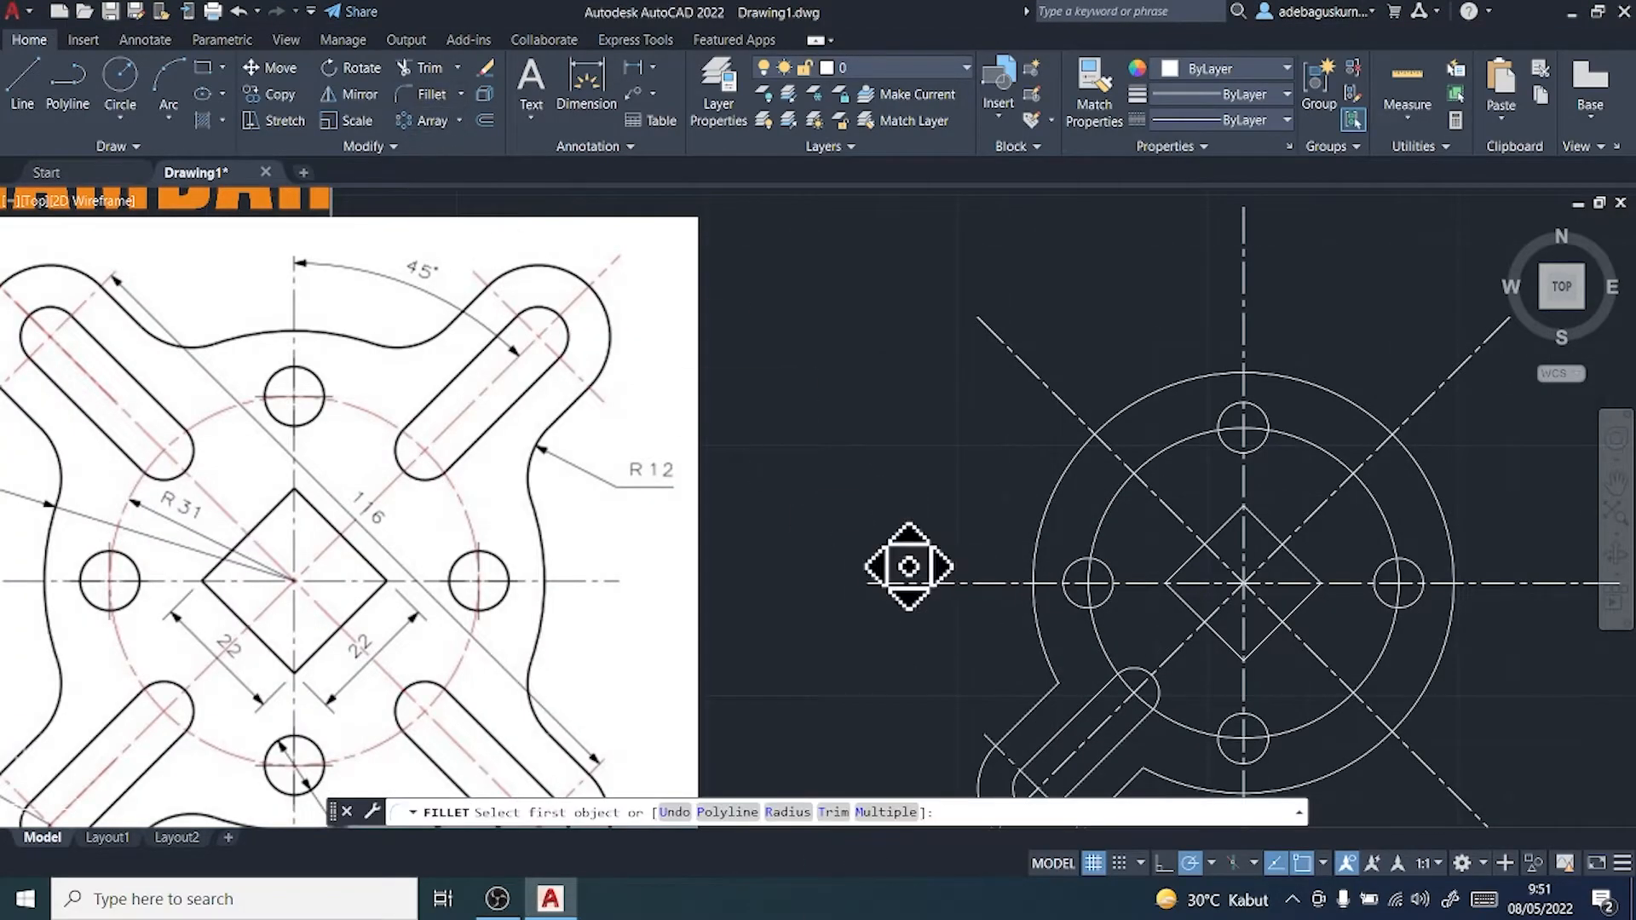
middle_drag(902, 565, 771, 334)
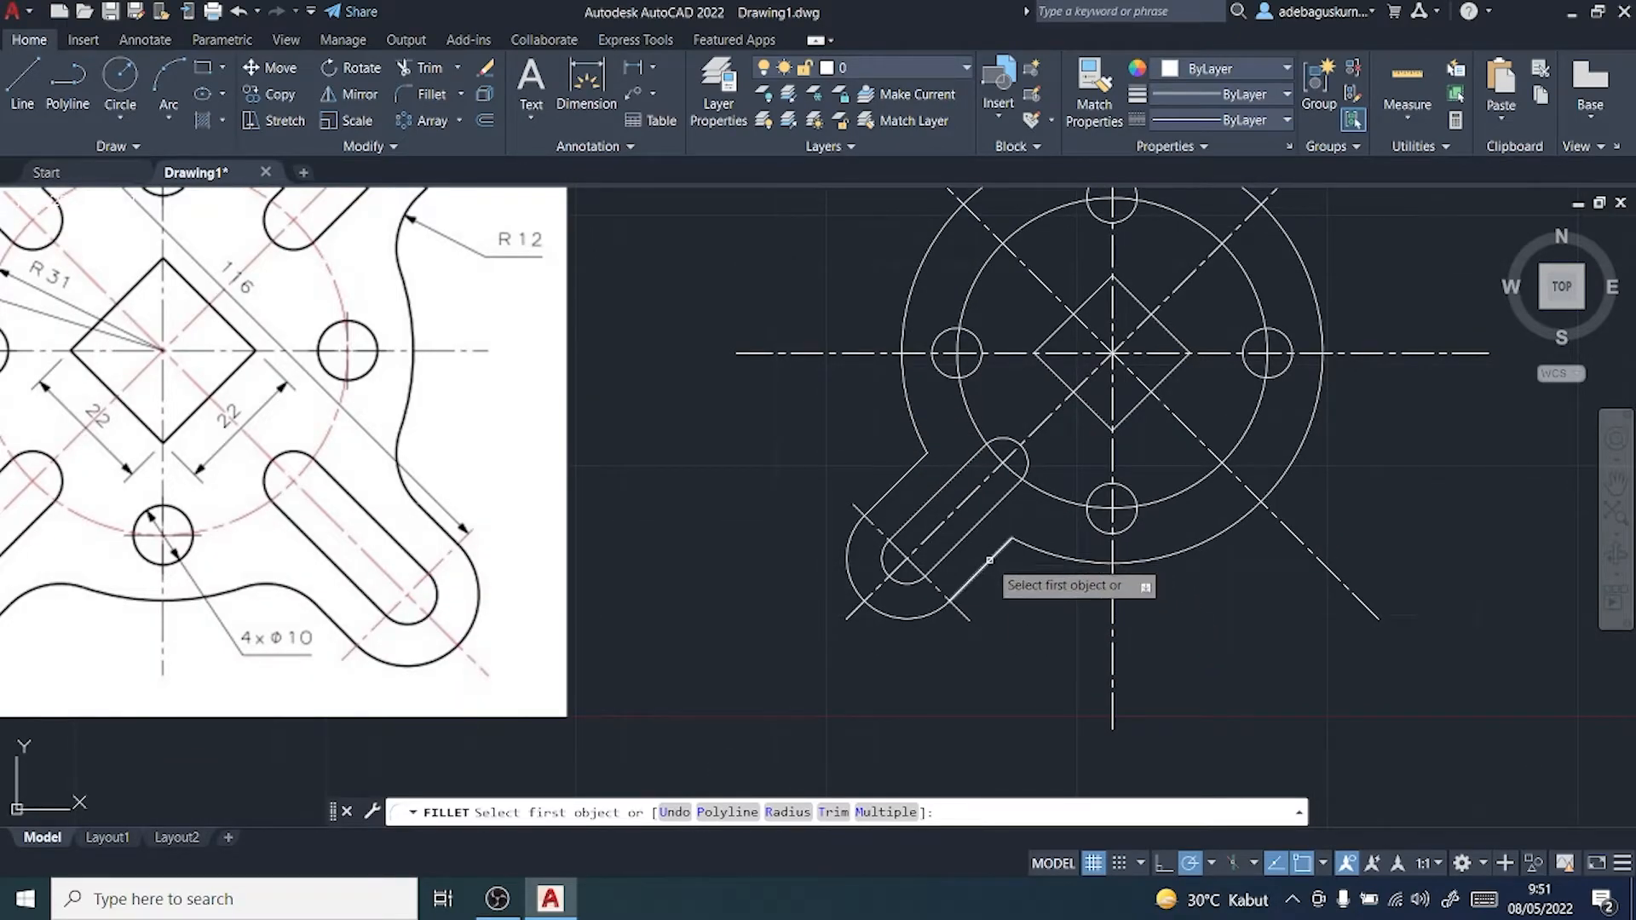
click(994, 553)
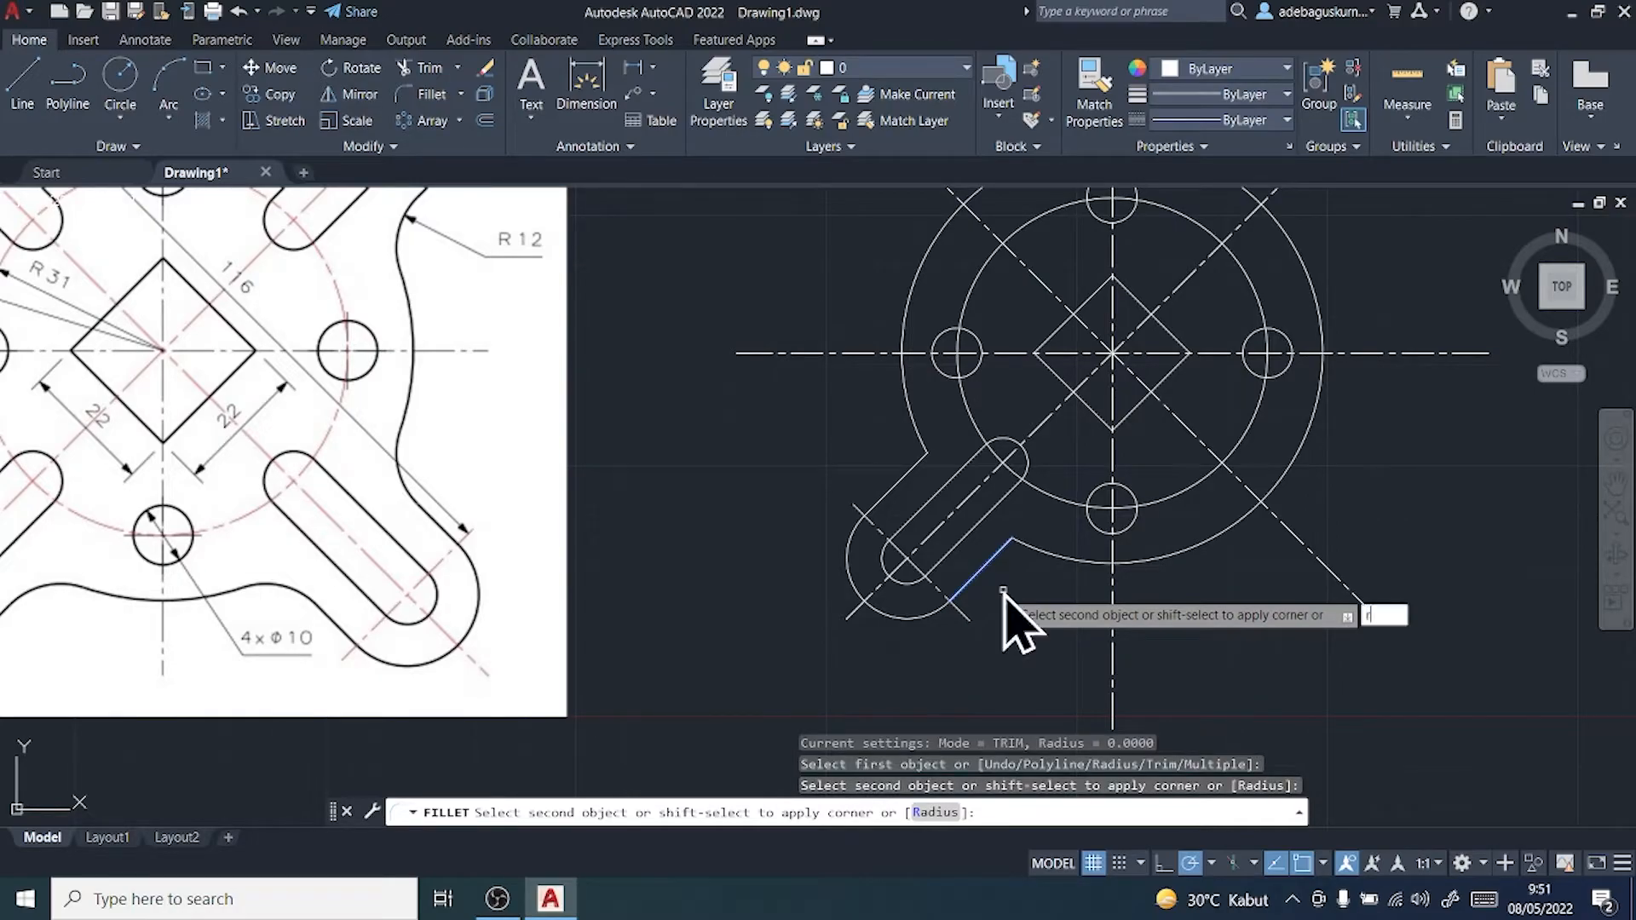
text(r)
key(Return)
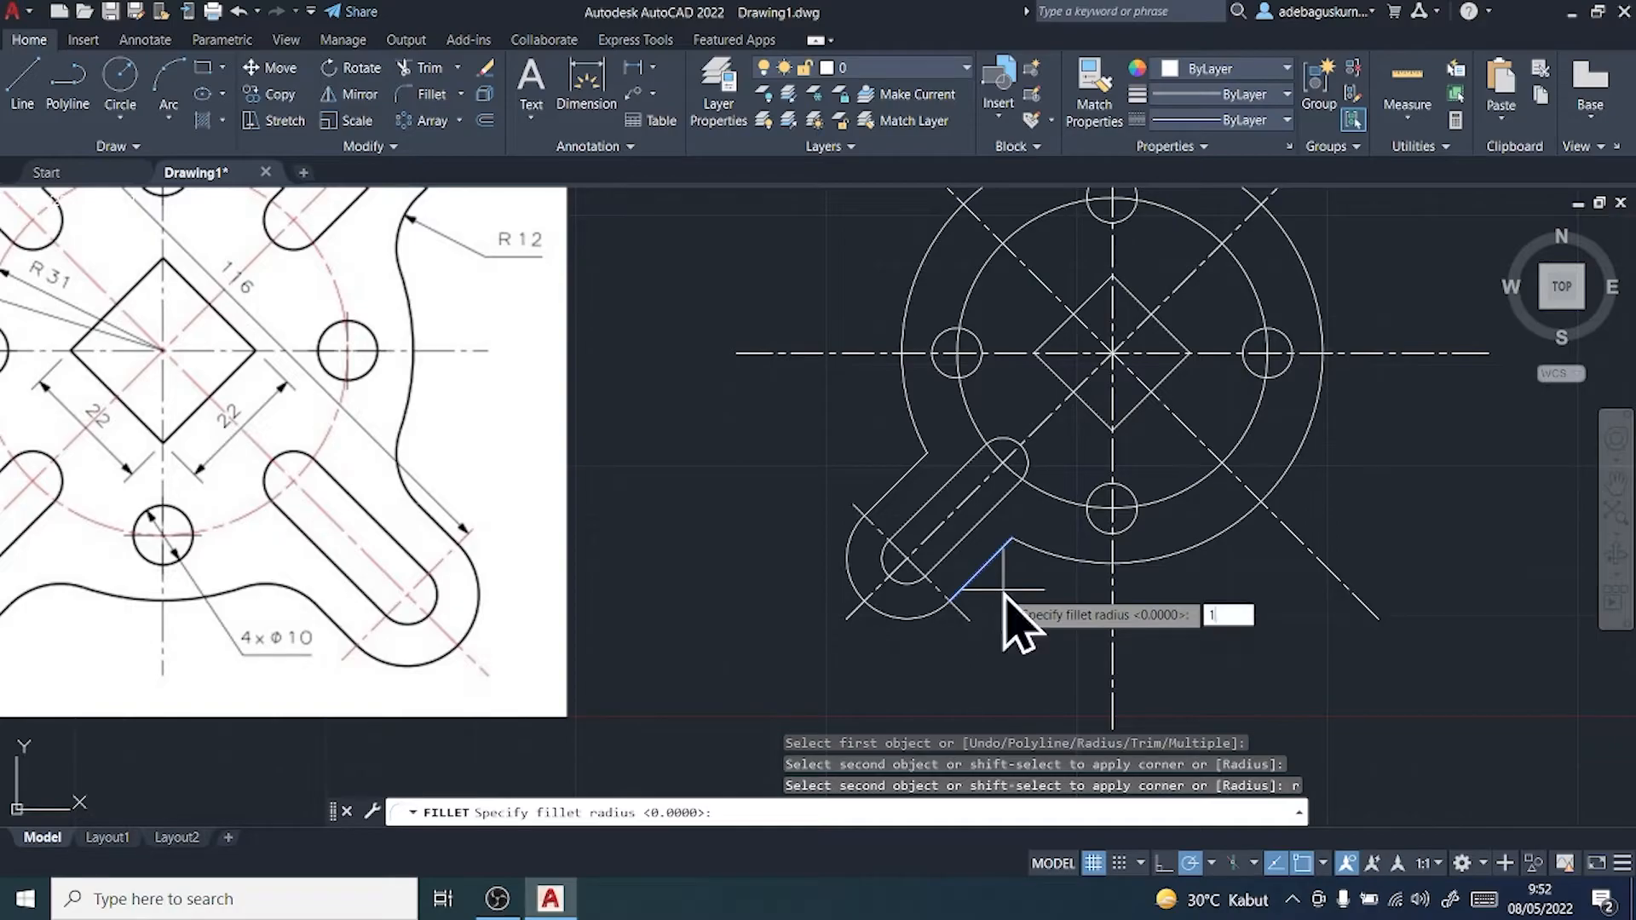
text(12)
key(Return)
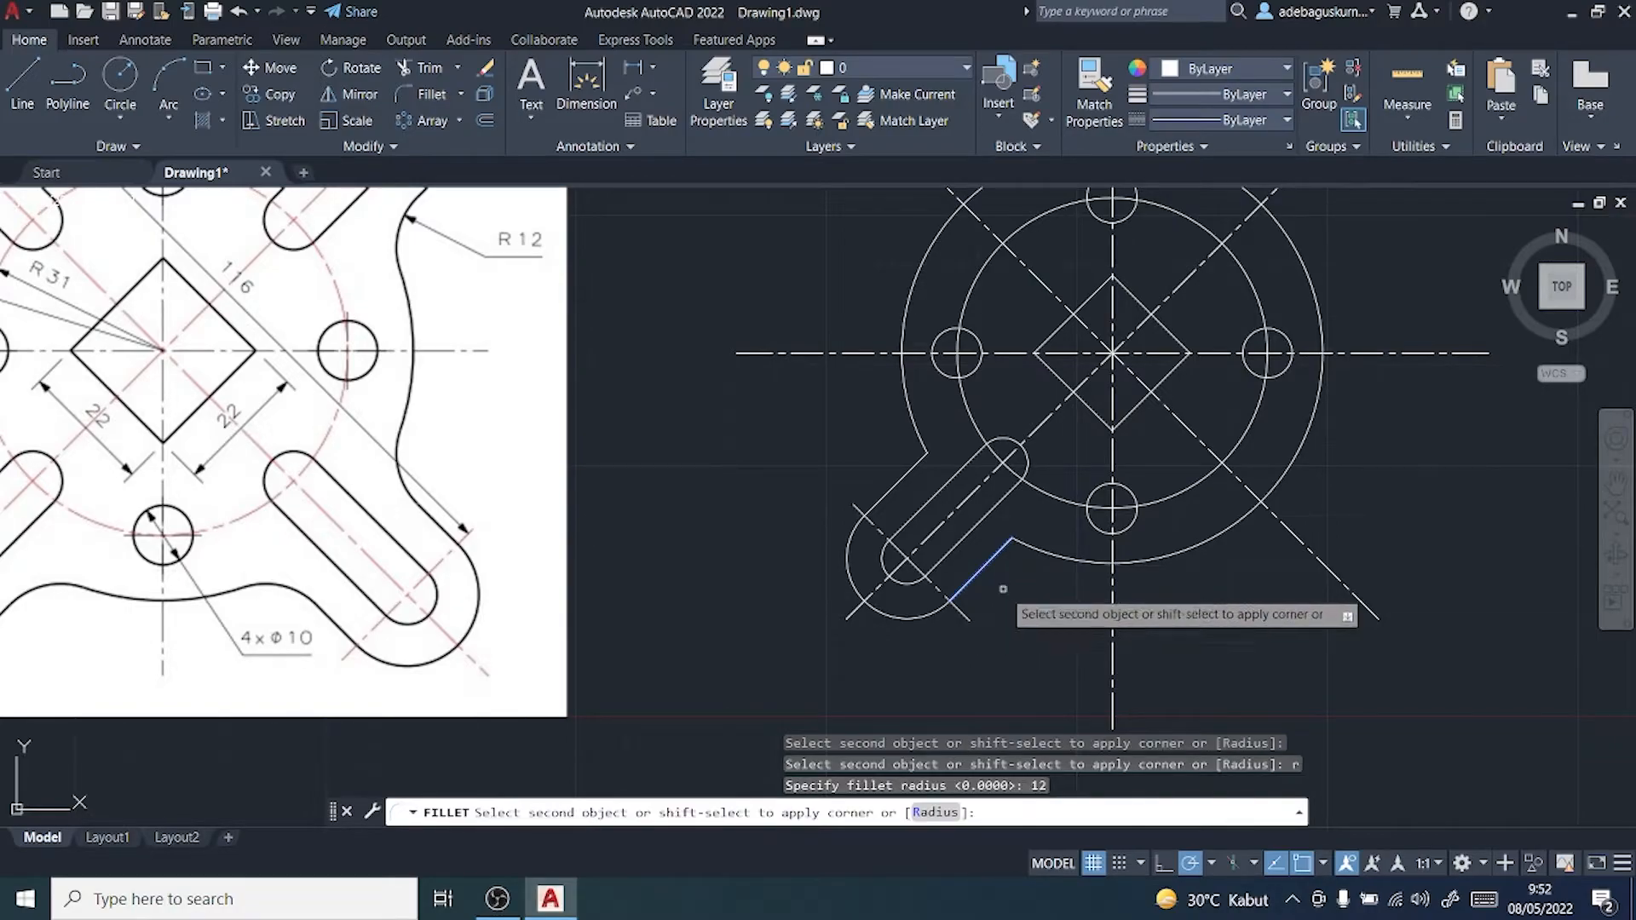
click(1039, 551)
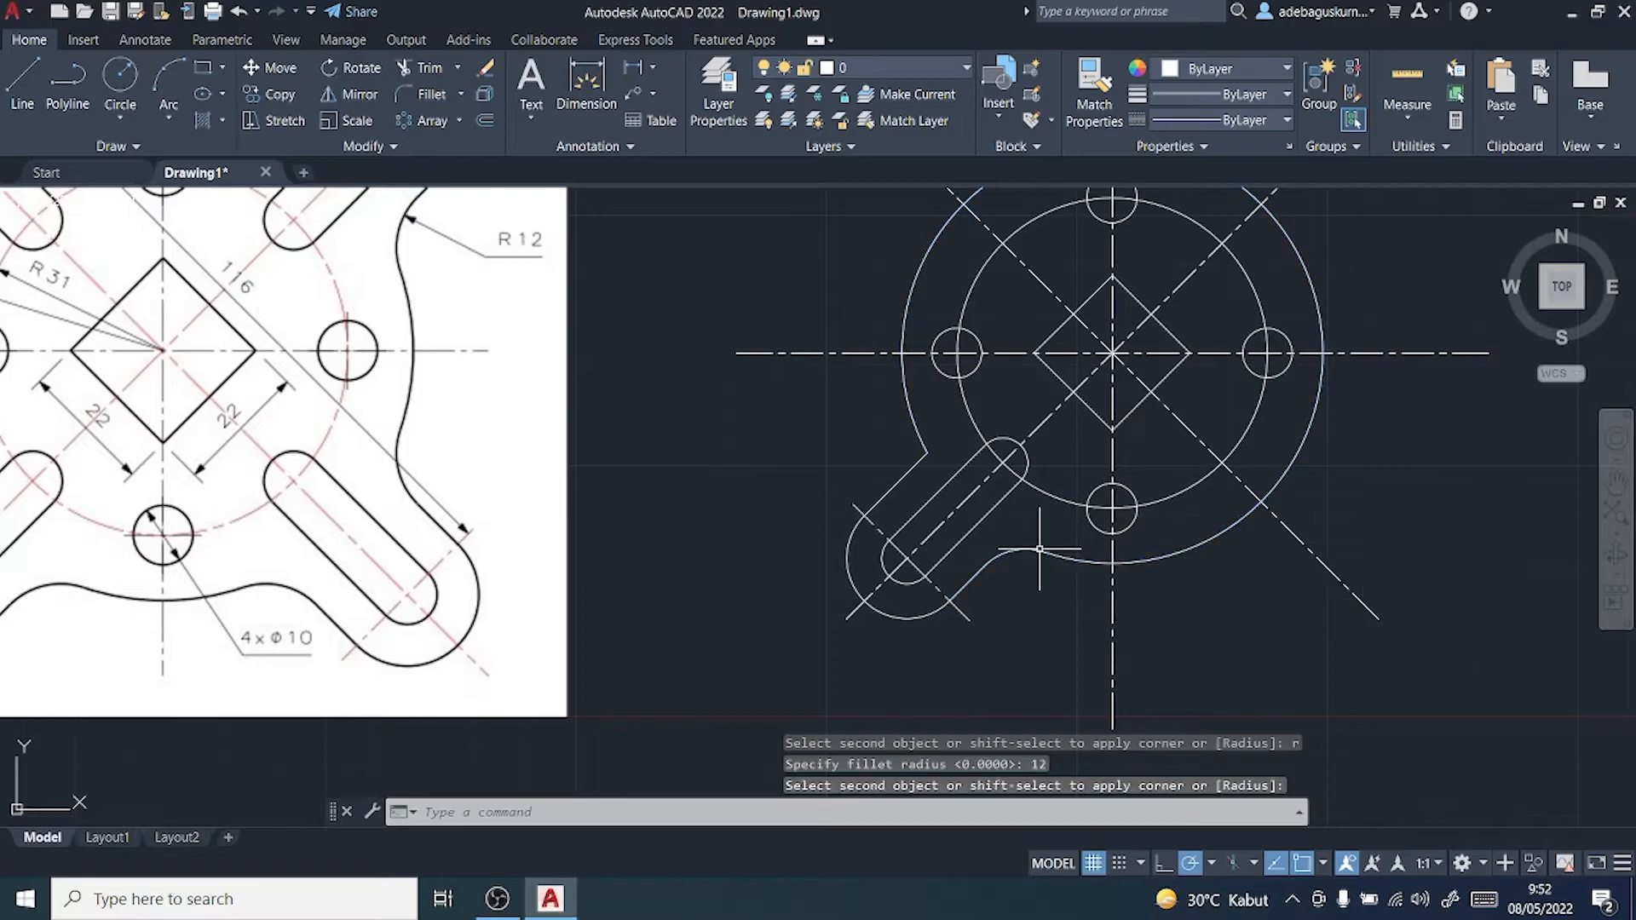
Step: Fillet the corner between the arm's upper outer edge and the radius 42 circle with the same radius of 12
click(422, 94)
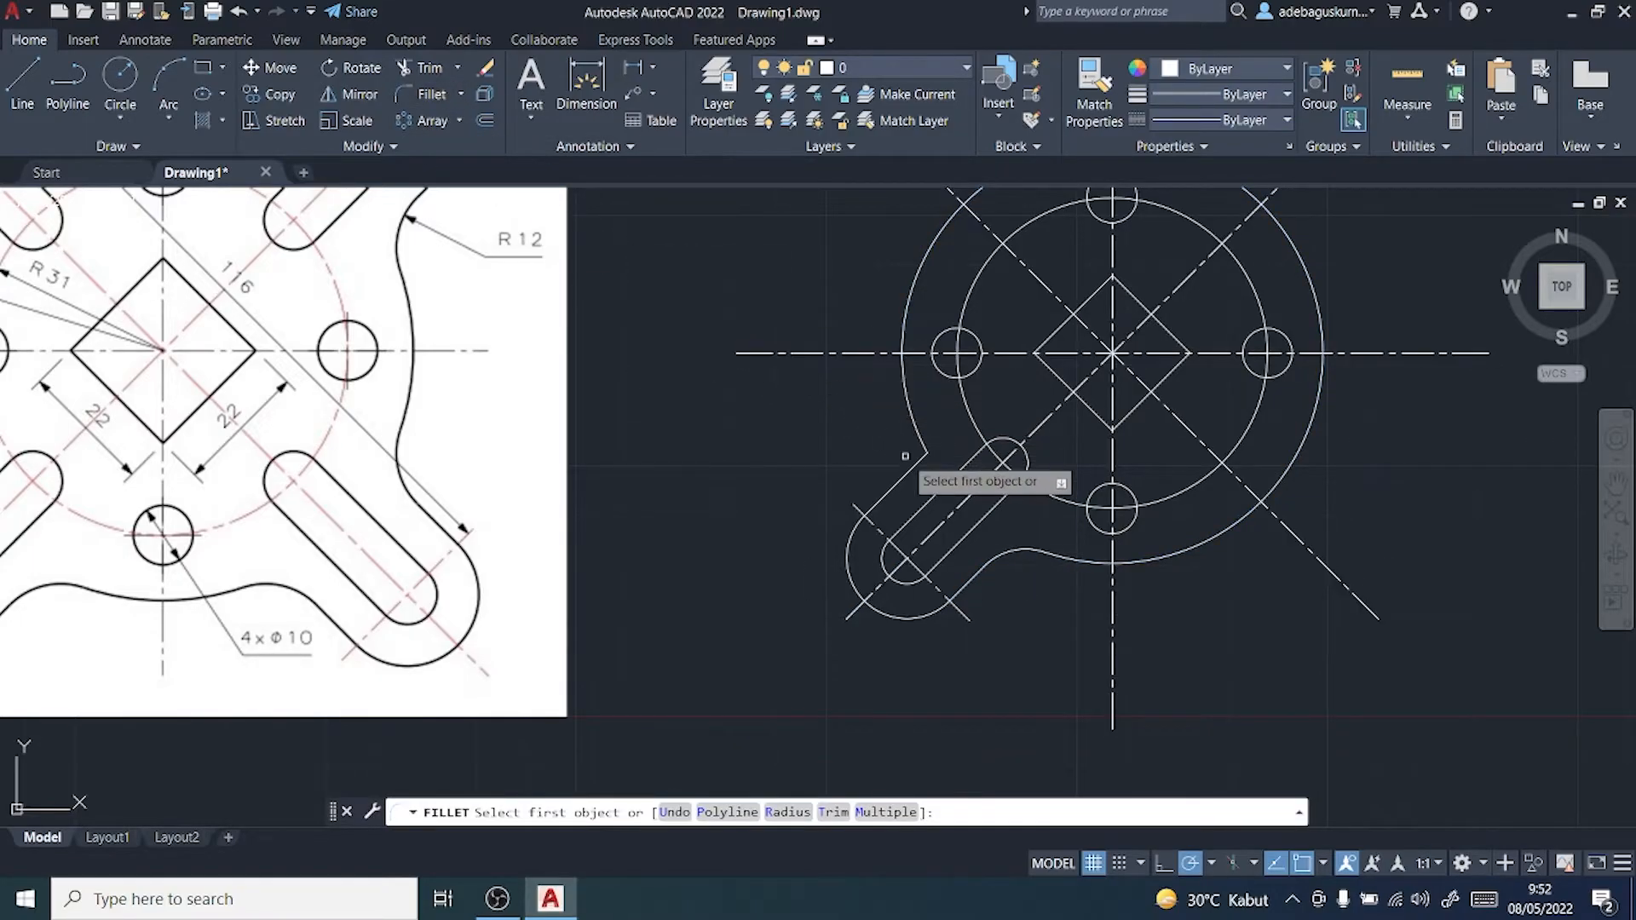
click(908, 468)
click(910, 412)
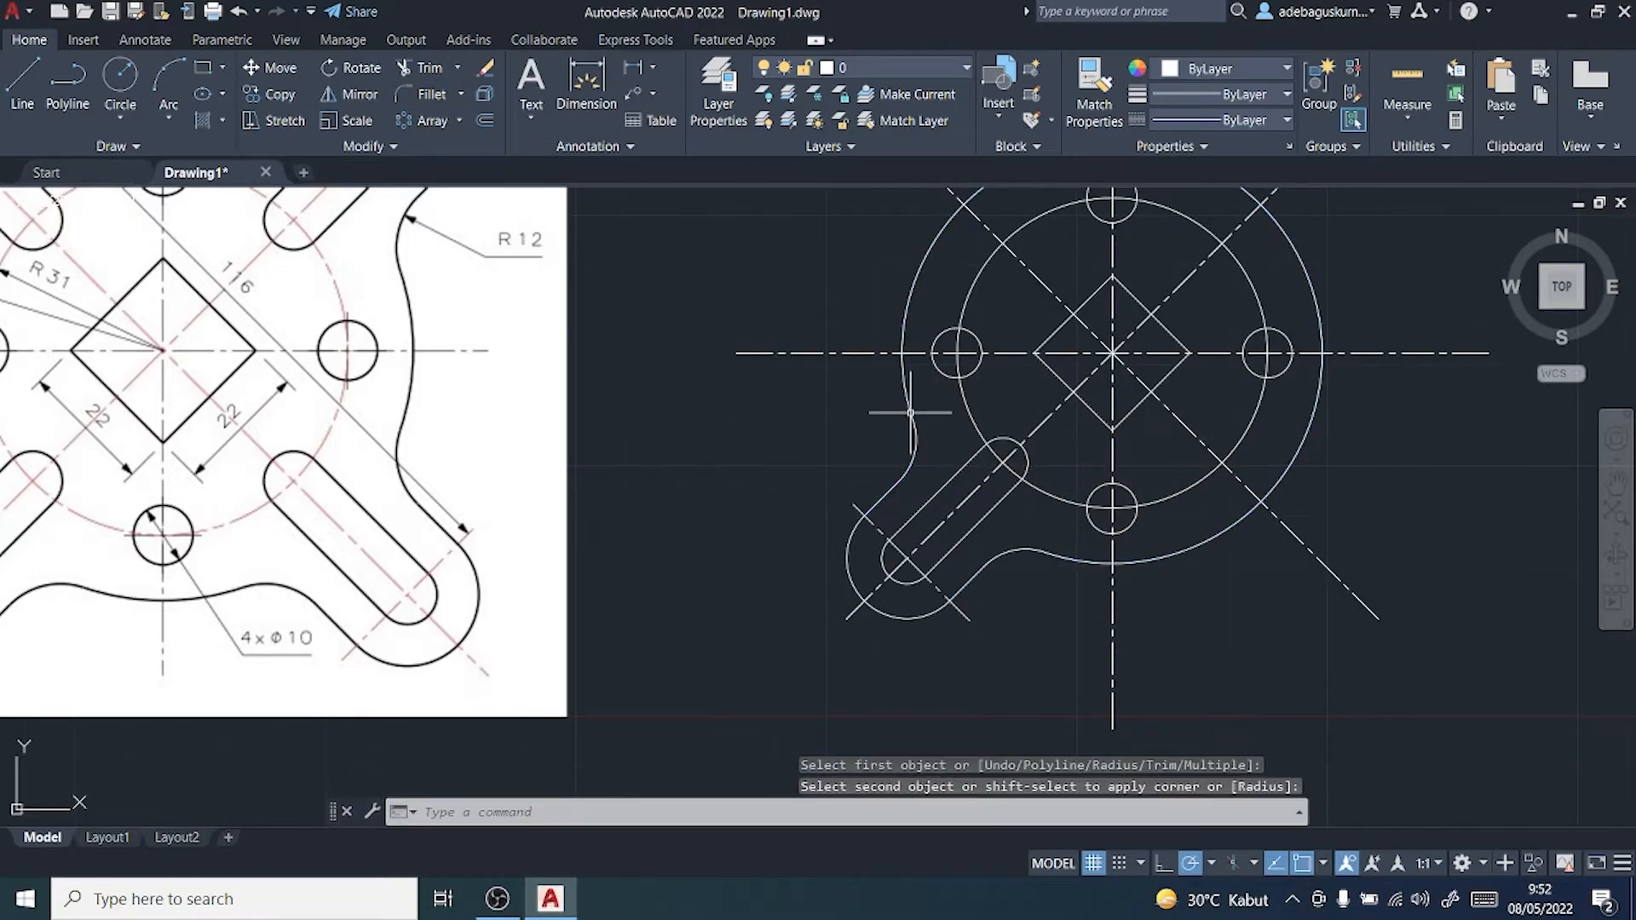
scroll(930, 478, down, 2)
key(Escape)
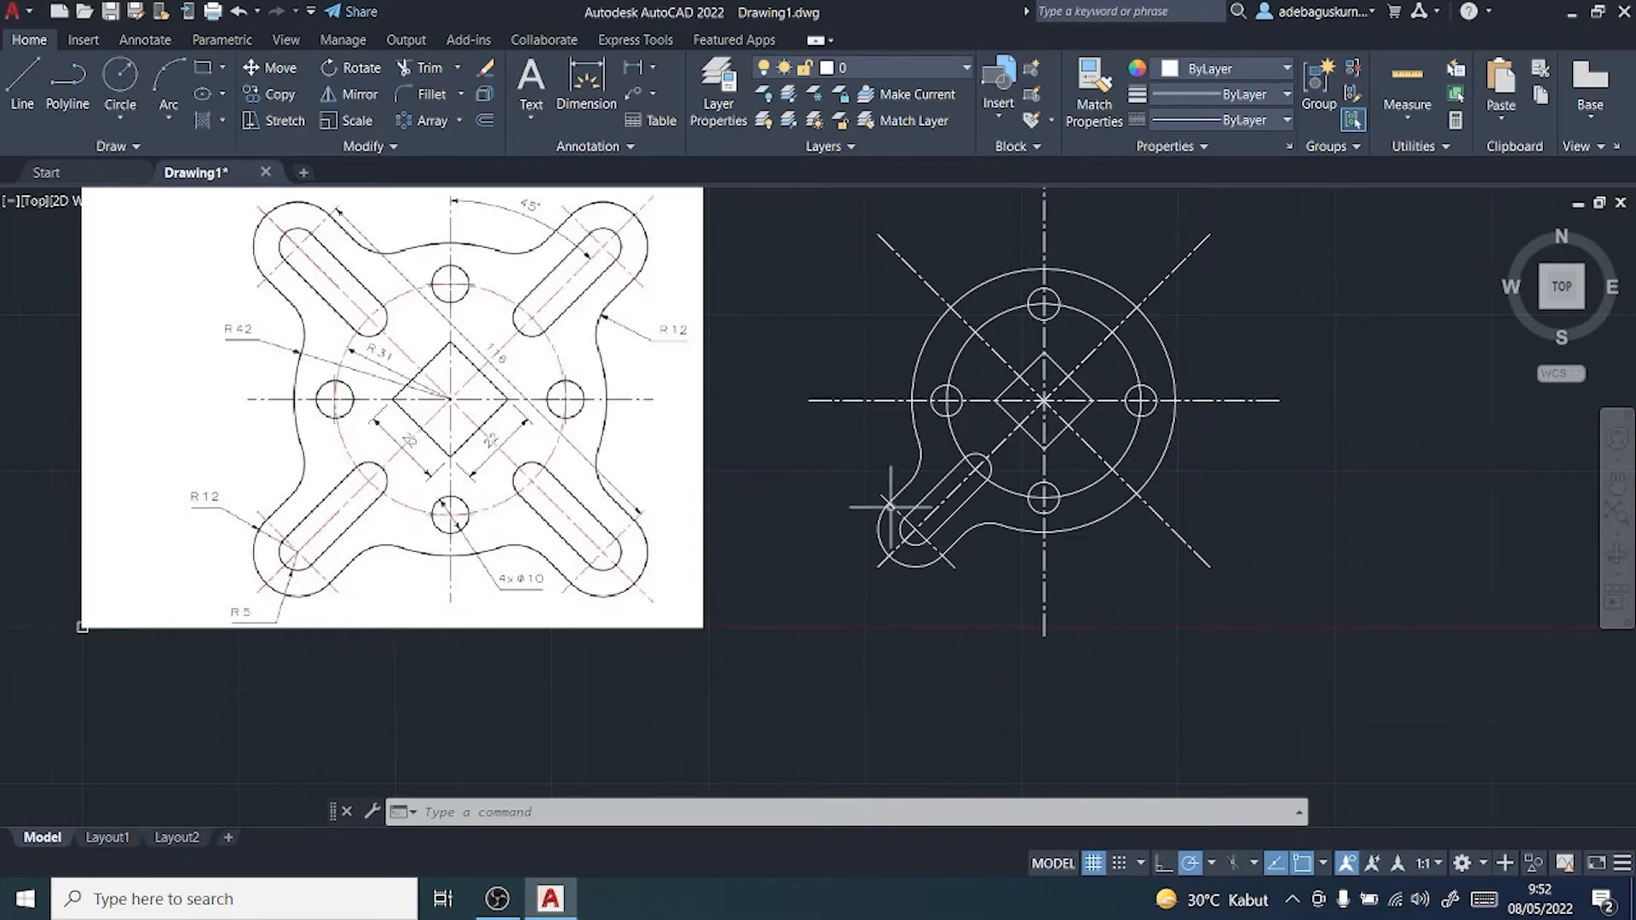
Step: Polar-array the lower-left arm's slot, outer outline, fillets and short cross centerline around the plate's center with 4 items over 360 degrees
scroll(934, 570, up, 2)
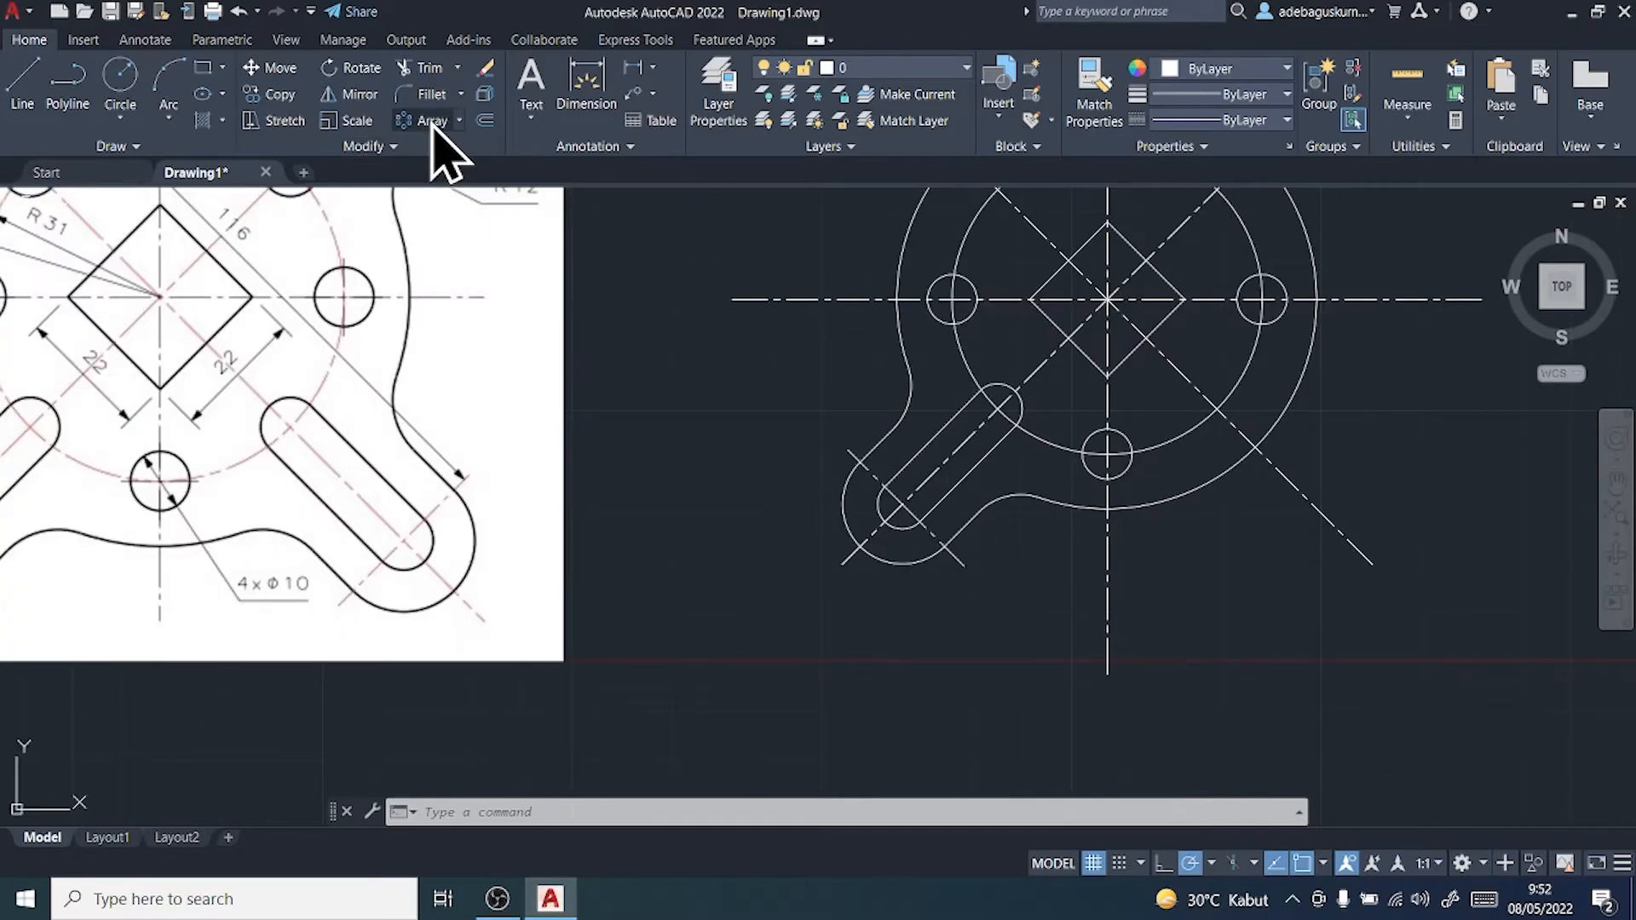
click(459, 120)
click(387, 241)
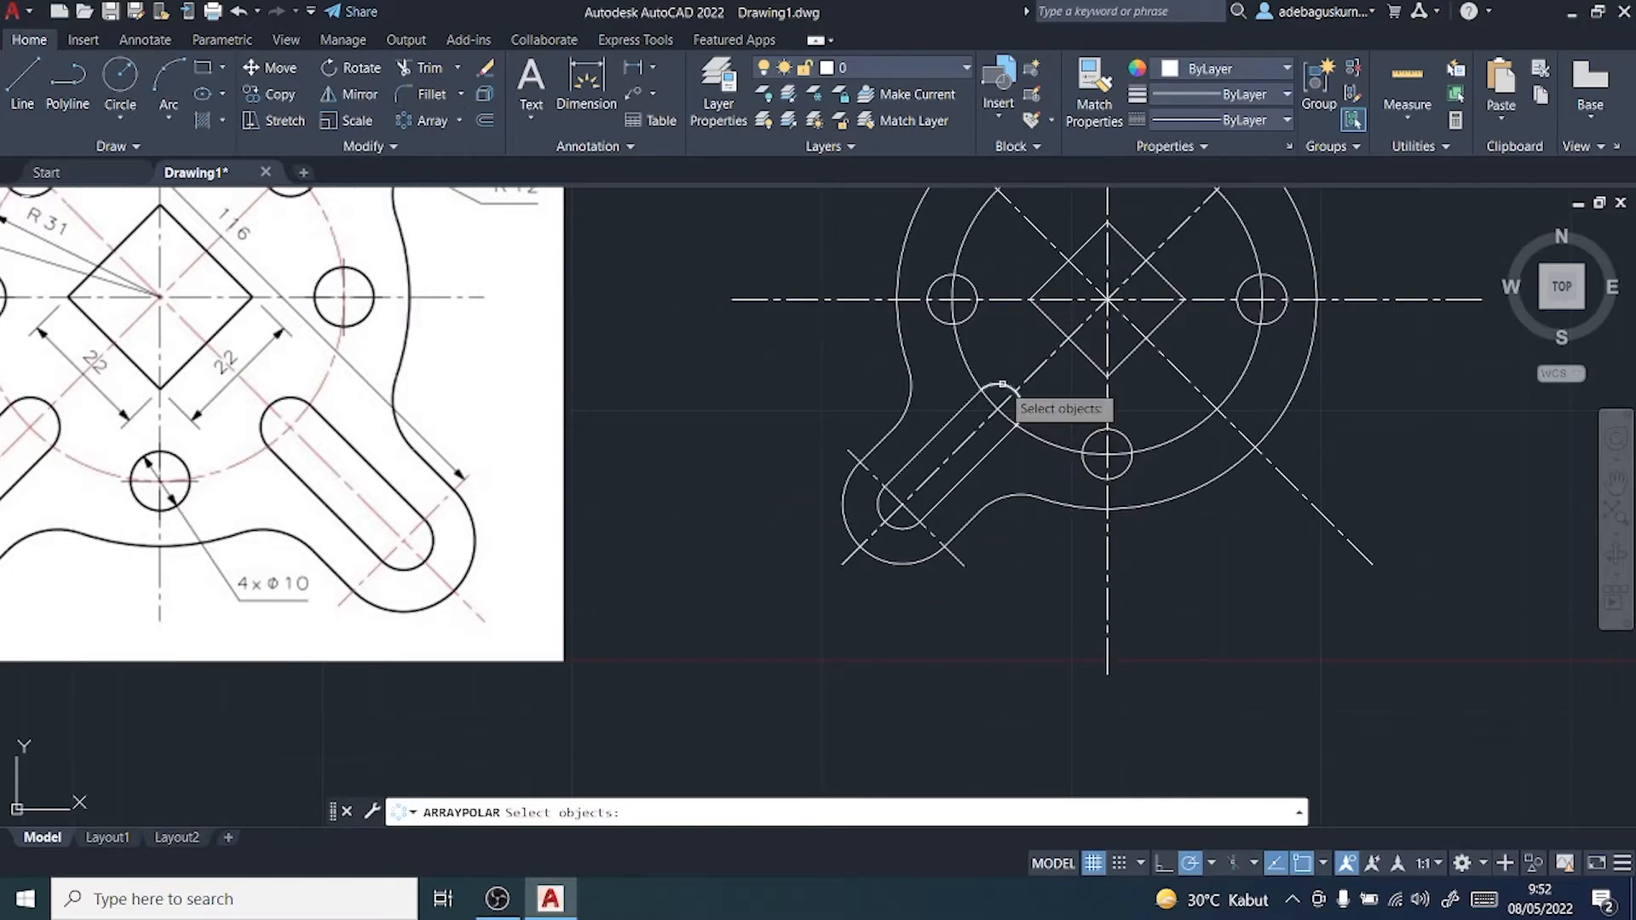
click(1002, 385)
click(1008, 434)
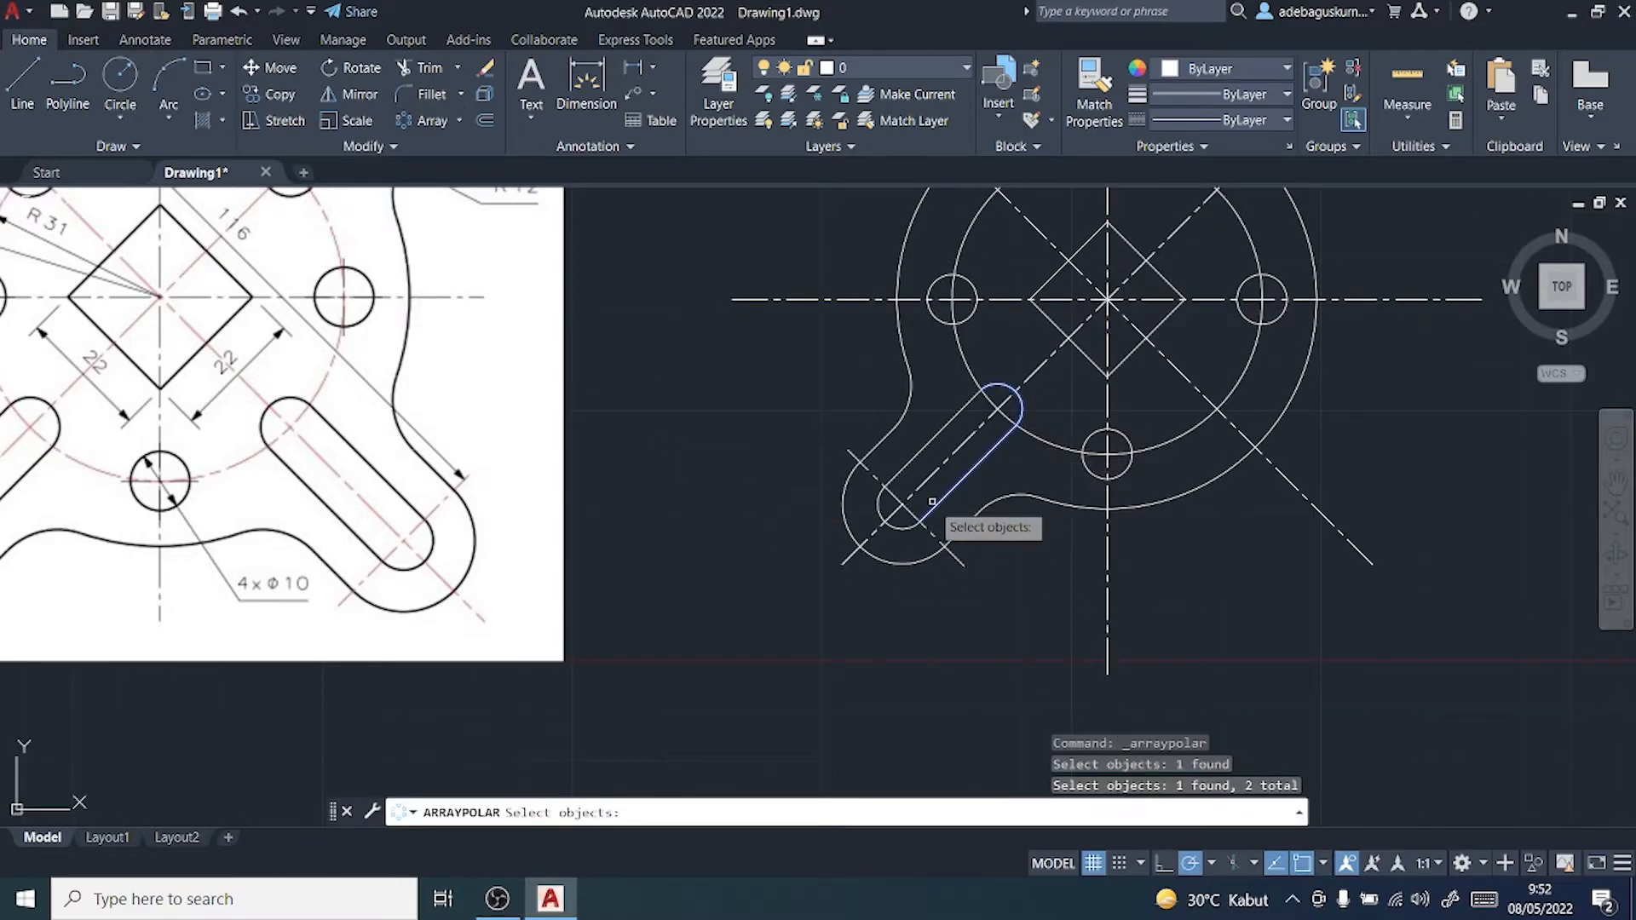
click(903, 526)
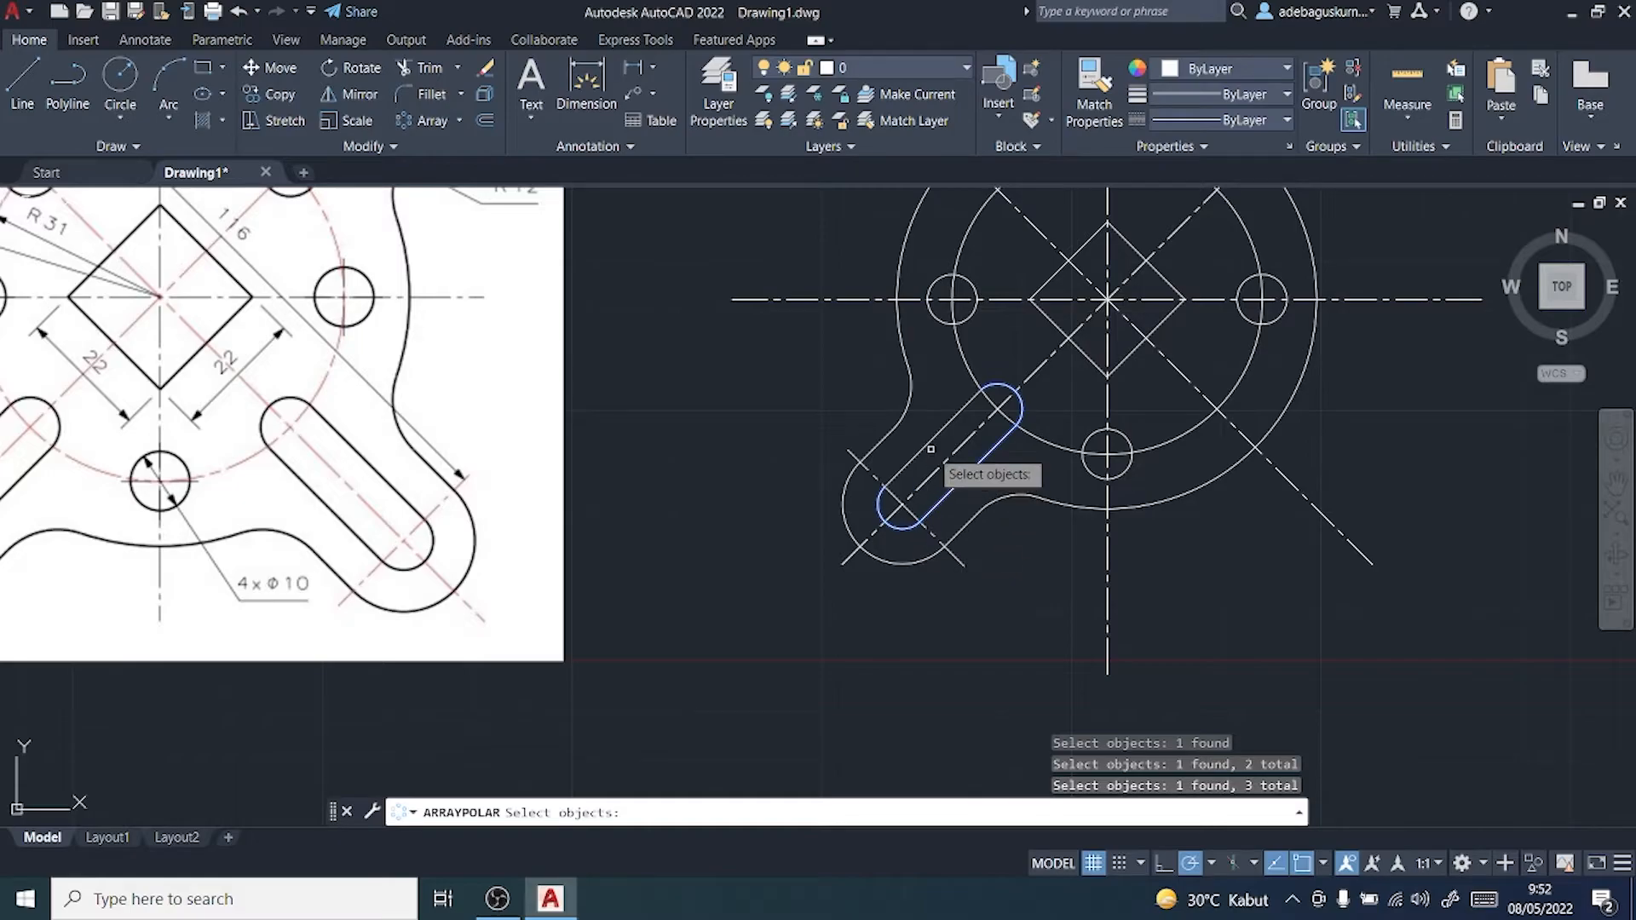
click(912, 388)
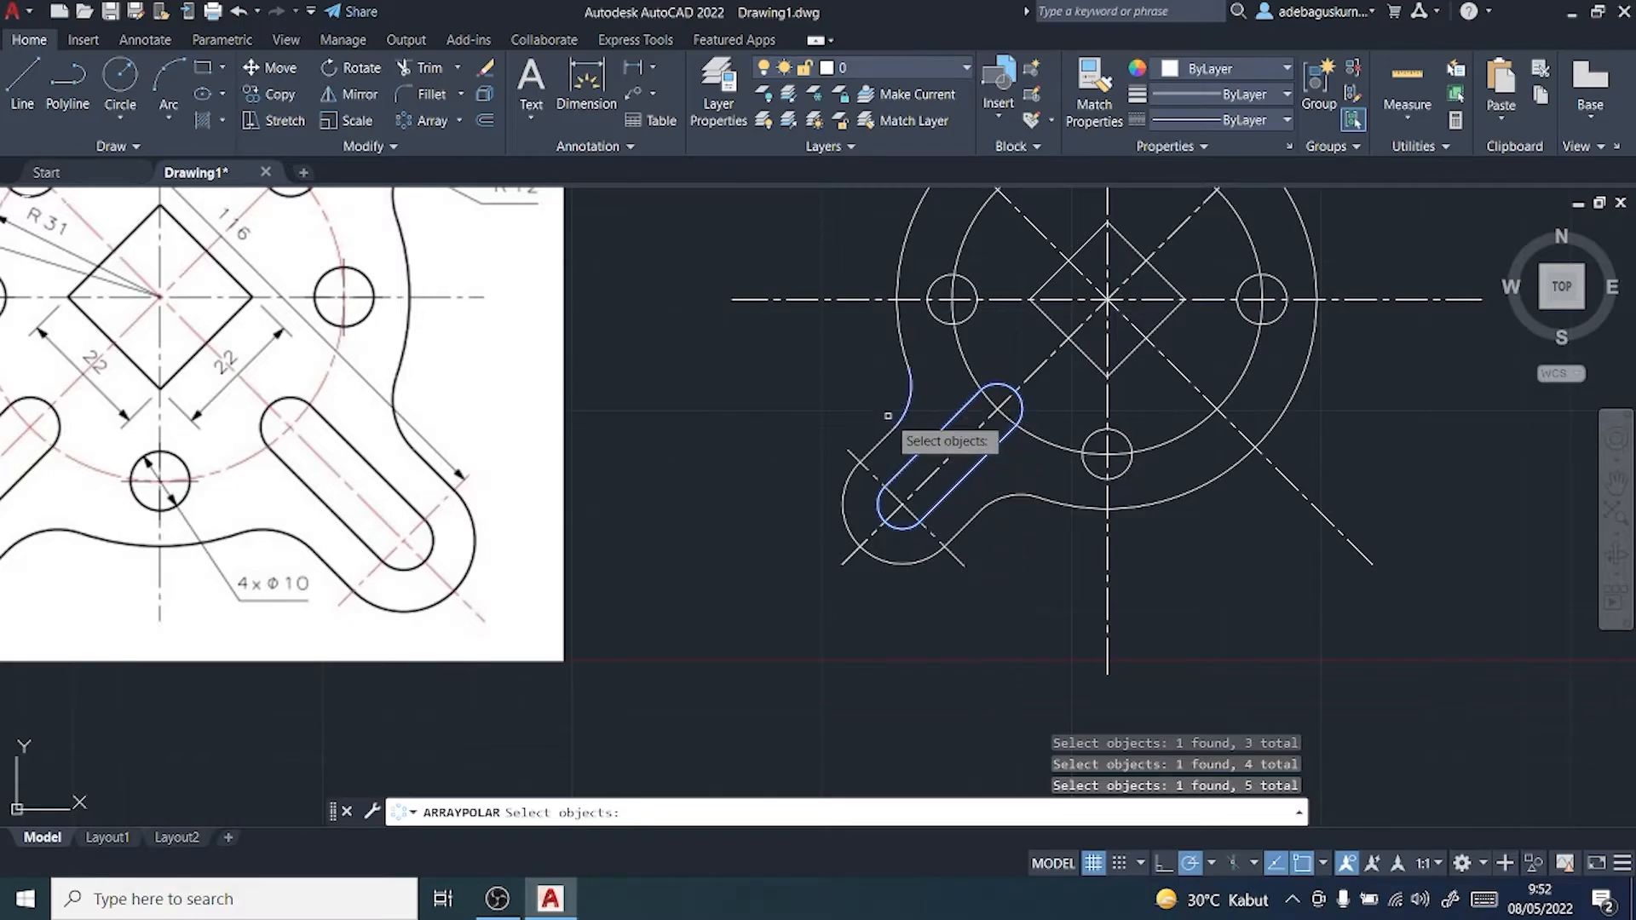
click(877, 444)
click(847, 481)
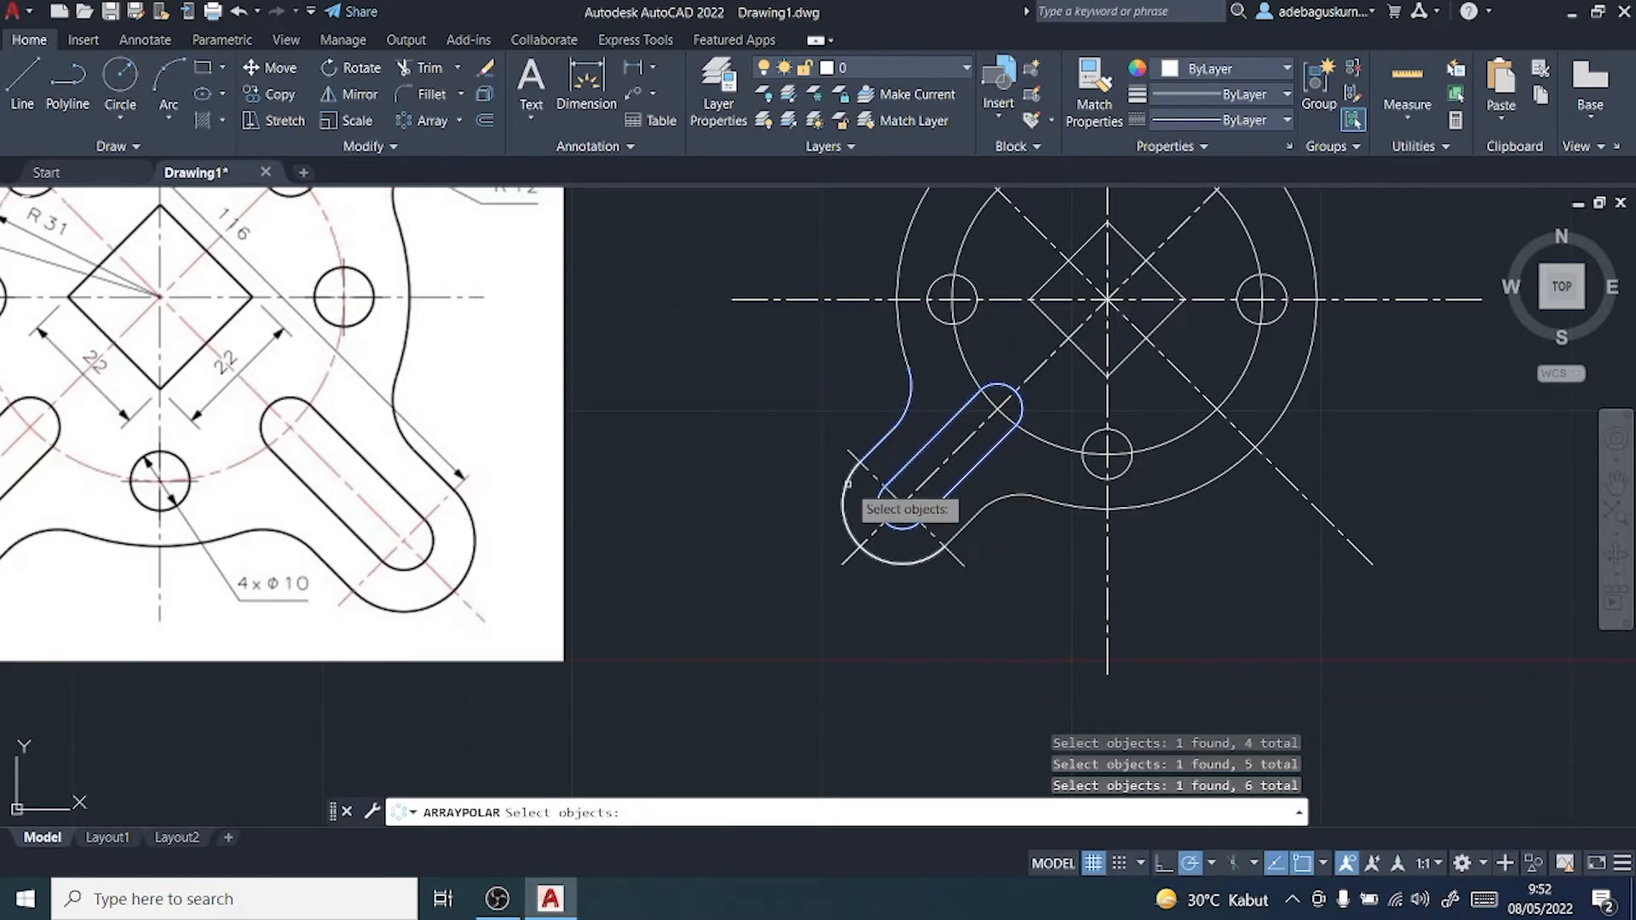
click(964, 522)
click(996, 503)
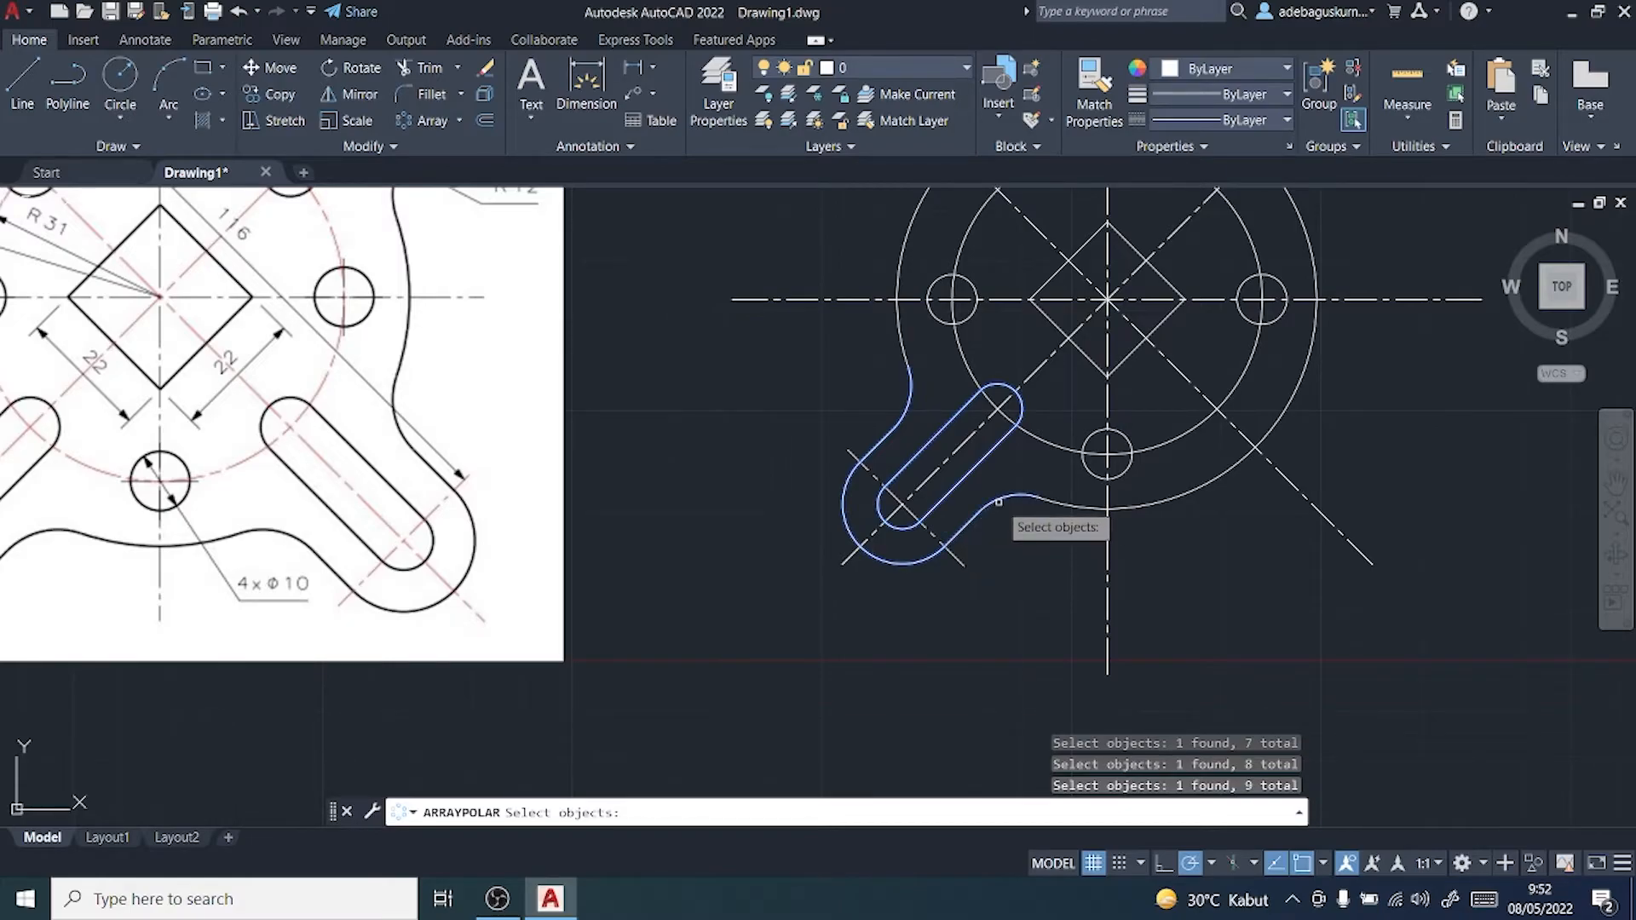
click(959, 552)
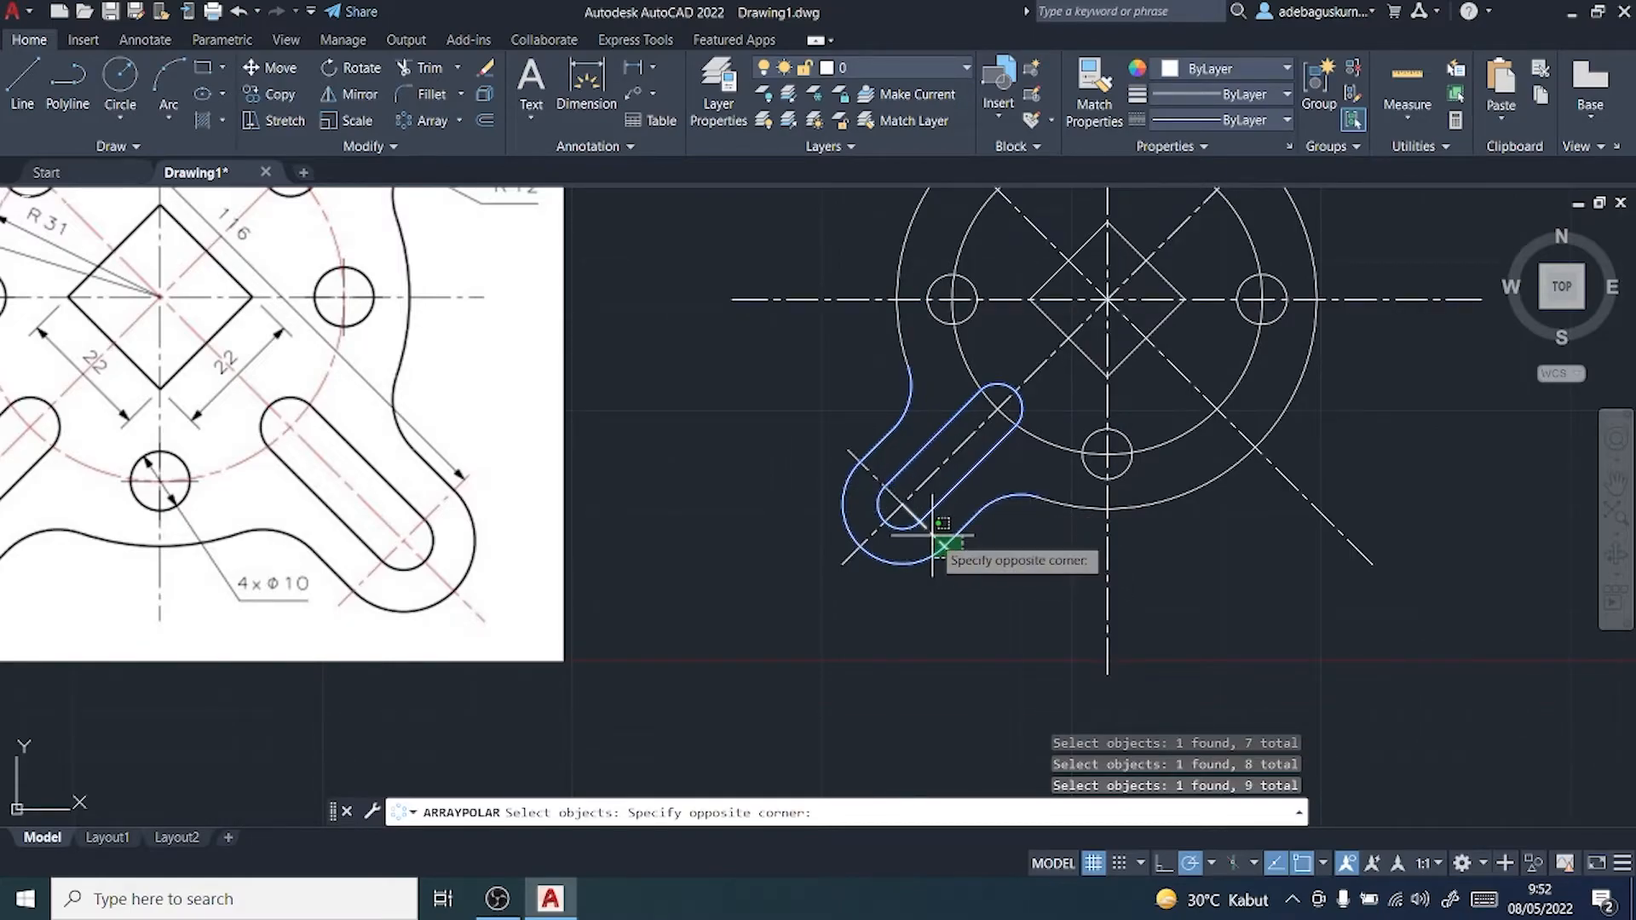
click(934, 543)
click(876, 478)
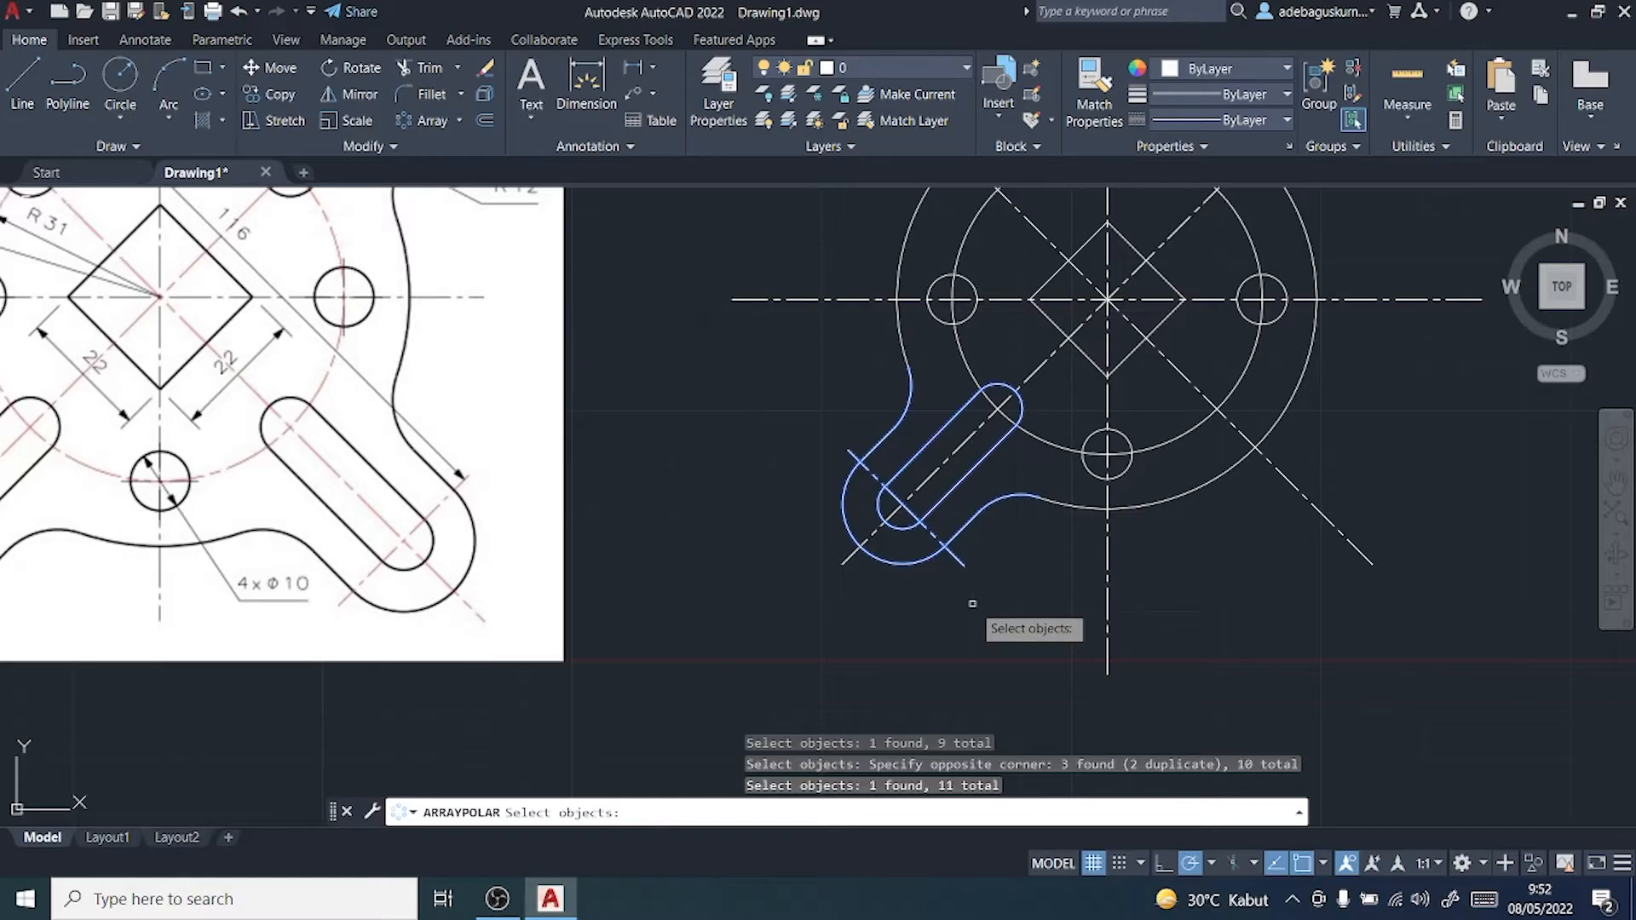
key(Return)
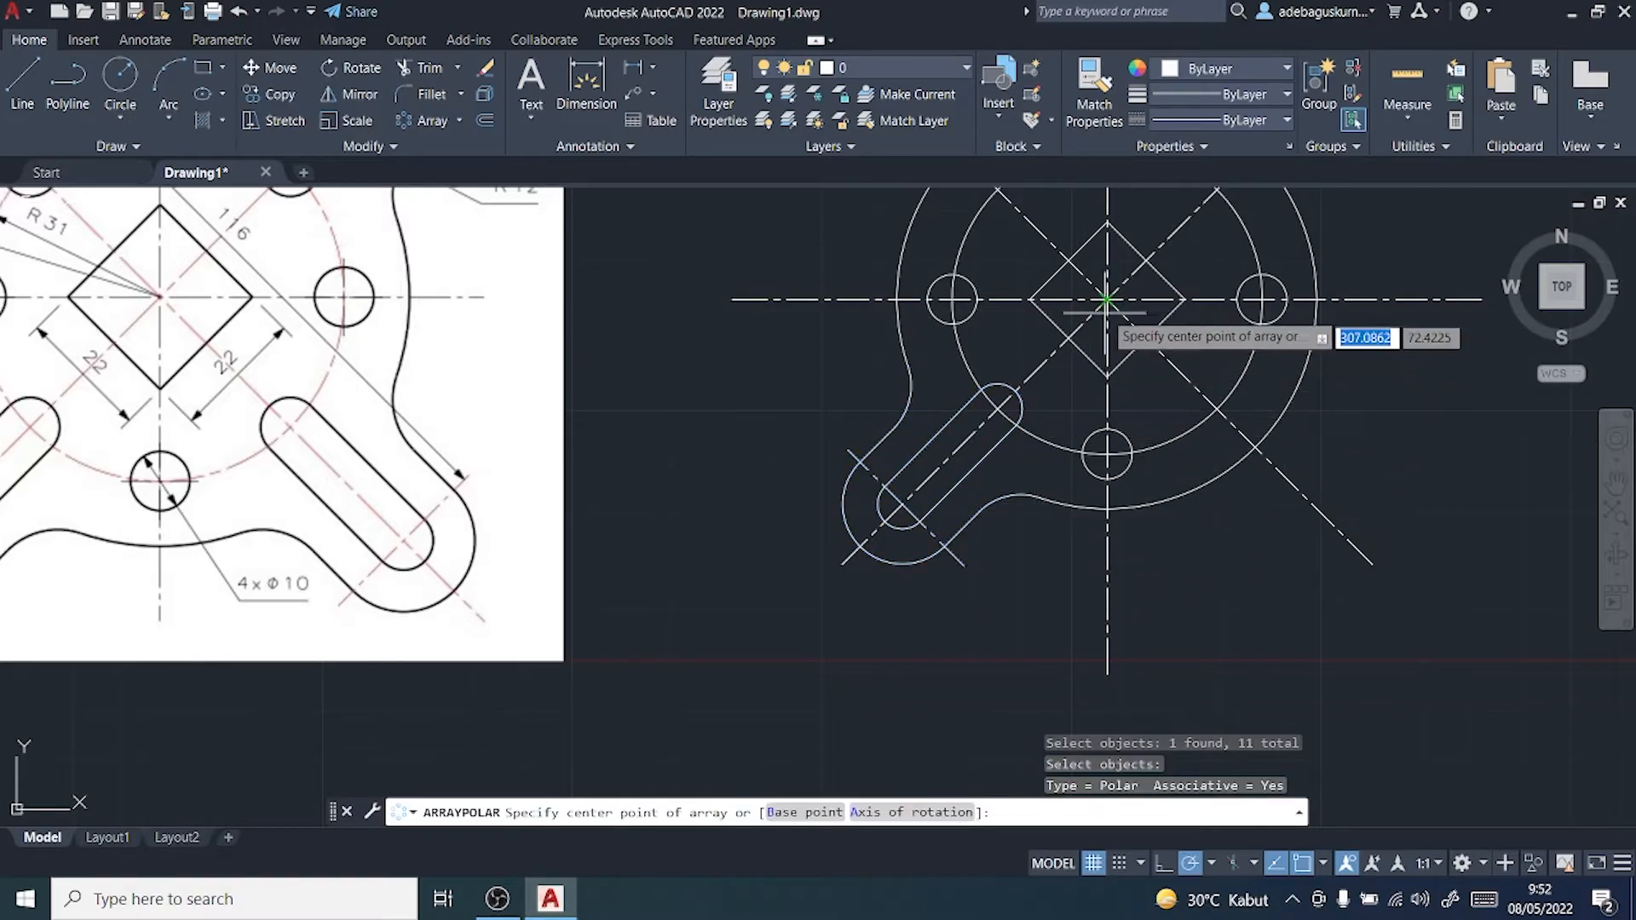
click(1107, 299)
scroll(1090, 401, down, 5)
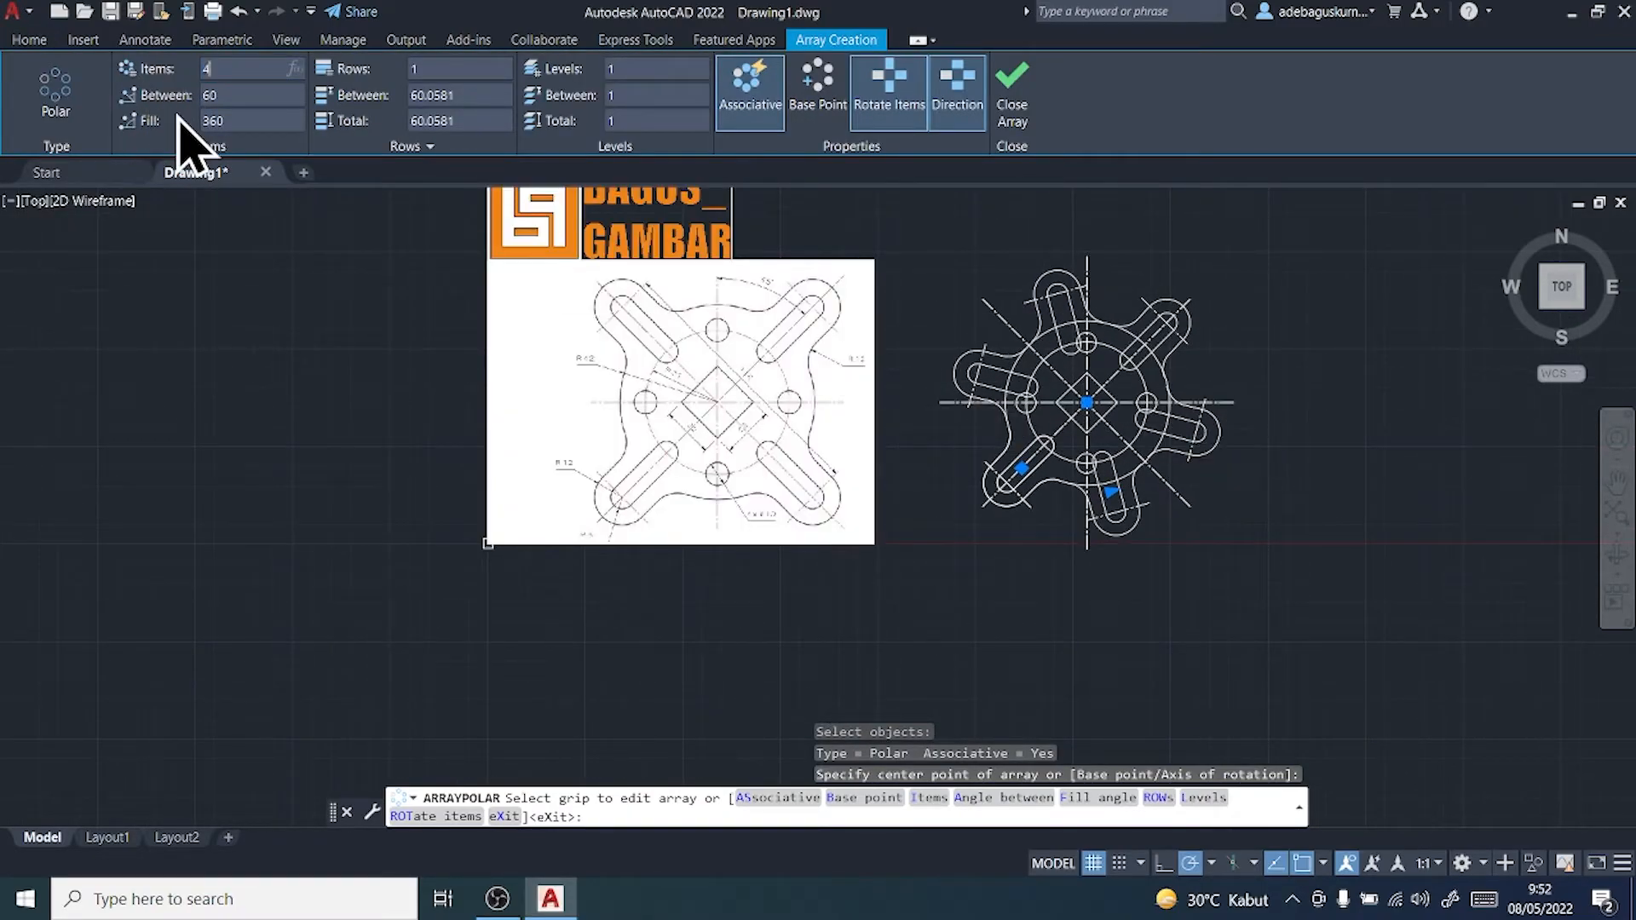
click(1012, 106)
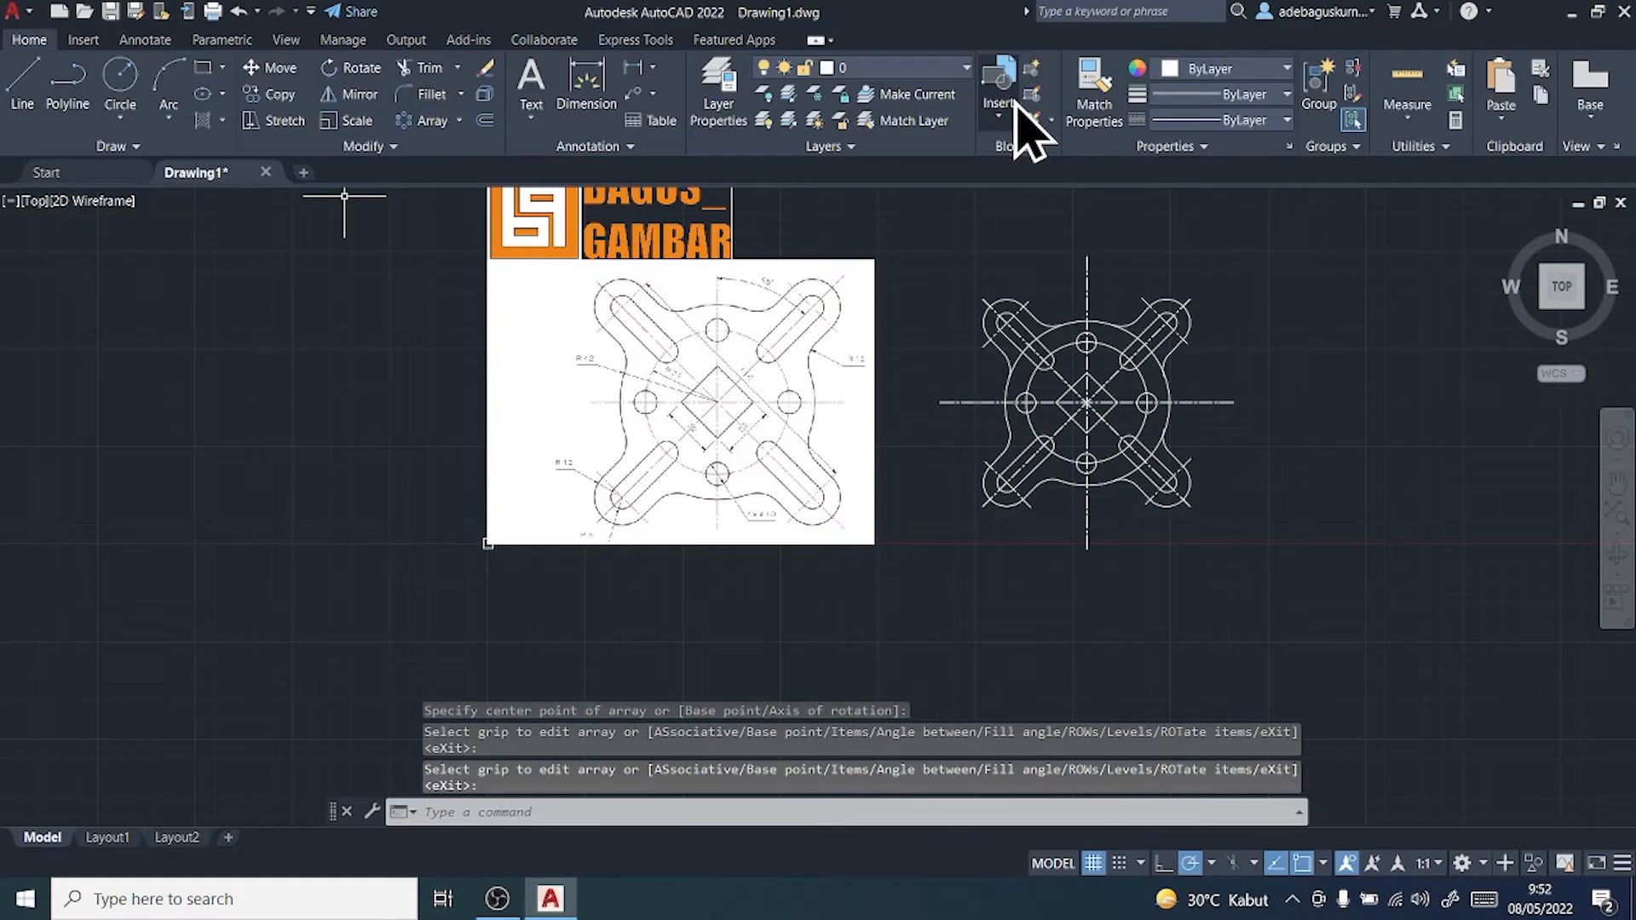
Step: Trim the parts of the radius 42 circle that cross the upper-left arm and its slot
scroll(1121, 369, up, 2)
scroll(1121, 369, up, 2)
scroll(1078, 379, down, 2)
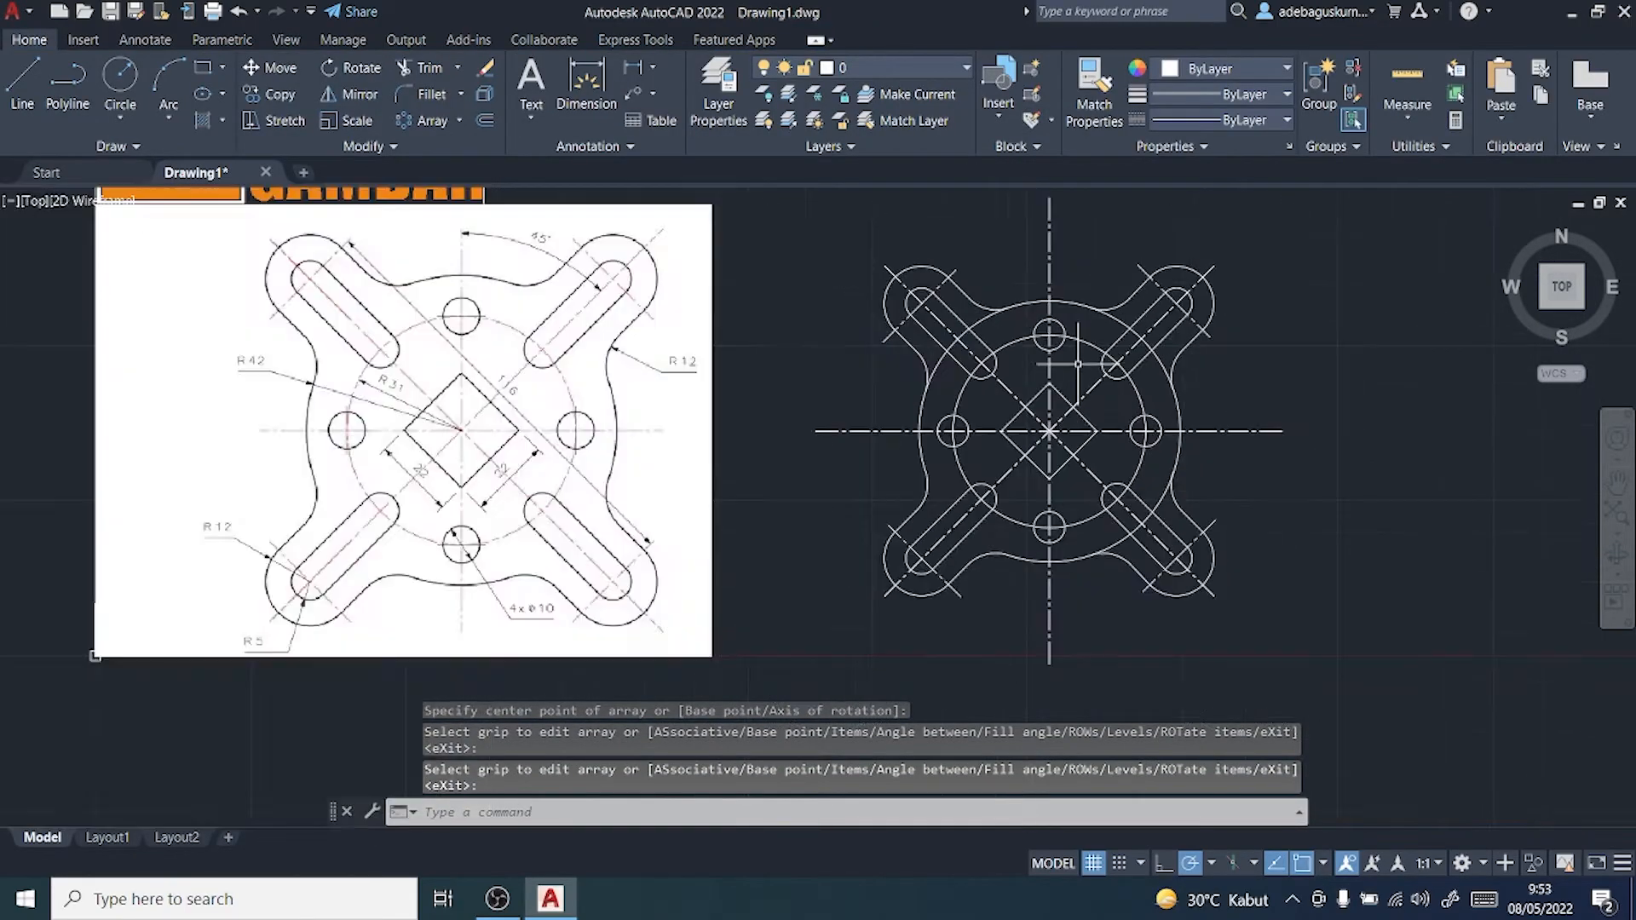
scroll(1061, 380, up, 2)
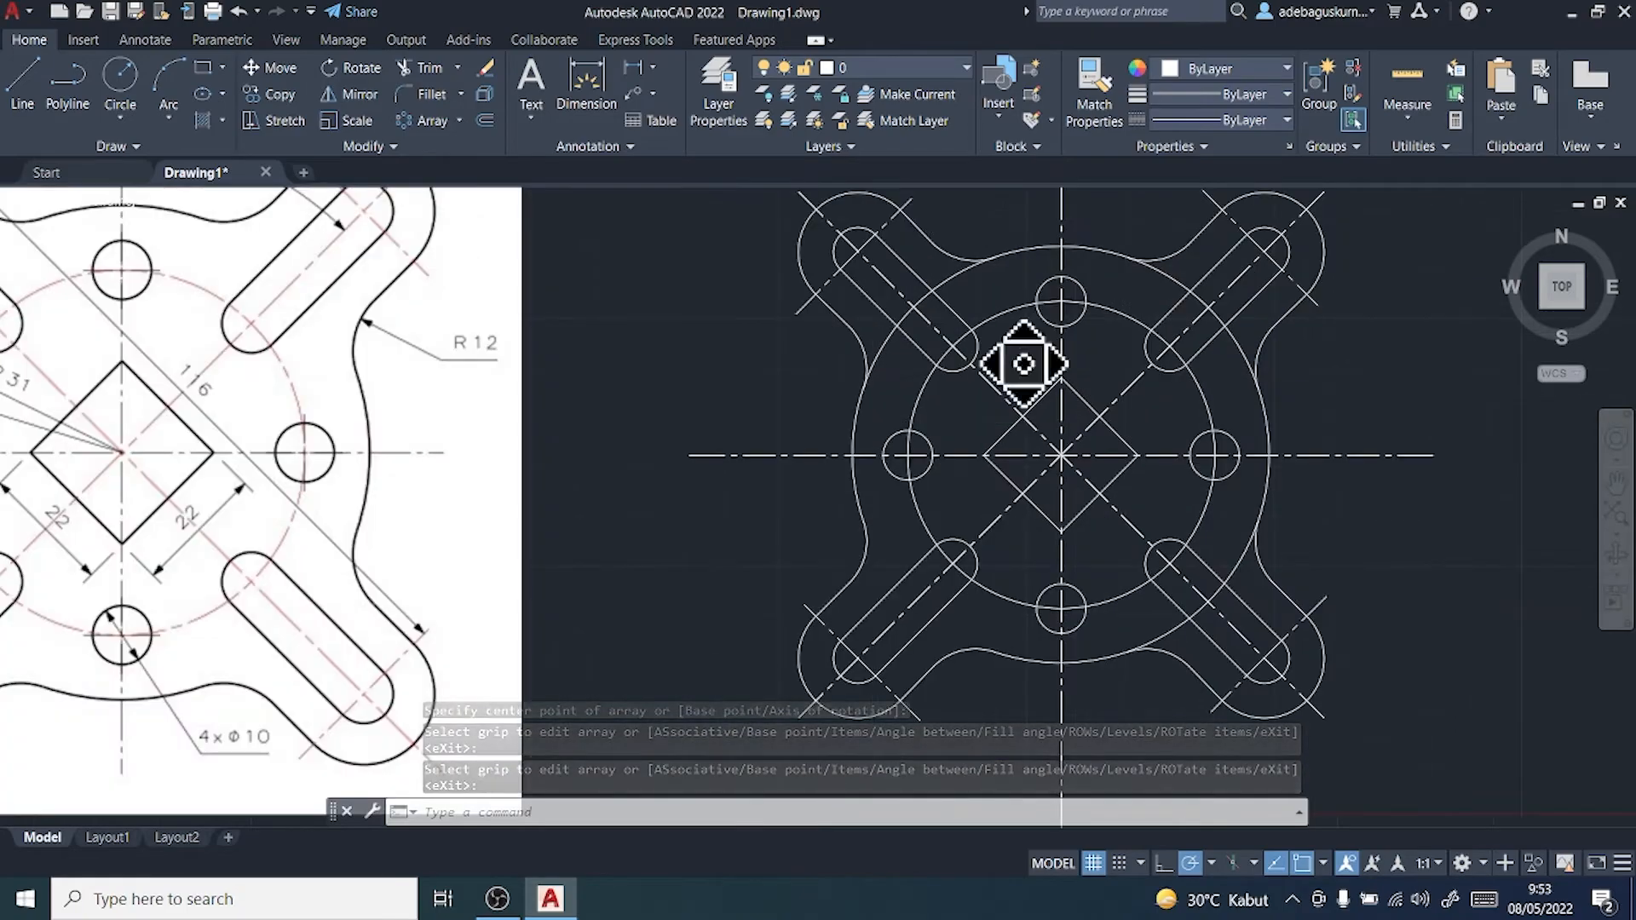
scroll(1050, 397, up, 1)
click(426, 68)
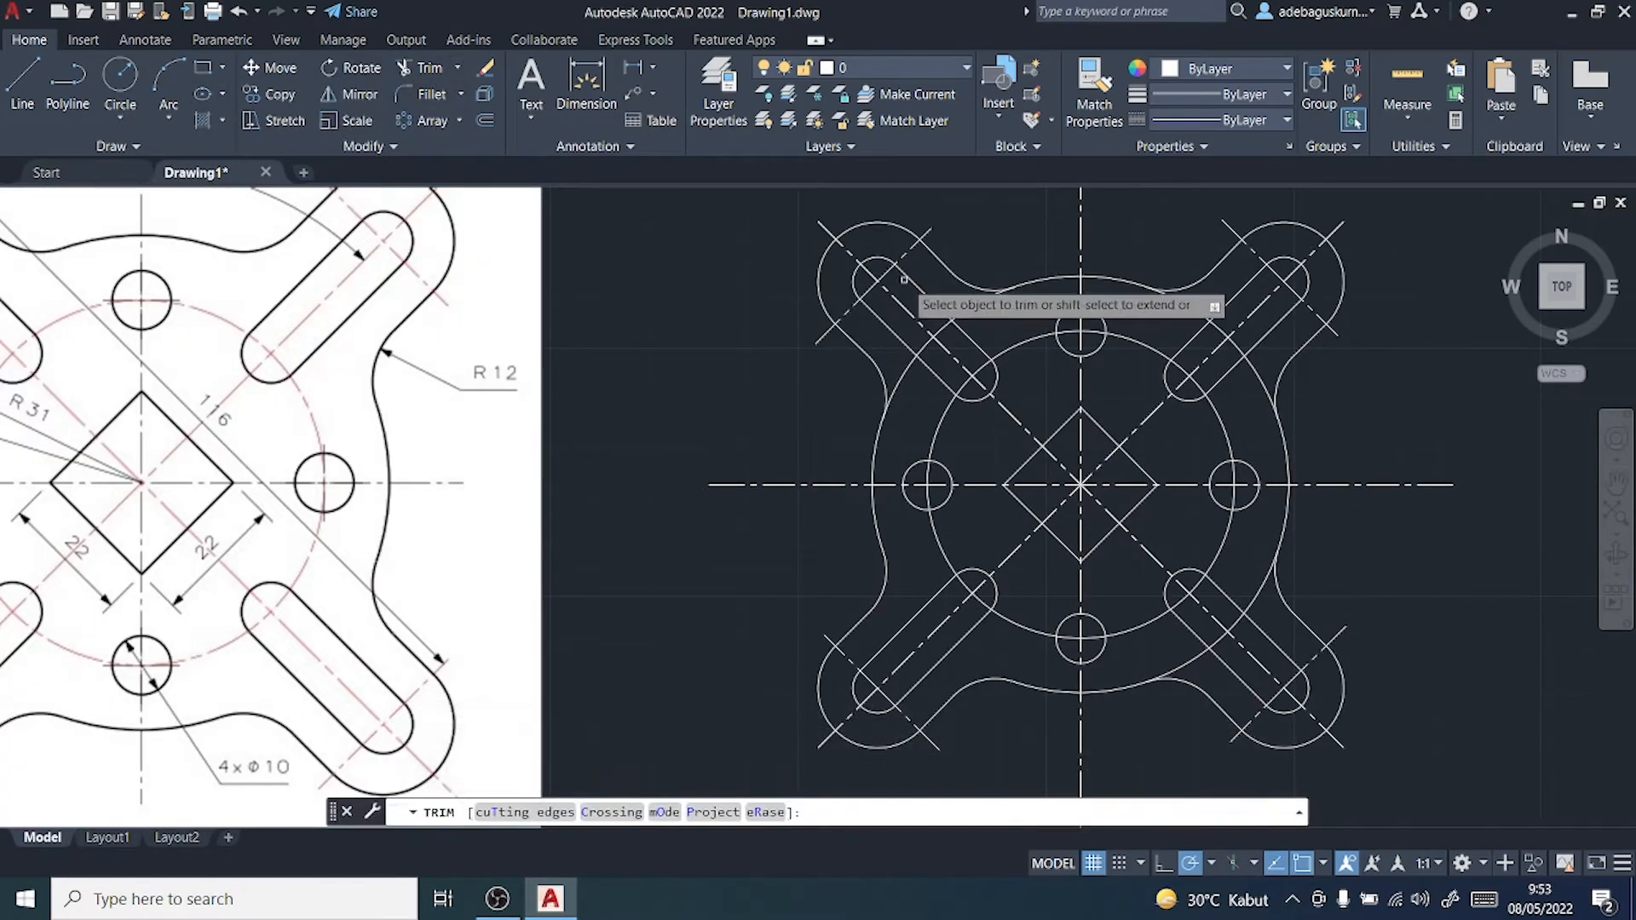
scroll(974, 322, up, 3)
click(980, 271)
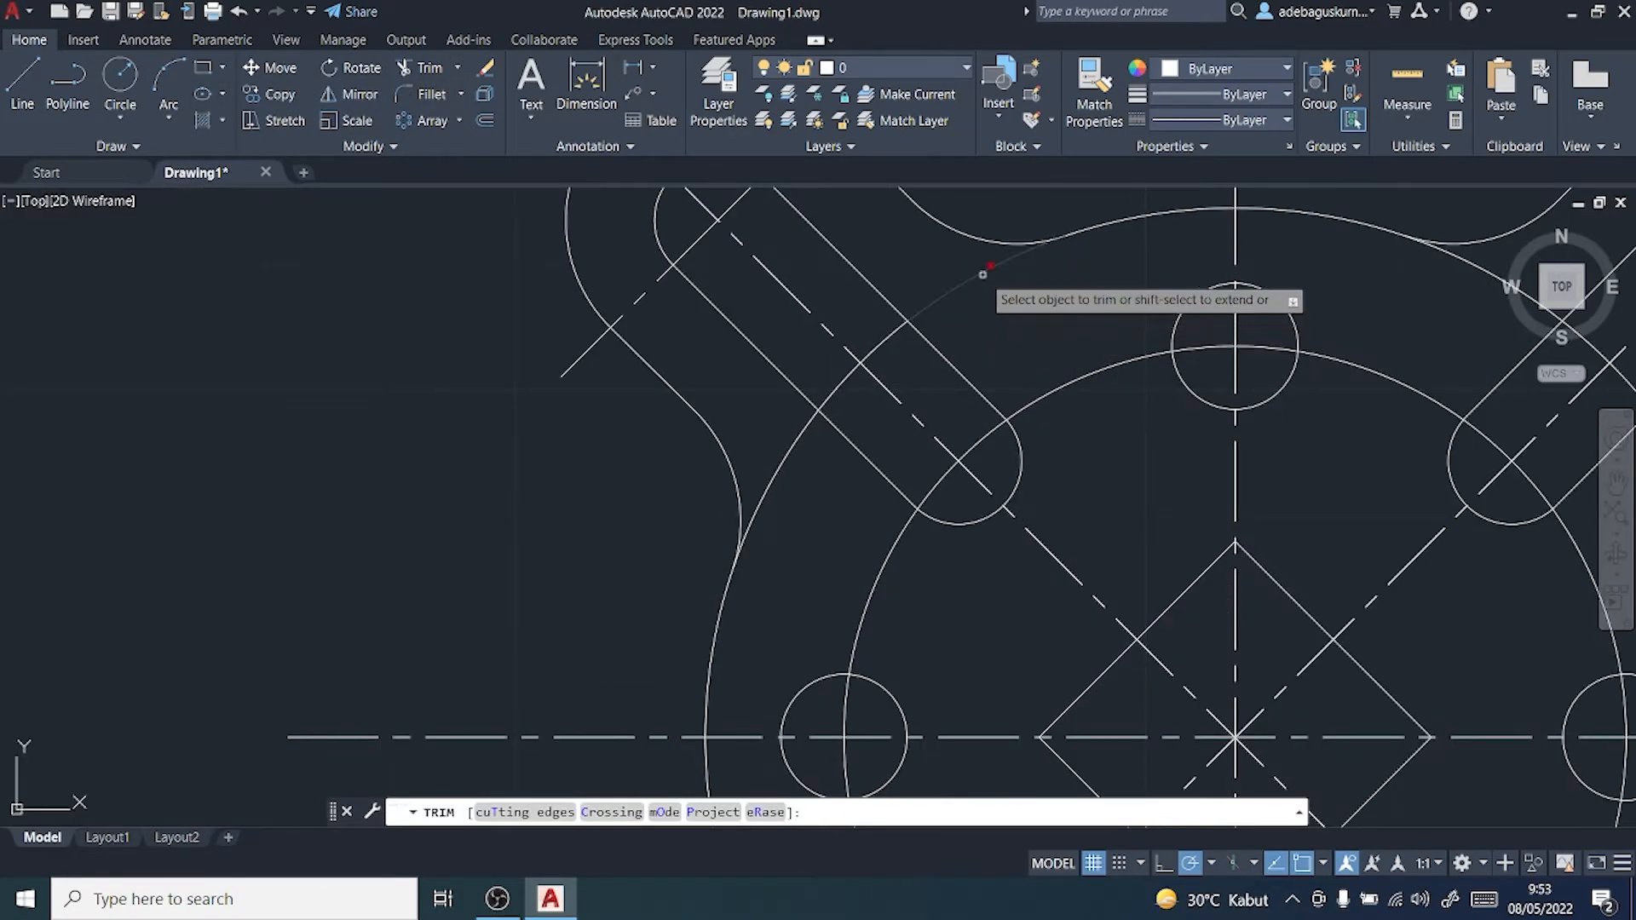
click(870, 356)
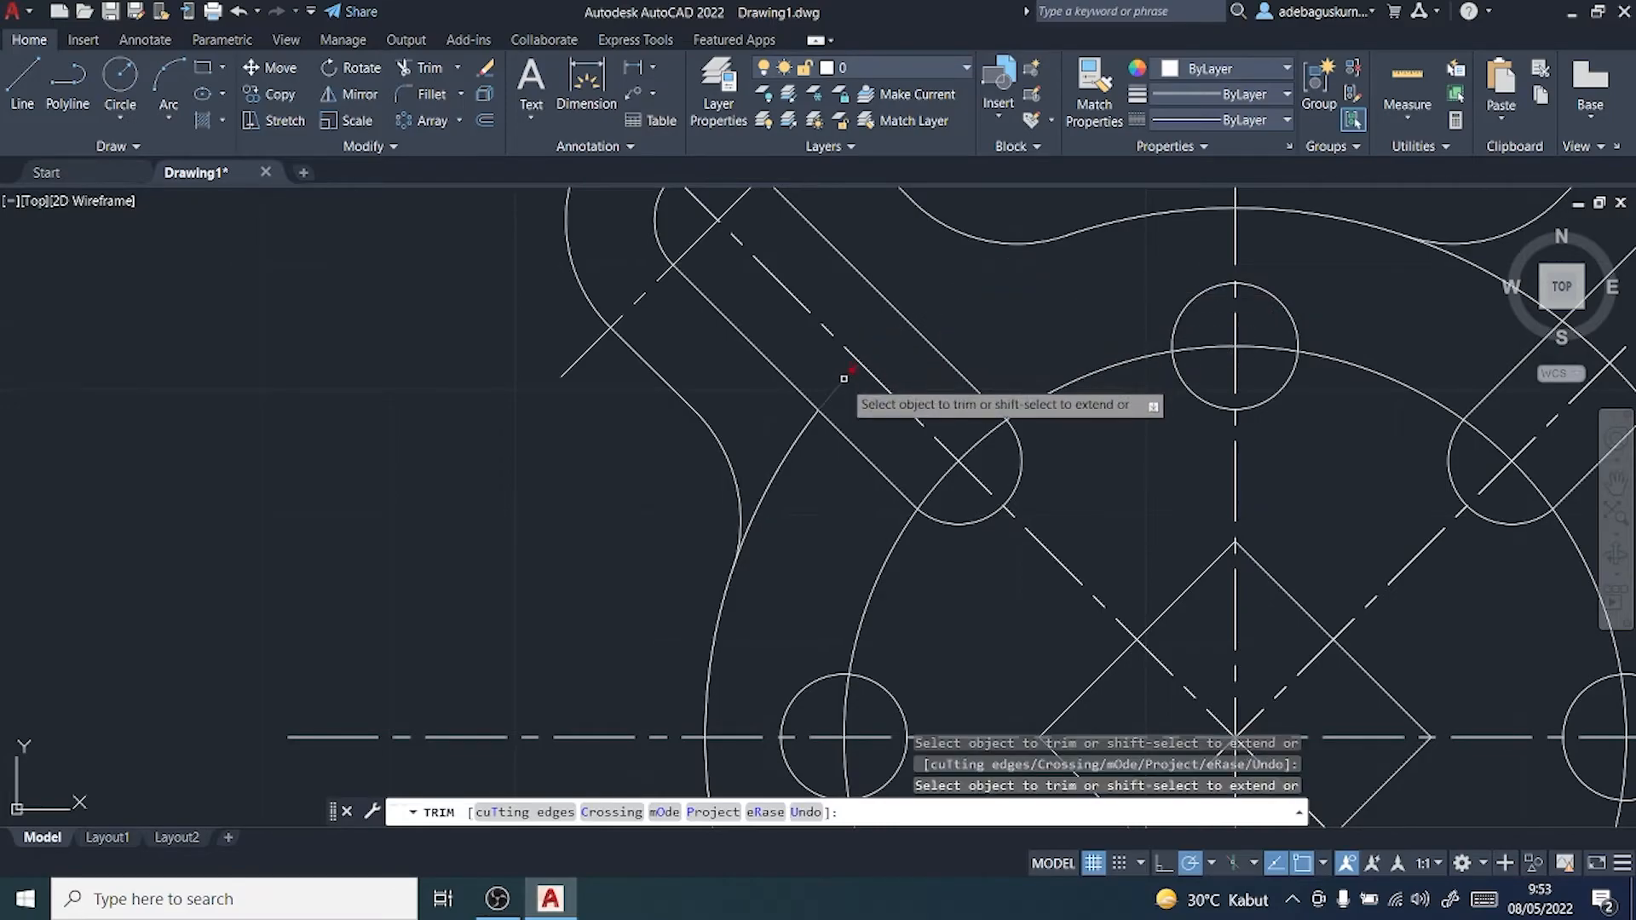
mouse_move(825, 402)
mouse_down()
mouse_move(795, 431)
mouse_move(830, 426)
mouse_up()
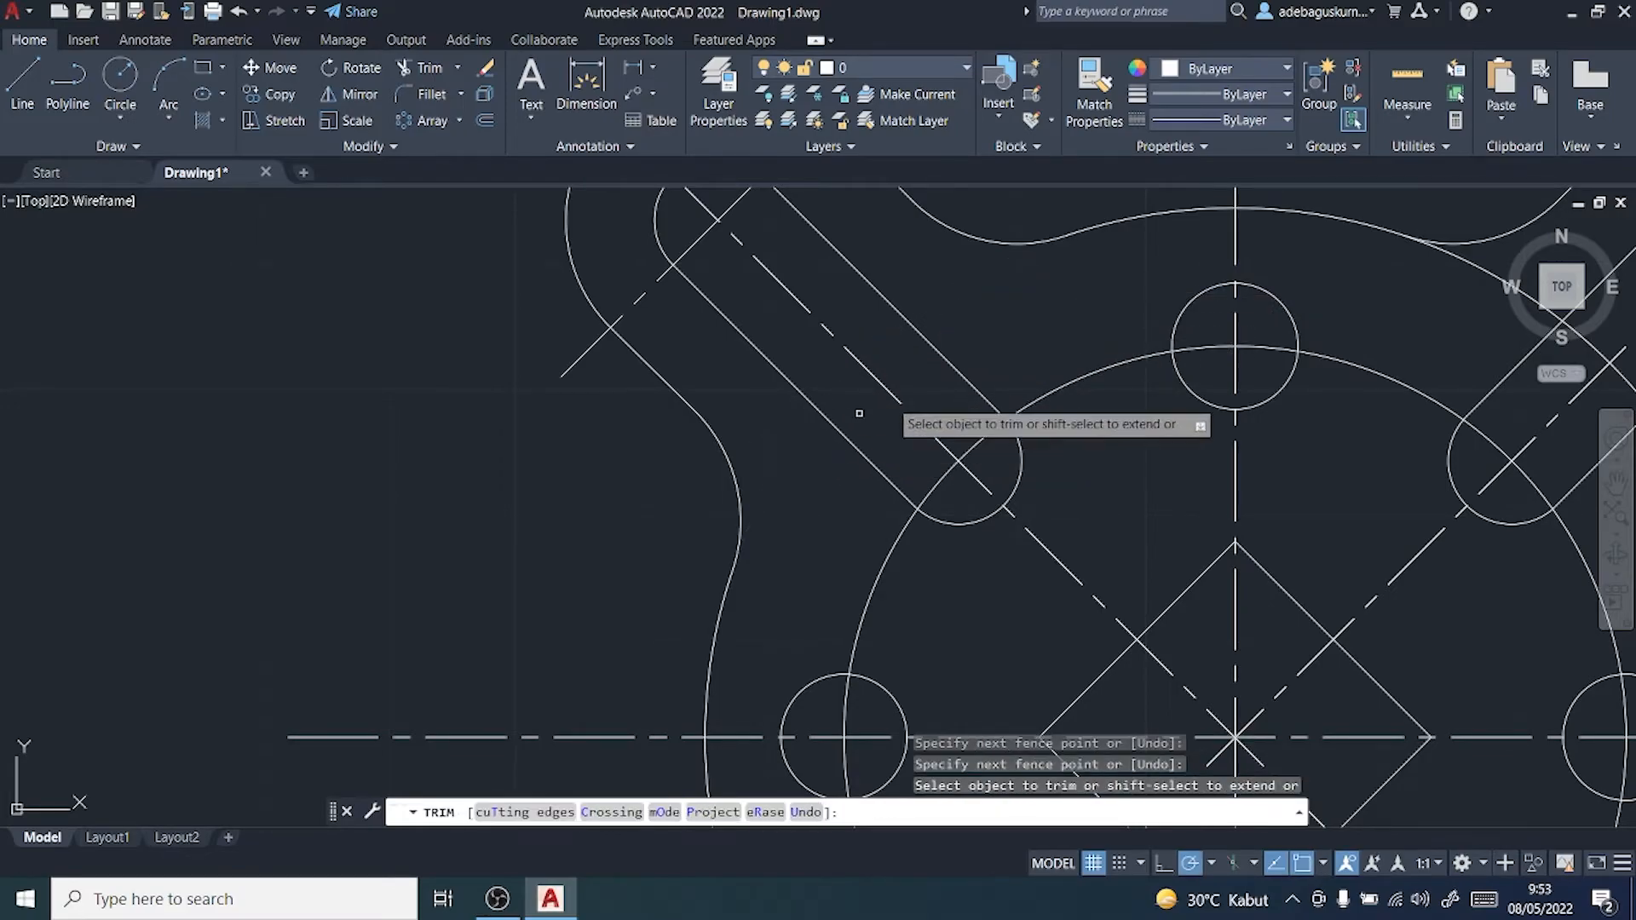
Step: Trim the parts of the radius 42 circle that cross the upper-right and lower-right arms
click(1450, 258)
scroll(1440, 261, down, 4)
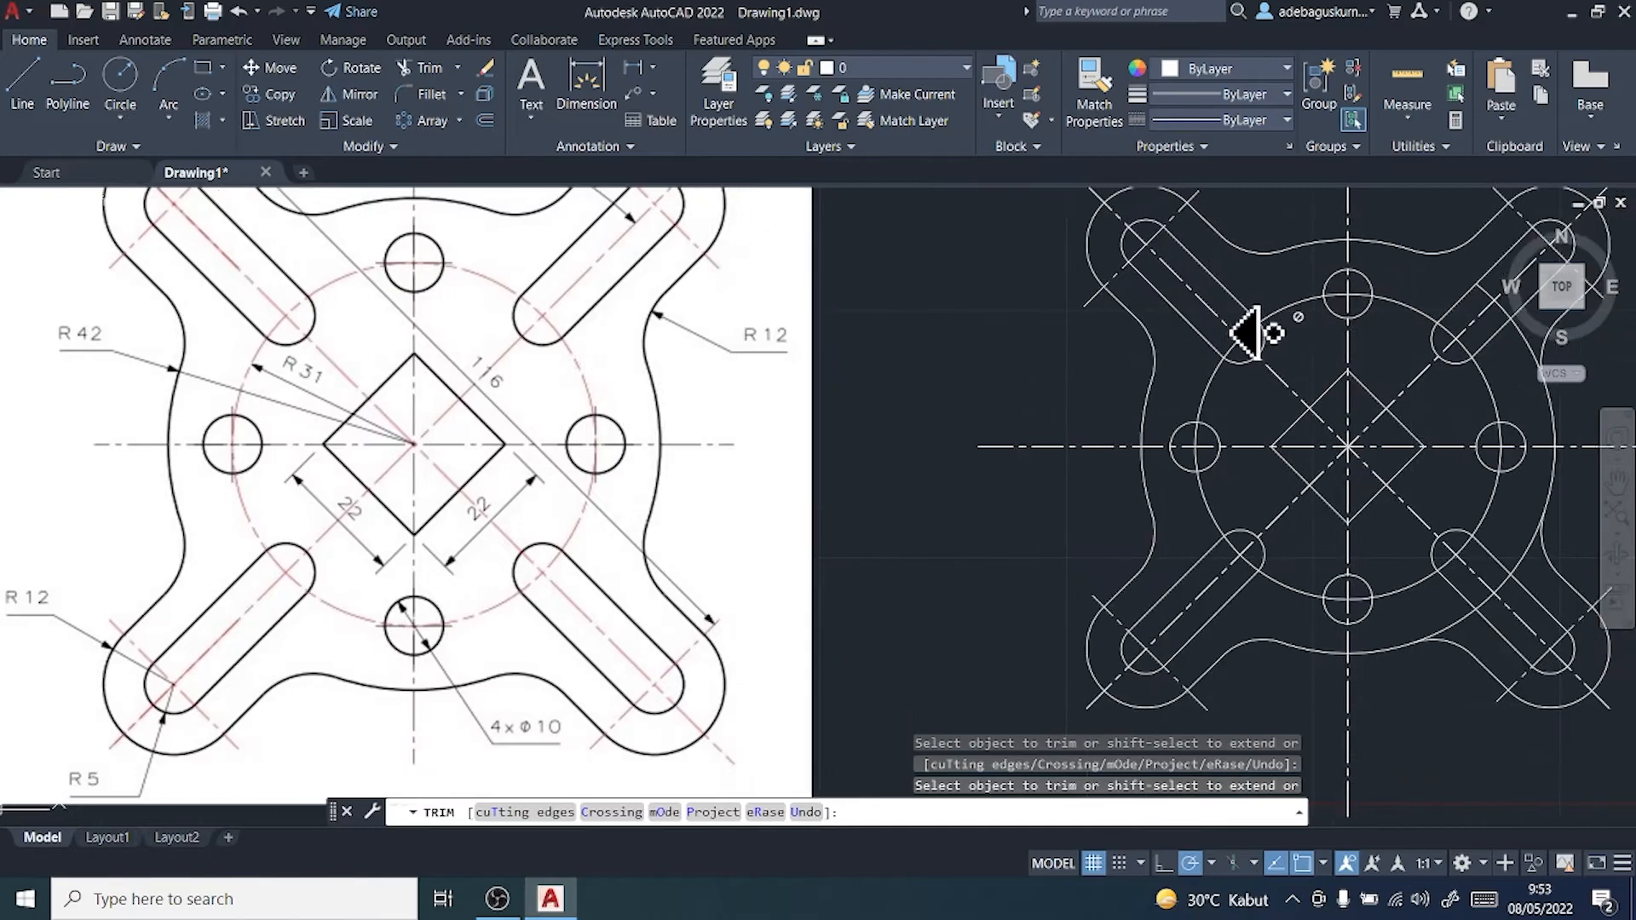
middle_drag(1267, 329, 907, 349)
mouse_move(1150, 339)
mouse_down()
mouse_move(1118, 291)
mouse_move(1138, 312)
mouse_up()
click(1152, 327)
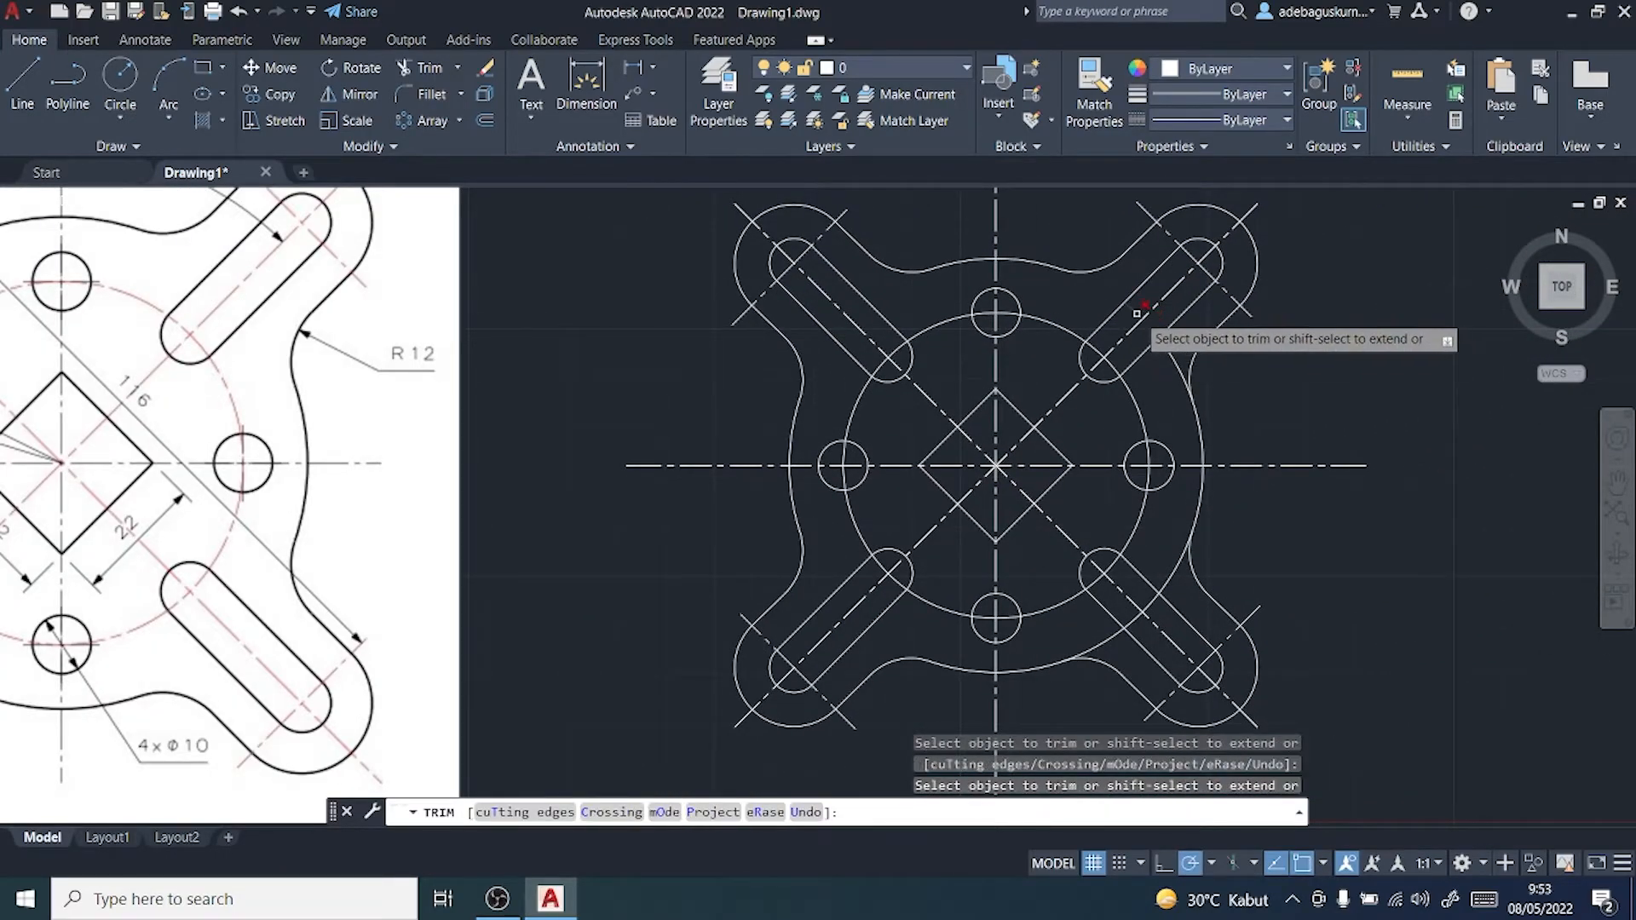
click(1136, 313)
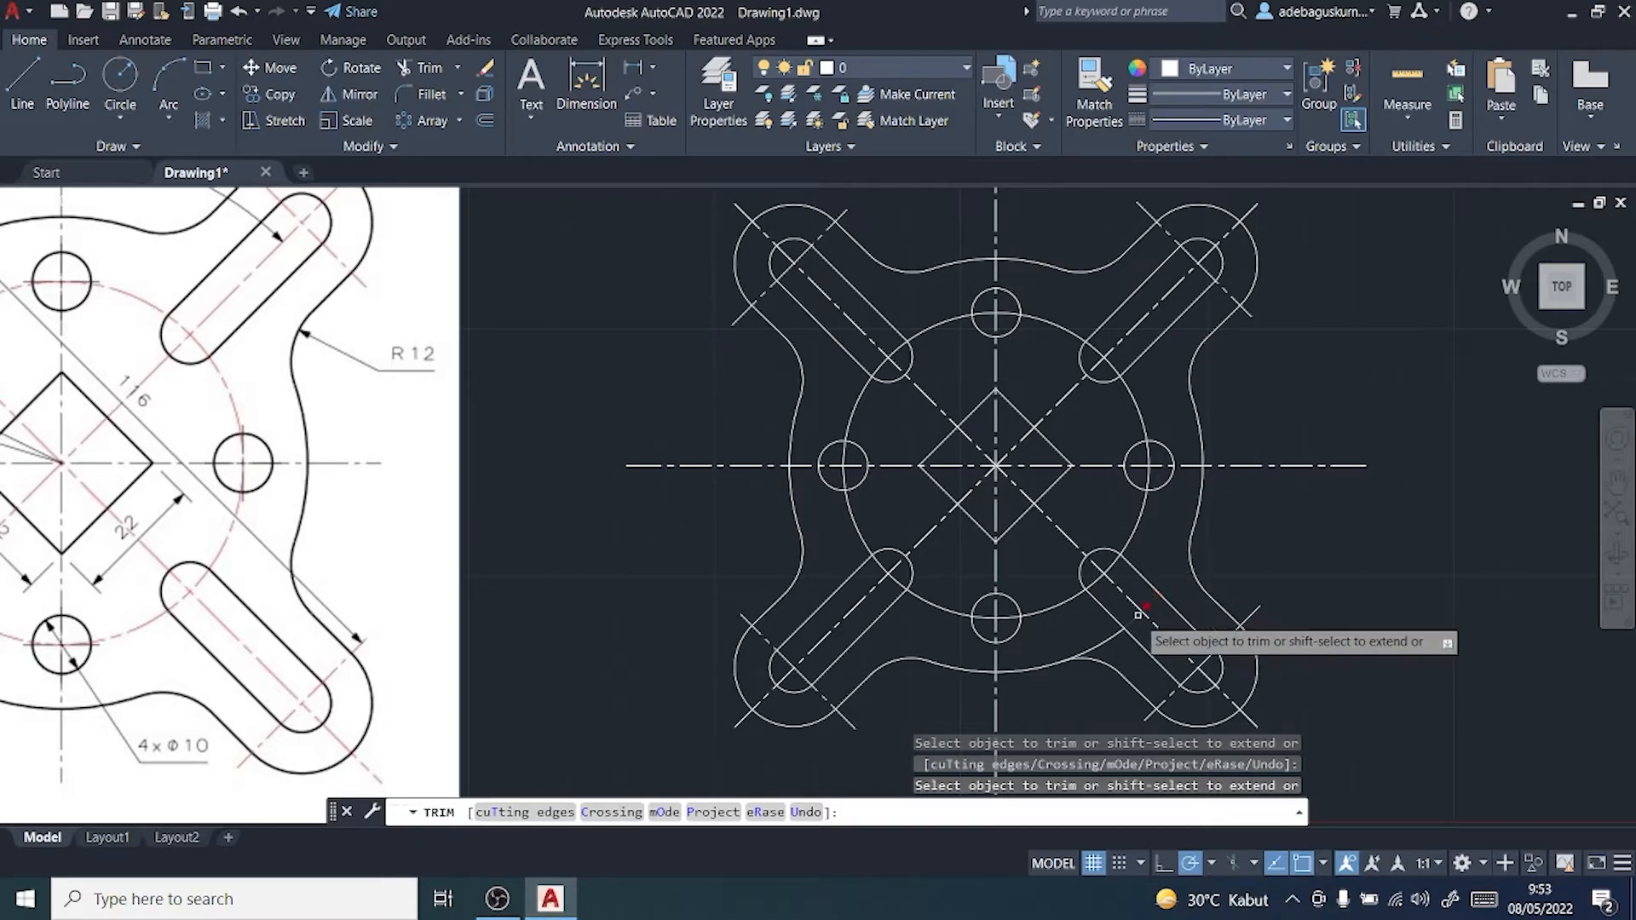
scroll(1116, 613, down, 3)
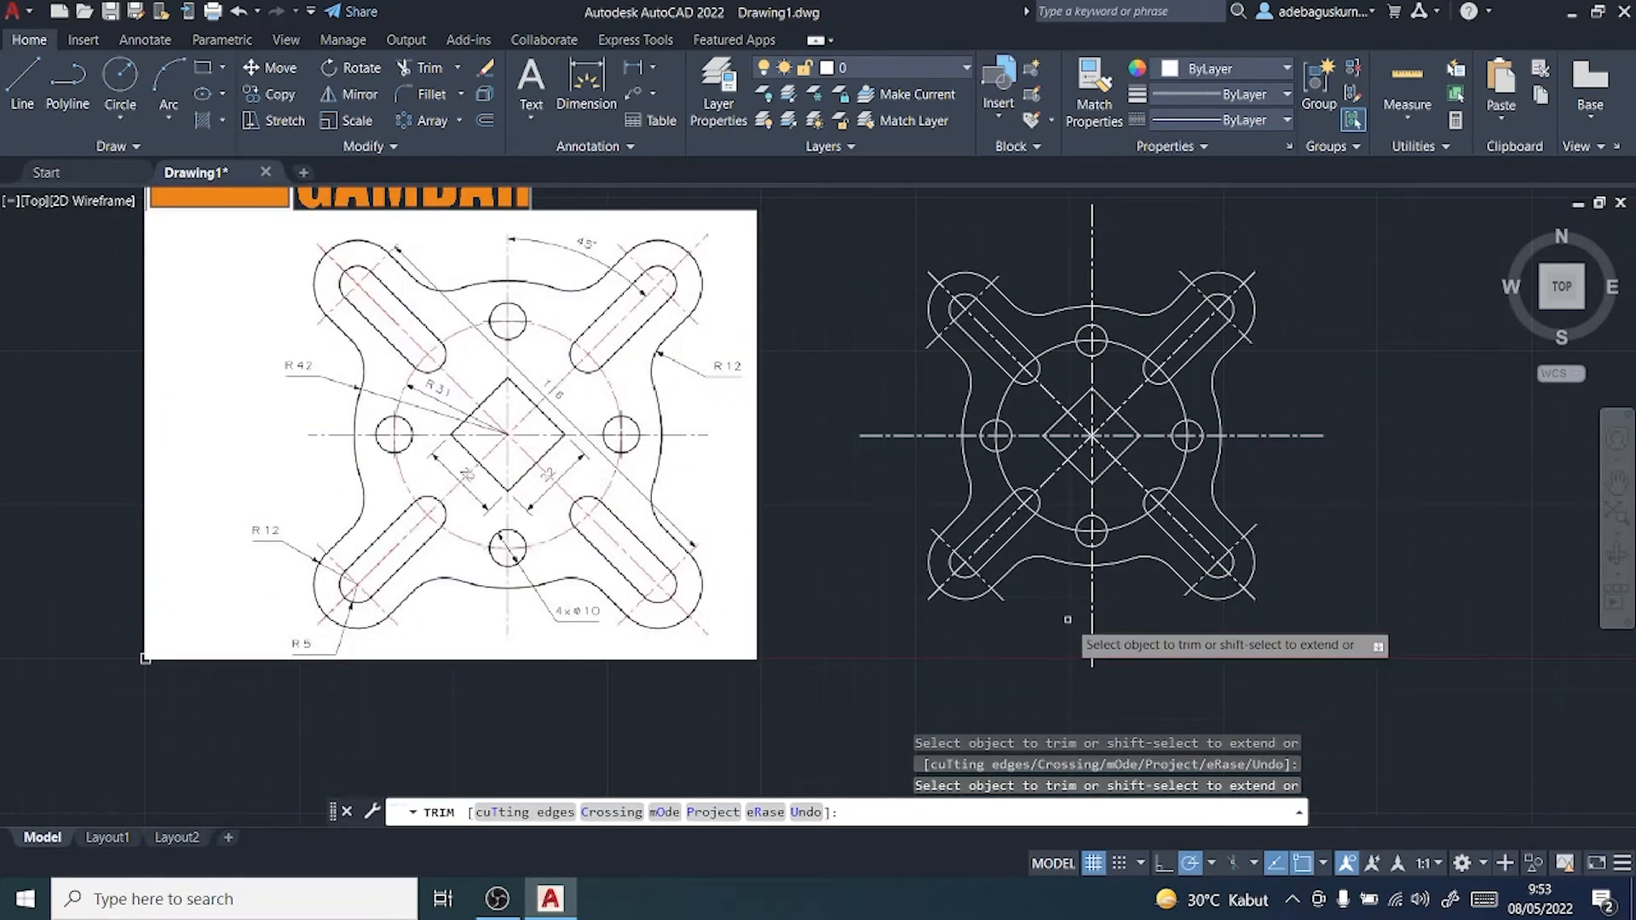
key(Escape)
Step: Change the linetype of the radius 31 circle through the four holes to CENTER
scroll(1125, 559, up, 2)
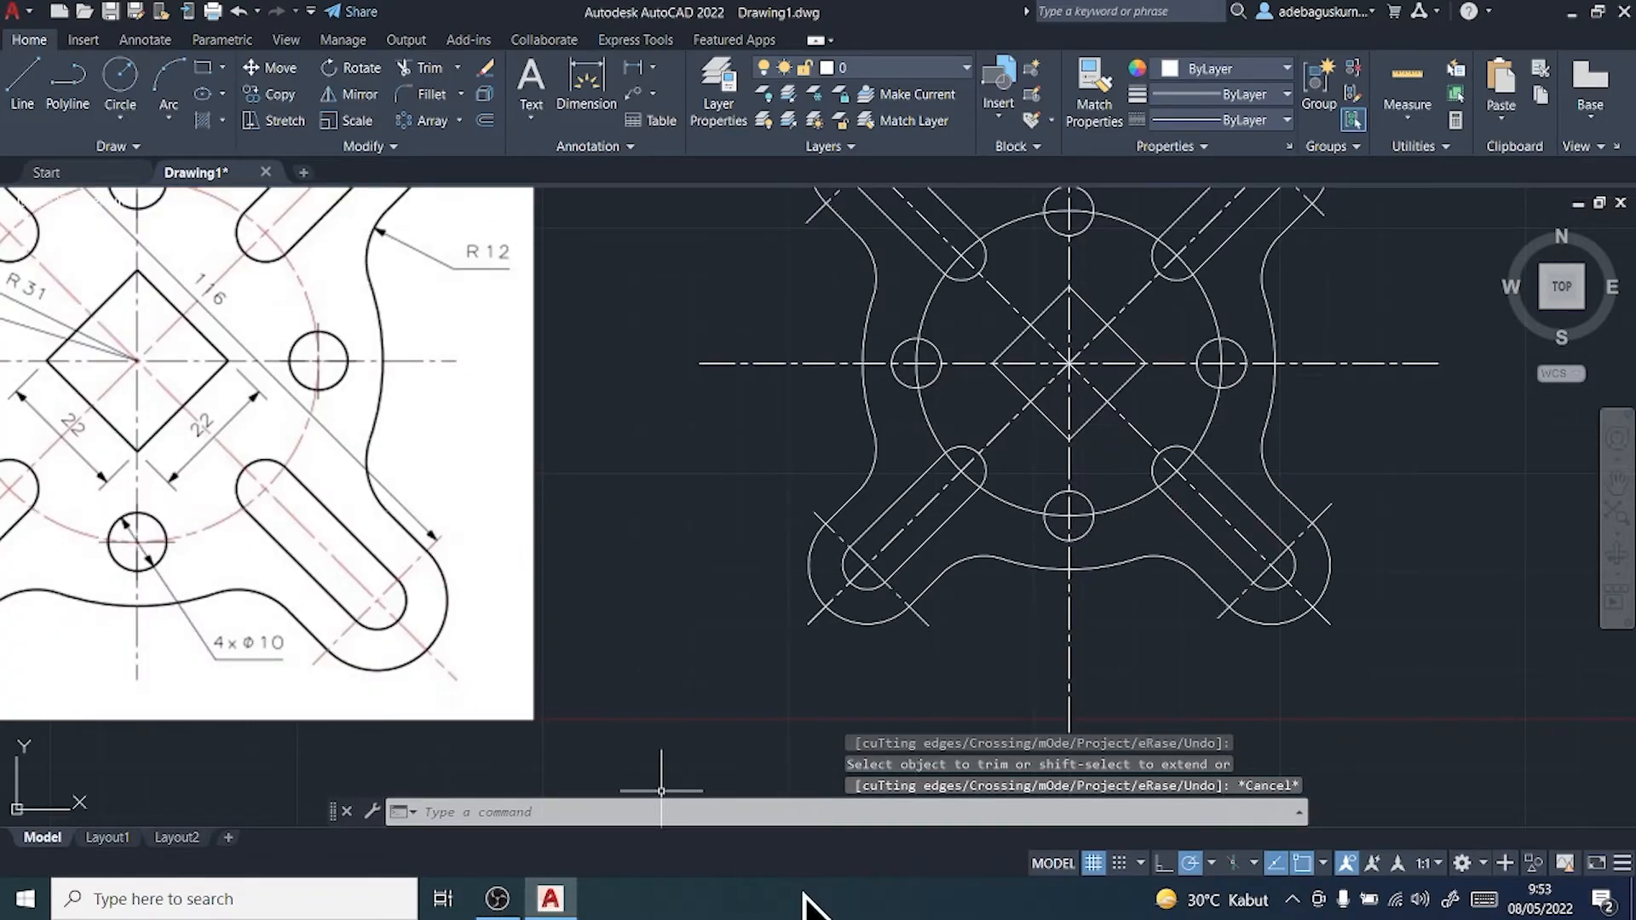
click(803, 893)
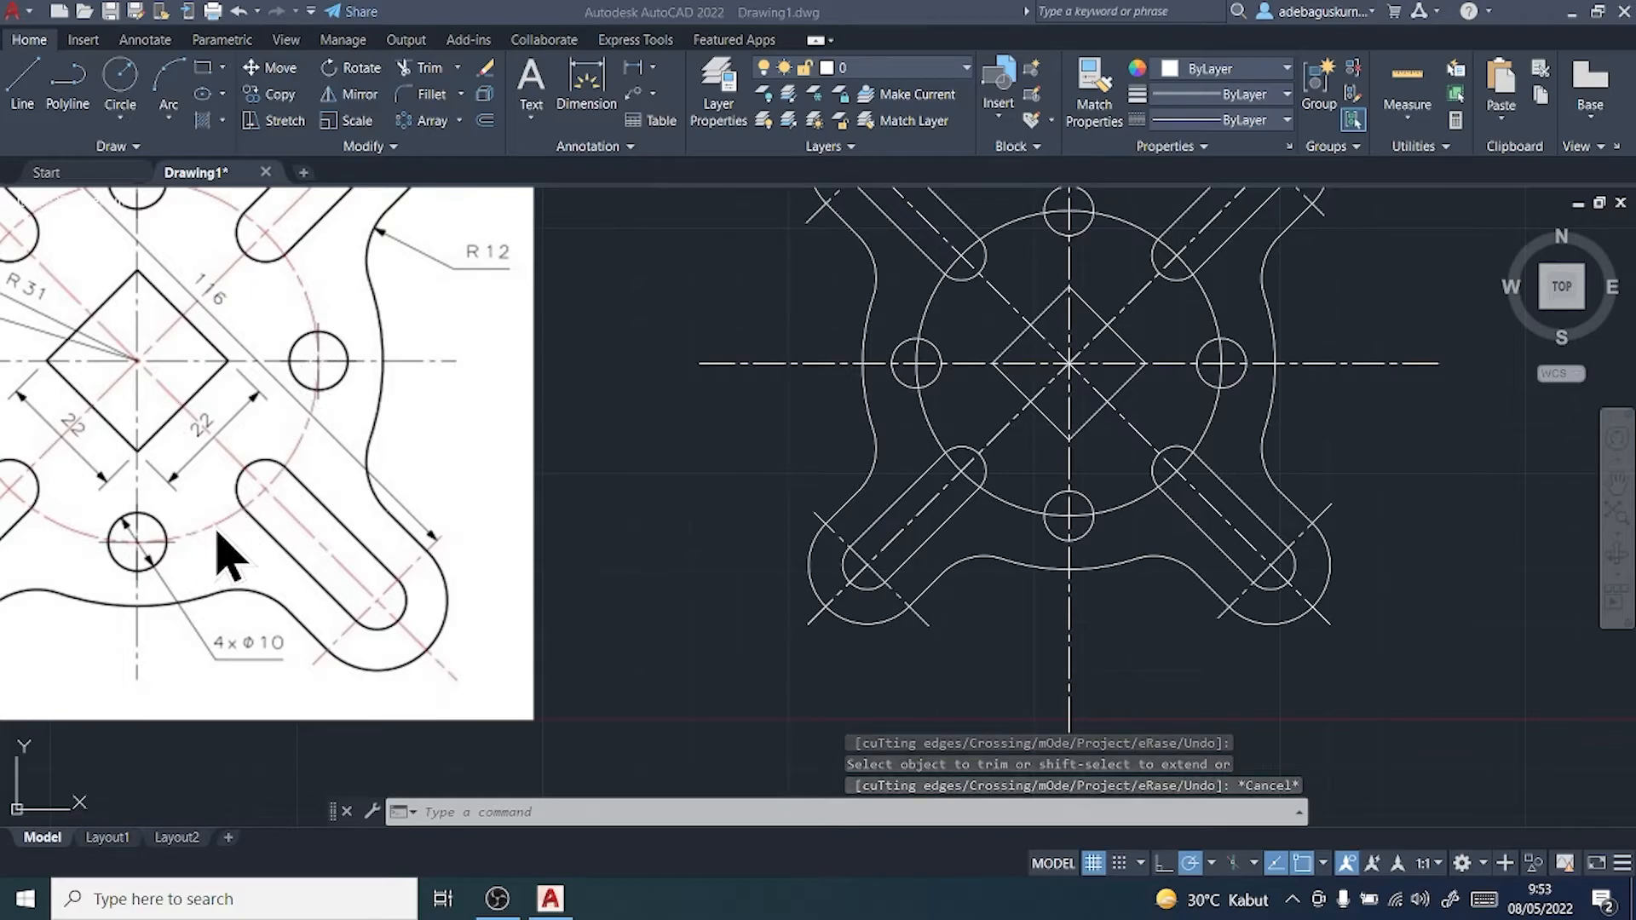
click(1200, 447)
click(1200, 447)
click(1252, 126)
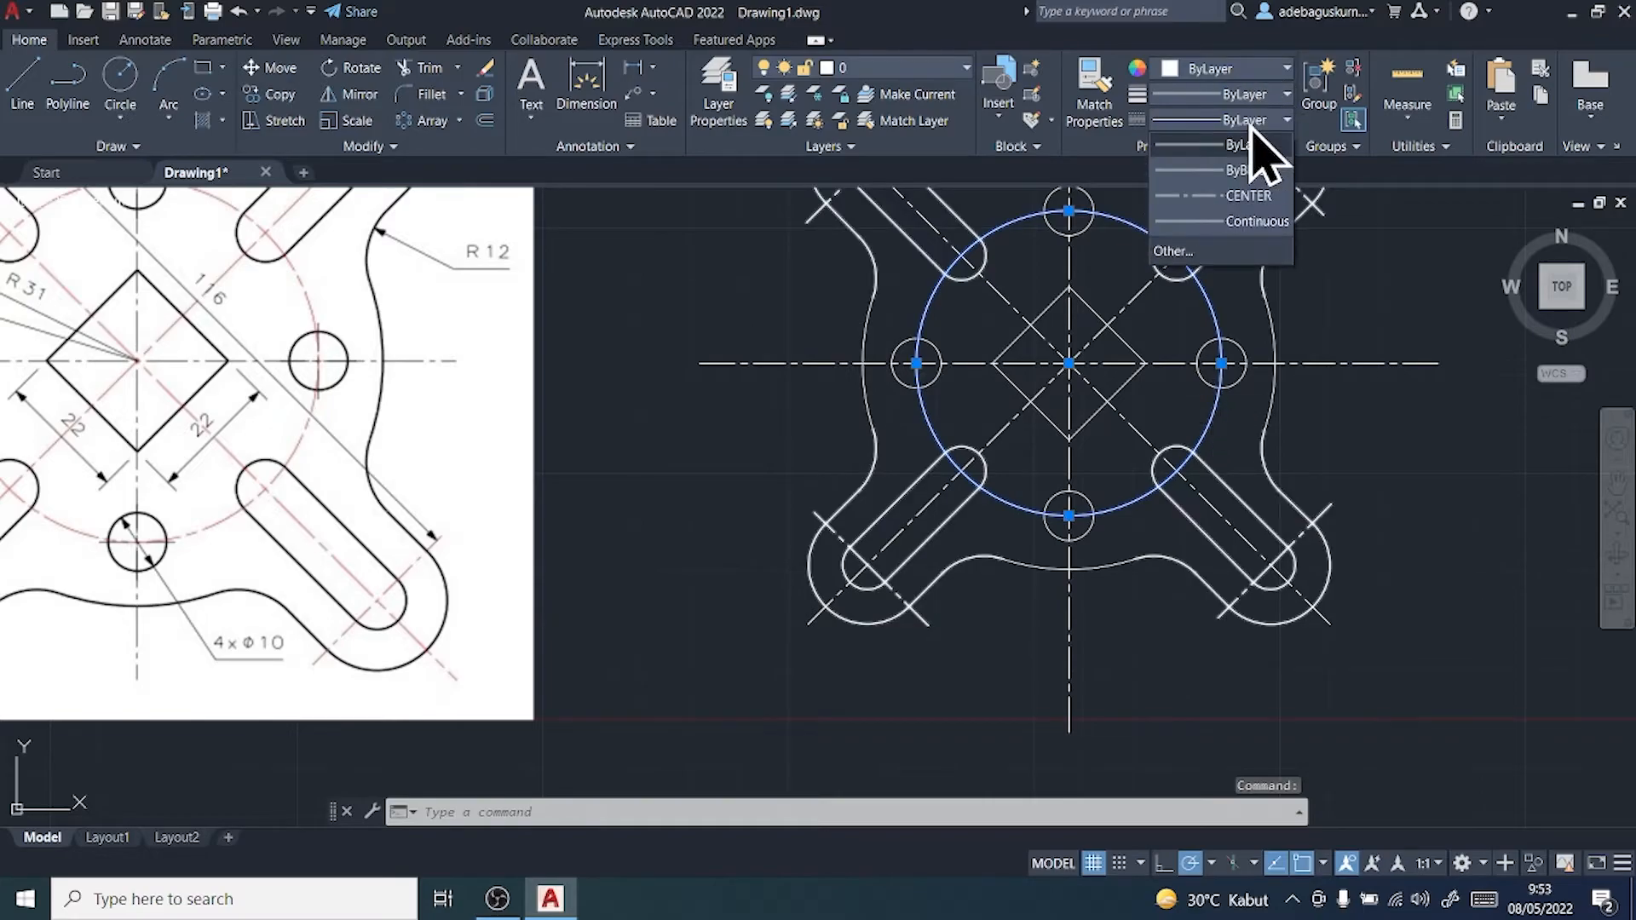
click(1252, 194)
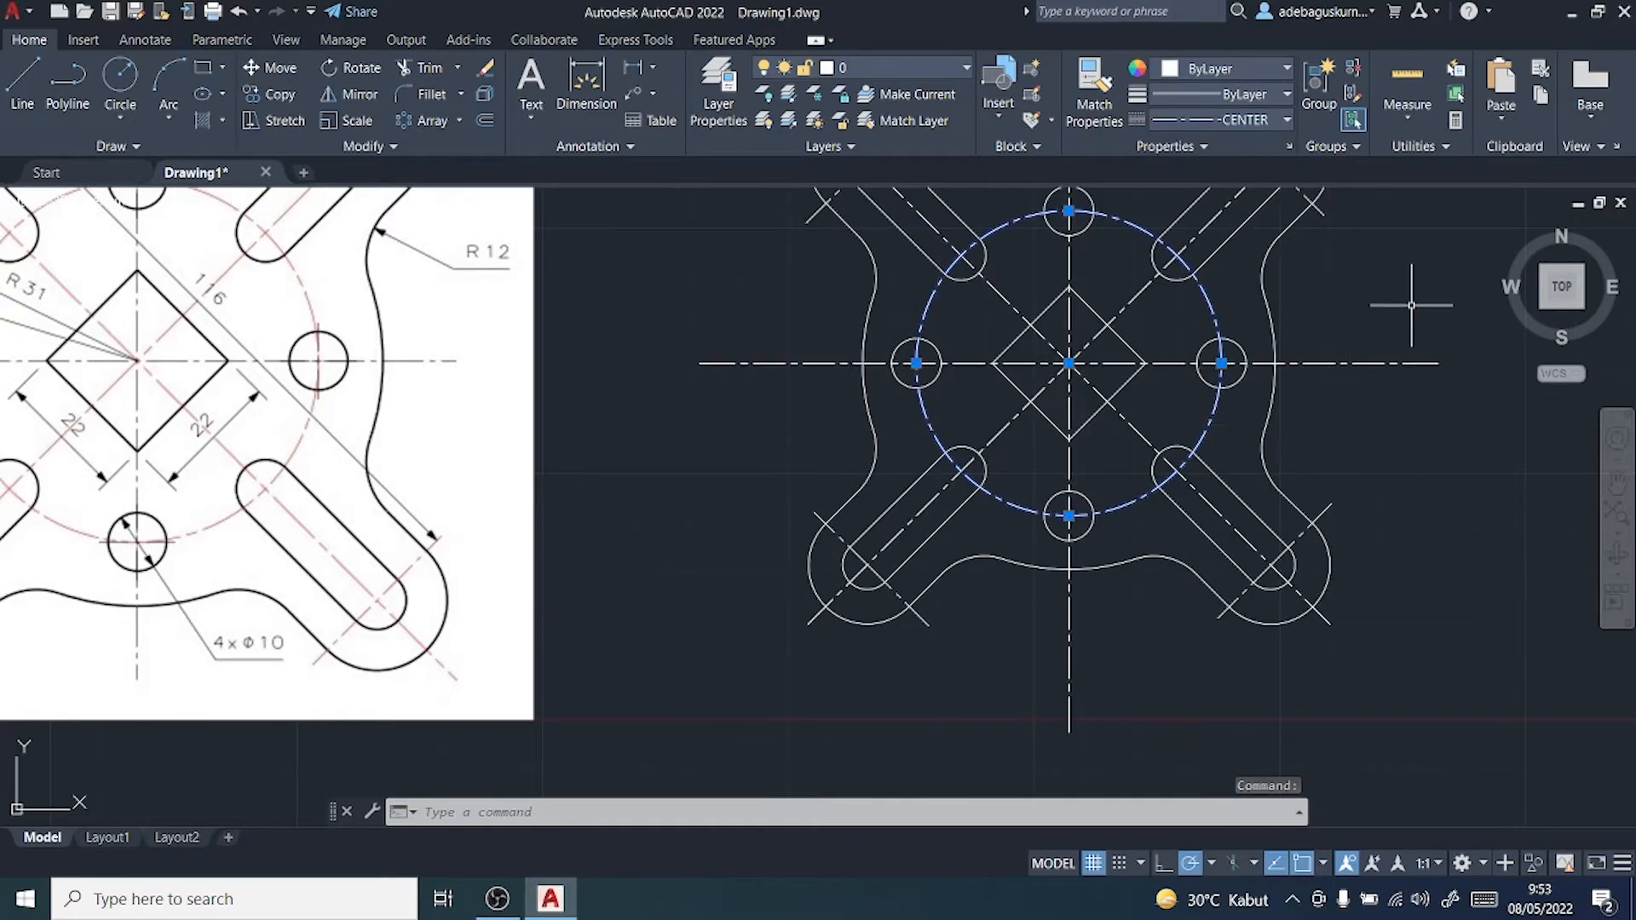
scroll(1410, 305, down, 2)
click(1431, 463)
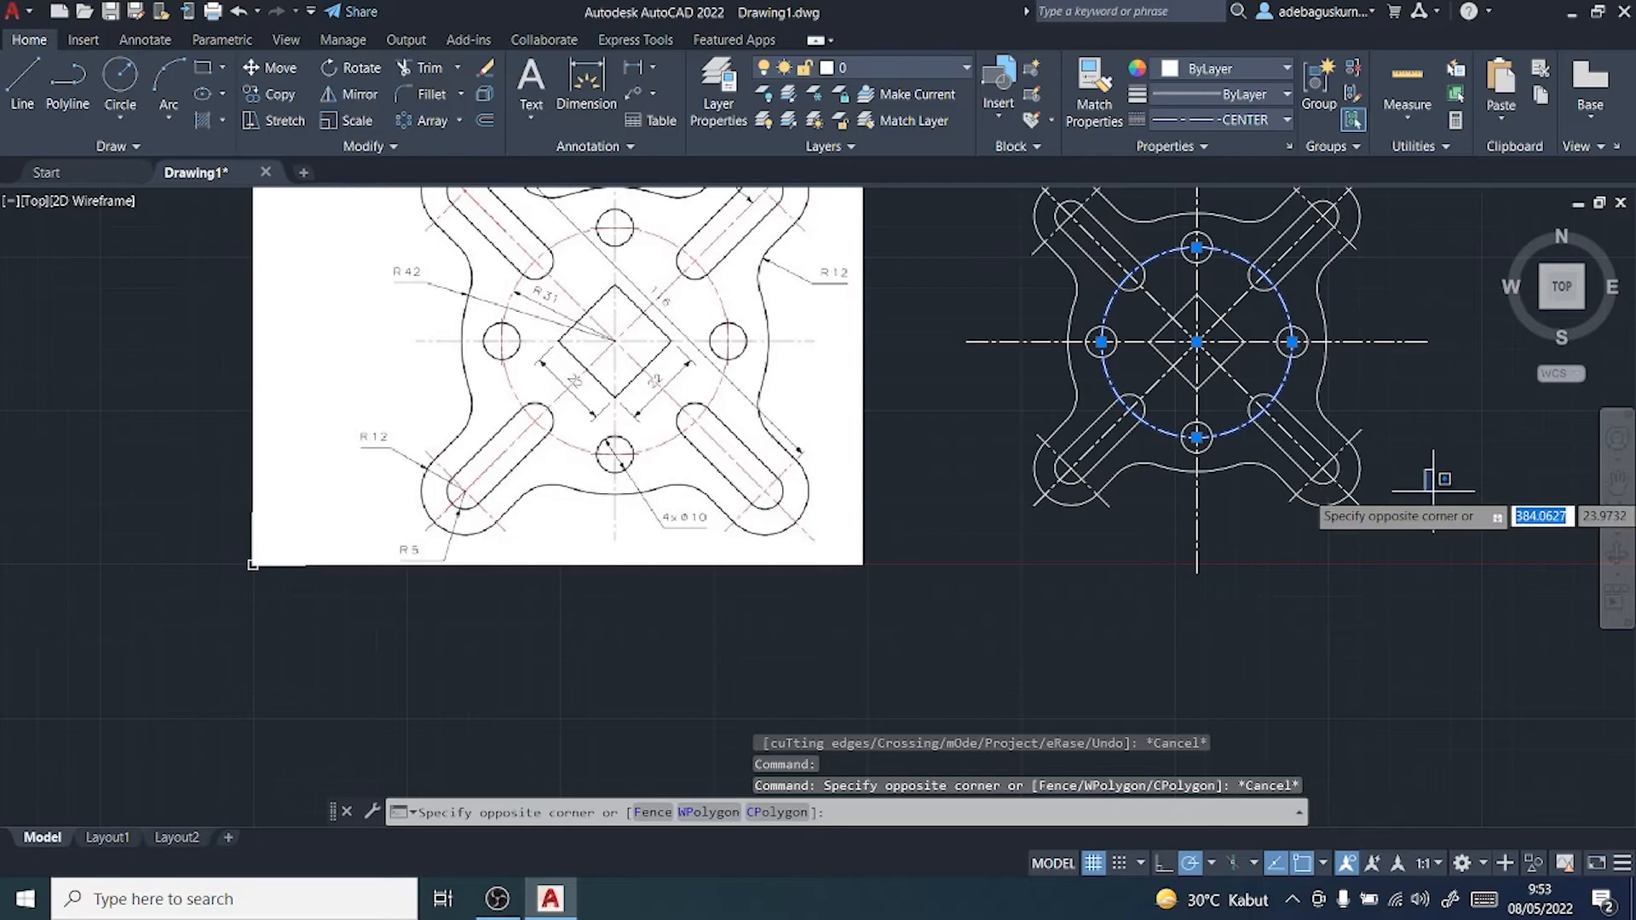
click(1269, 729)
middle_drag(1296, 638, 1291, 699)
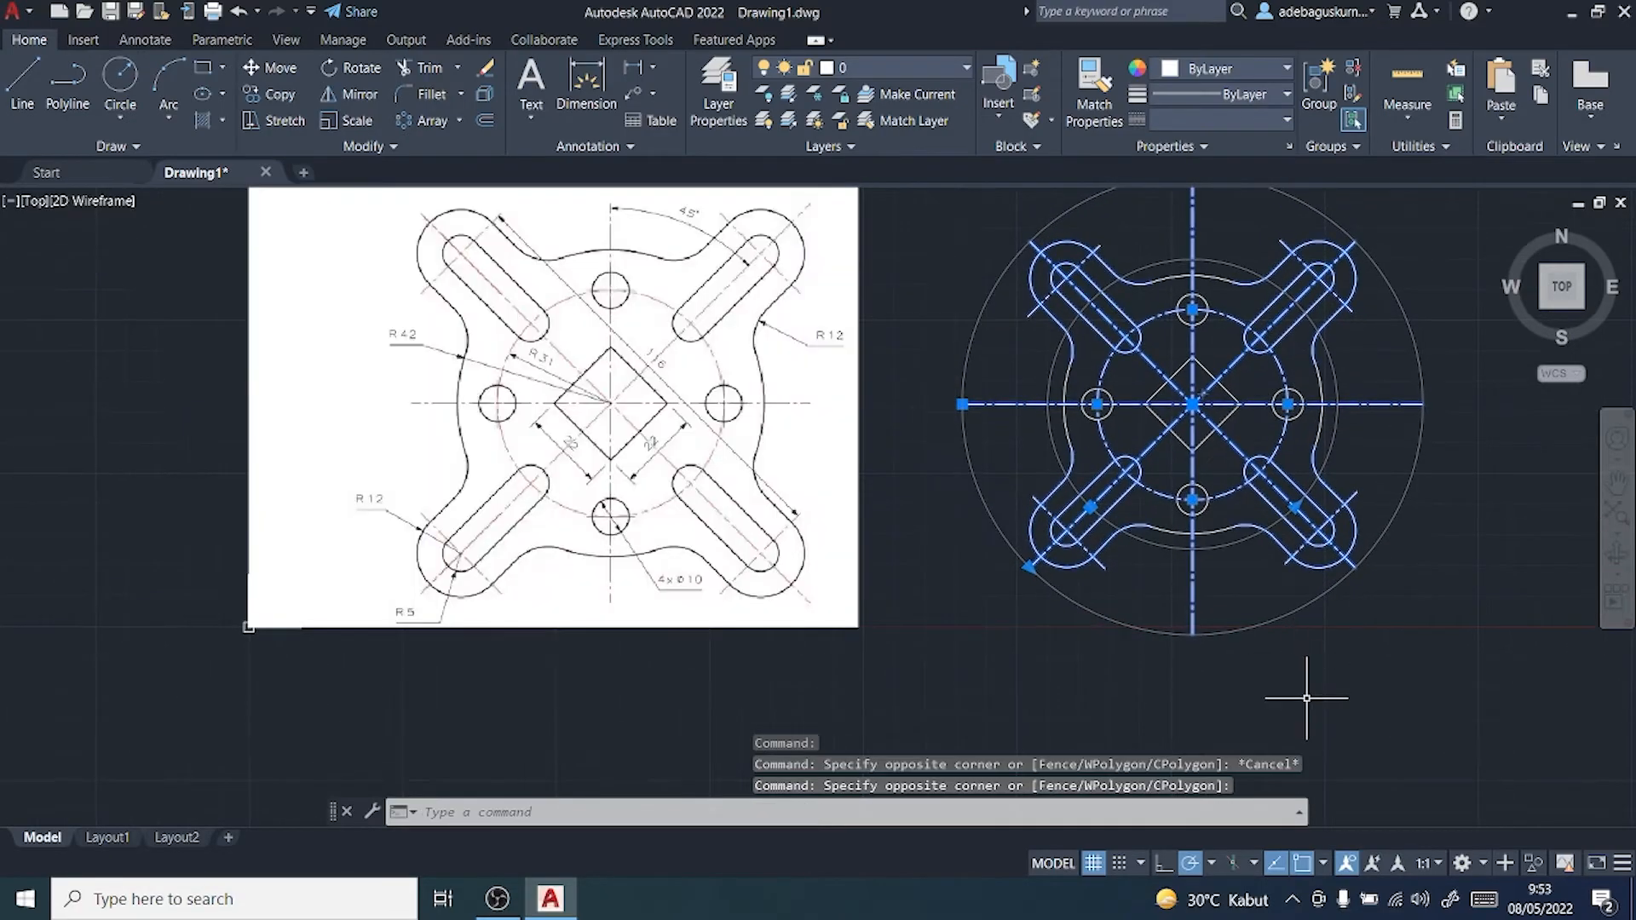
key(Escape)
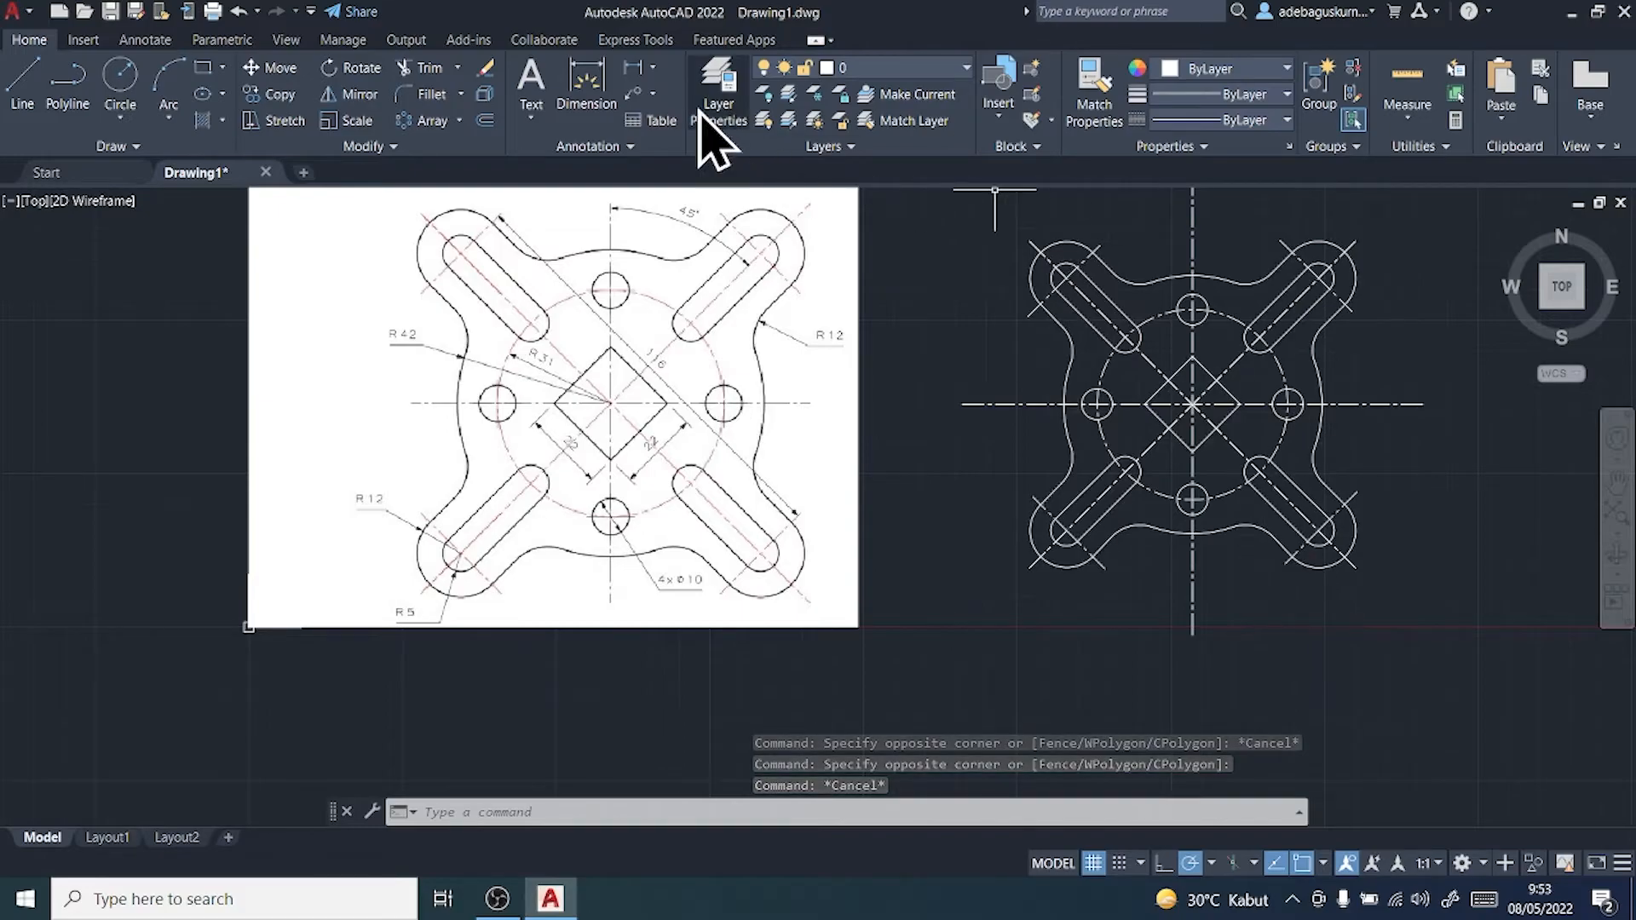
Step: Add an aligned dimension along the lower-left side of the central square, placed just outside it
click(653, 68)
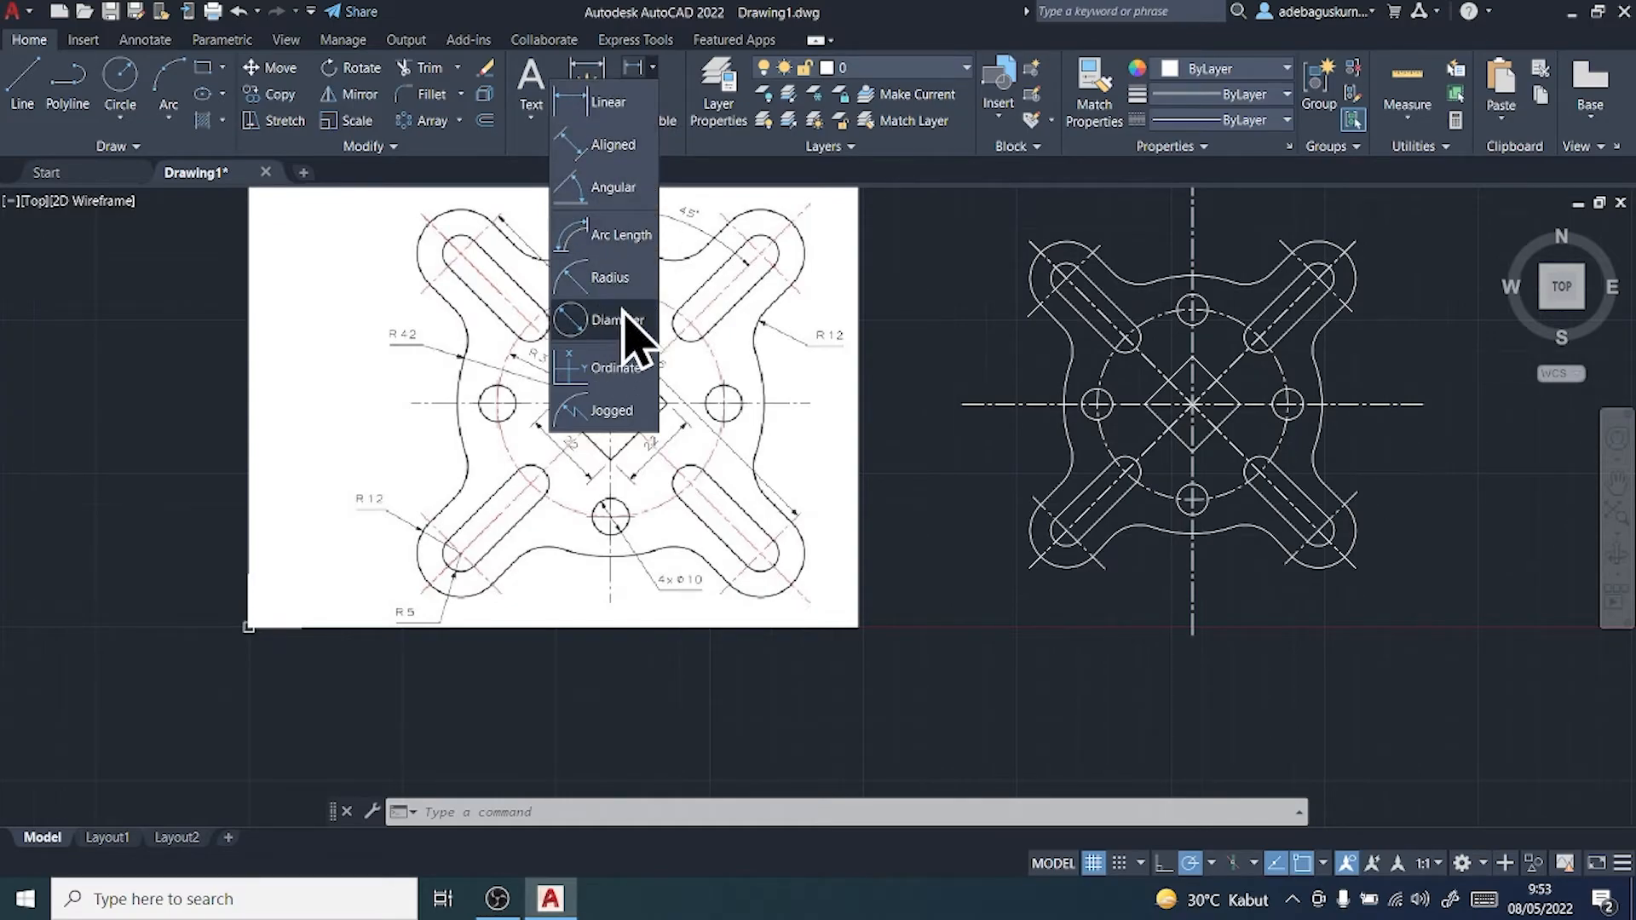
click(1029, 707)
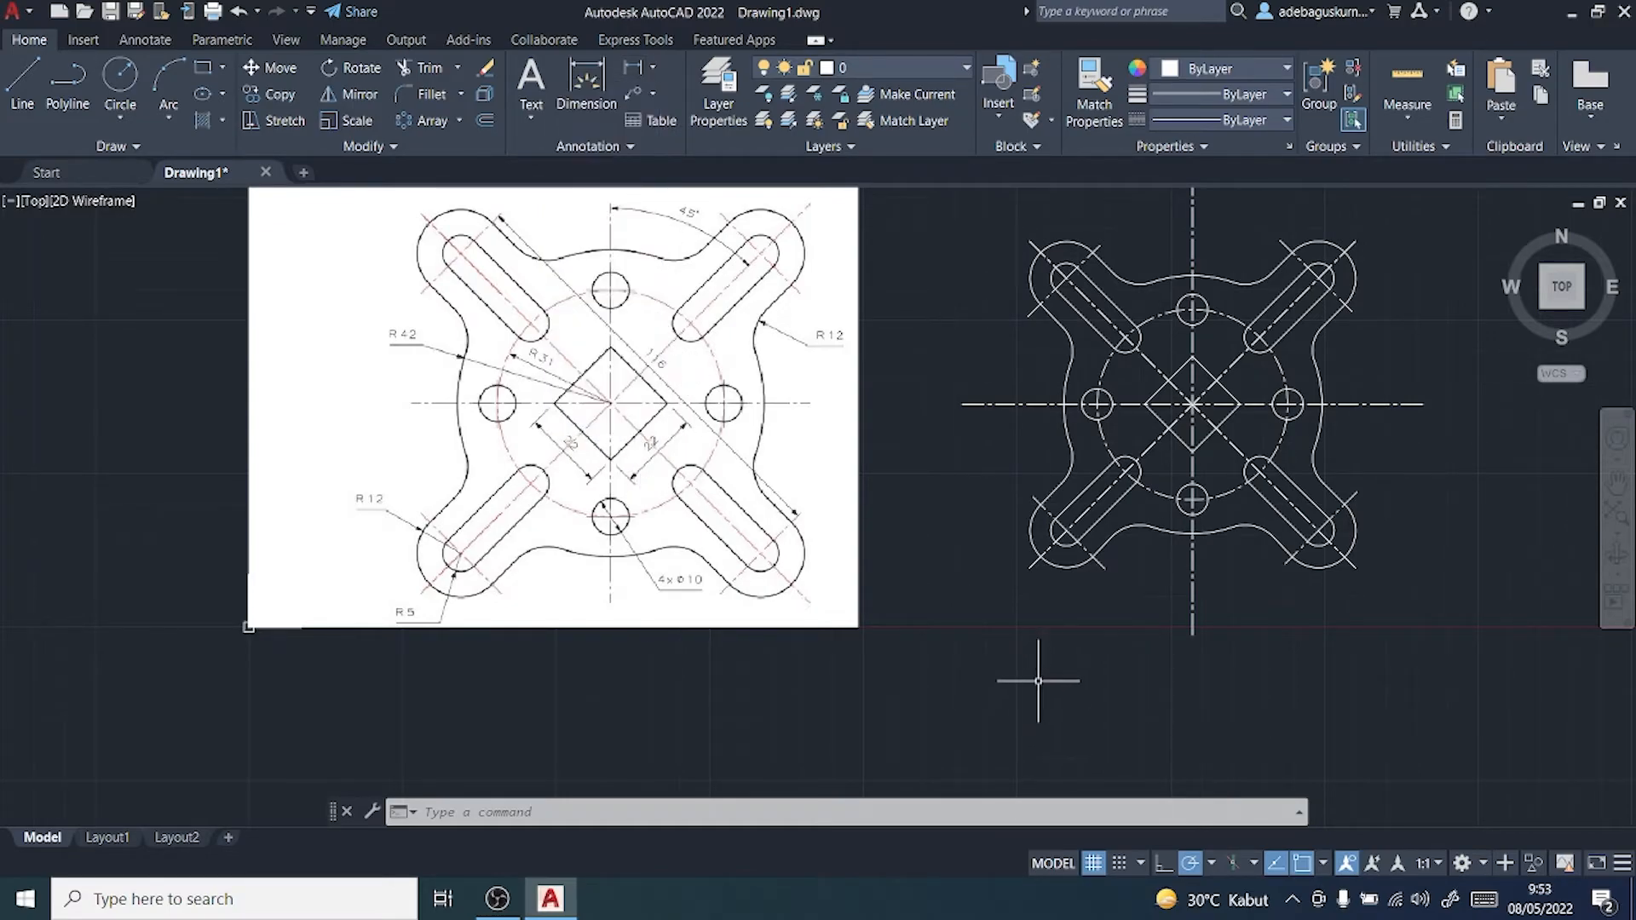
click(653, 67)
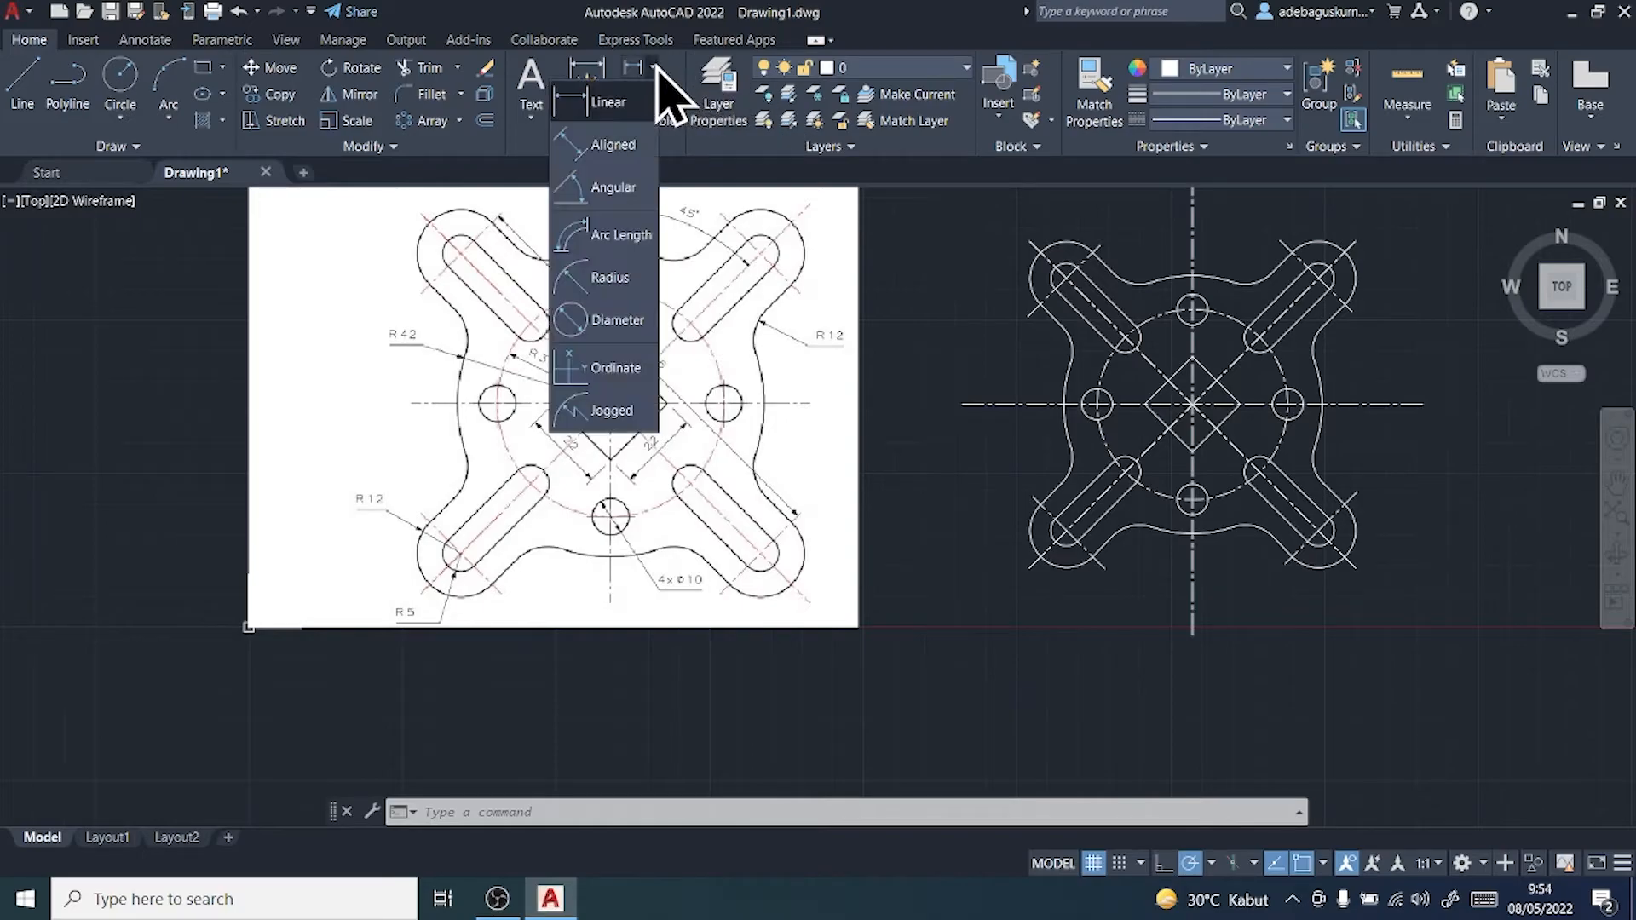
click(610, 146)
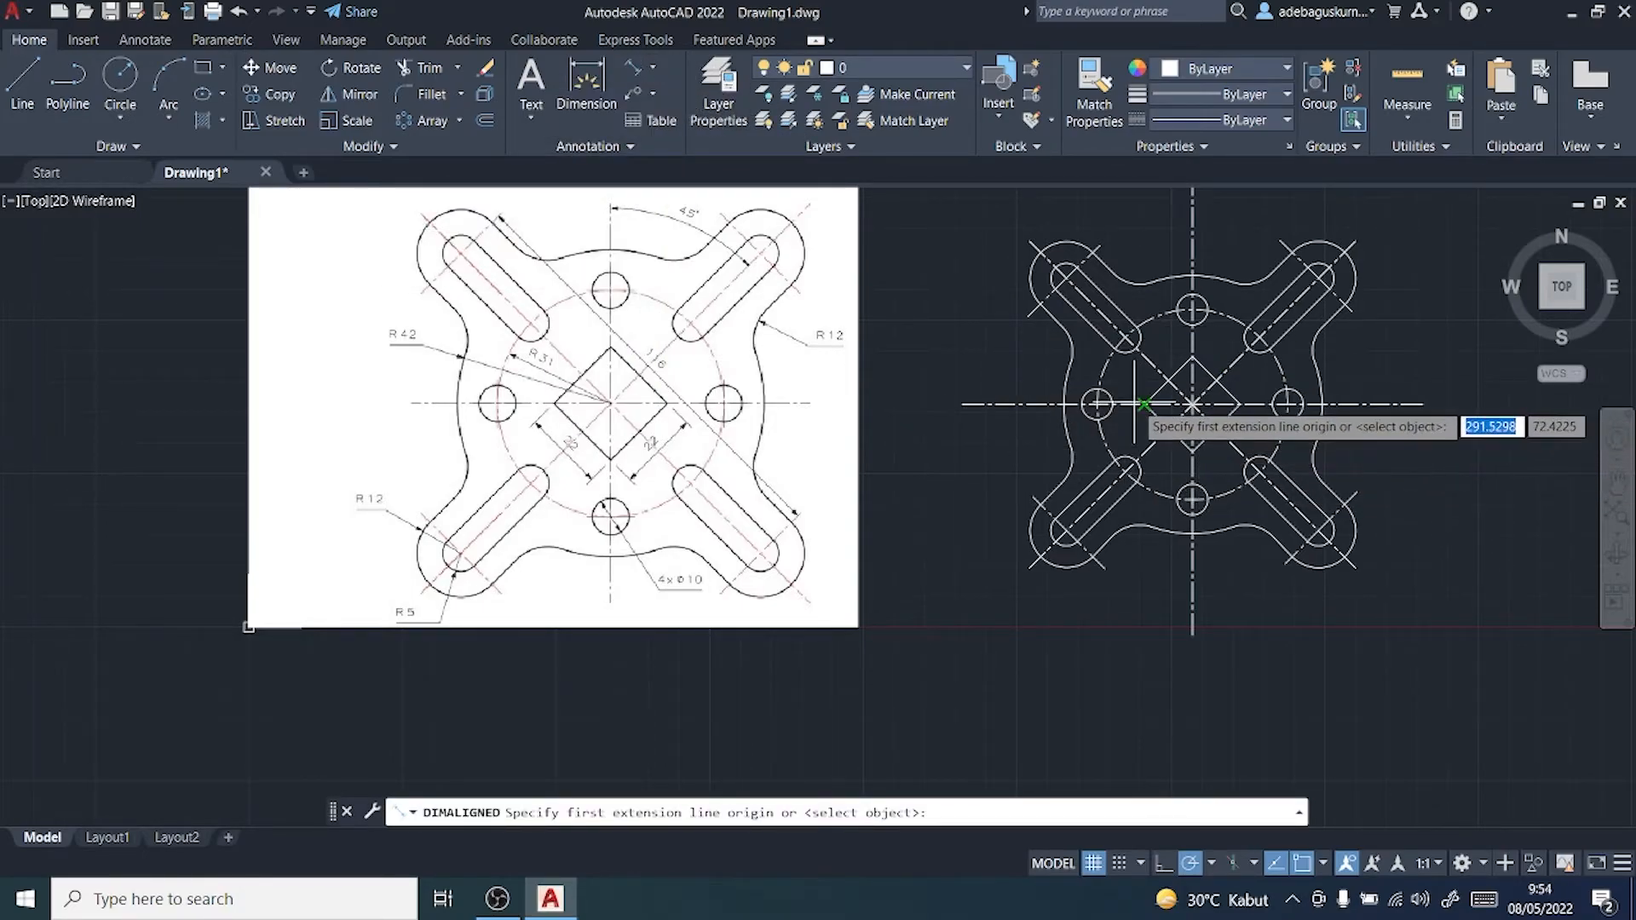
scroll(1133, 409, down, 3)
scroll(1145, 415, up, 5)
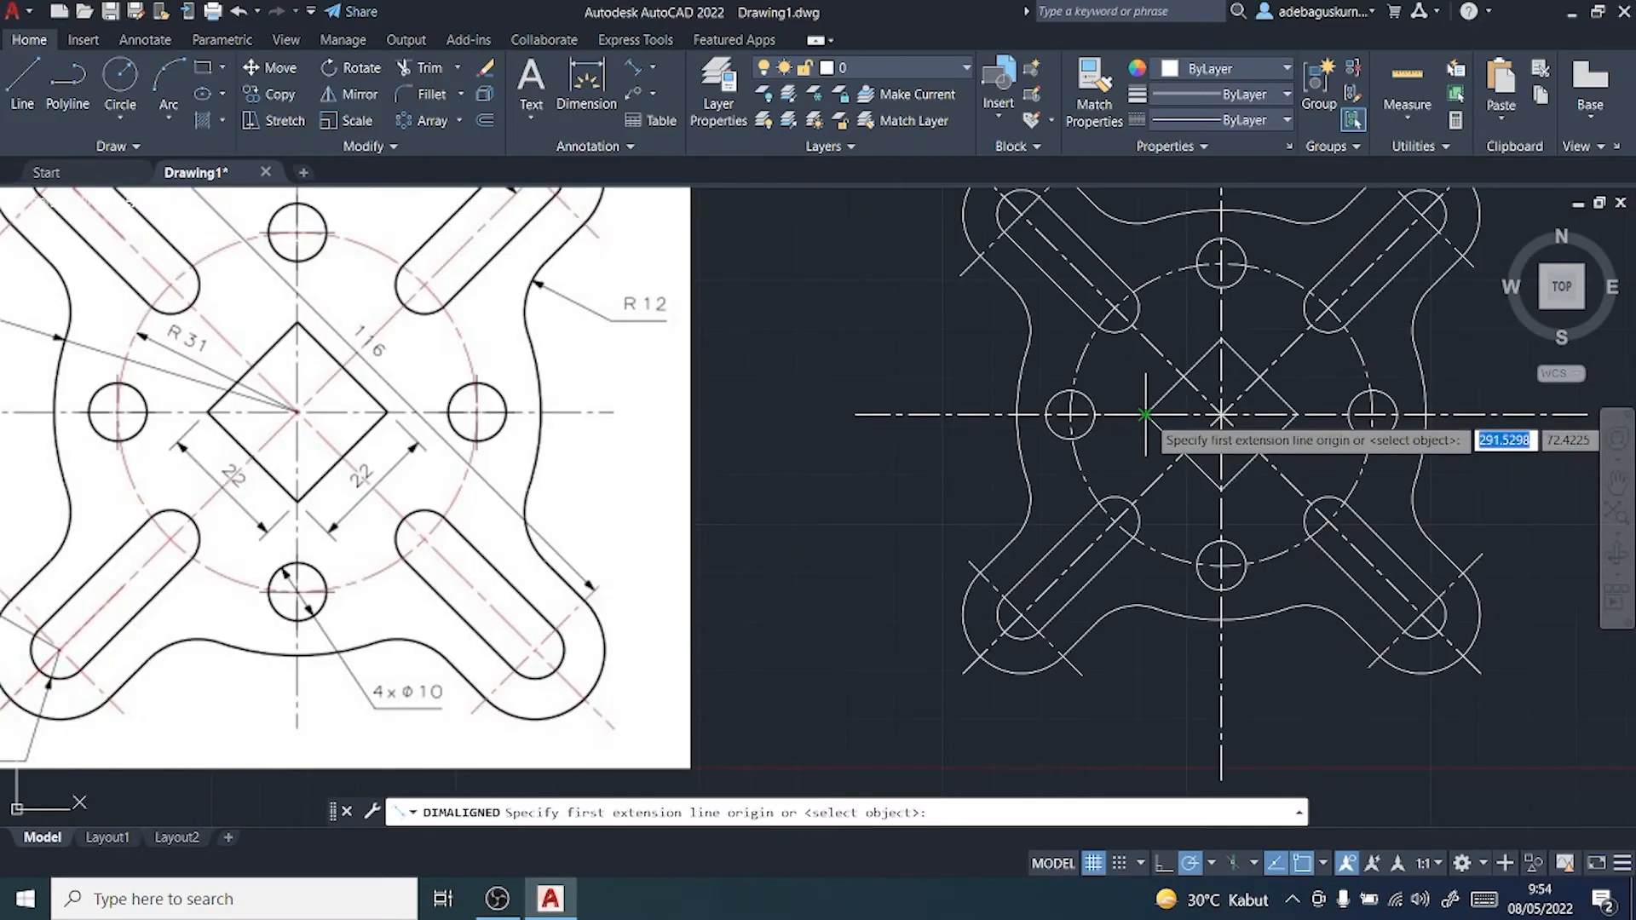
click(1147, 415)
click(1220, 491)
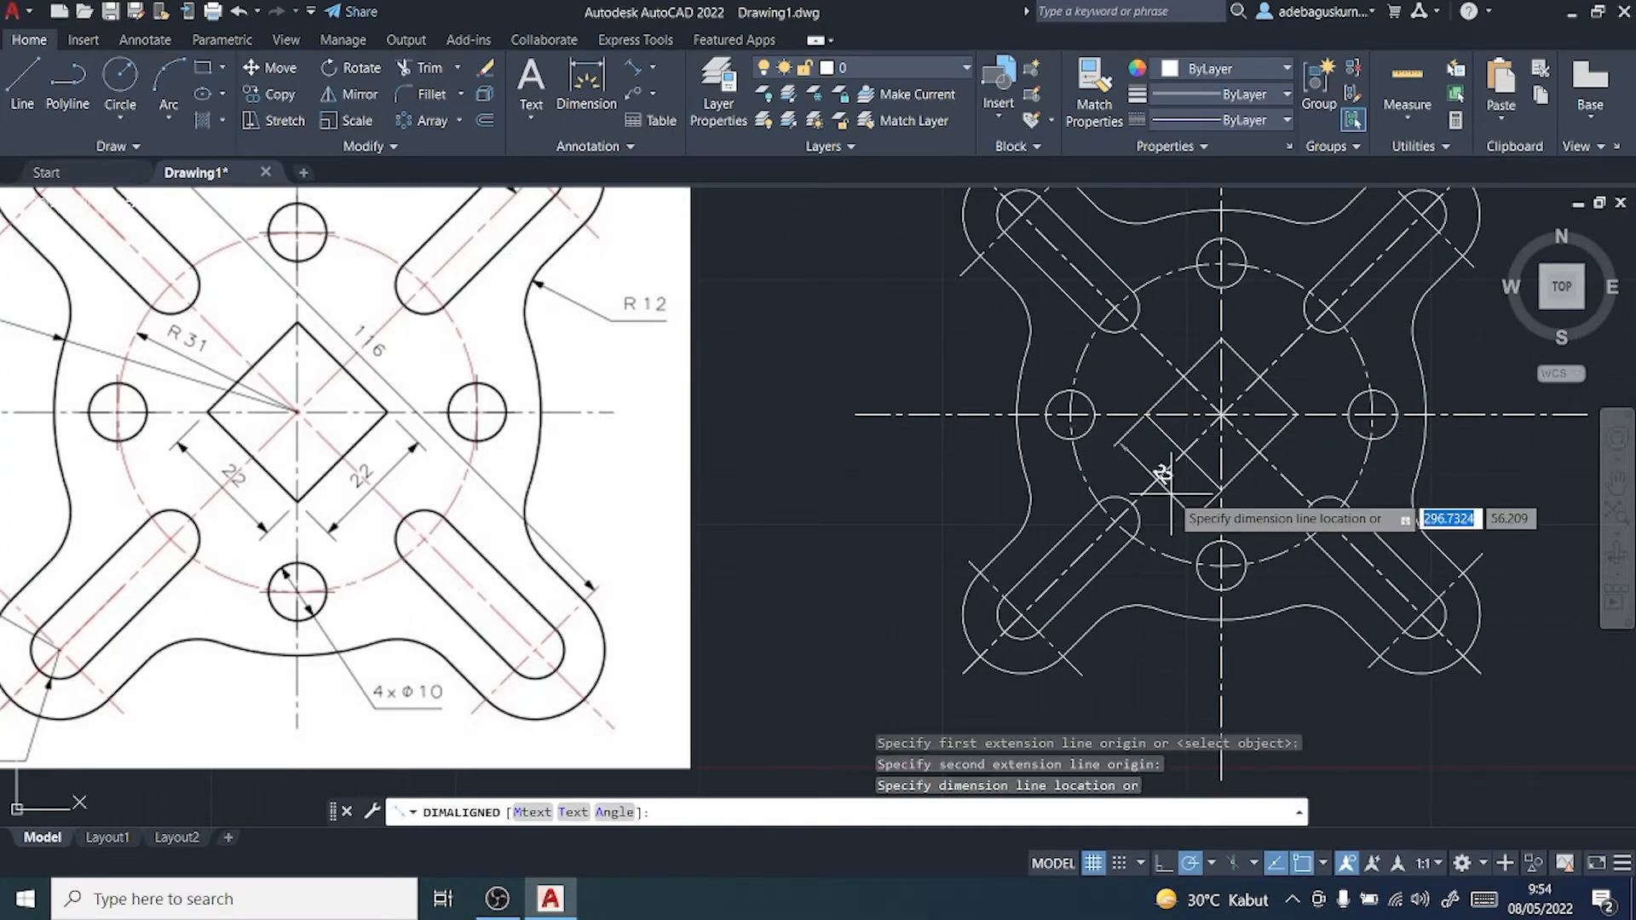
click(1154, 466)
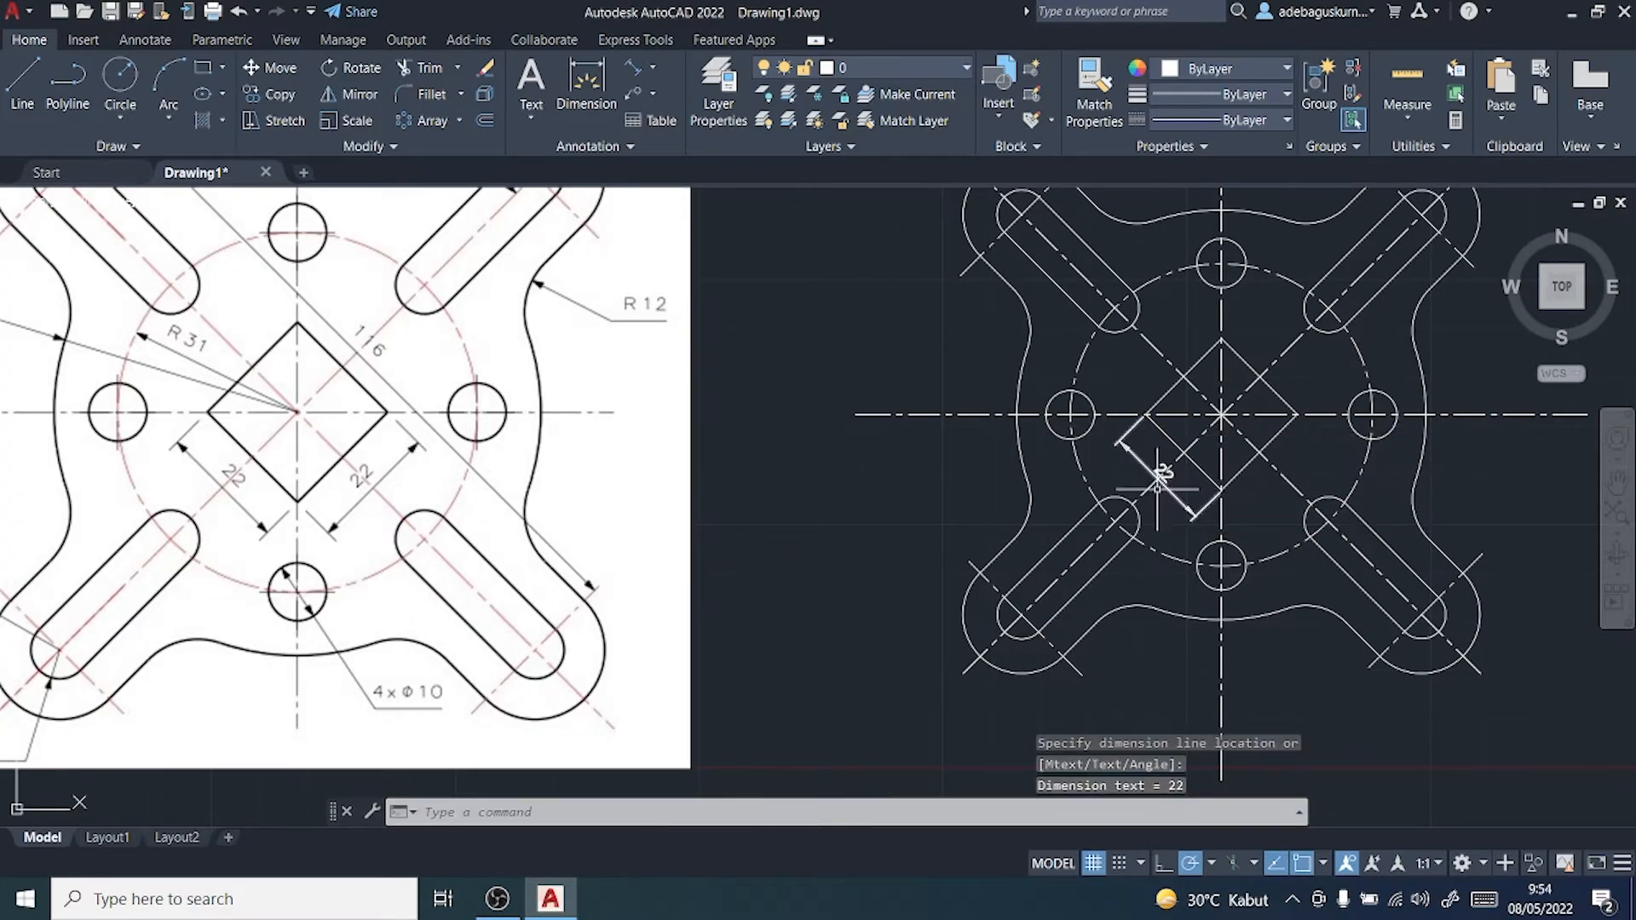
Step: Add an aligned dimension along the lower-right side of the central square, placed just outside it
click(629, 69)
click(1220, 491)
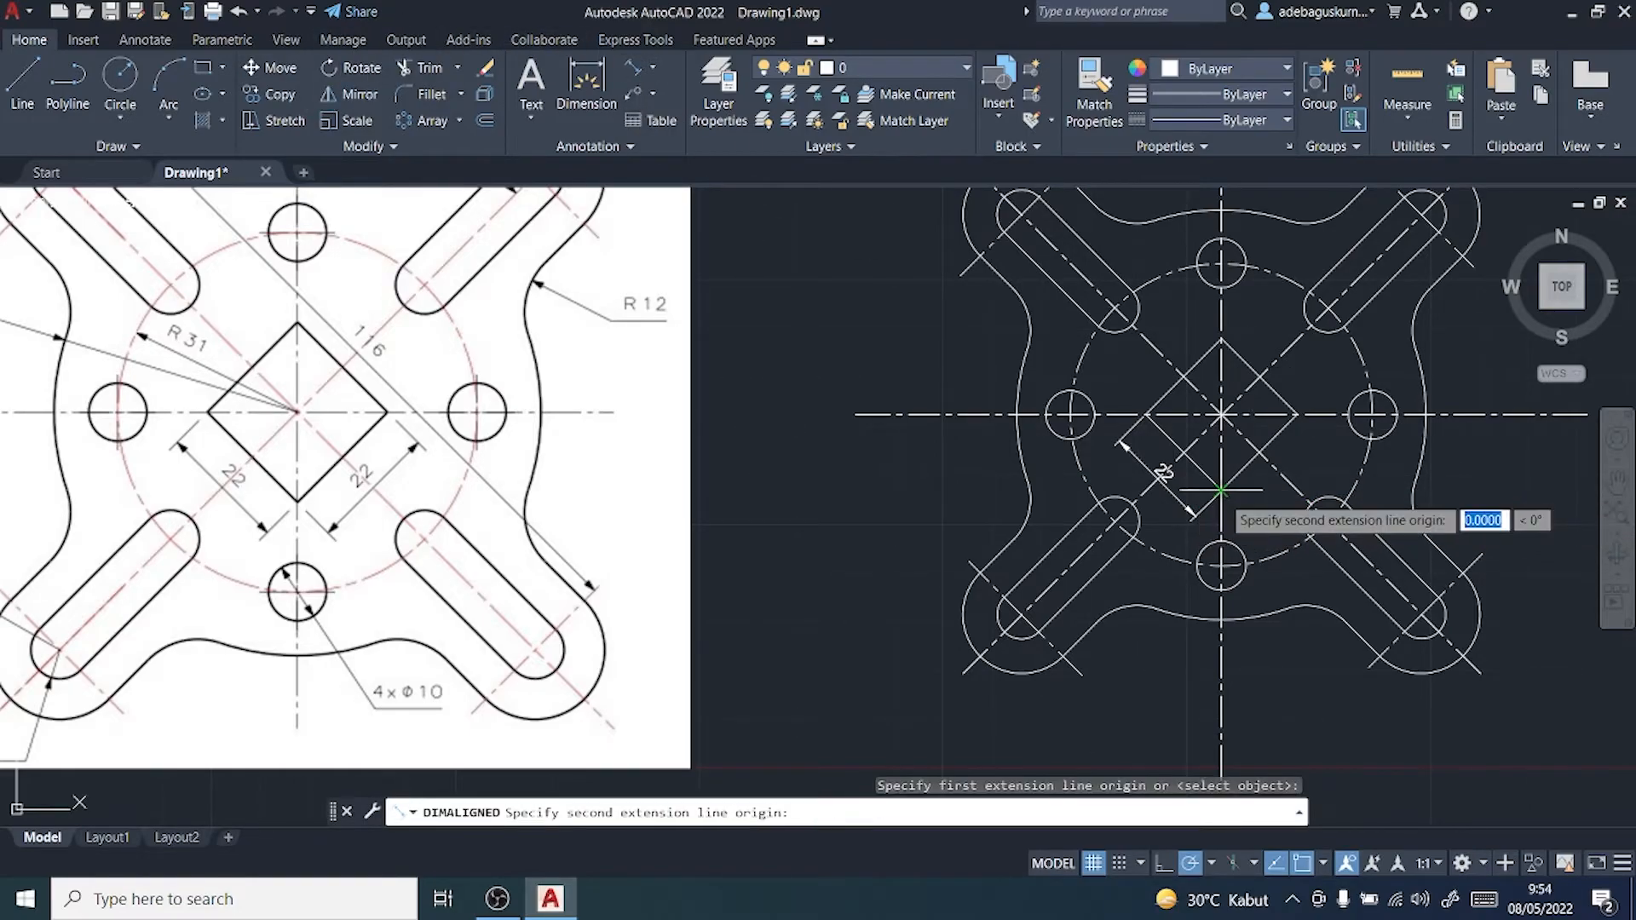
click(1296, 414)
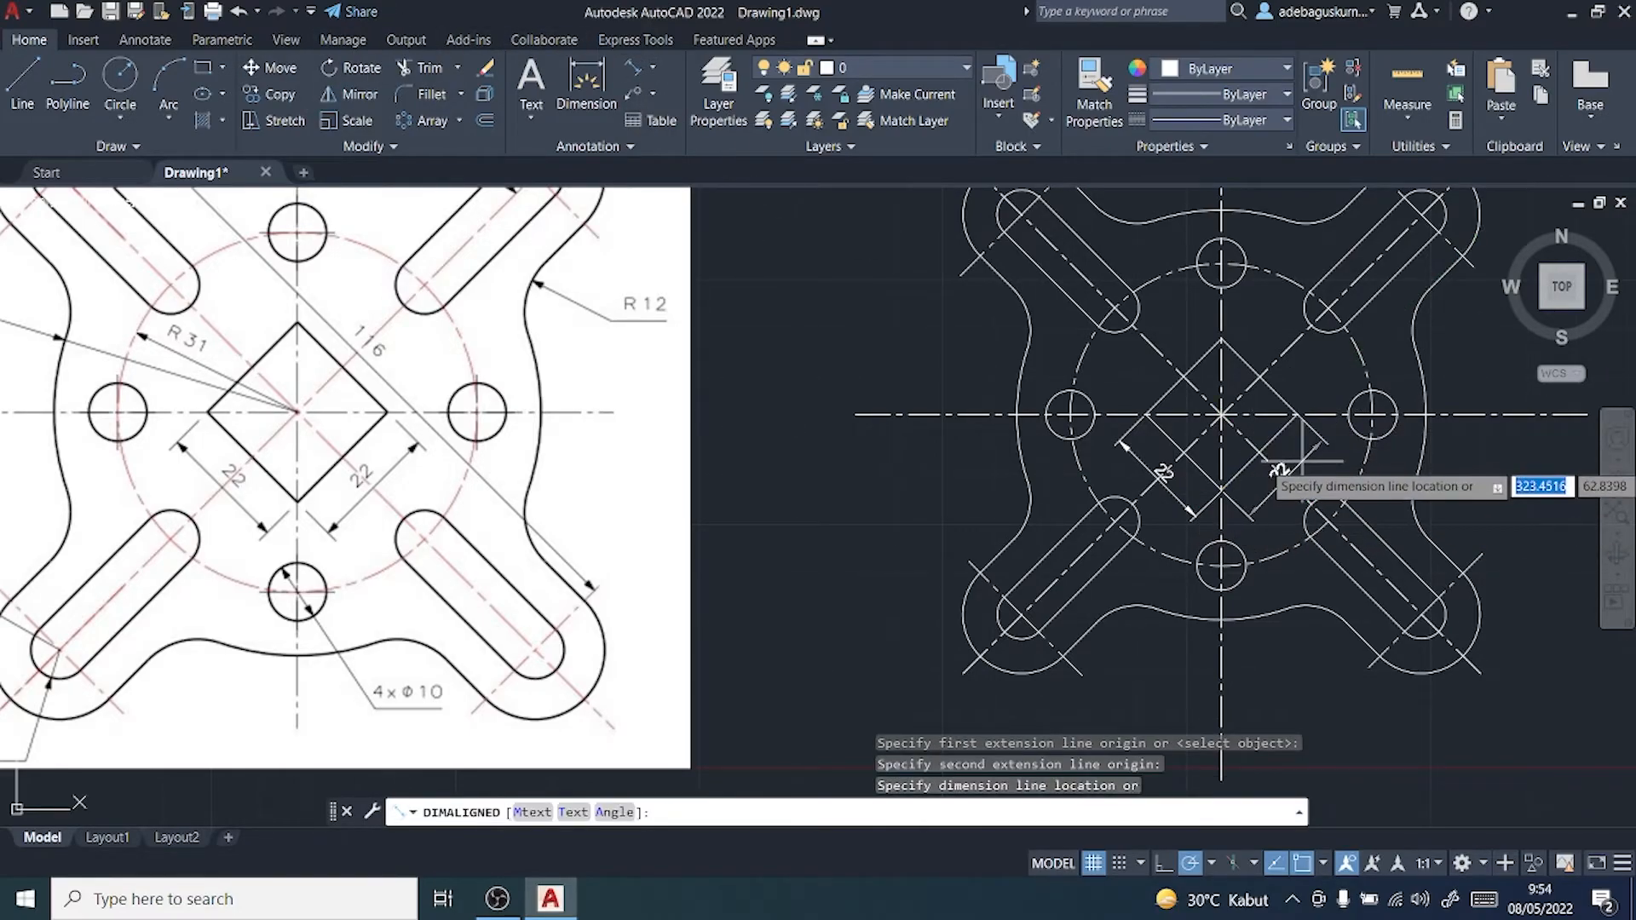
click(1280, 469)
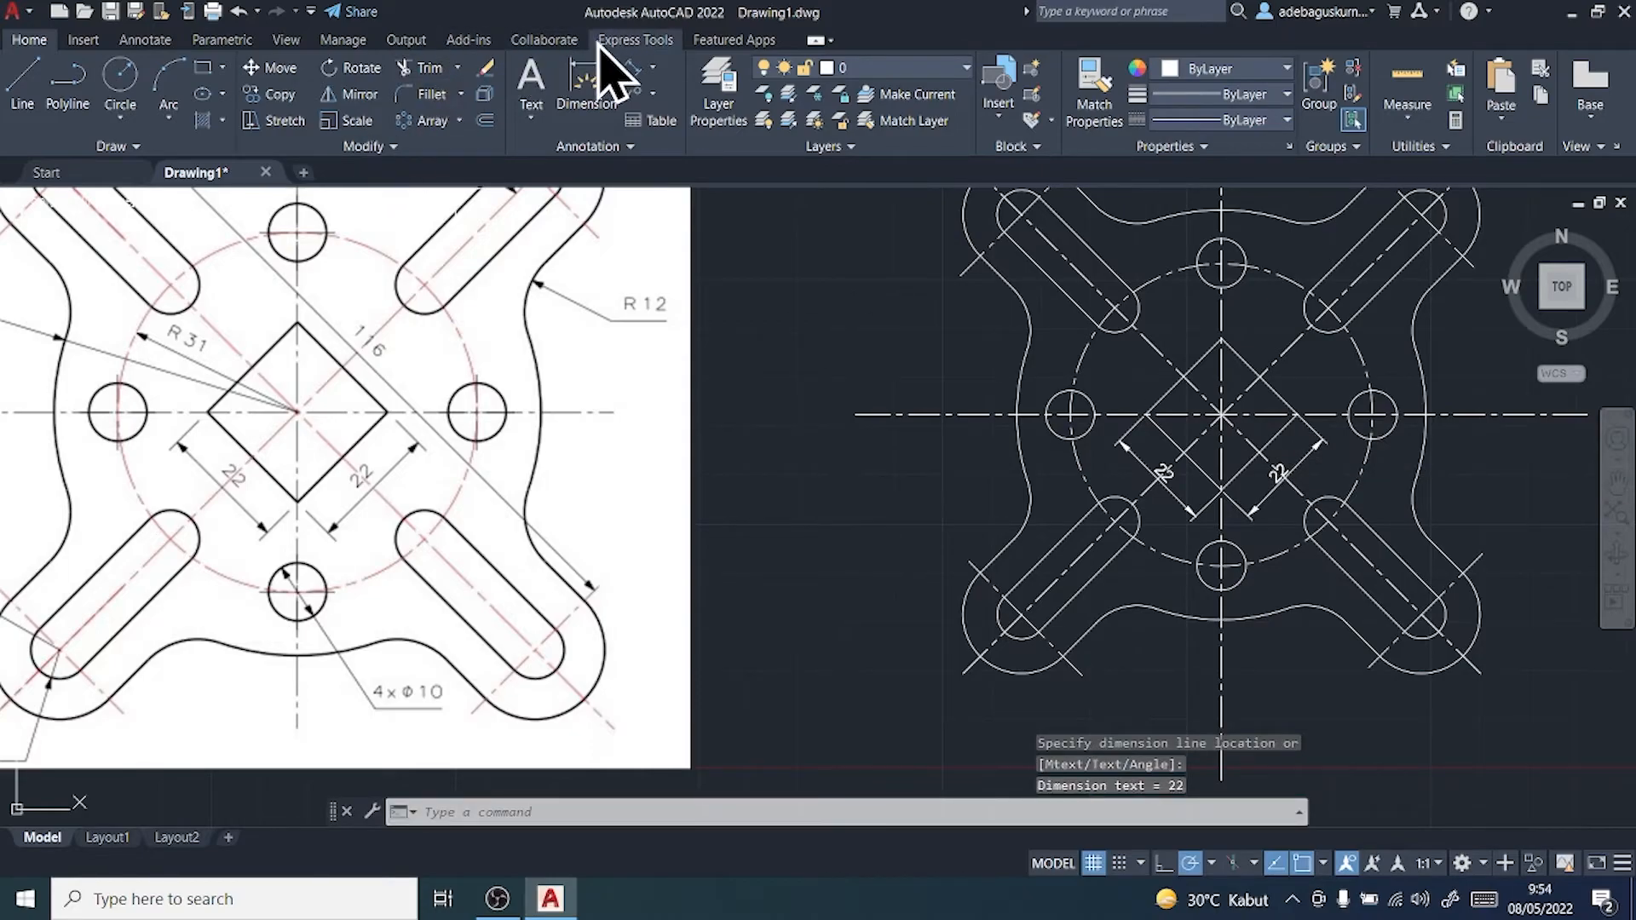
Step: Add an aligned dimension between the outer arc centers of the upper-left and lower-right slots, offset toward the upper right
scroll(585, 443, down, 2)
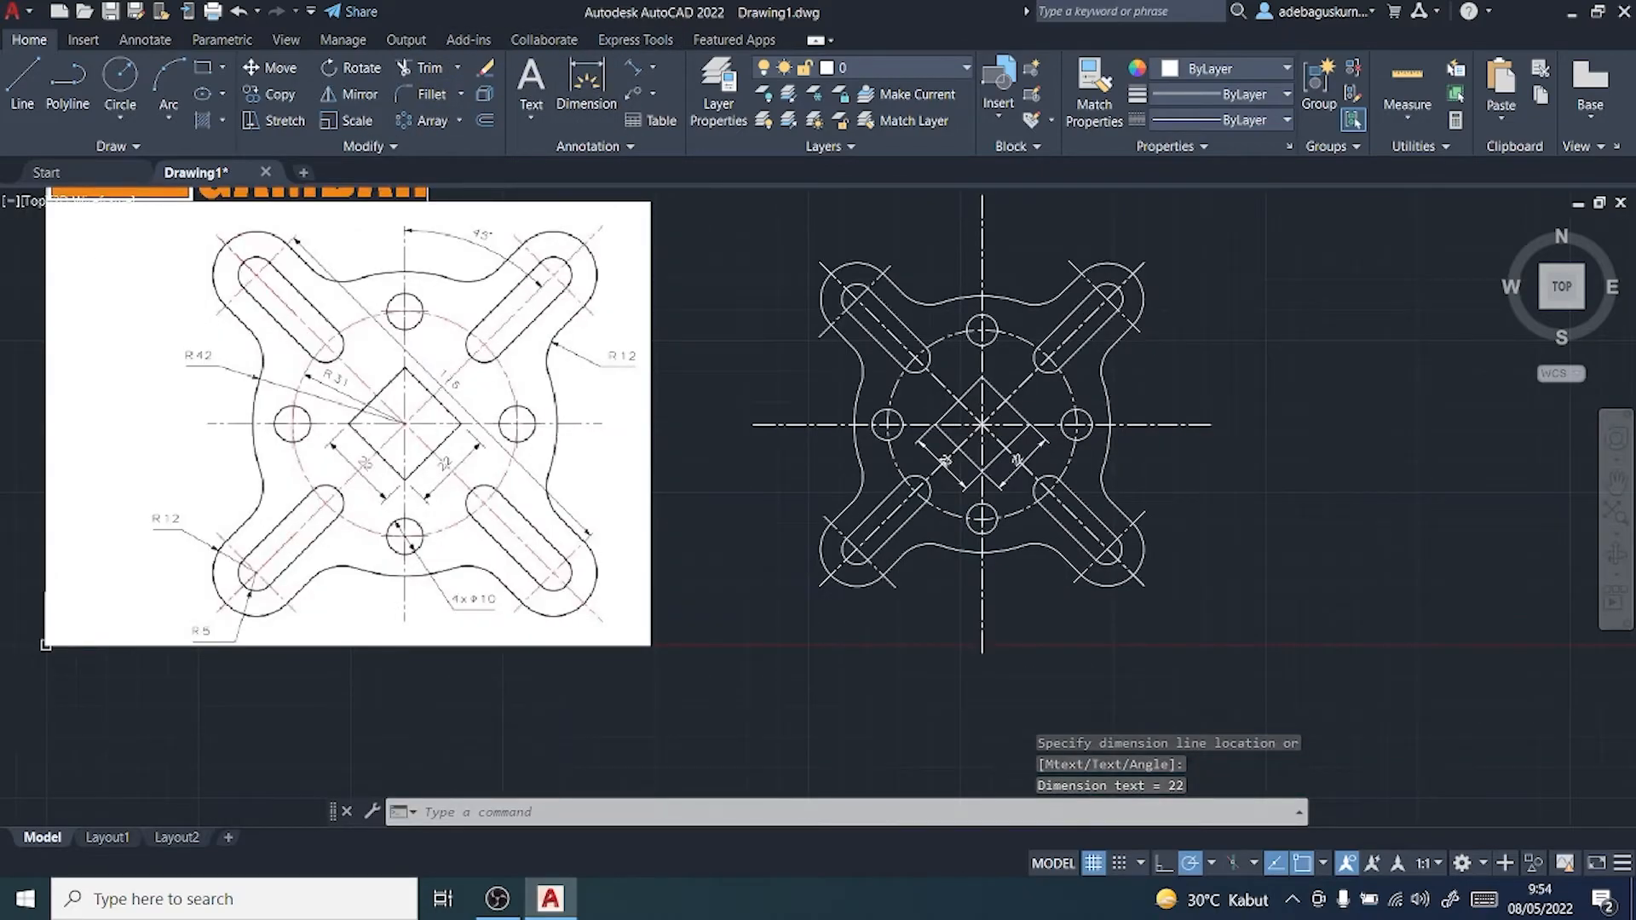
click(504, 533)
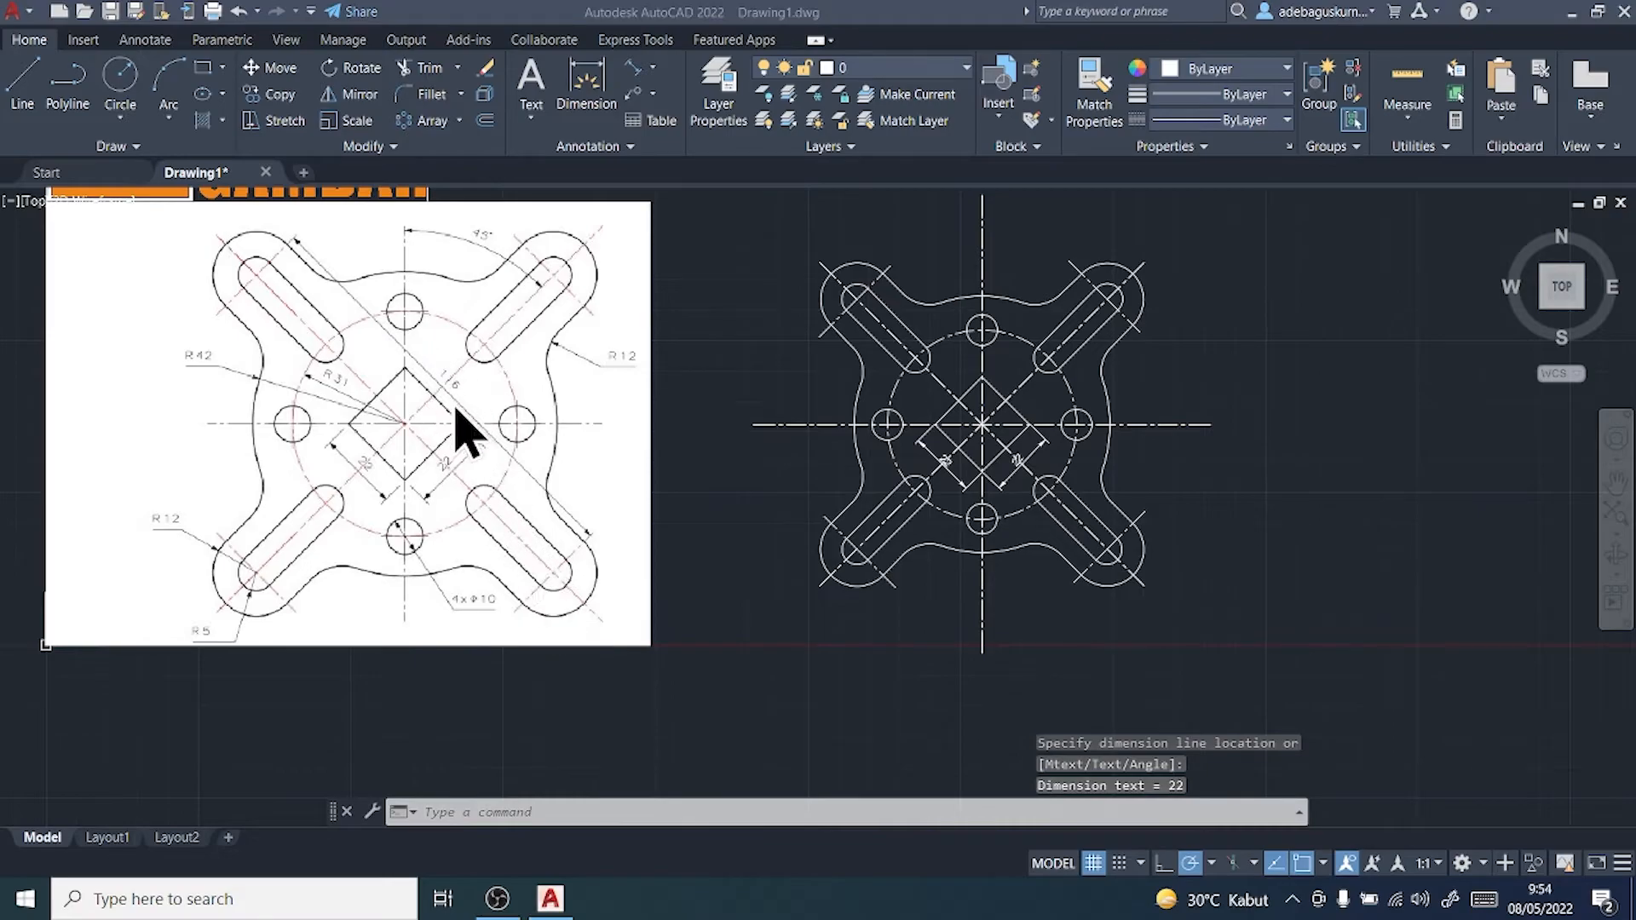
click(635, 72)
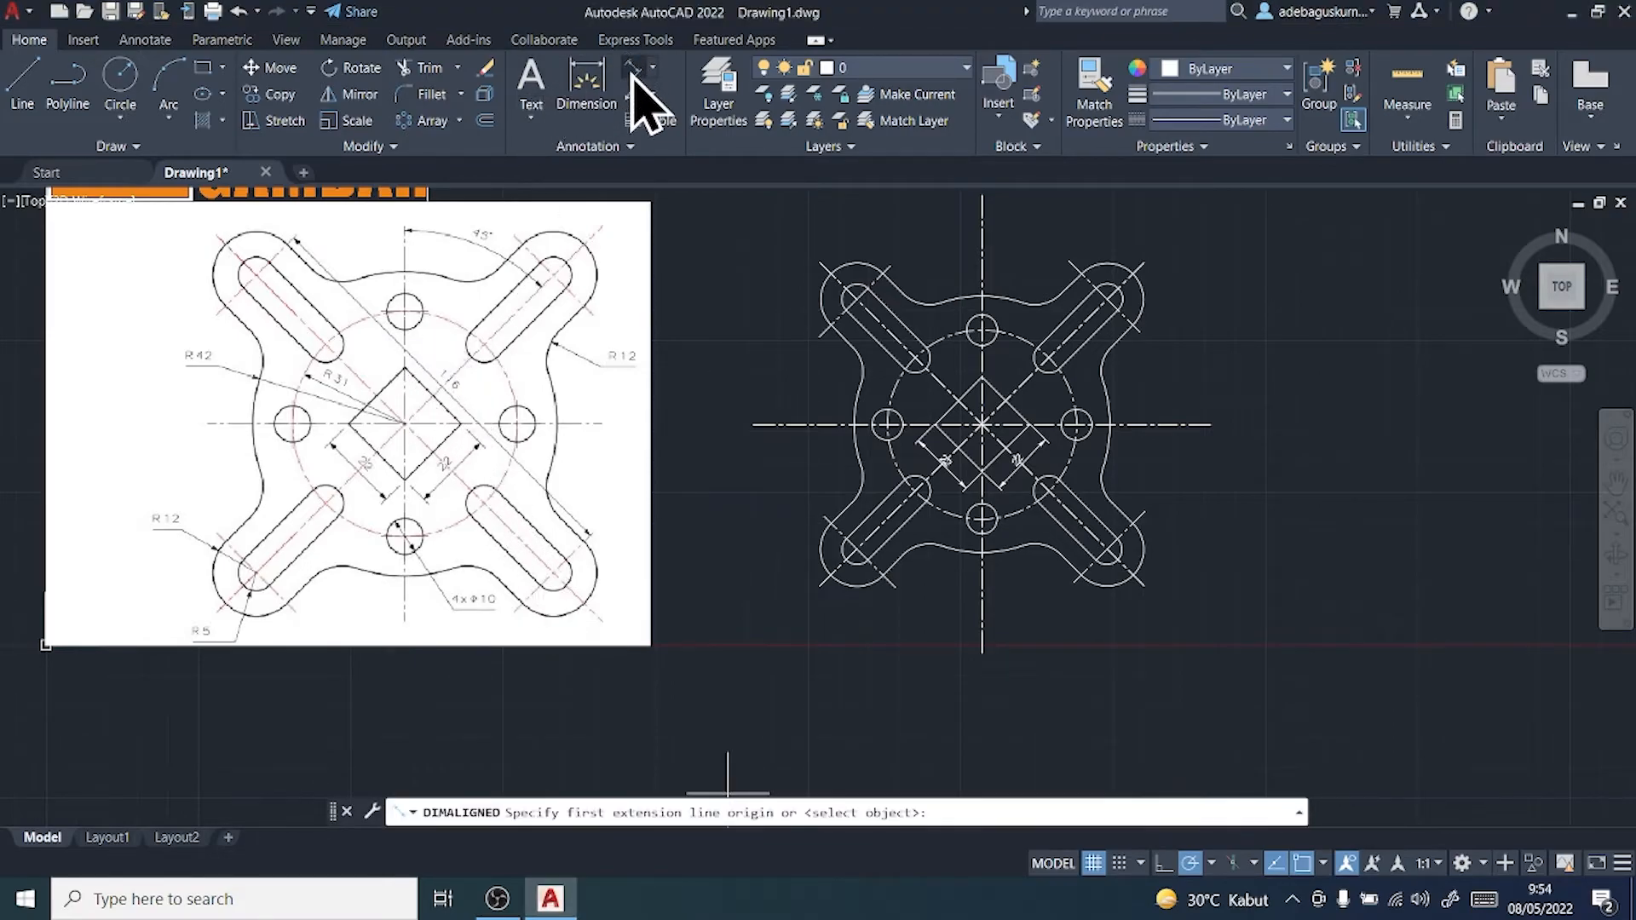
click(856, 298)
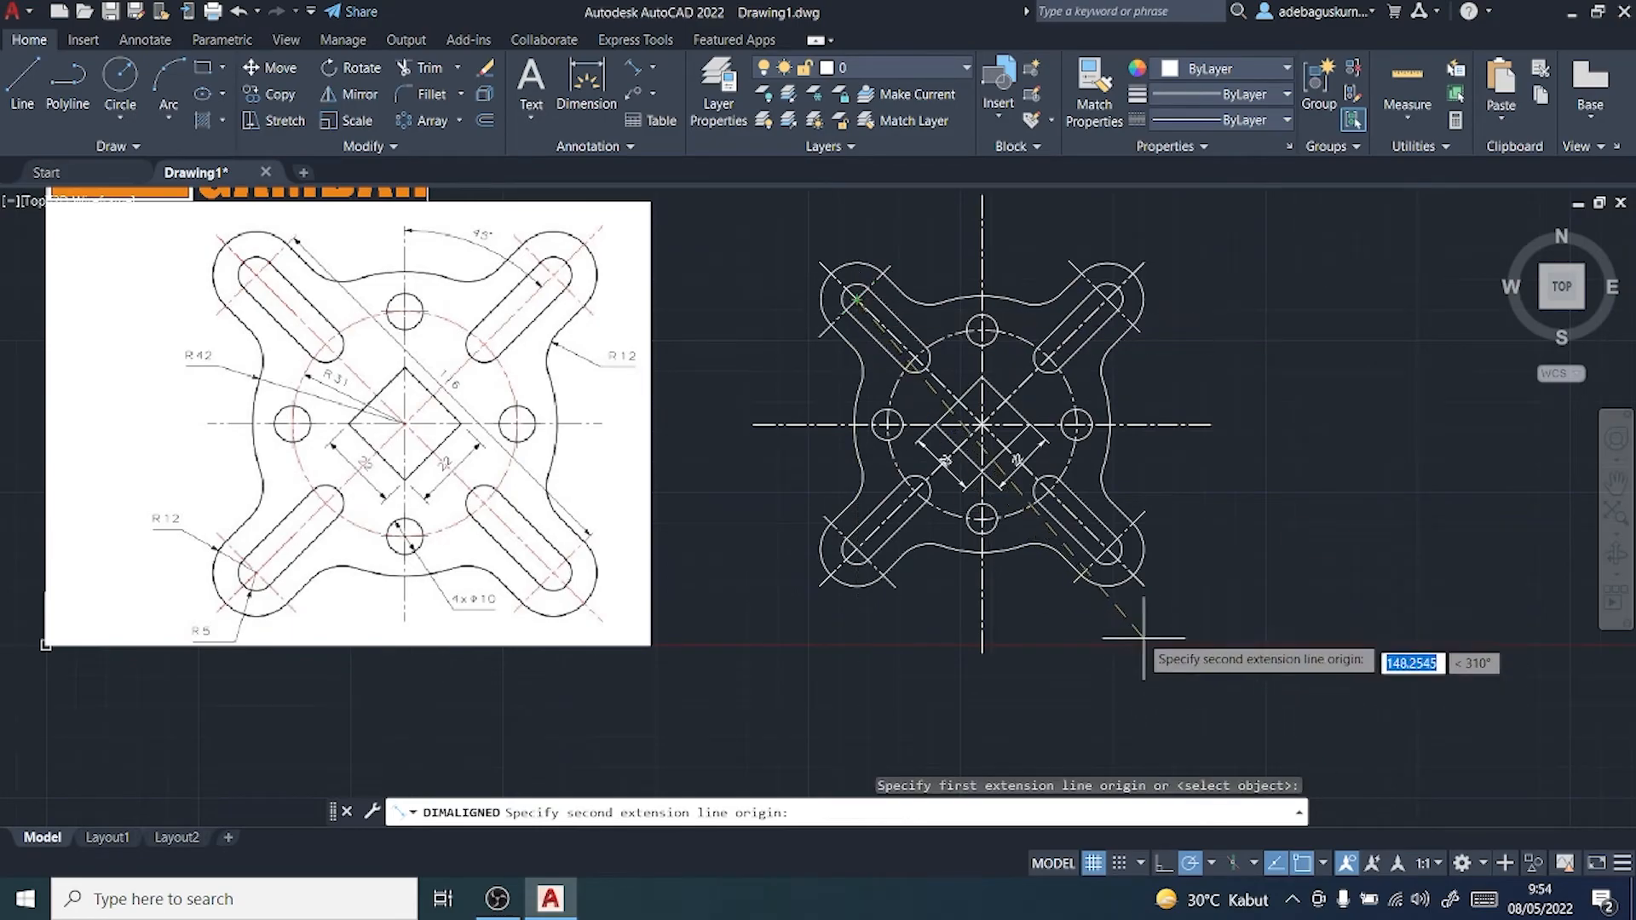
click(1108, 550)
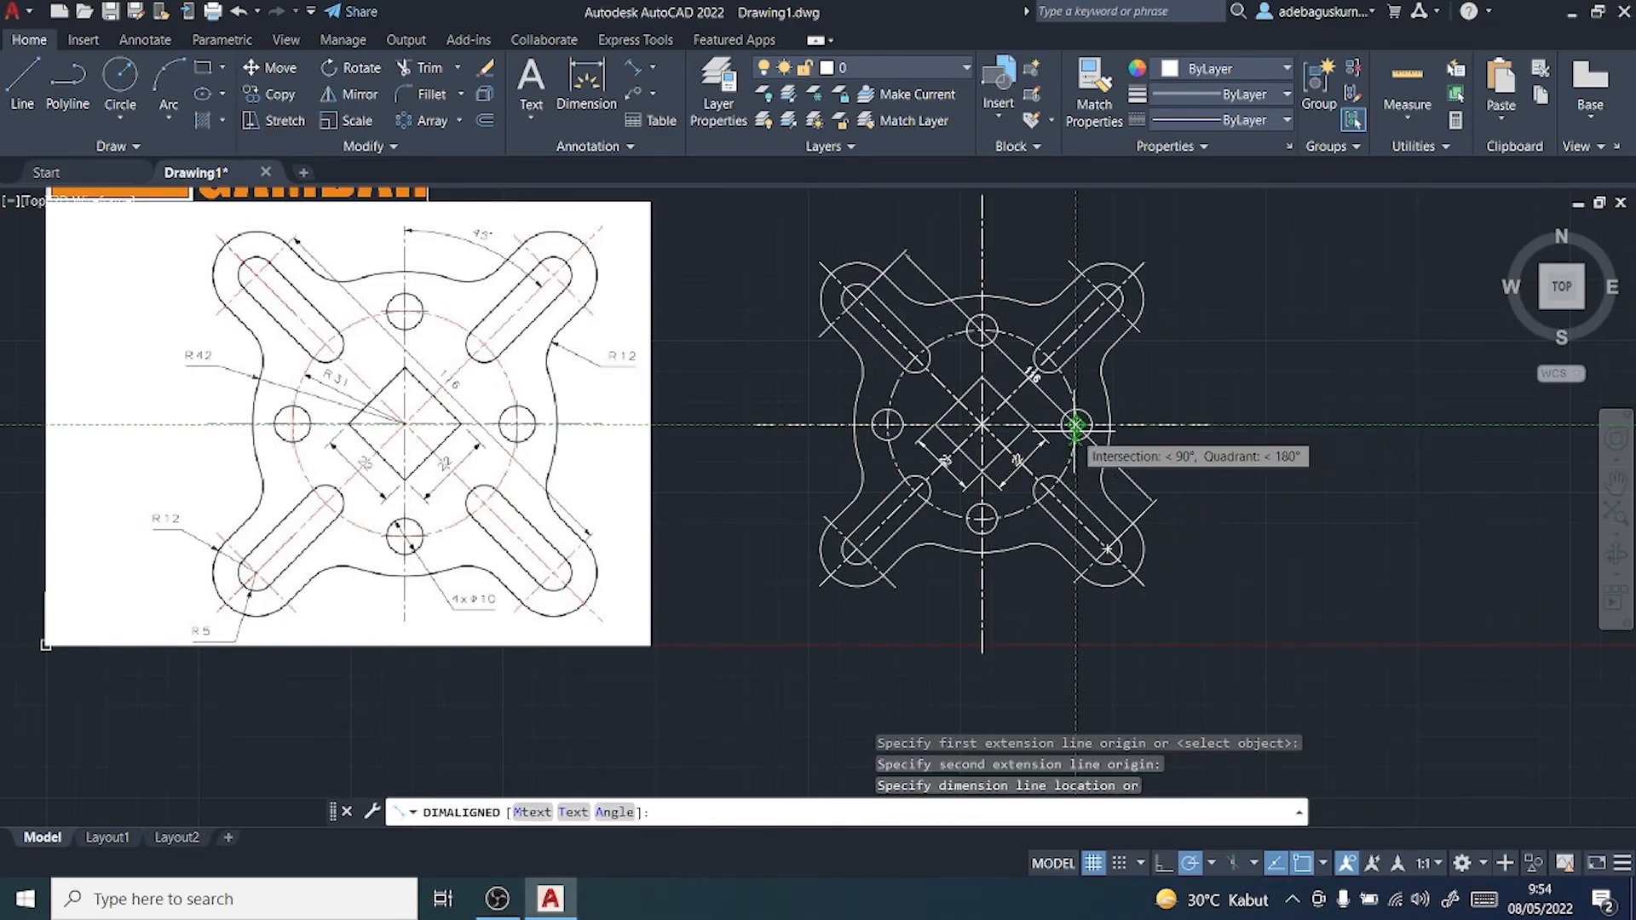
click(1077, 420)
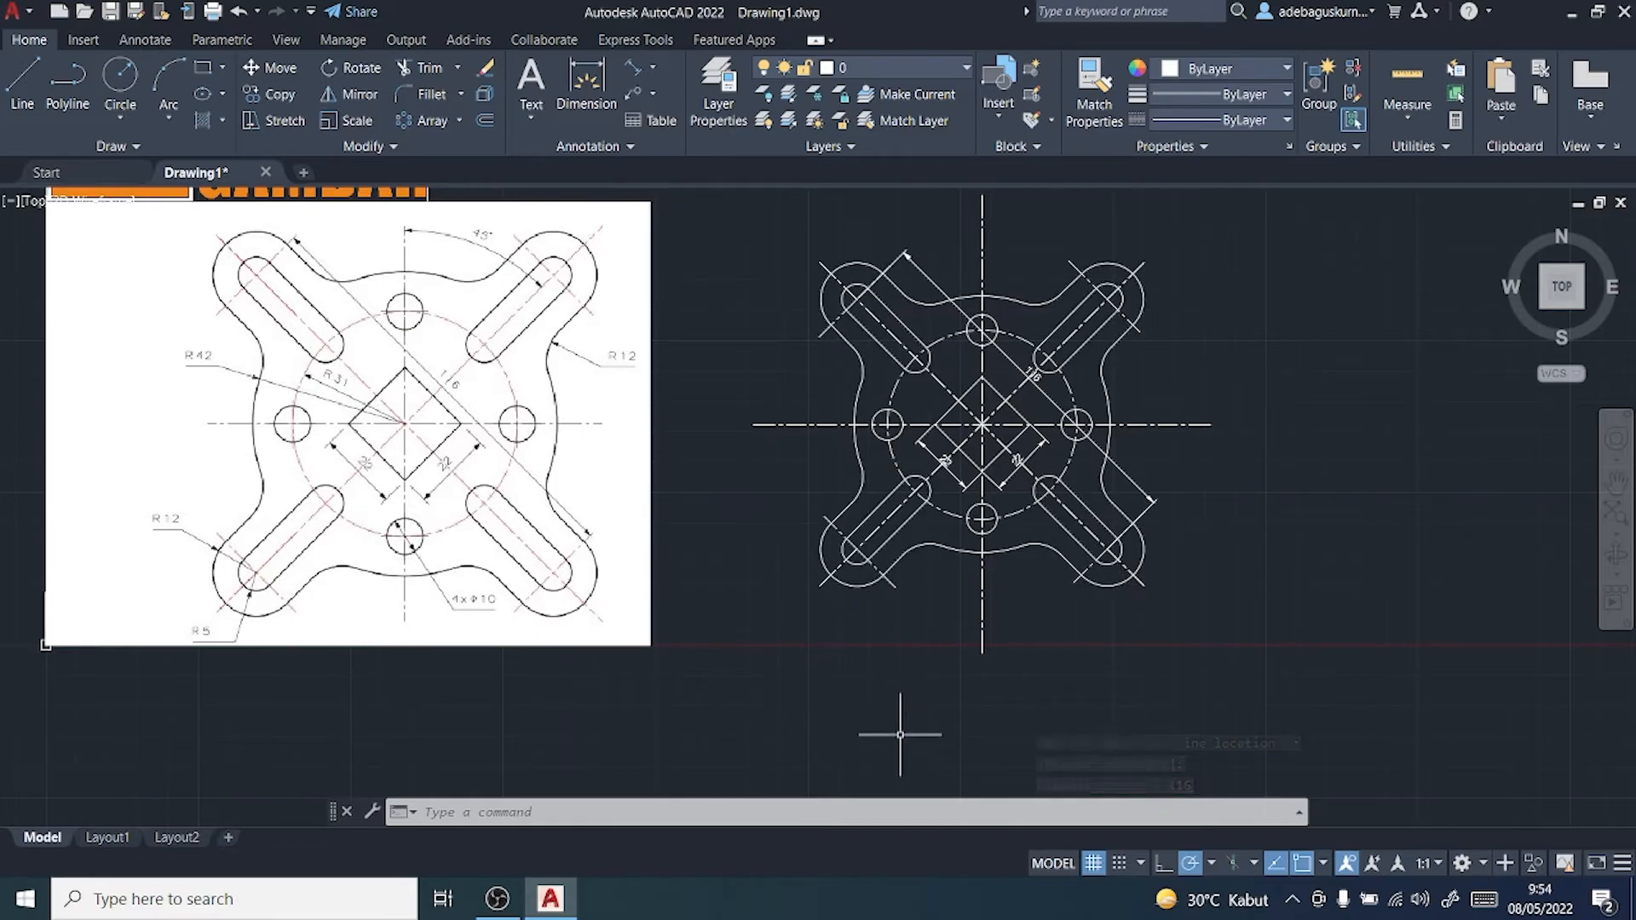
Step: Try a radius dimension on the centerline circle through the four holes, and undo its placement
click(378, 460)
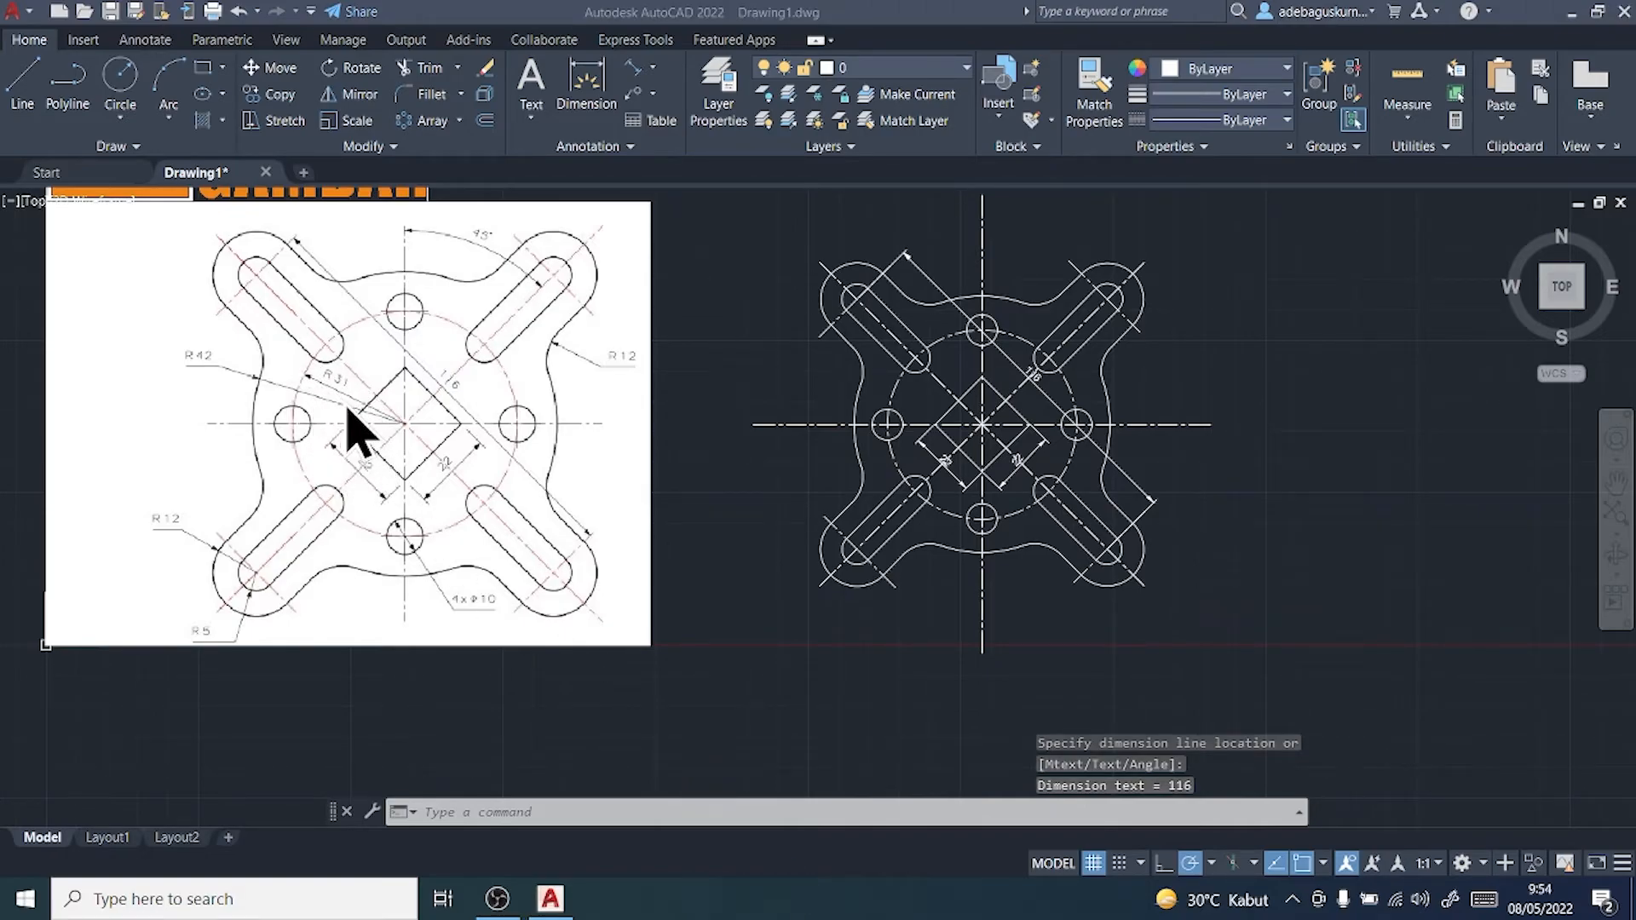
click(652, 68)
click(652, 68)
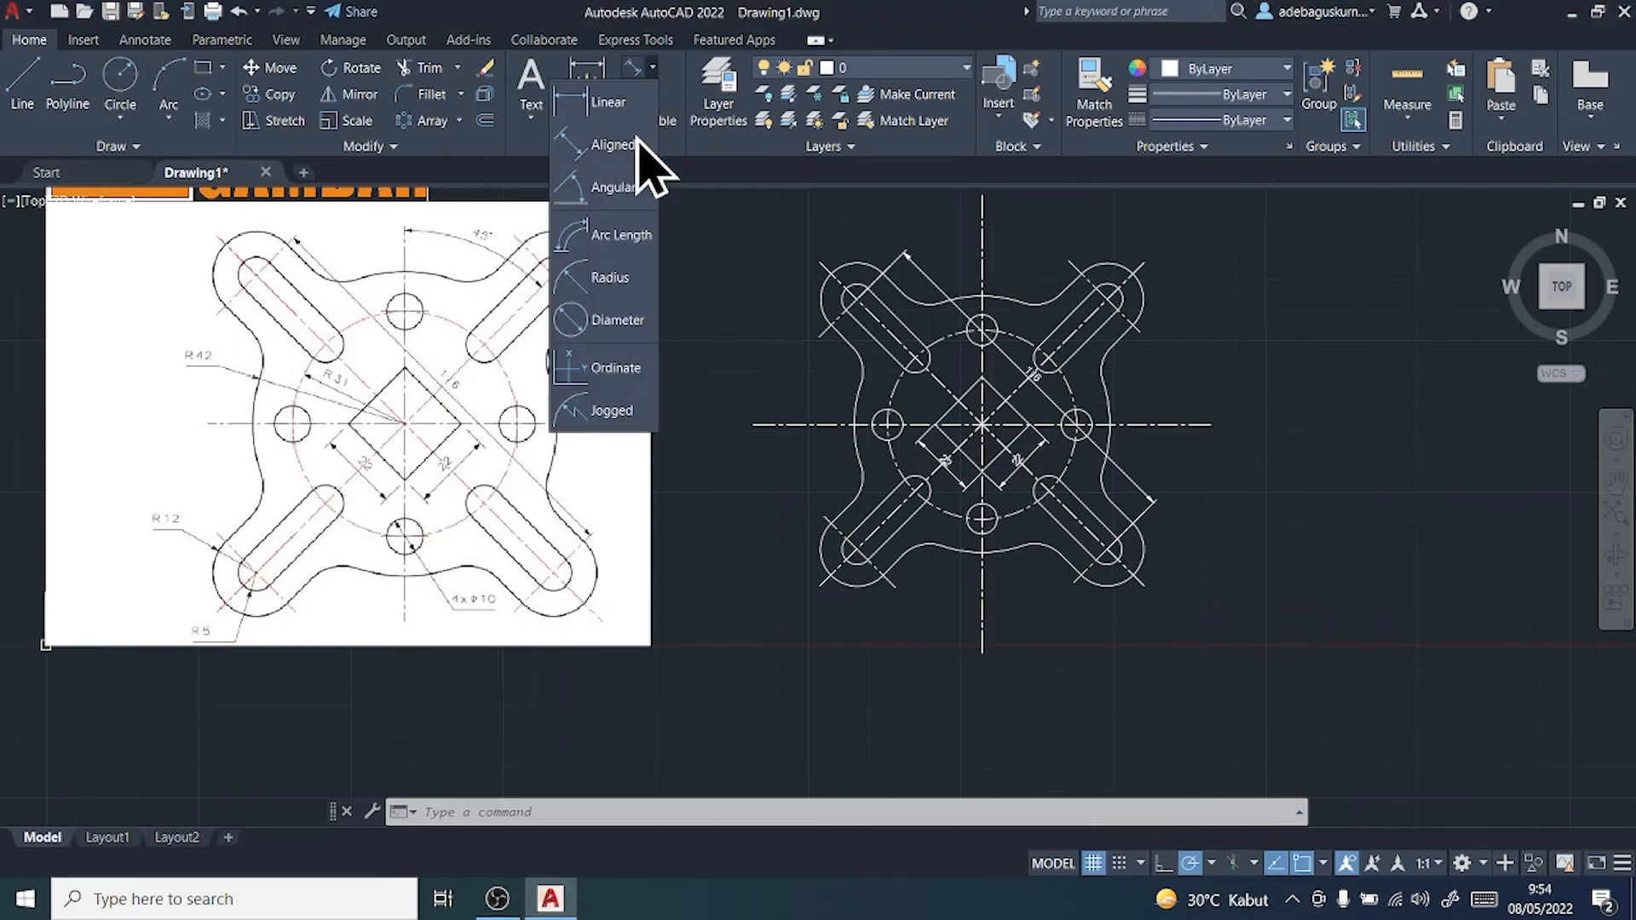
click(619, 271)
scroll(886, 409, up, 4)
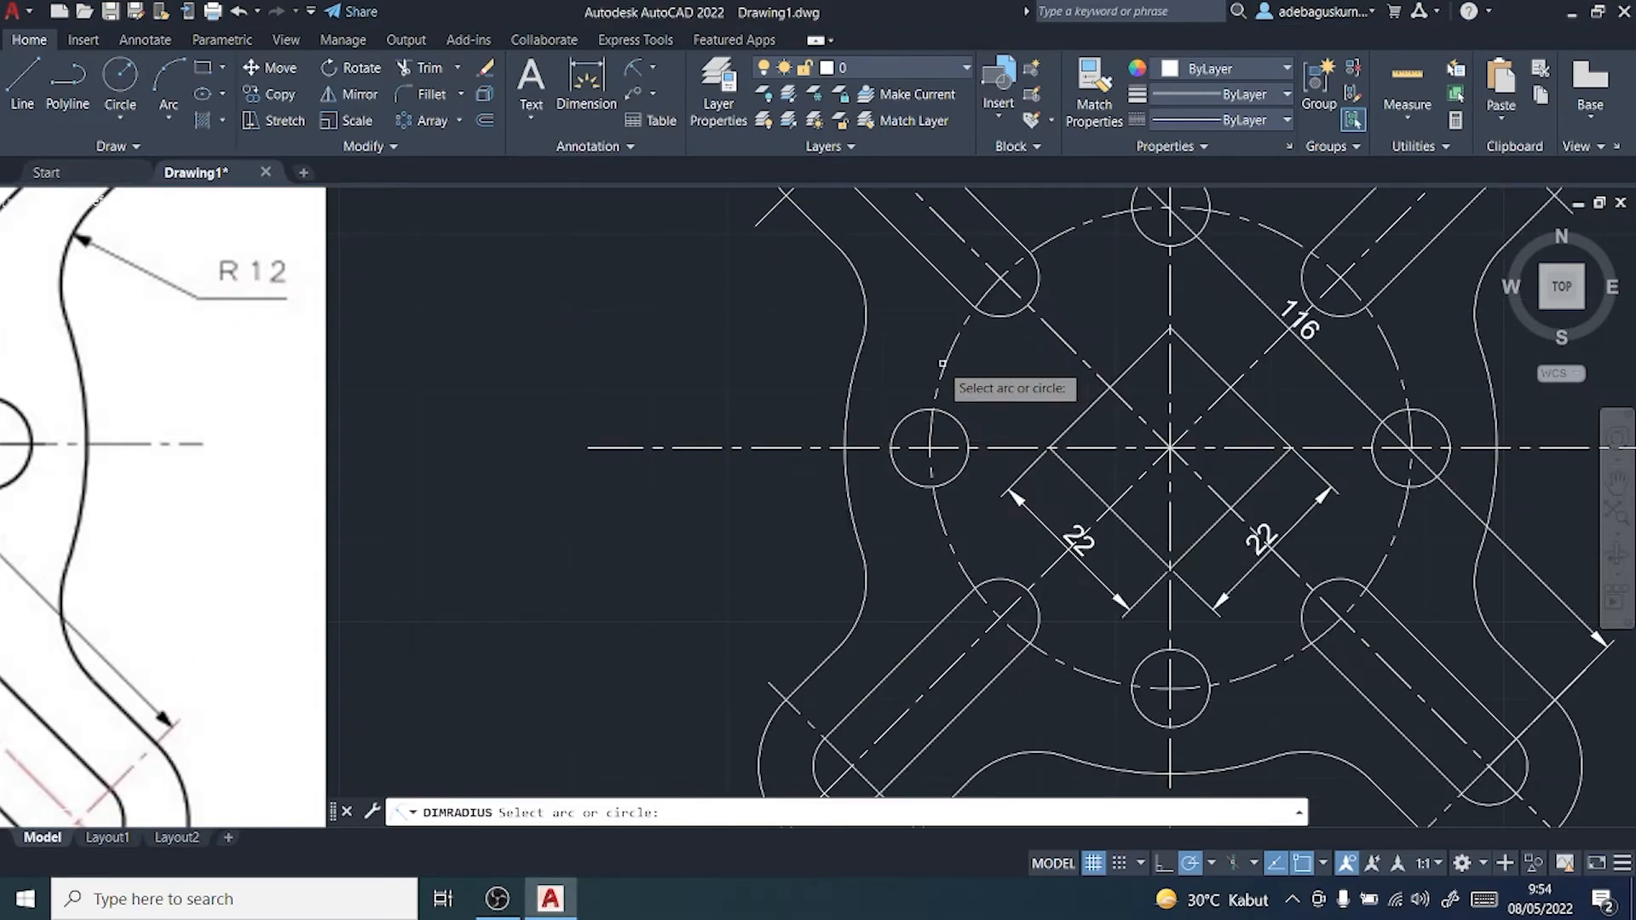
click(950, 361)
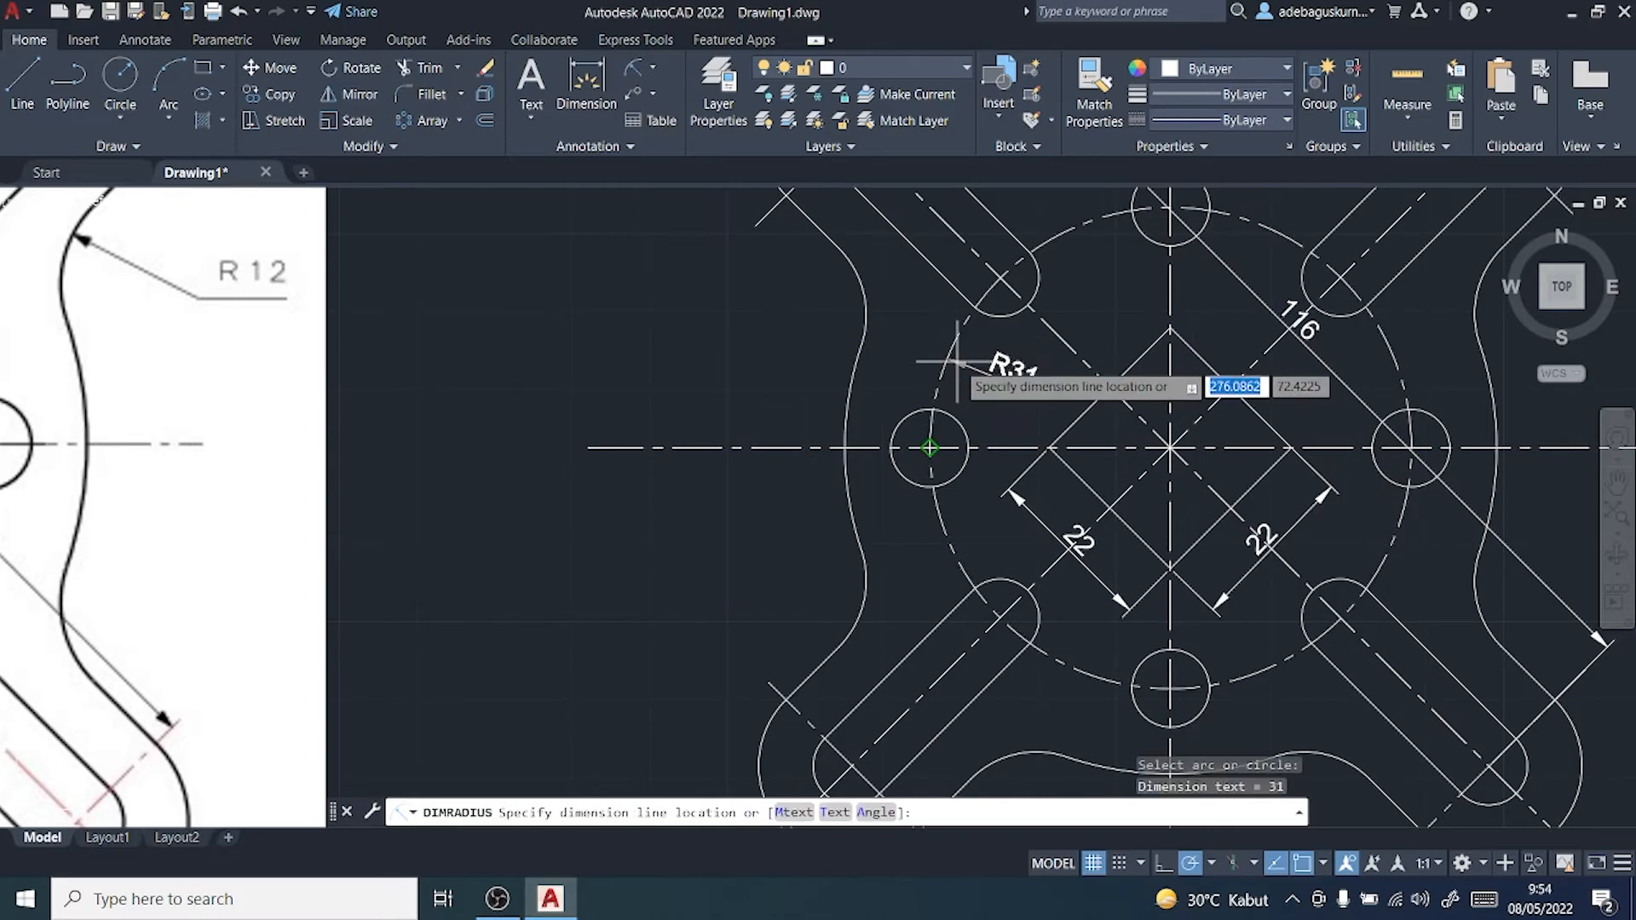
click(958, 358)
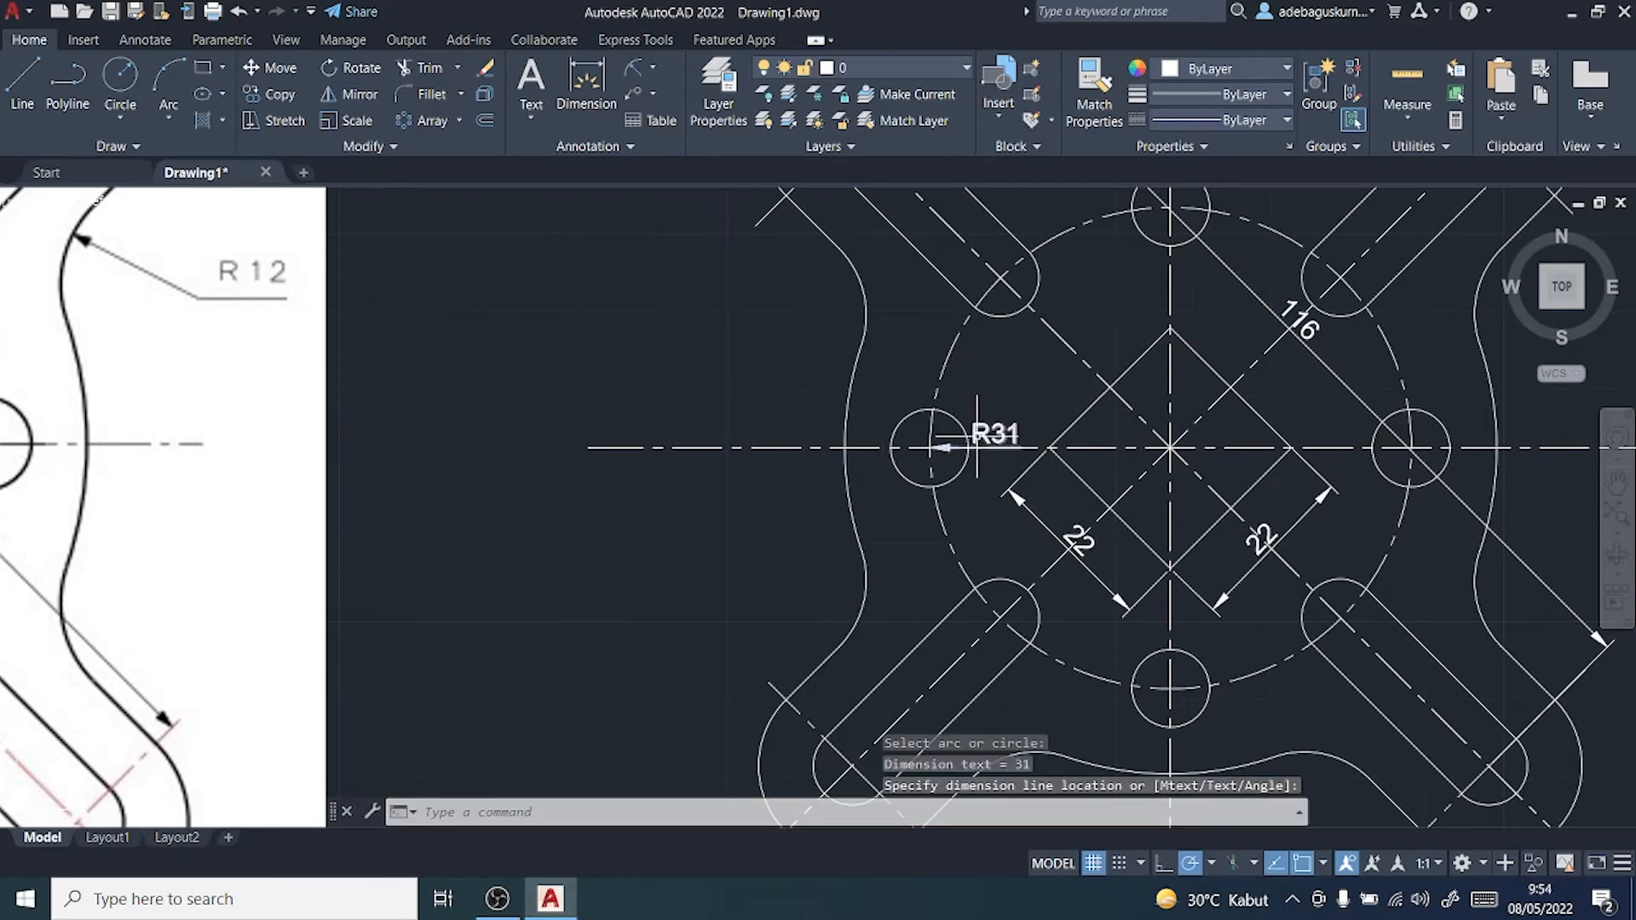
key(ctrl+z)
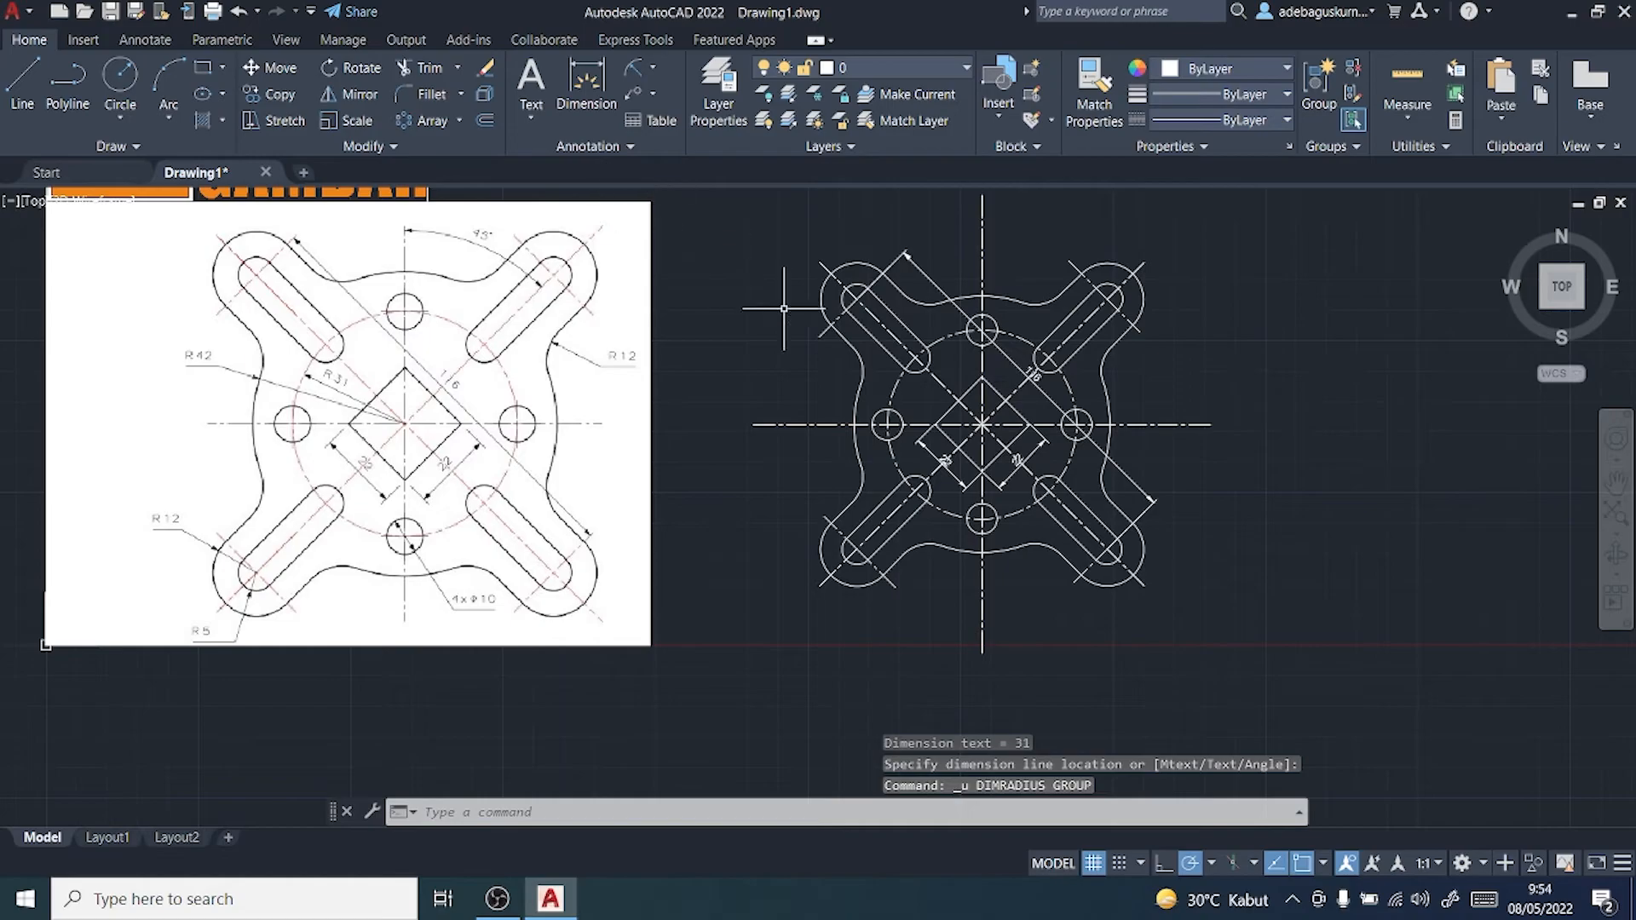
Step: Dimension the radius of the centerline circle through the four holes, with the text inside its upper-left part
click(639, 69)
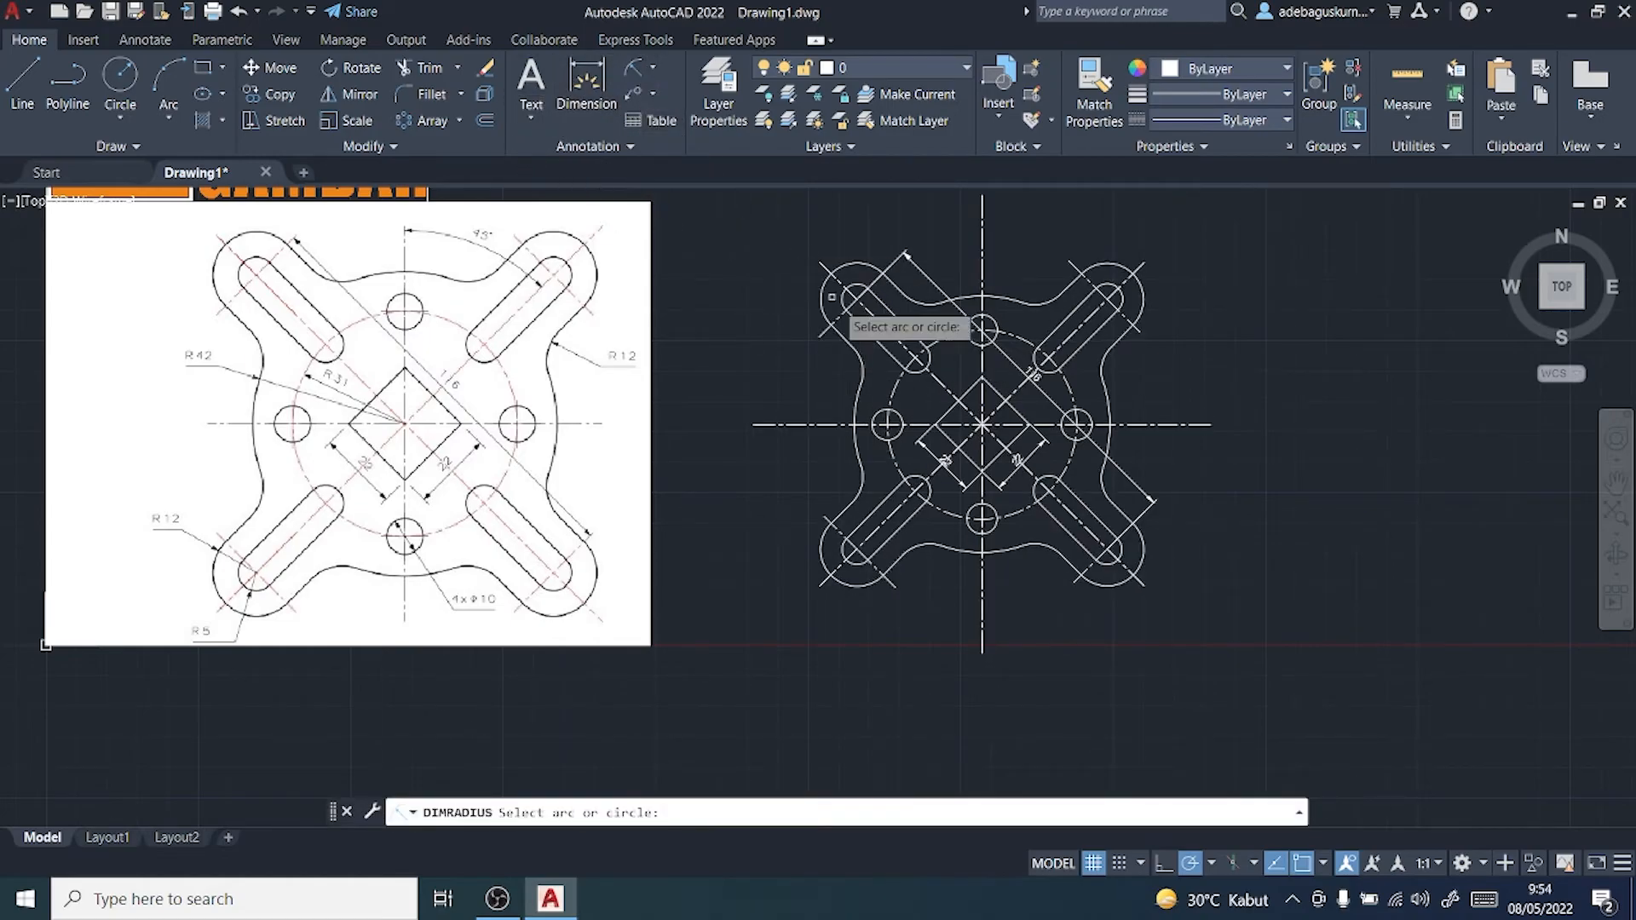
click(905, 368)
scroll(905, 368, up, 5)
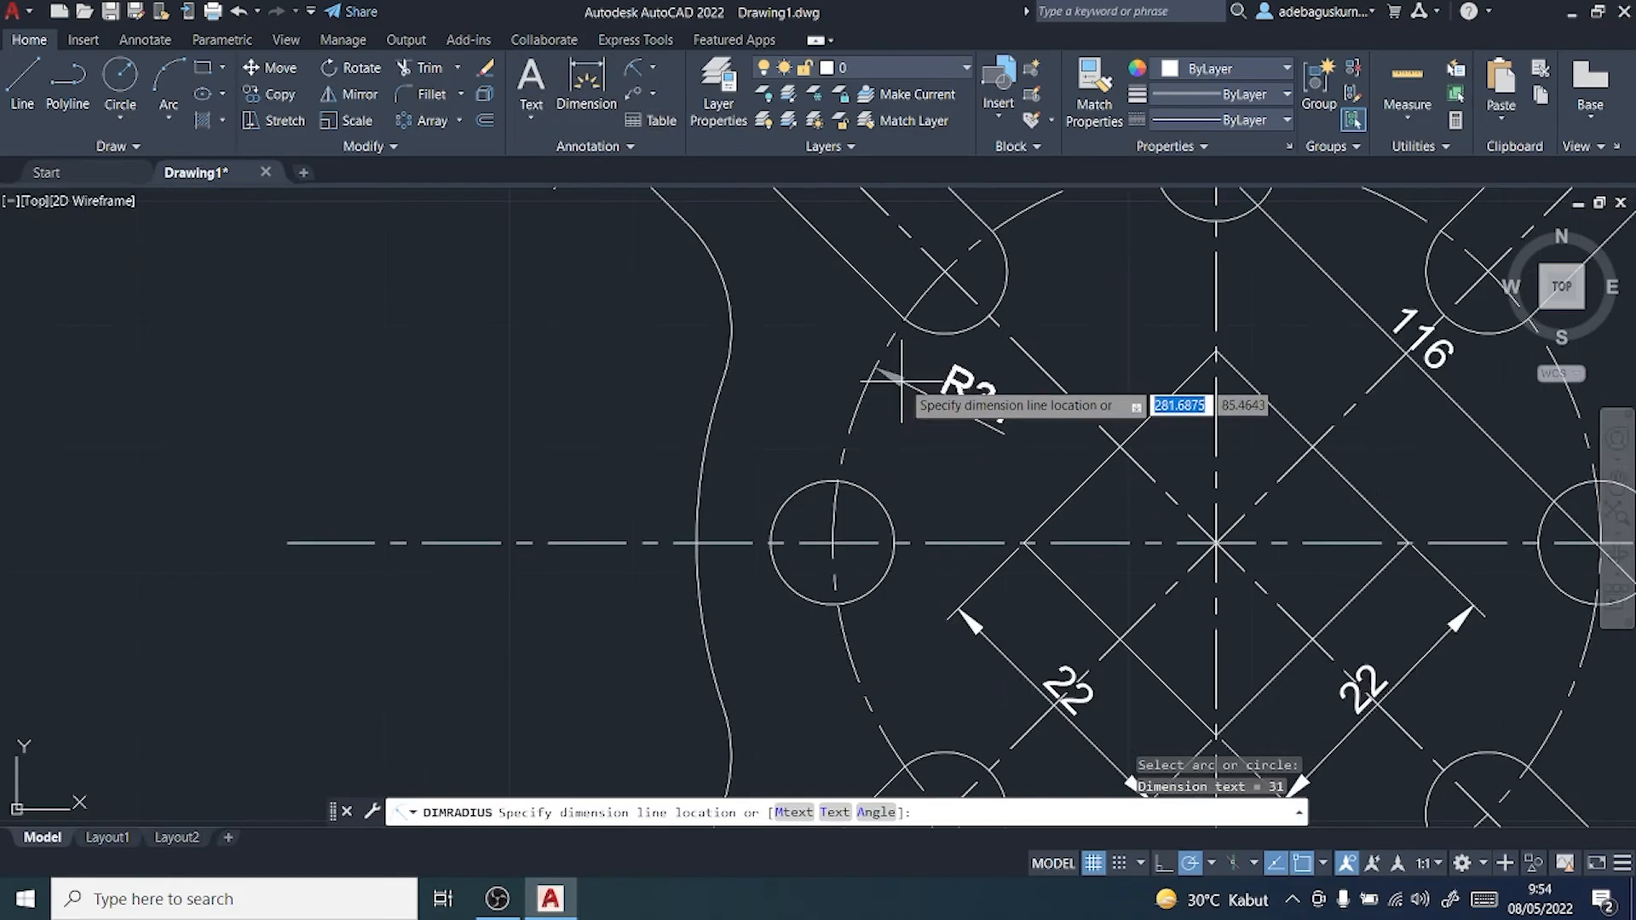
click(903, 367)
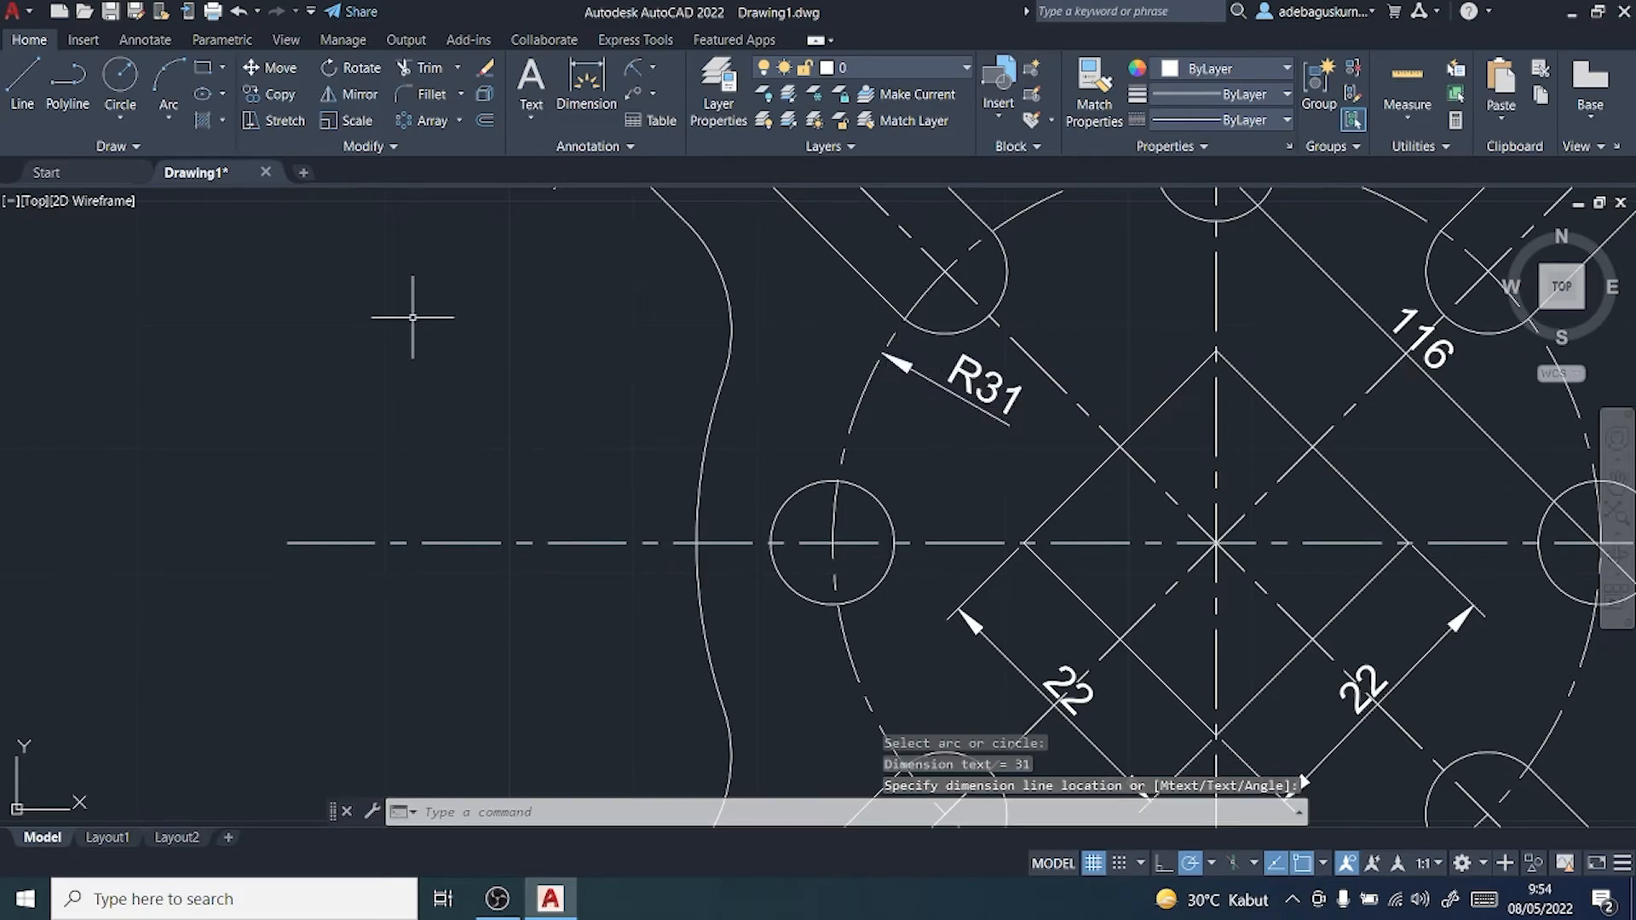
Step: Dimension the radius of the plate's left outline arc, placing the text outside the plate
click(639, 70)
click(726, 402)
scroll(673, 399, down, 4)
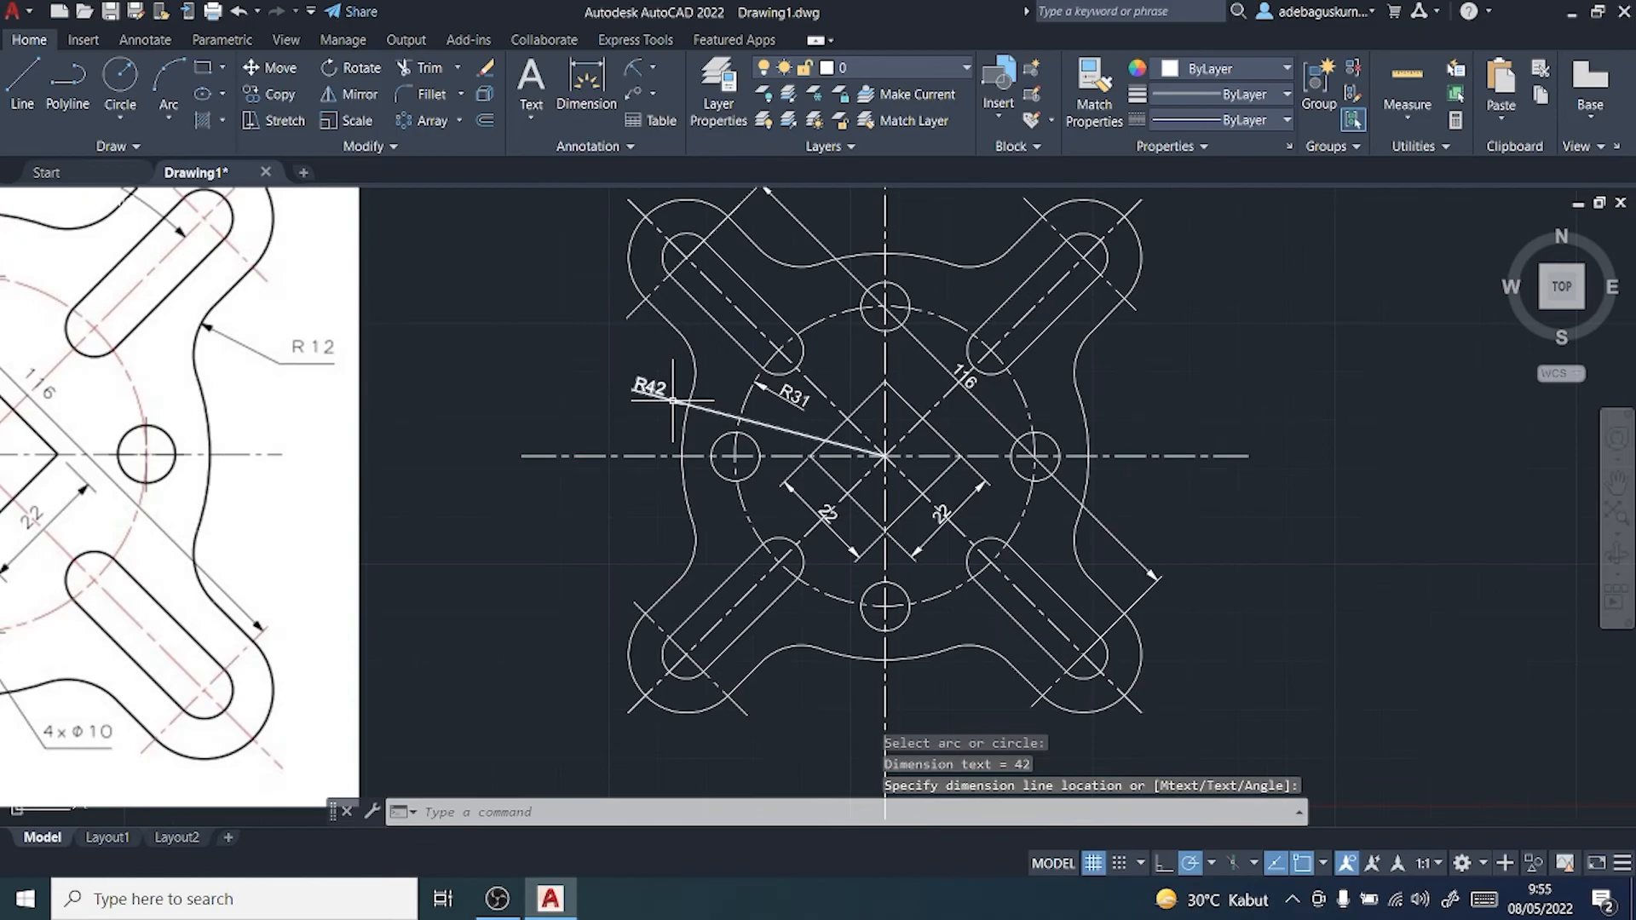
Step: Dimension the radius of the fillet between the upper-right arm and the plate's right outline arc, with the text outside
scroll(672, 399, down, 2)
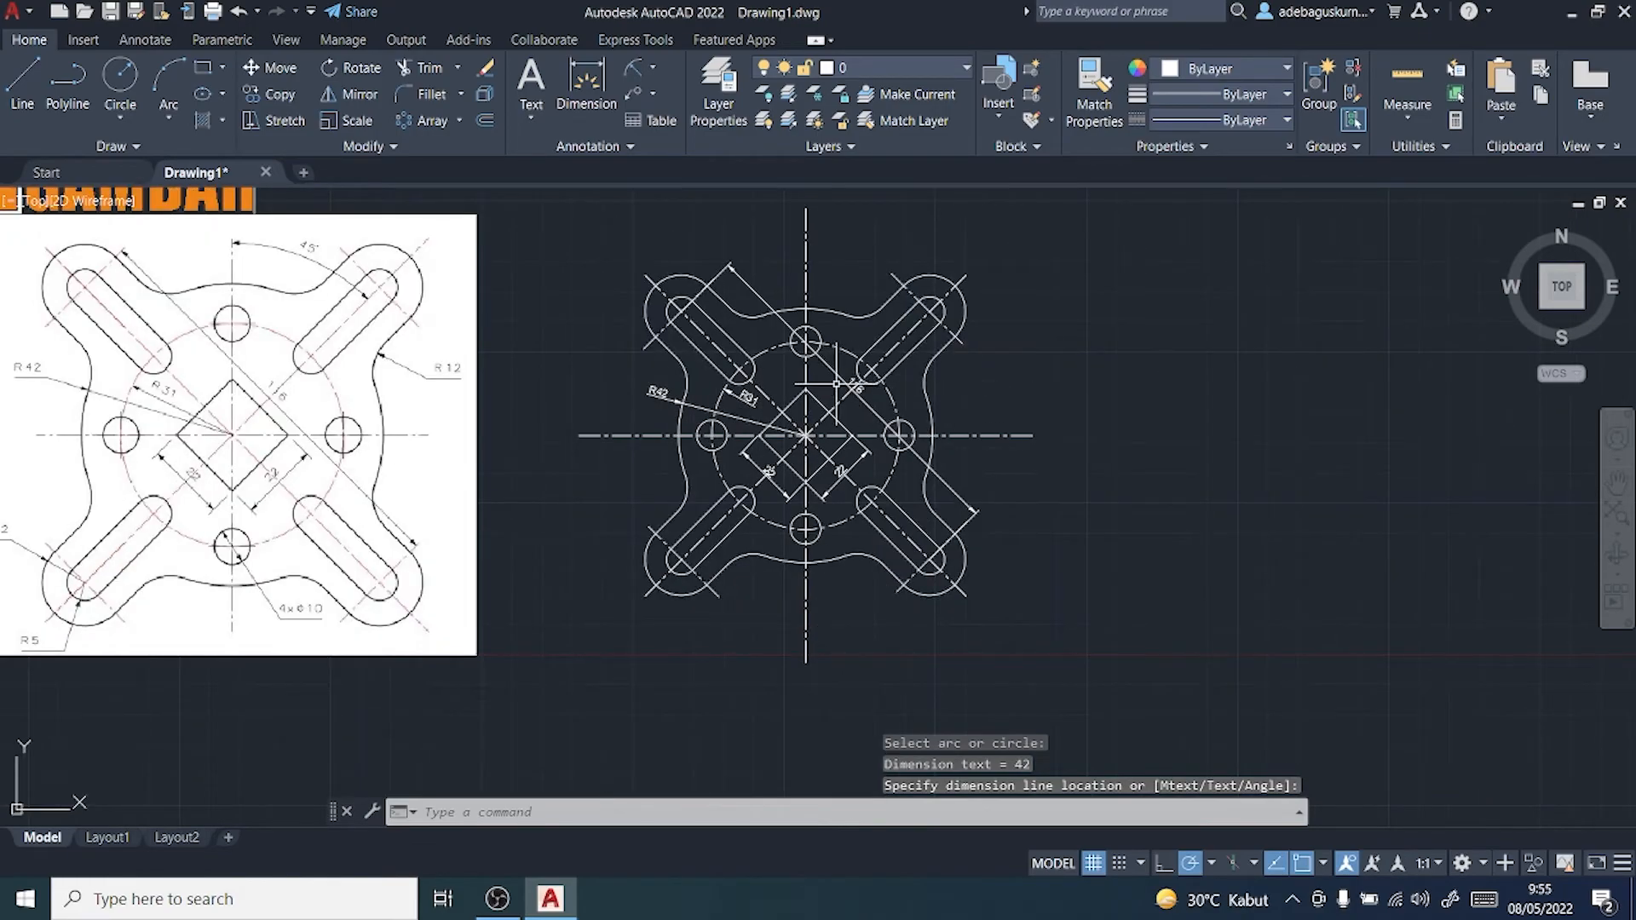
click(632, 68)
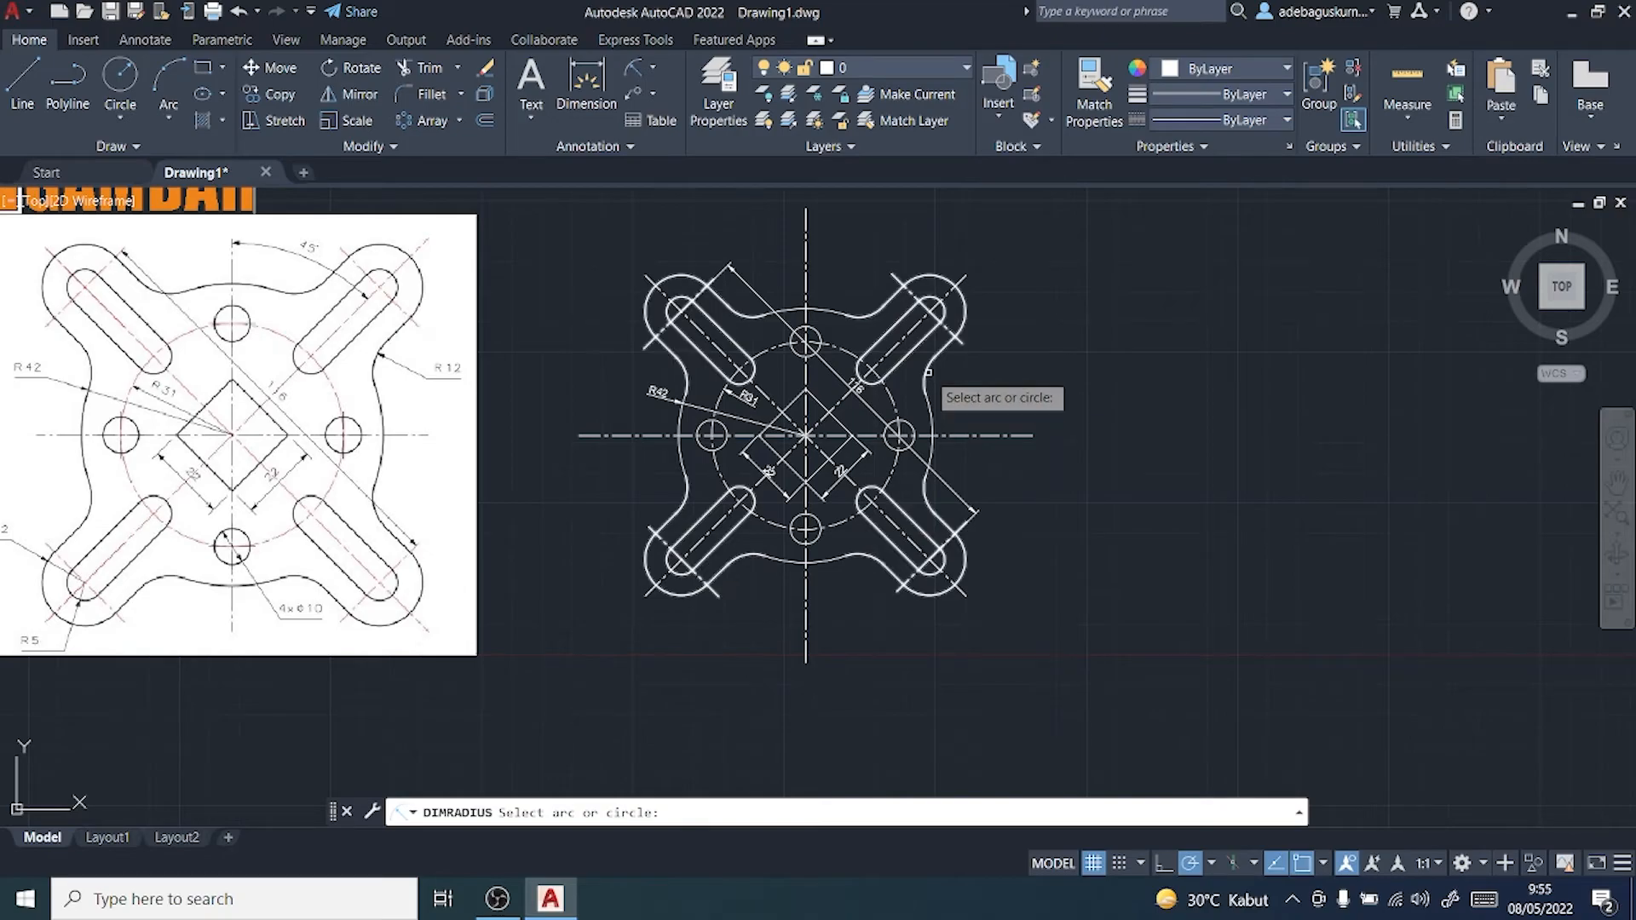
click(927, 373)
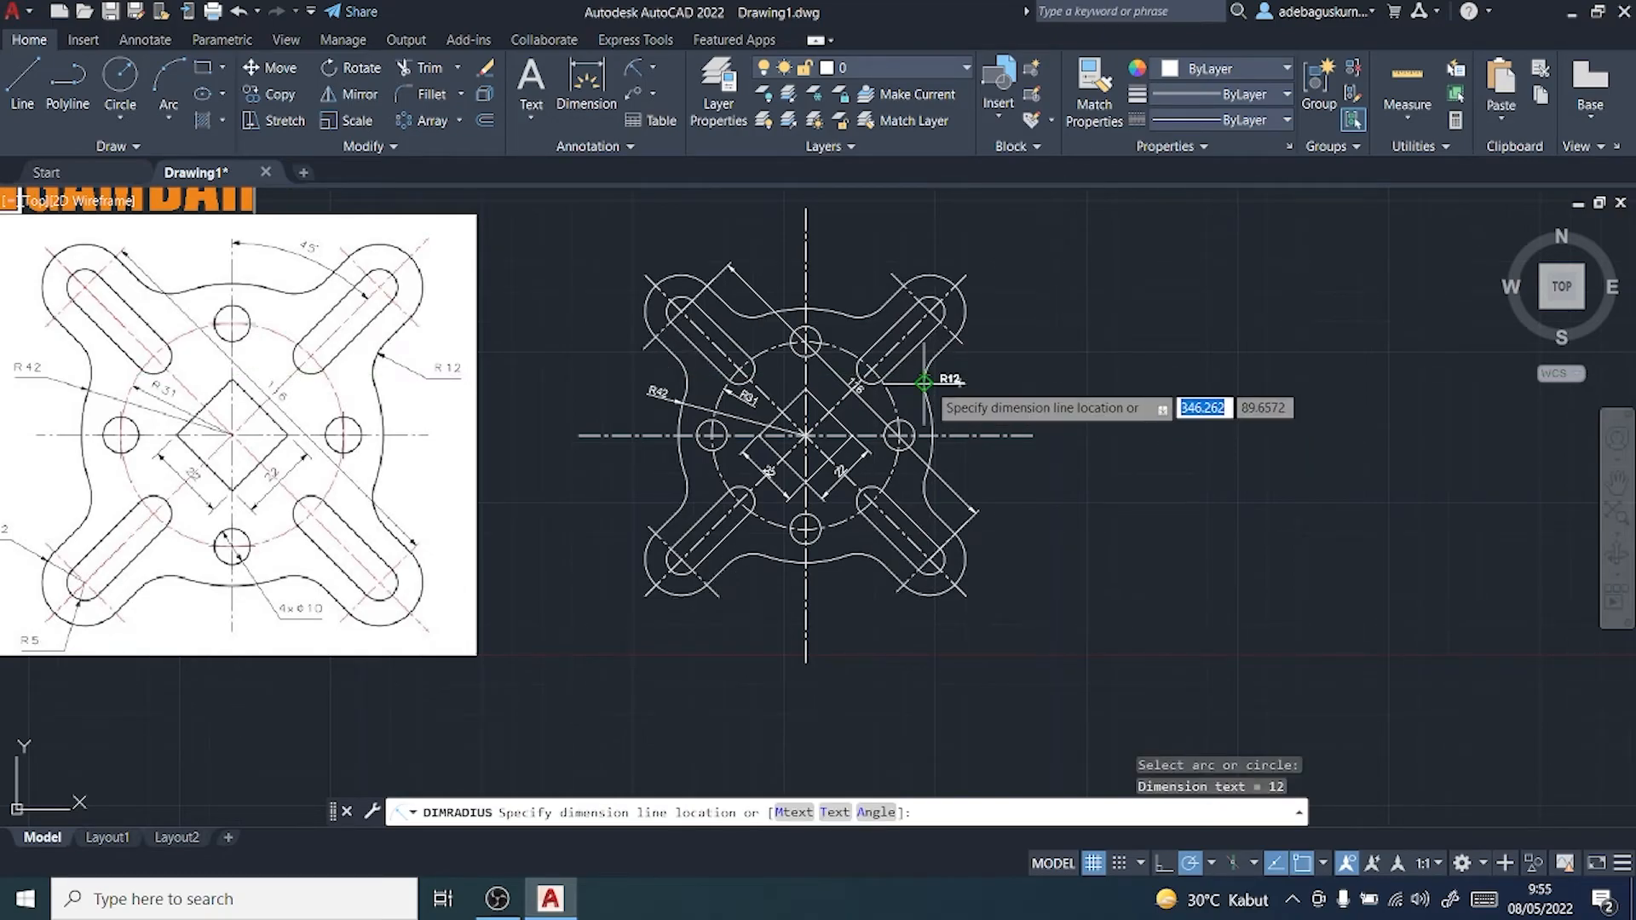
click(925, 381)
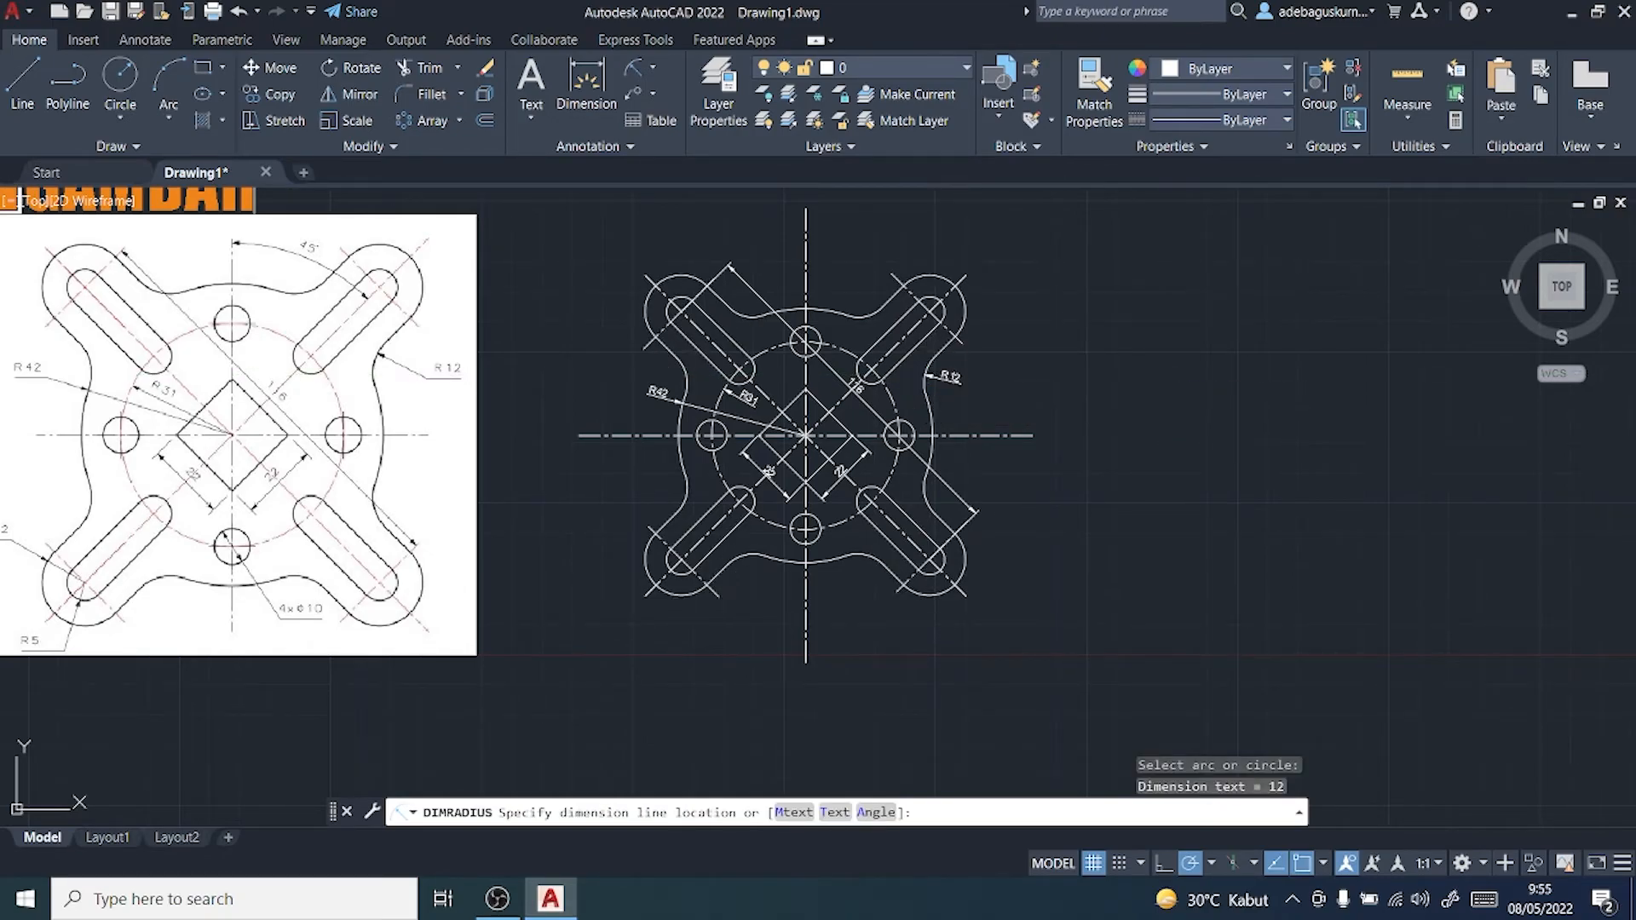
Step: Dimension the radius of the lower-left slot's outer end arc, placing the text below the arm as in the reference
middle_drag(460, 705, 799, 774)
mouse_move(668, 639)
middle_down()
mouse_move(679, 708)
mouse_move(721, 619)
middle_up()
scroll(519, 656, up, 2)
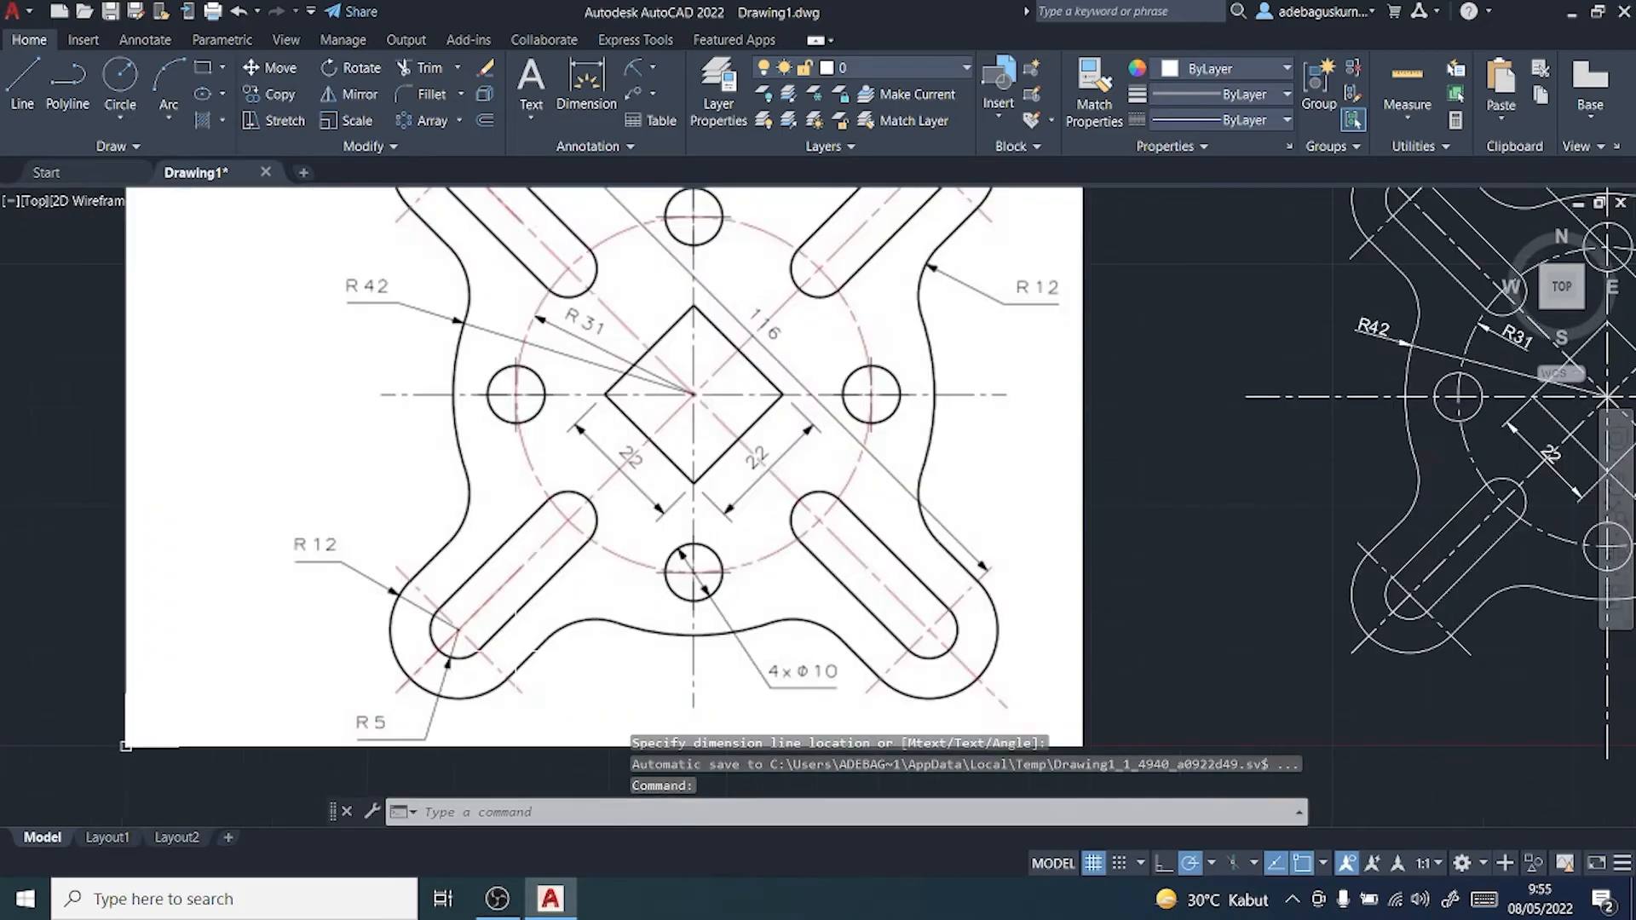
click(728, 908)
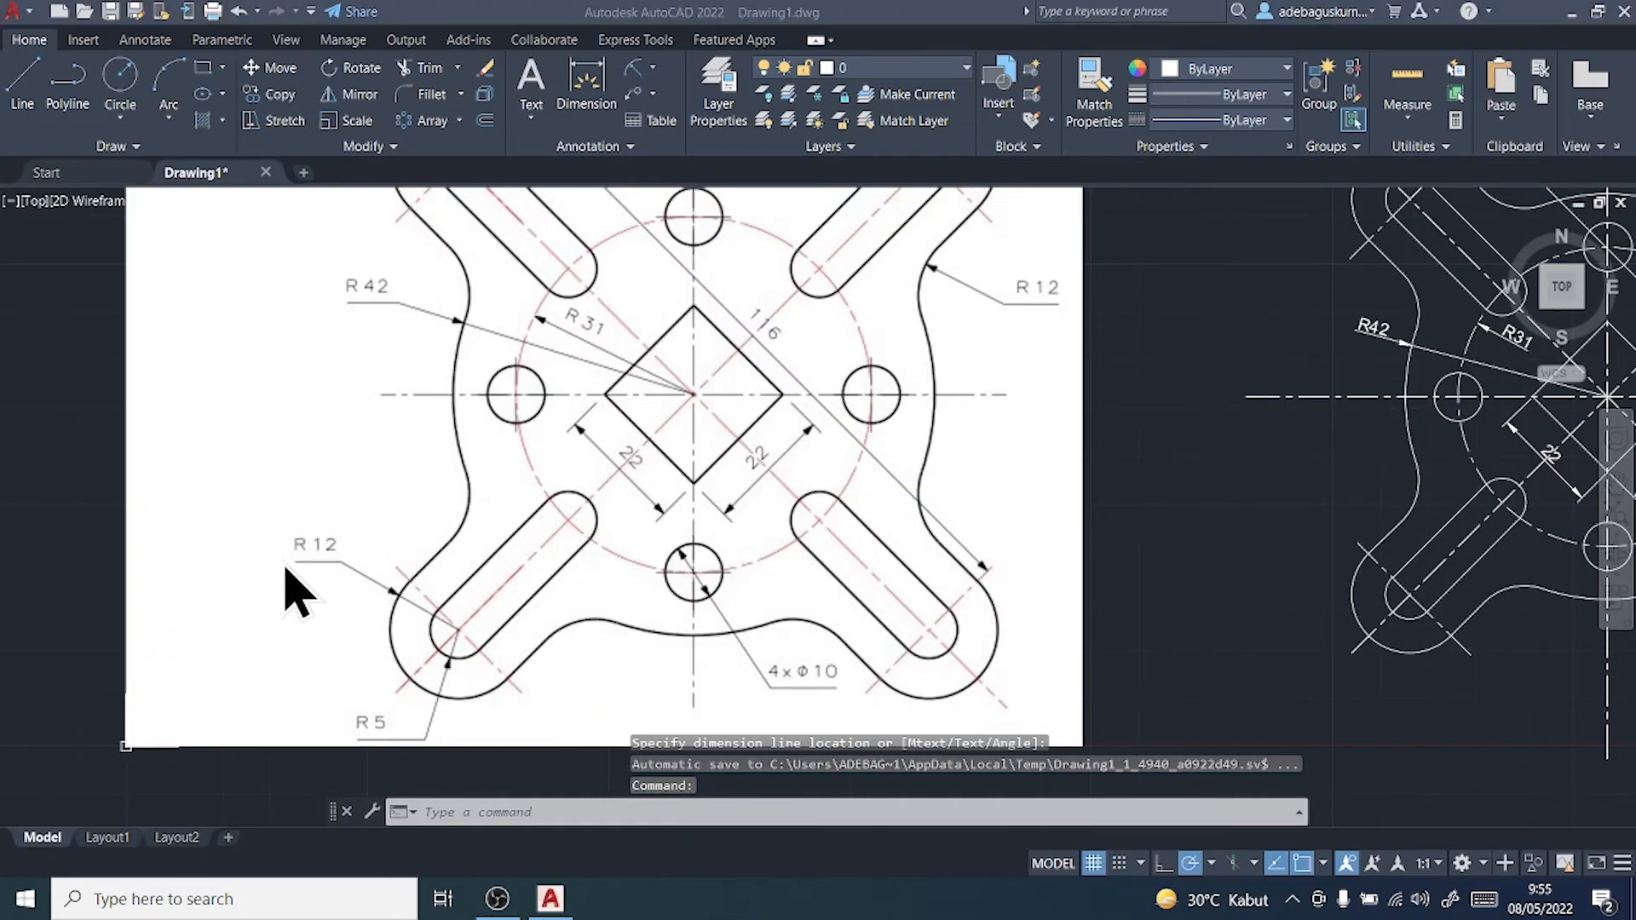
scroll(972, 533, down, 2)
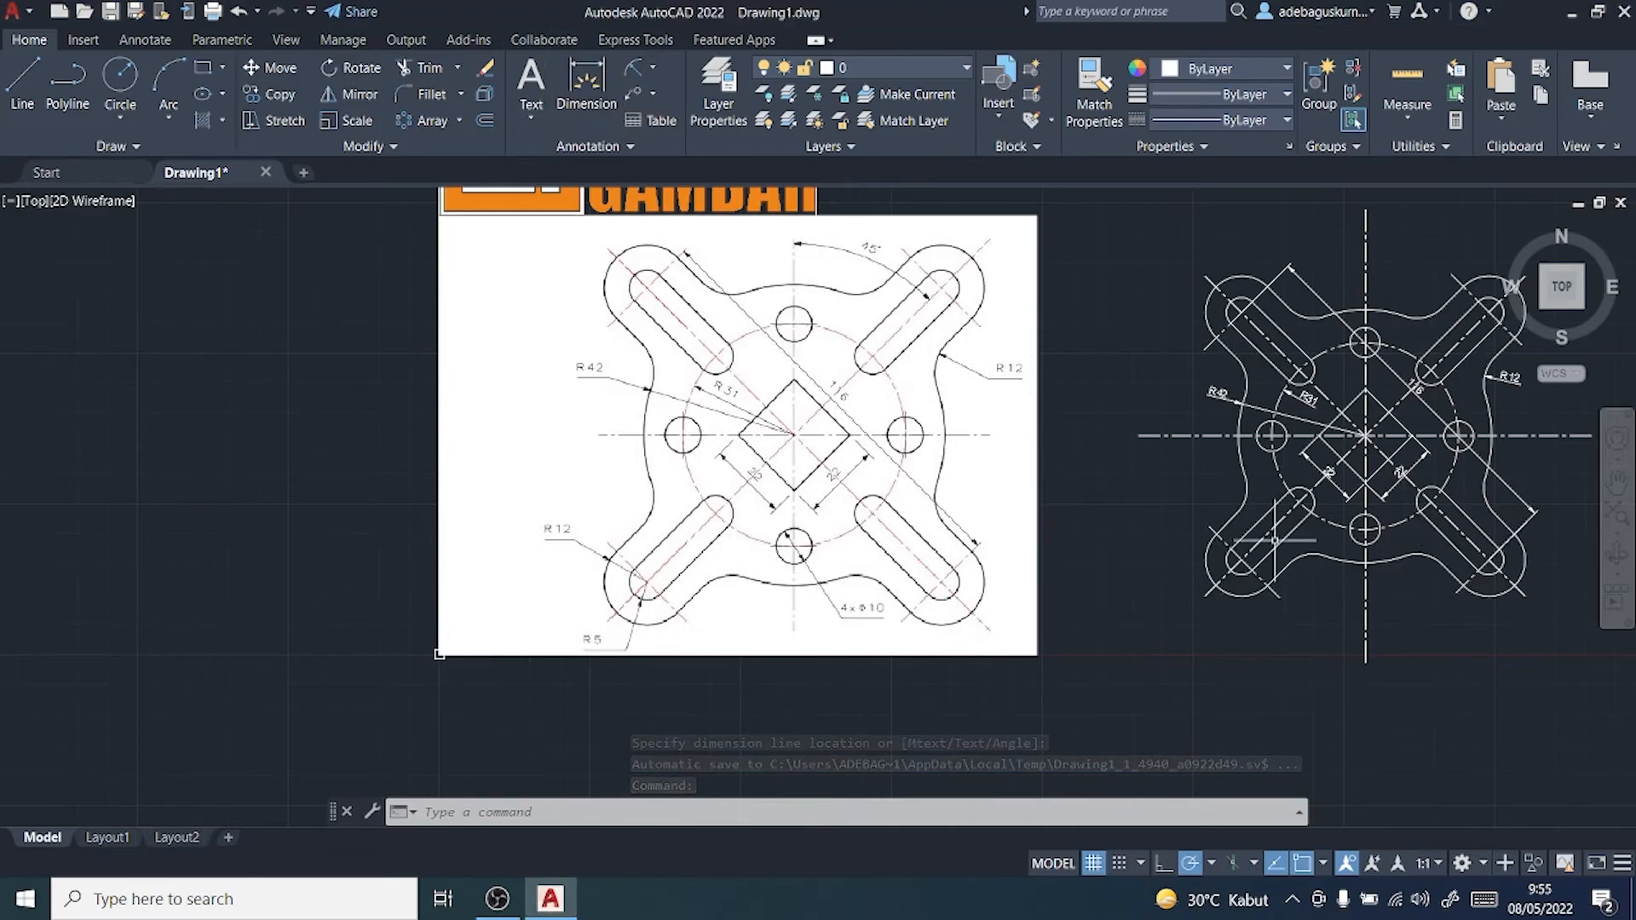
click(632, 68)
click(1242, 571)
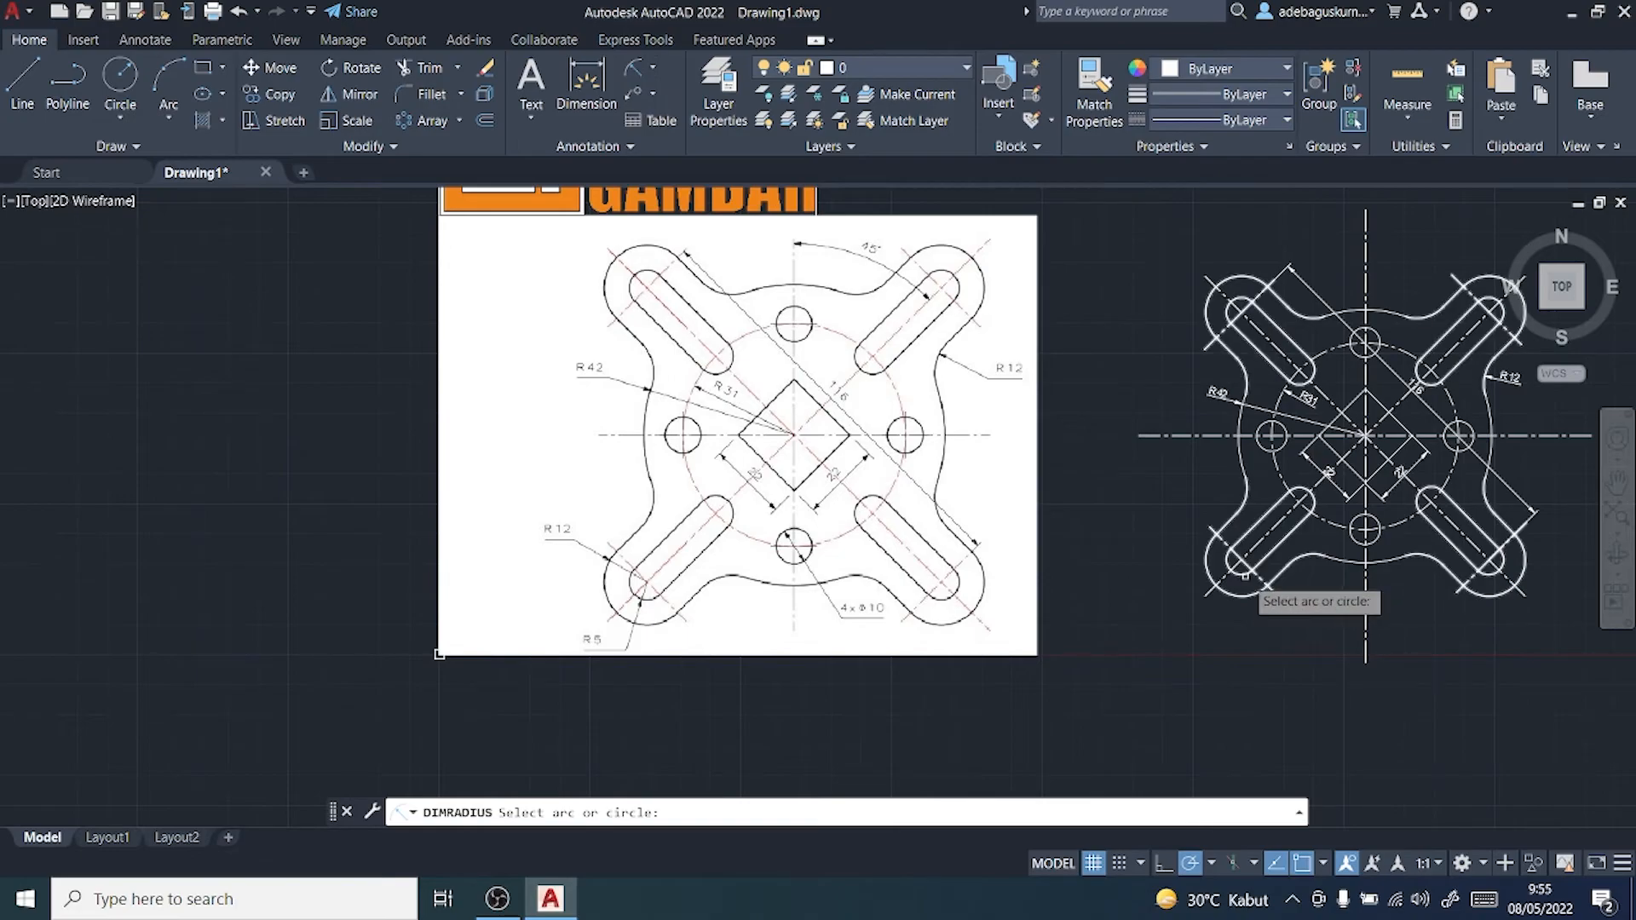
click(1223, 626)
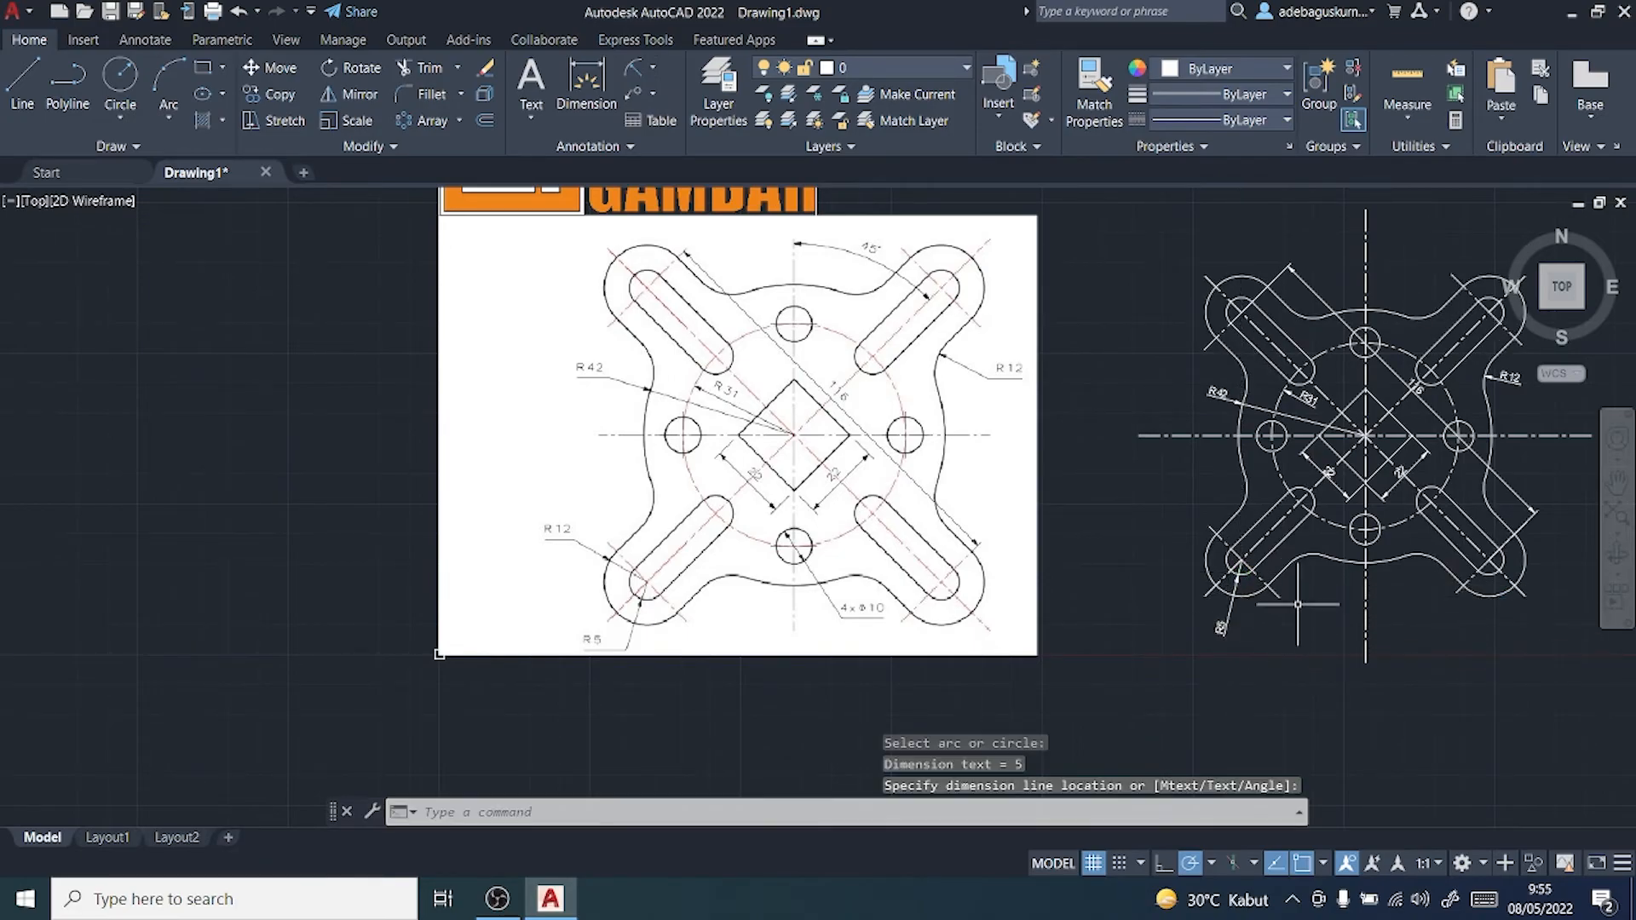
Step: Dimension the radius of the lower-left arm's outer end arc, placing the text outside the plate as in the reference
click(633, 68)
click(632, 68)
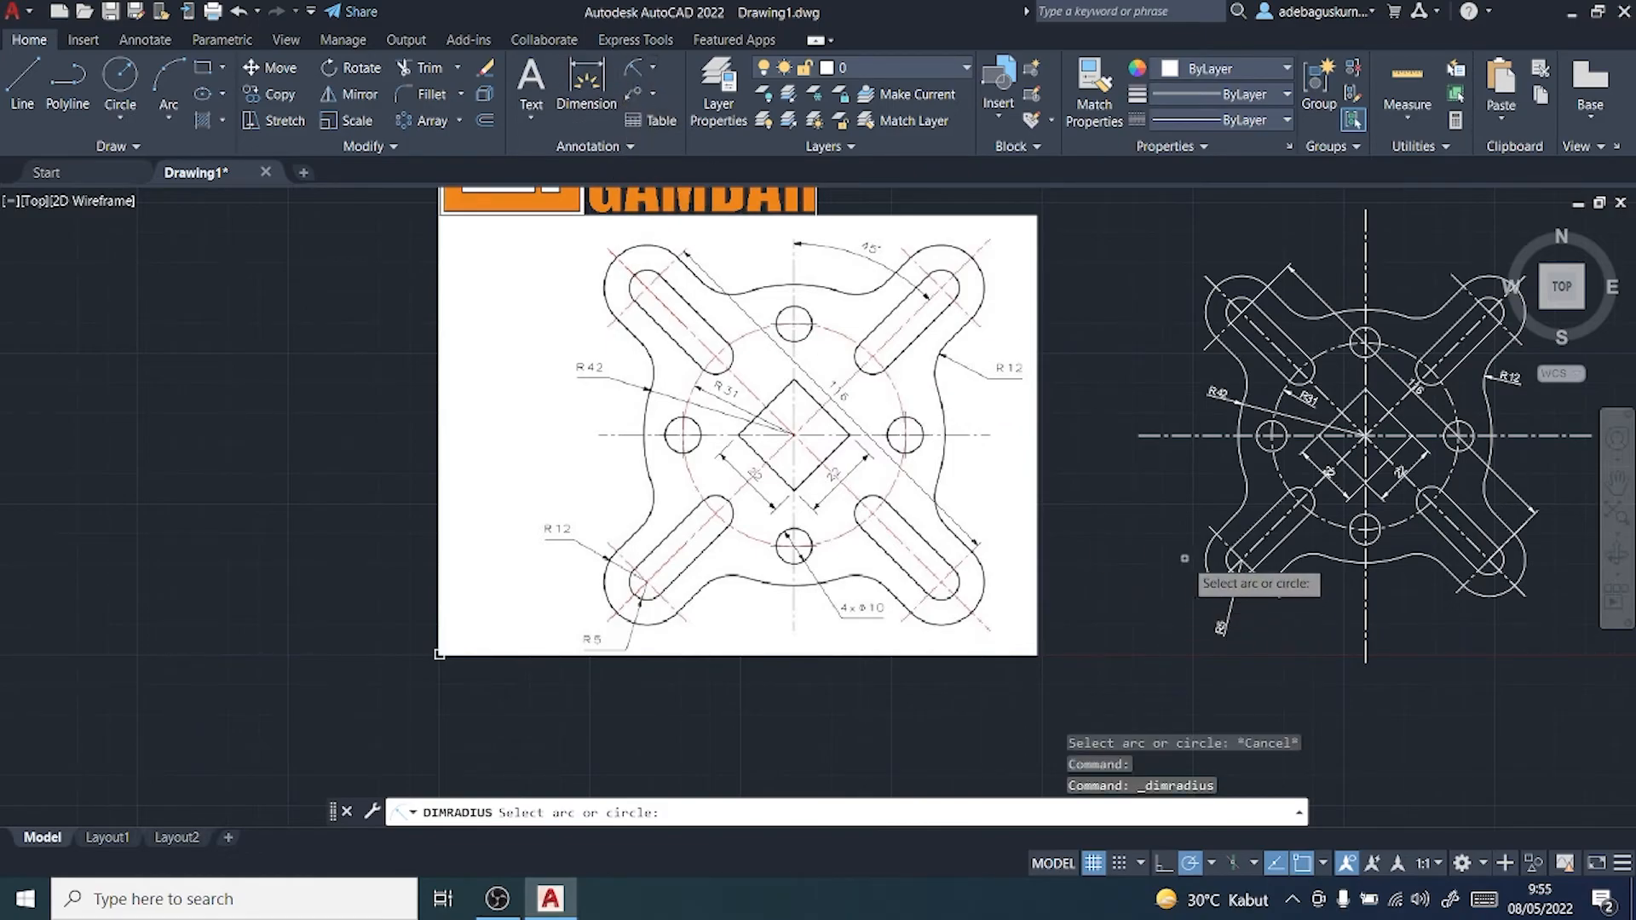
click(1205, 554)
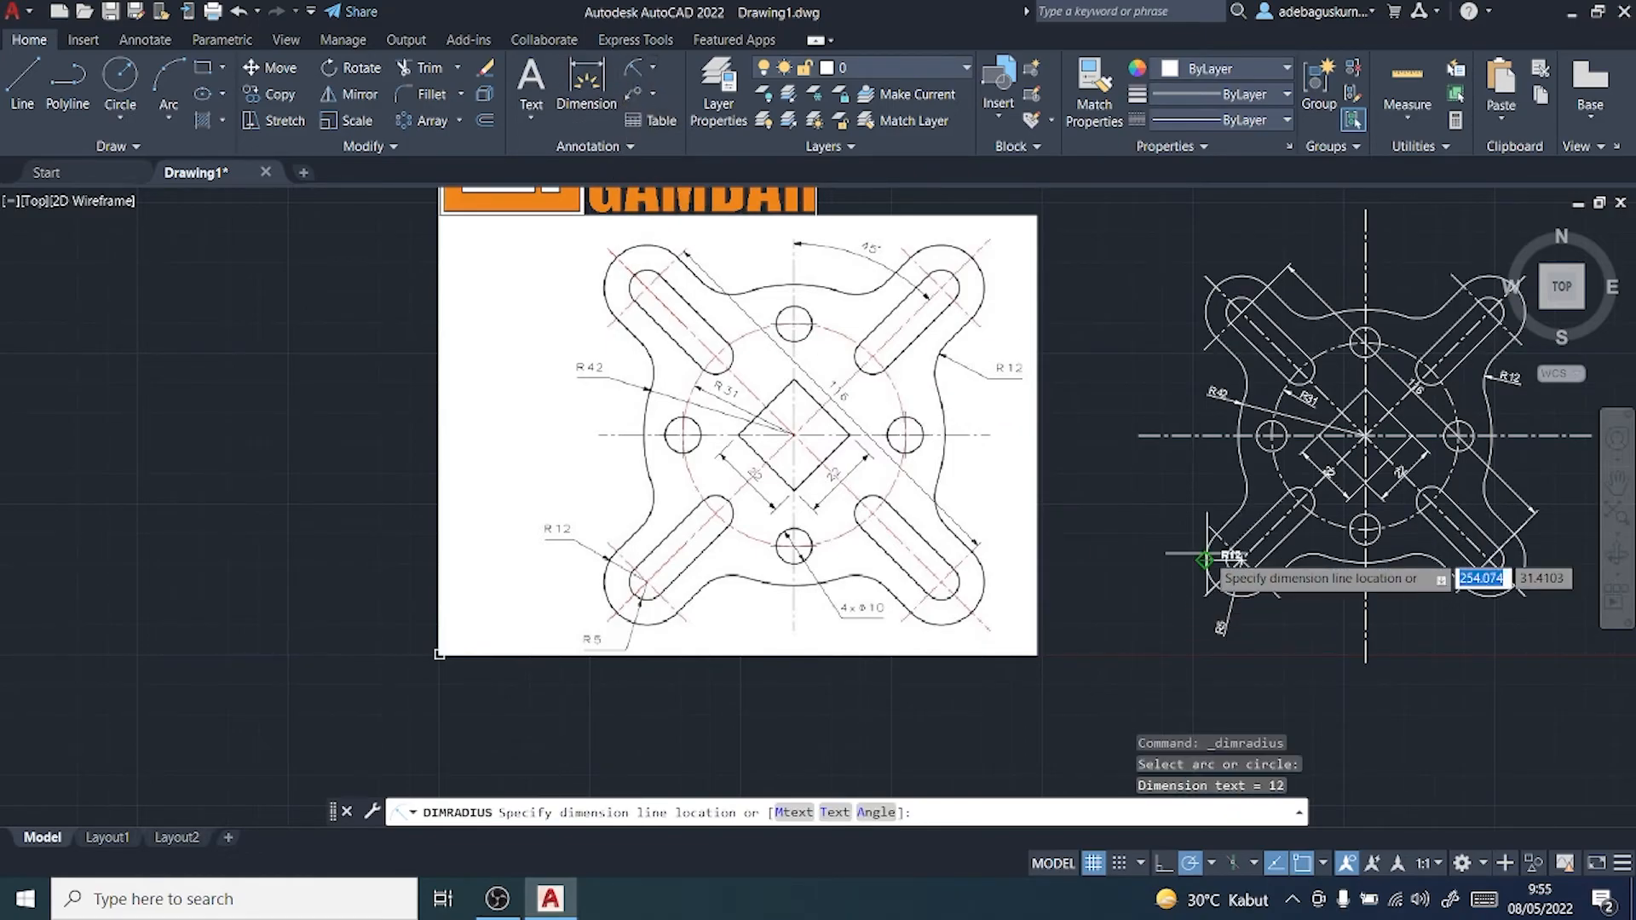
click(1161, 546)
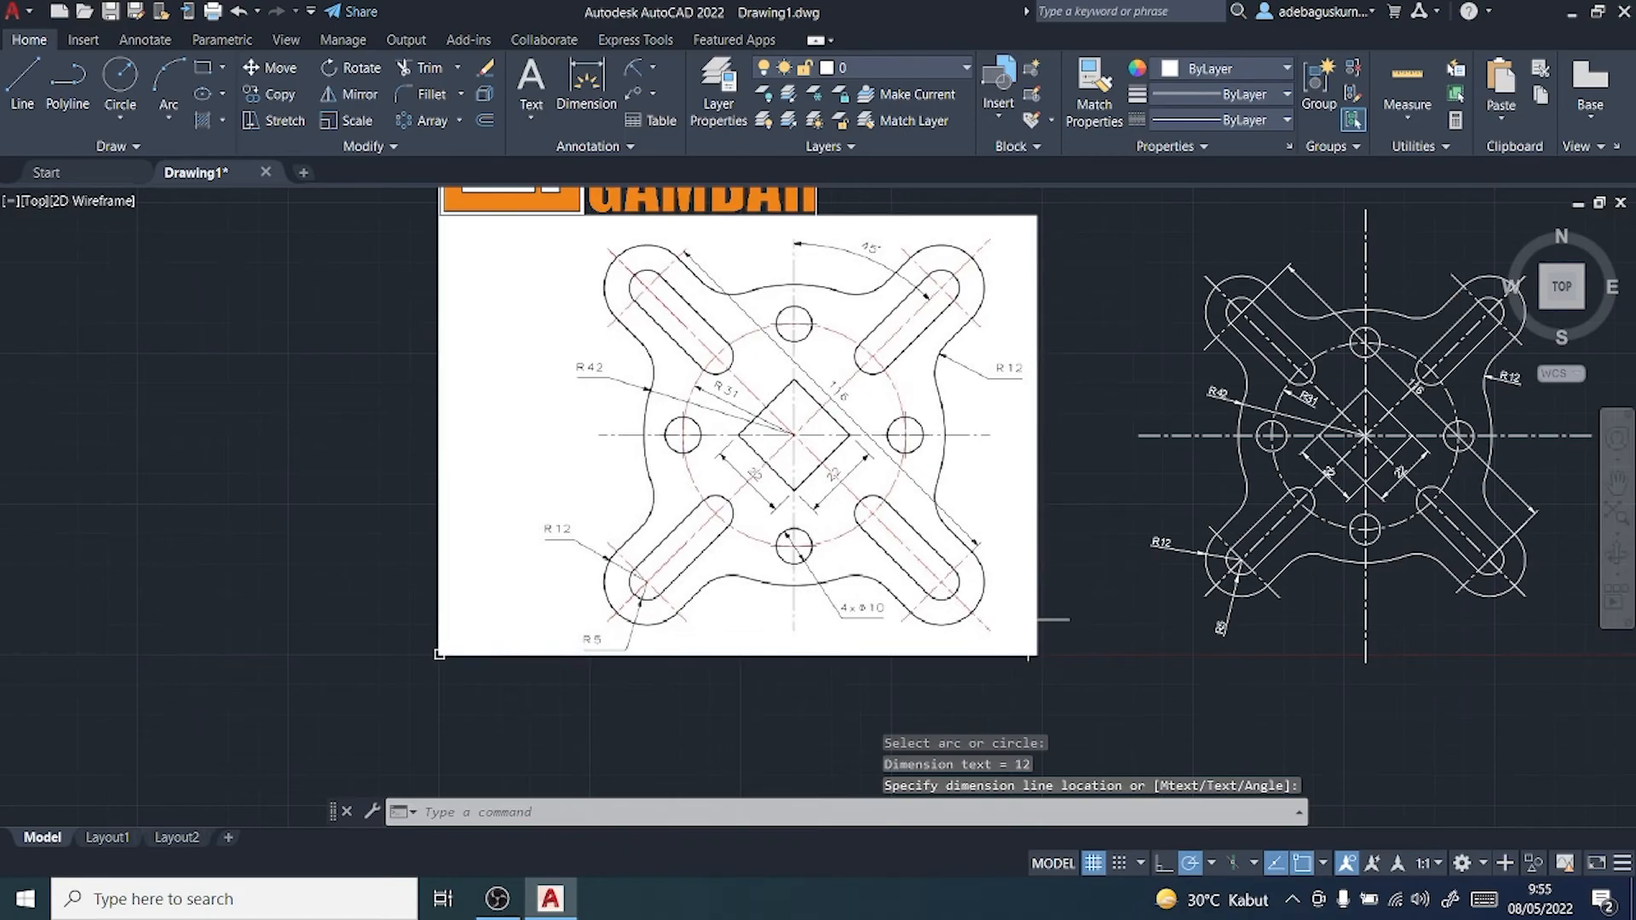
click(767, 916)
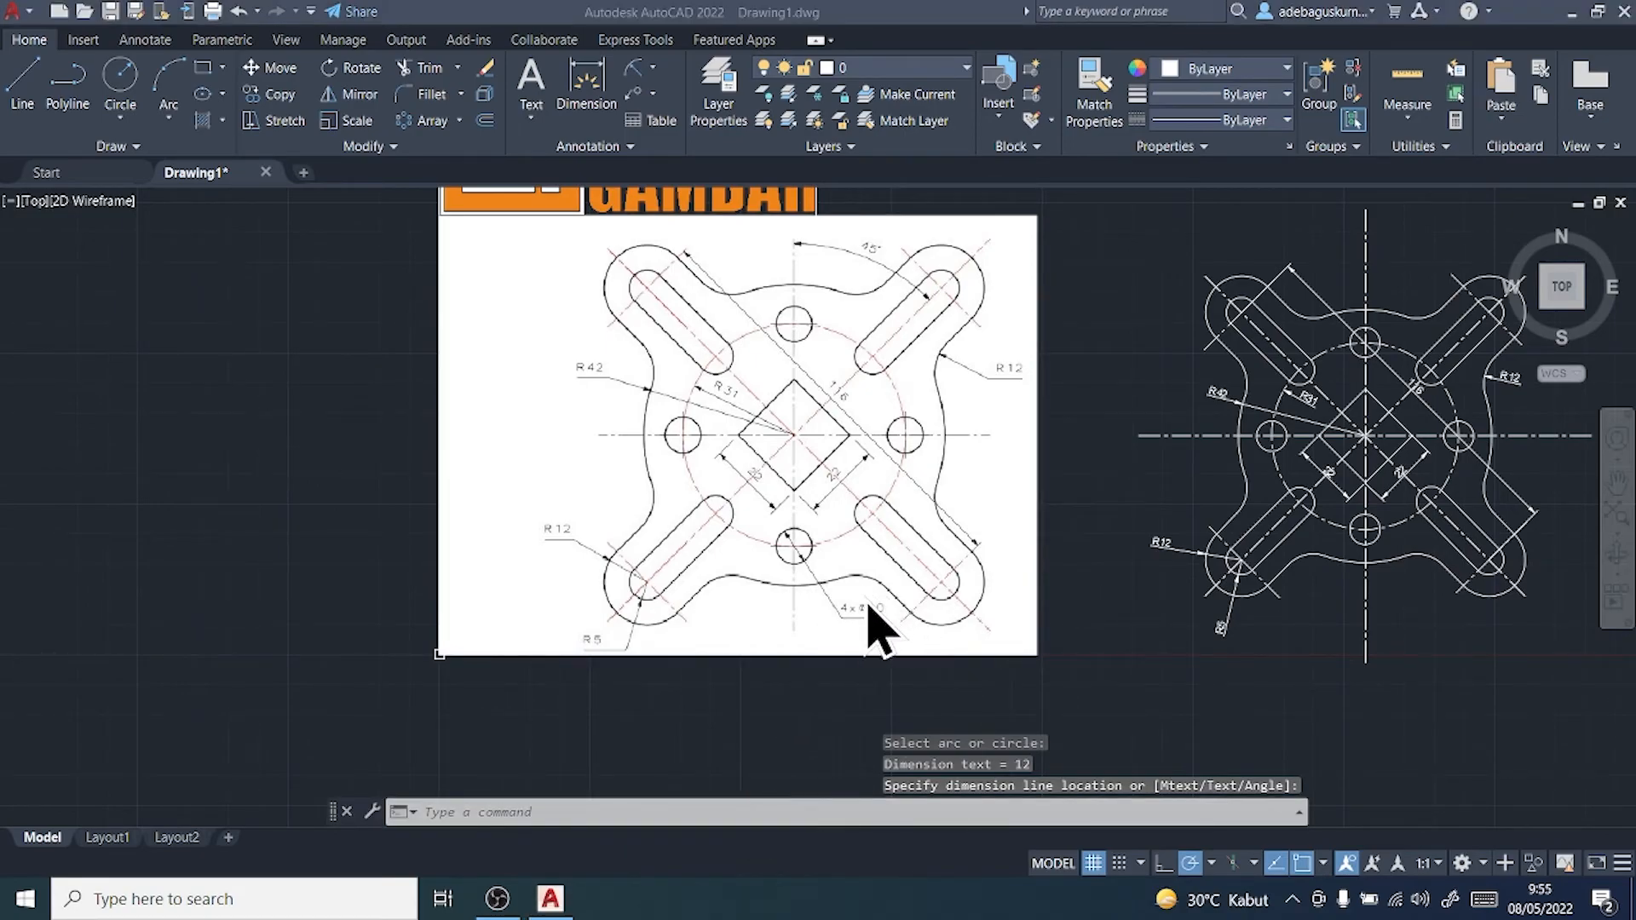
Step: Dimension the diameter of the lower small hole, placing the text diagonally below the plate outline as in the reference
click(652, 67)
click(654, 66)
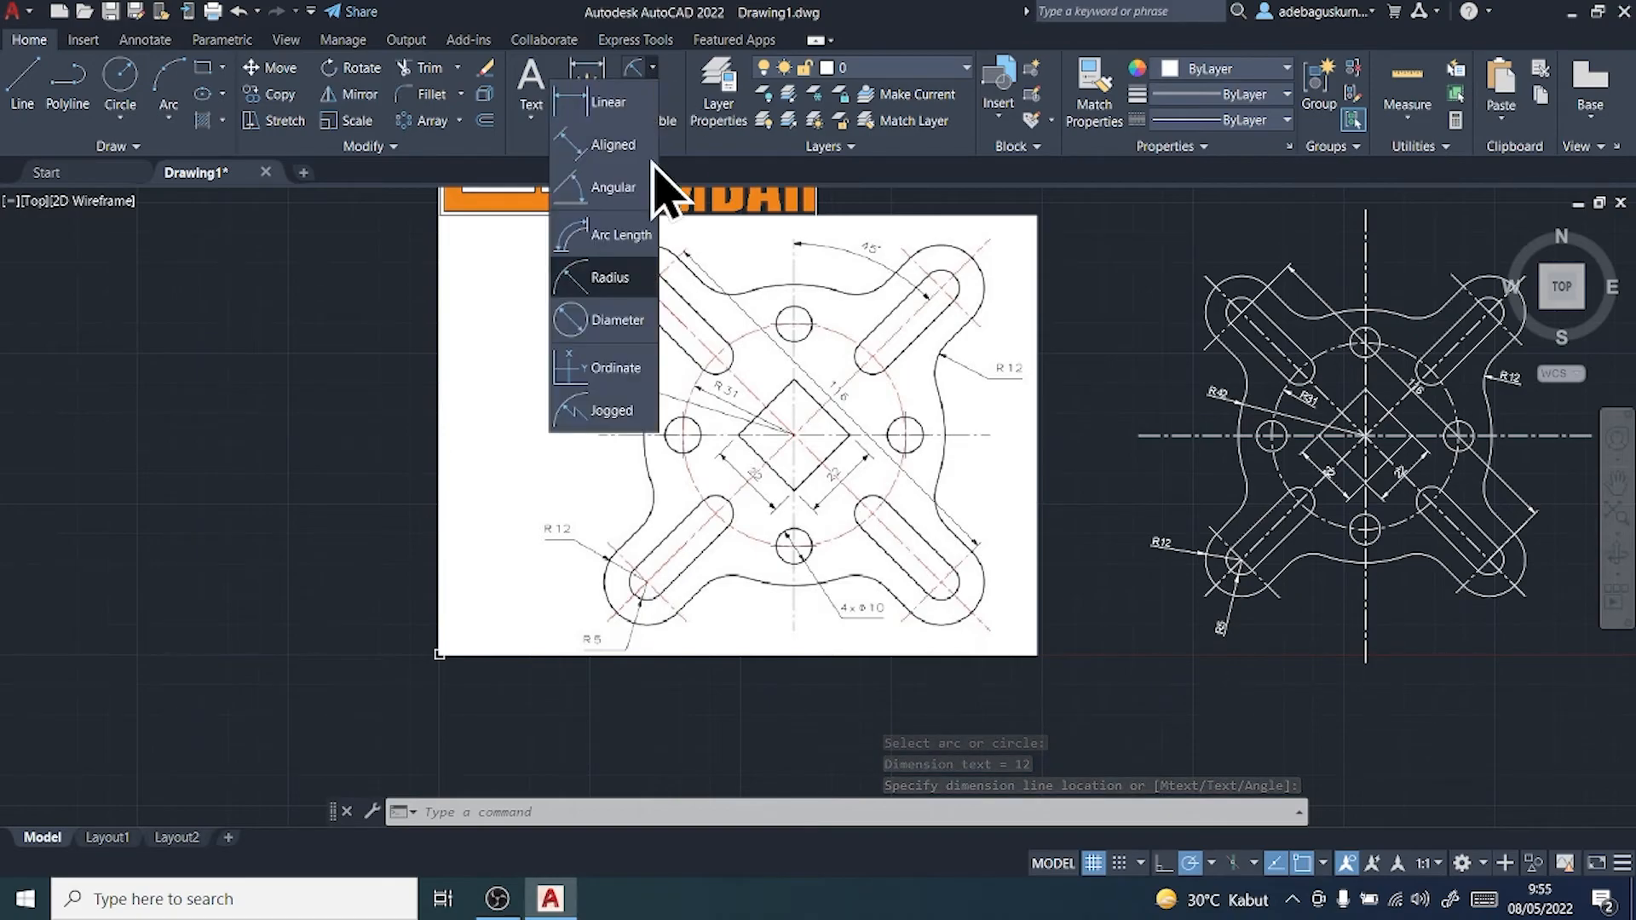
click(635, 320)
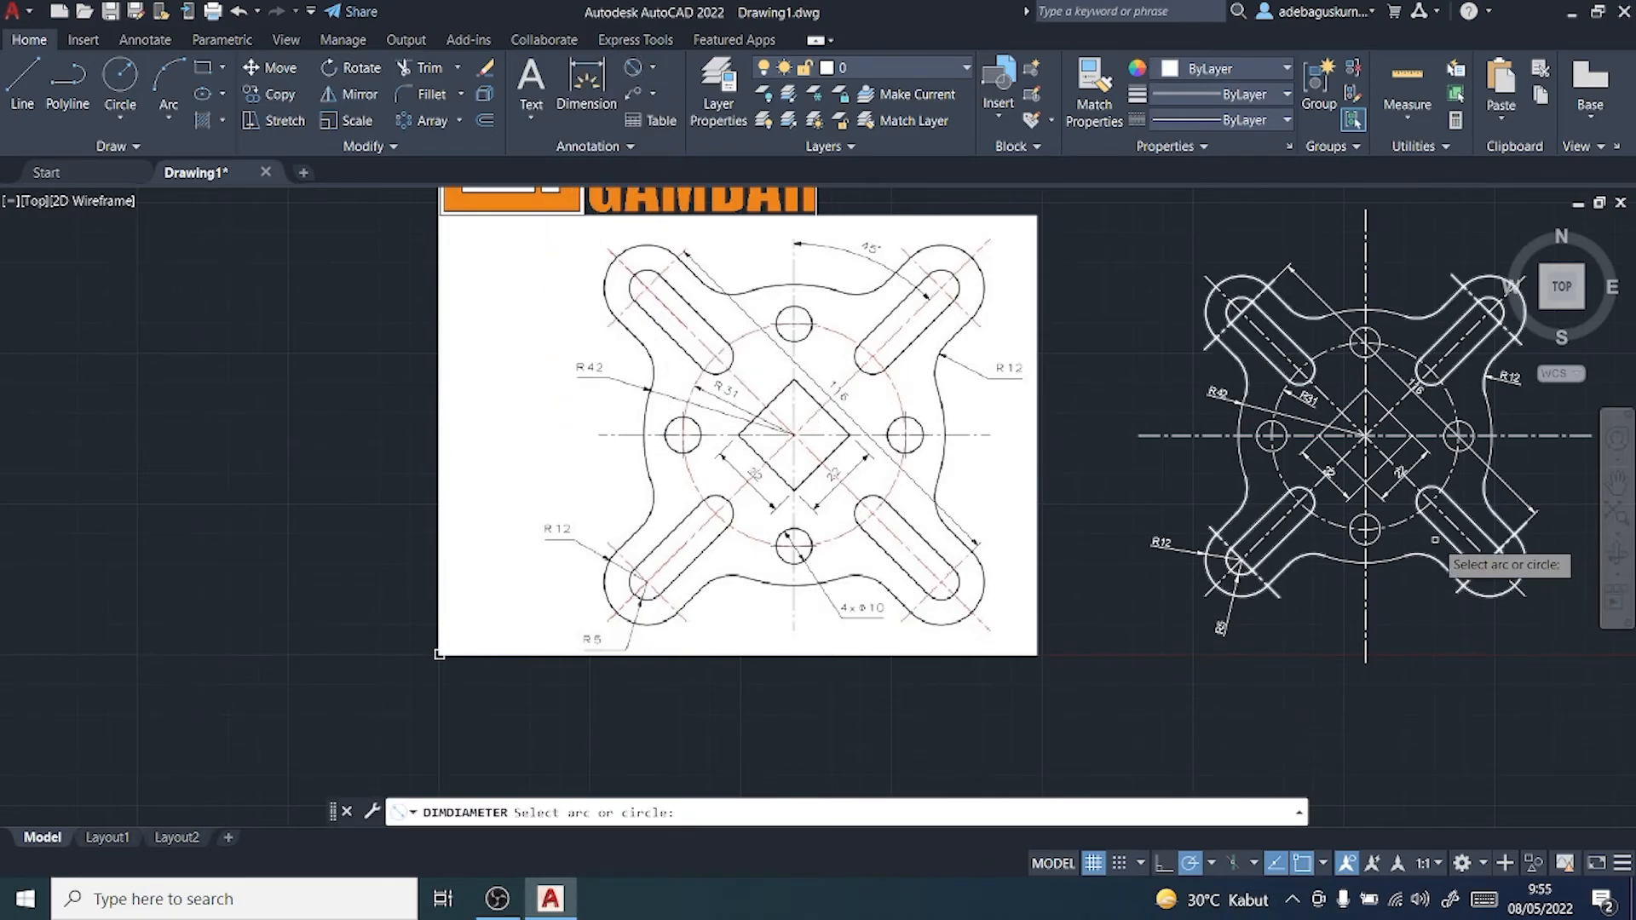
click(1379, 533)
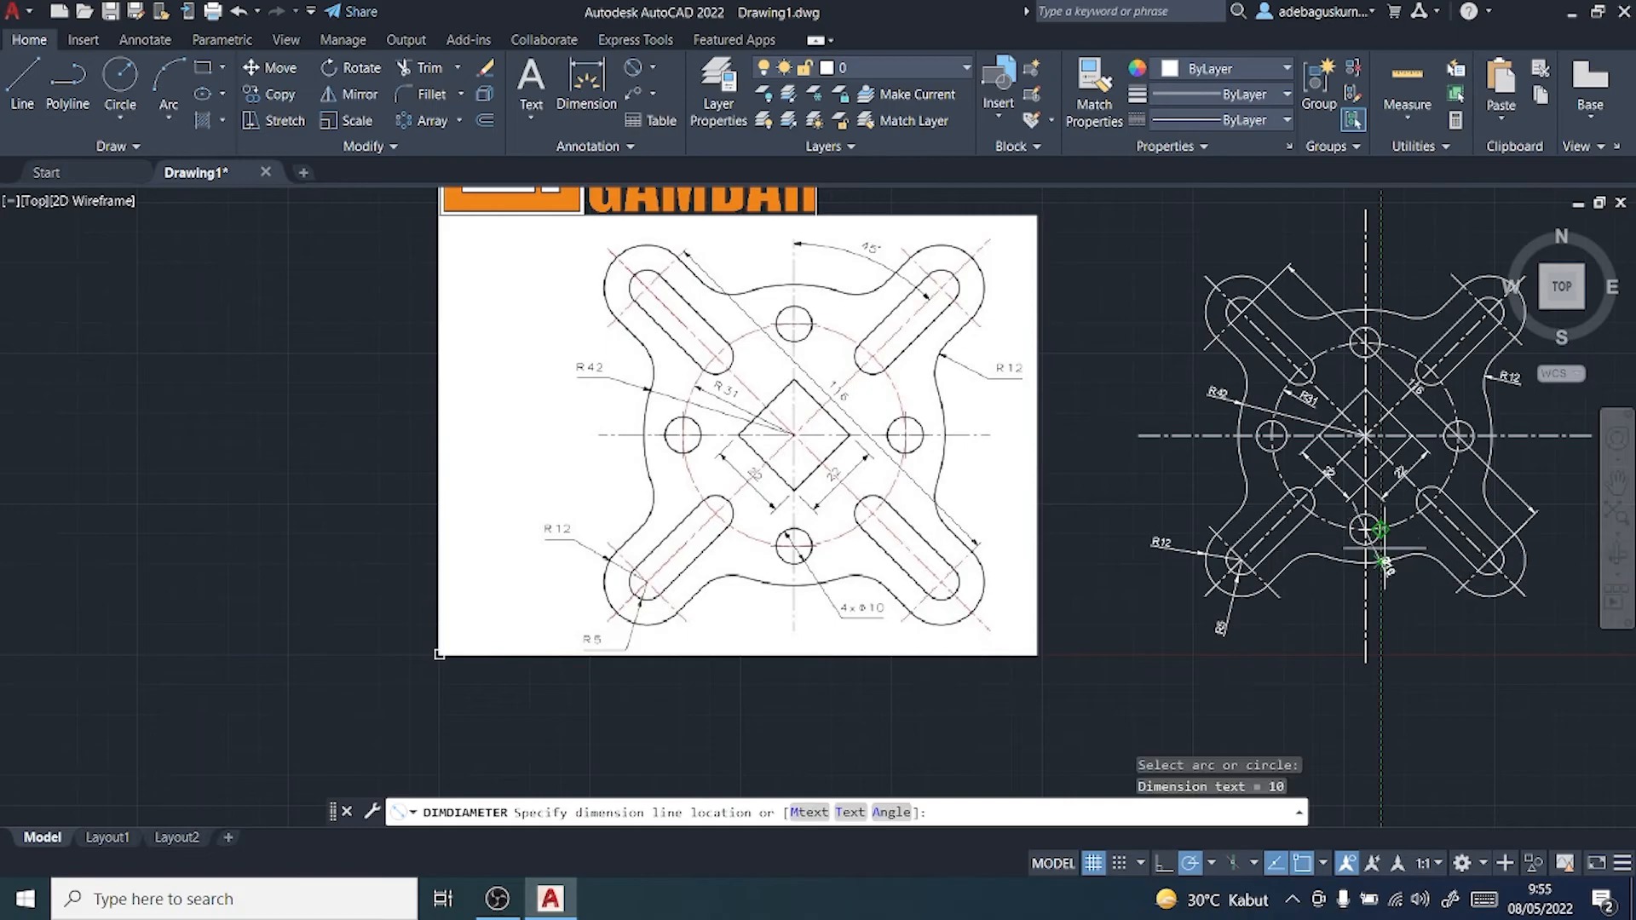
click(1407, 594)
Step: Add the prefix "2 x" to the lower hole's diameter dimension text so it reads "2 x Ø10"
scroll(1429, 620, up, 2)
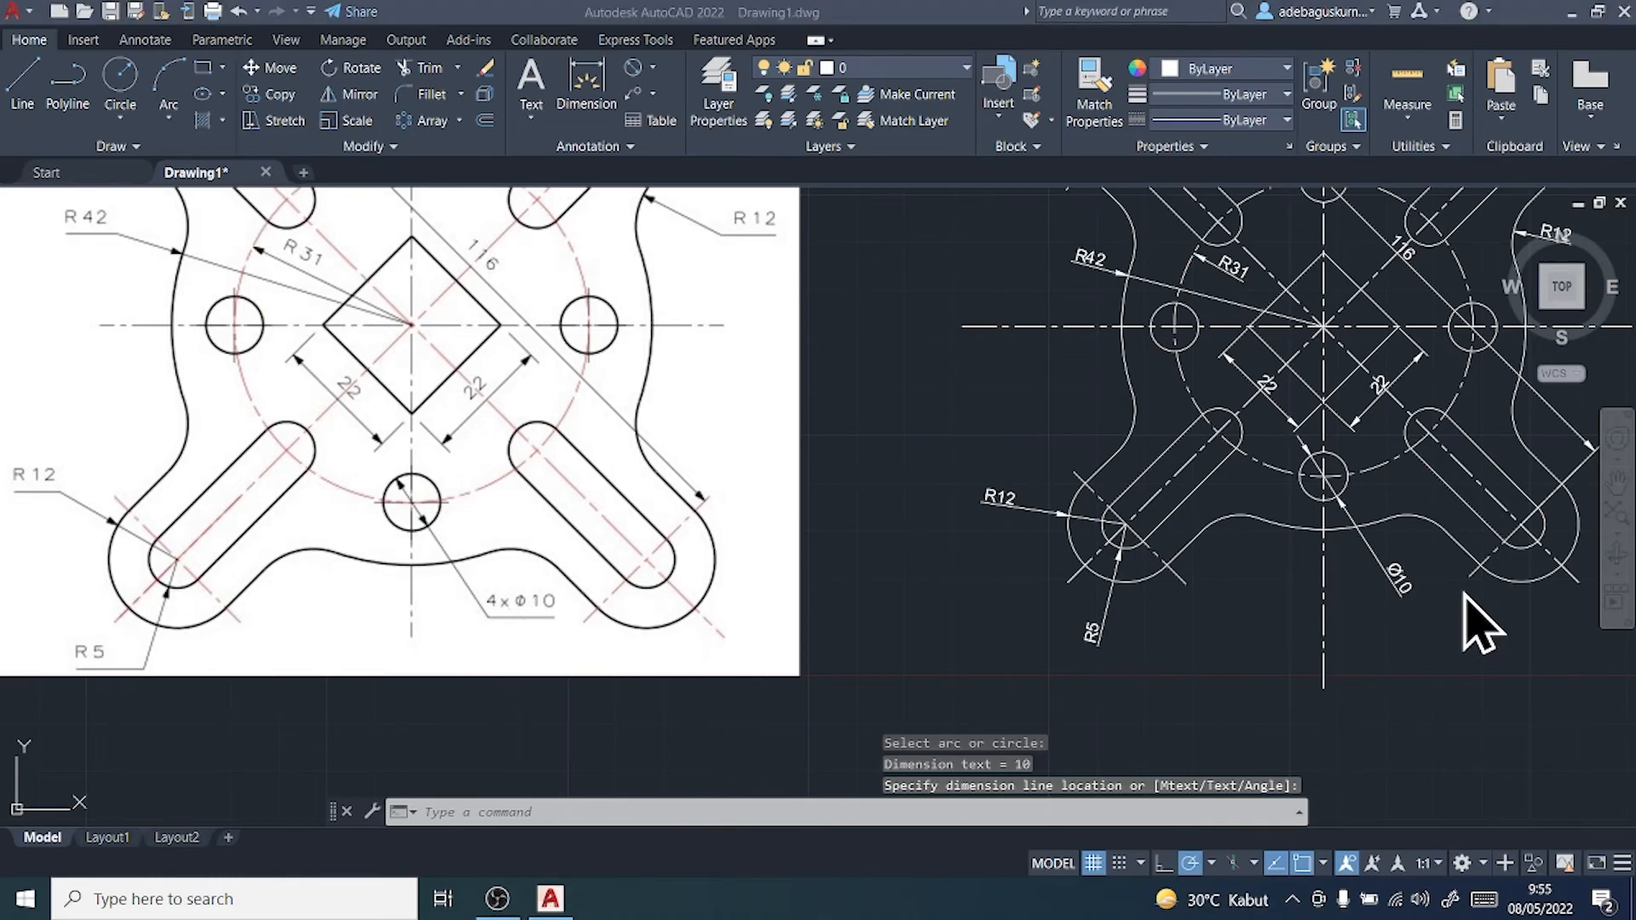
click(1406, 592)
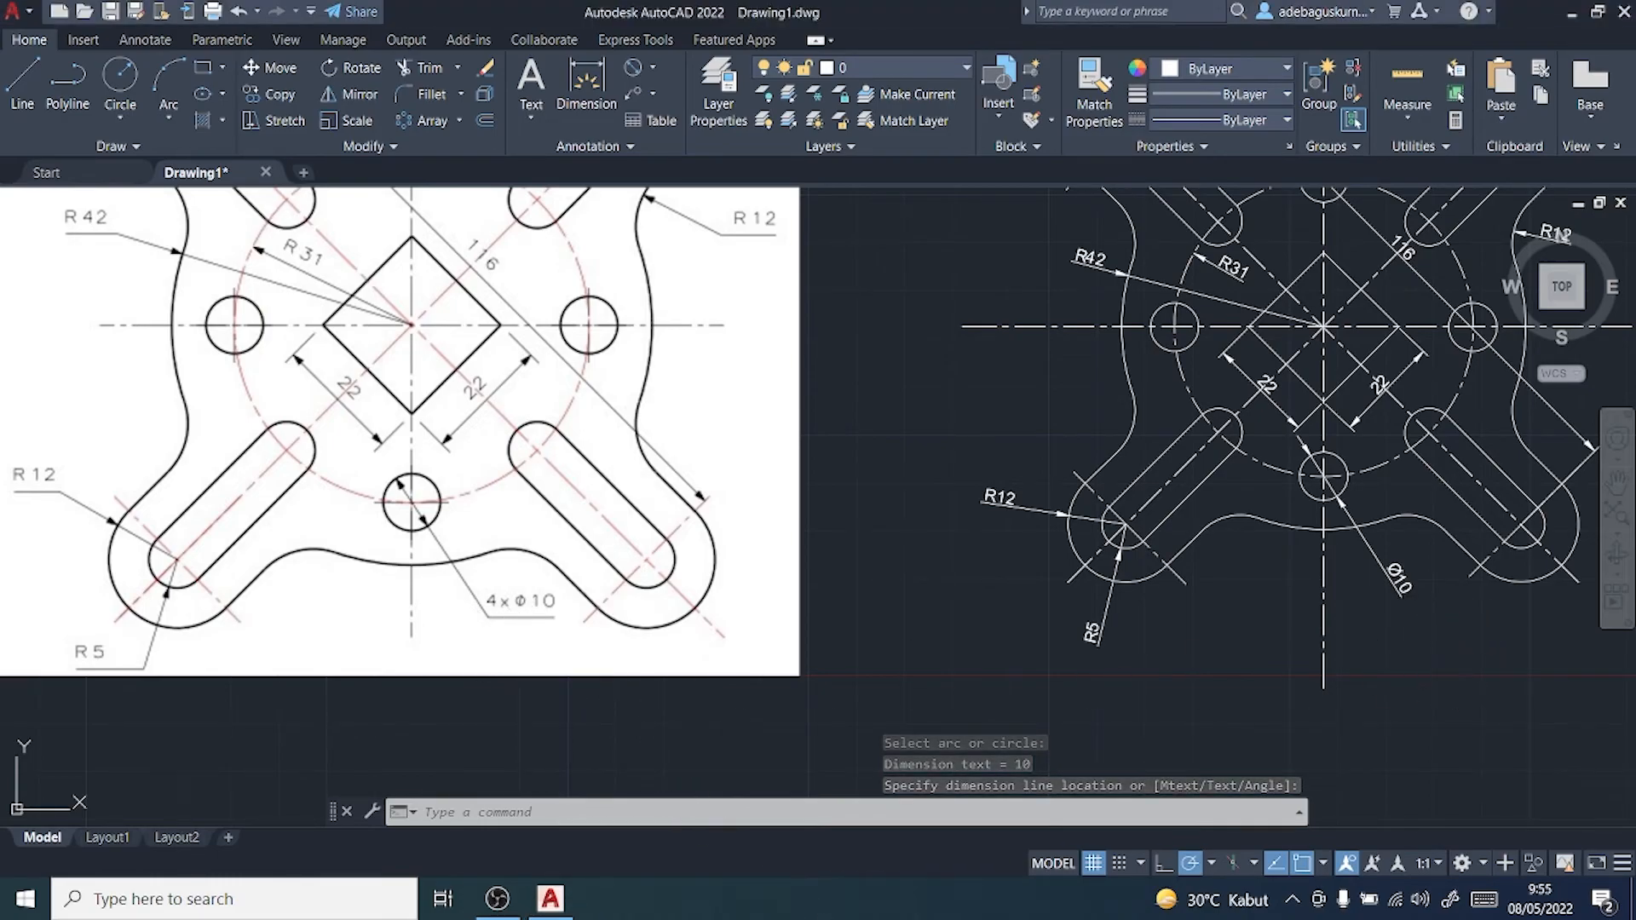
double_click(1402, 583)
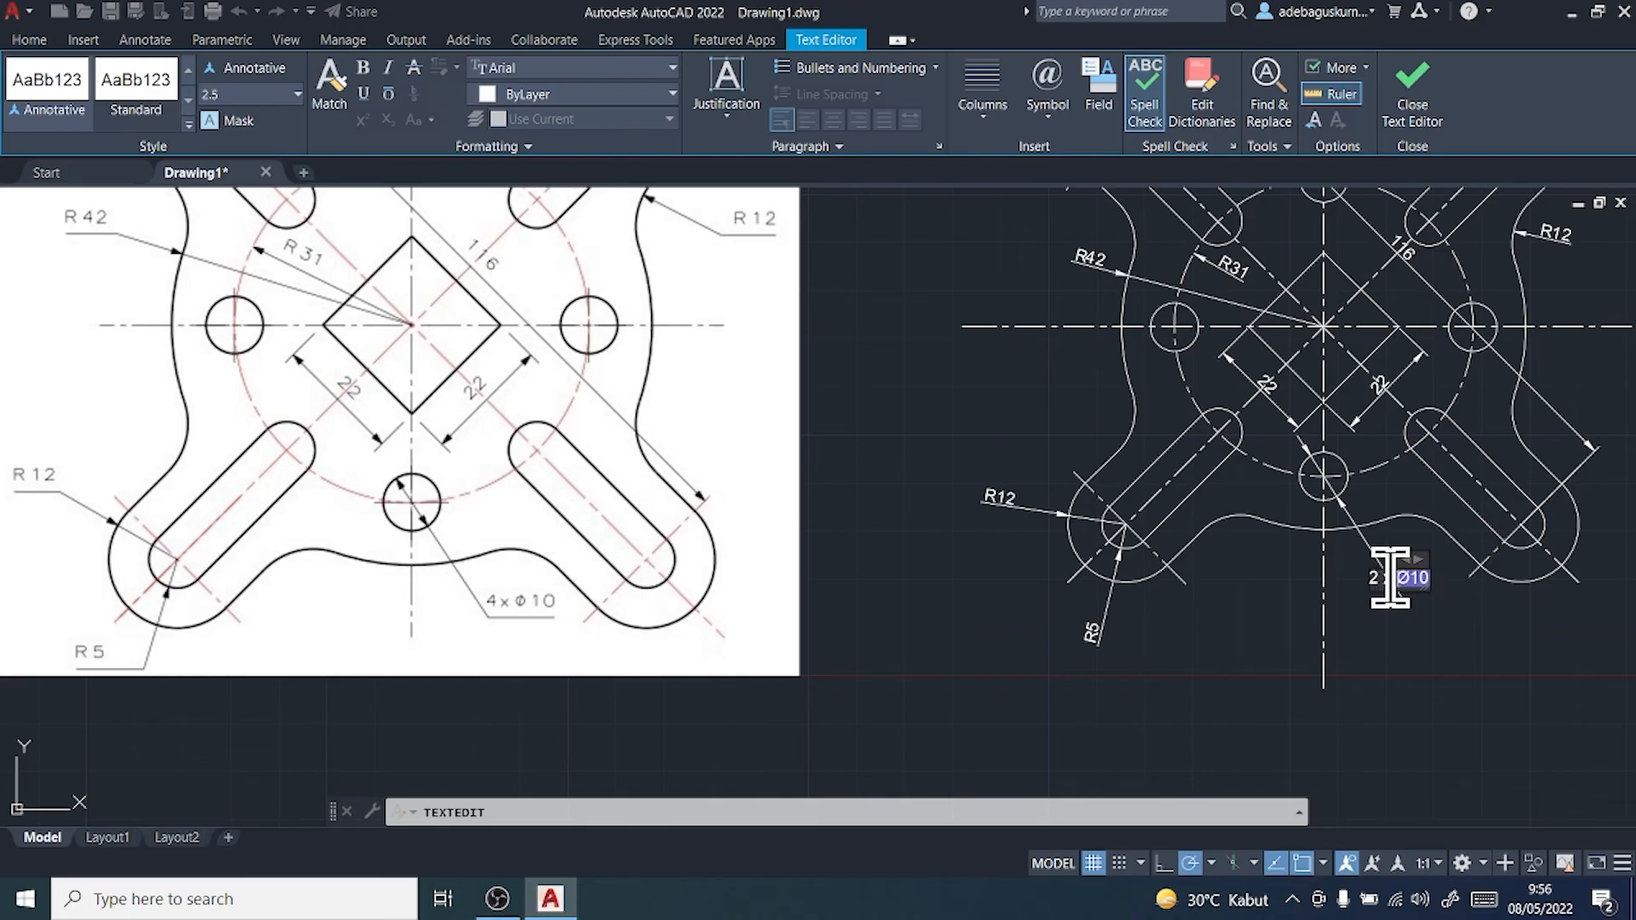
click(1449, 681)
Step: Add an angular dimension between the upper-right slot's centerline and the vertical centerline, with its arc above the plate's top outline
scroll(1442, 628, up, 2)
scroll(1443, 628, down, 4)
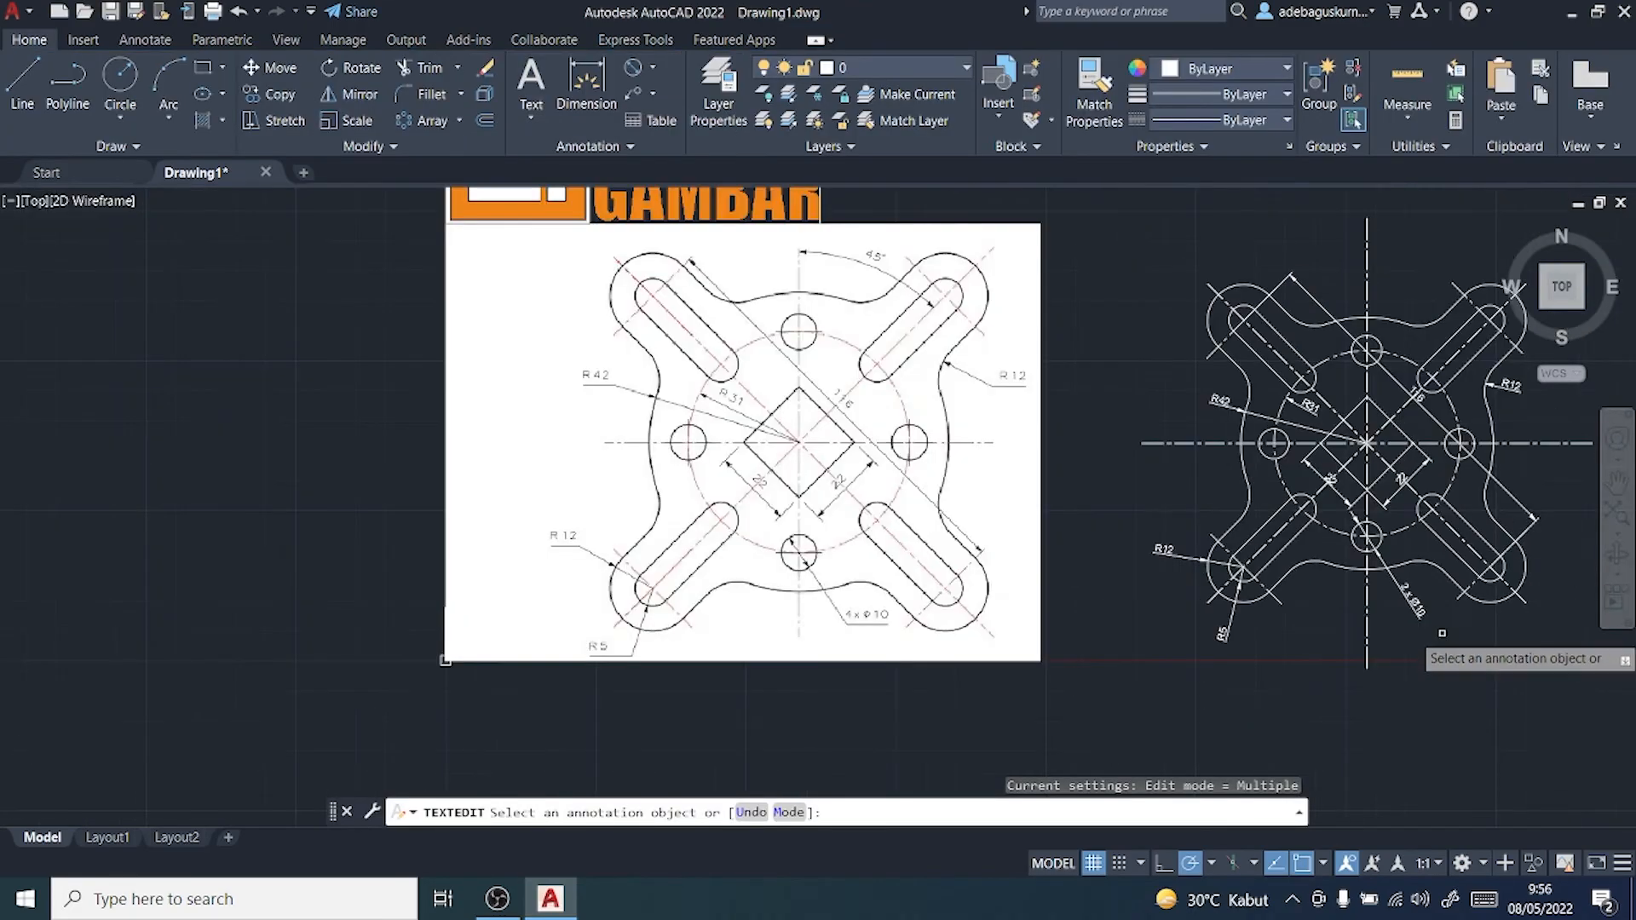
middle_drag(1442, 626, 1364, 670)
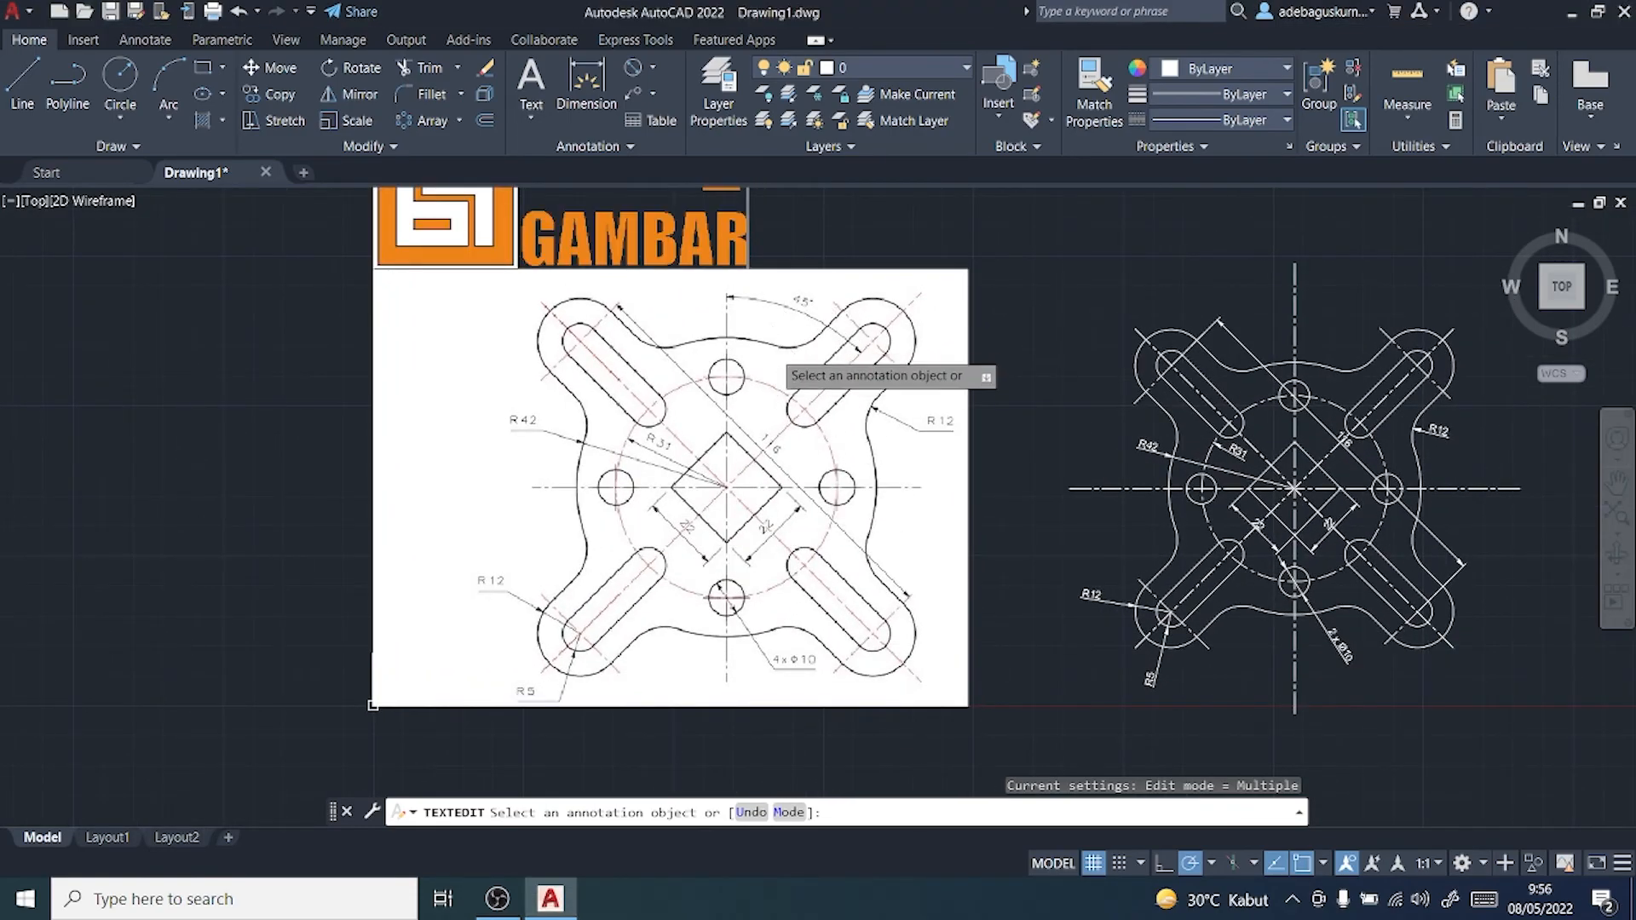
middle_drag(971, 302, 945, 430)
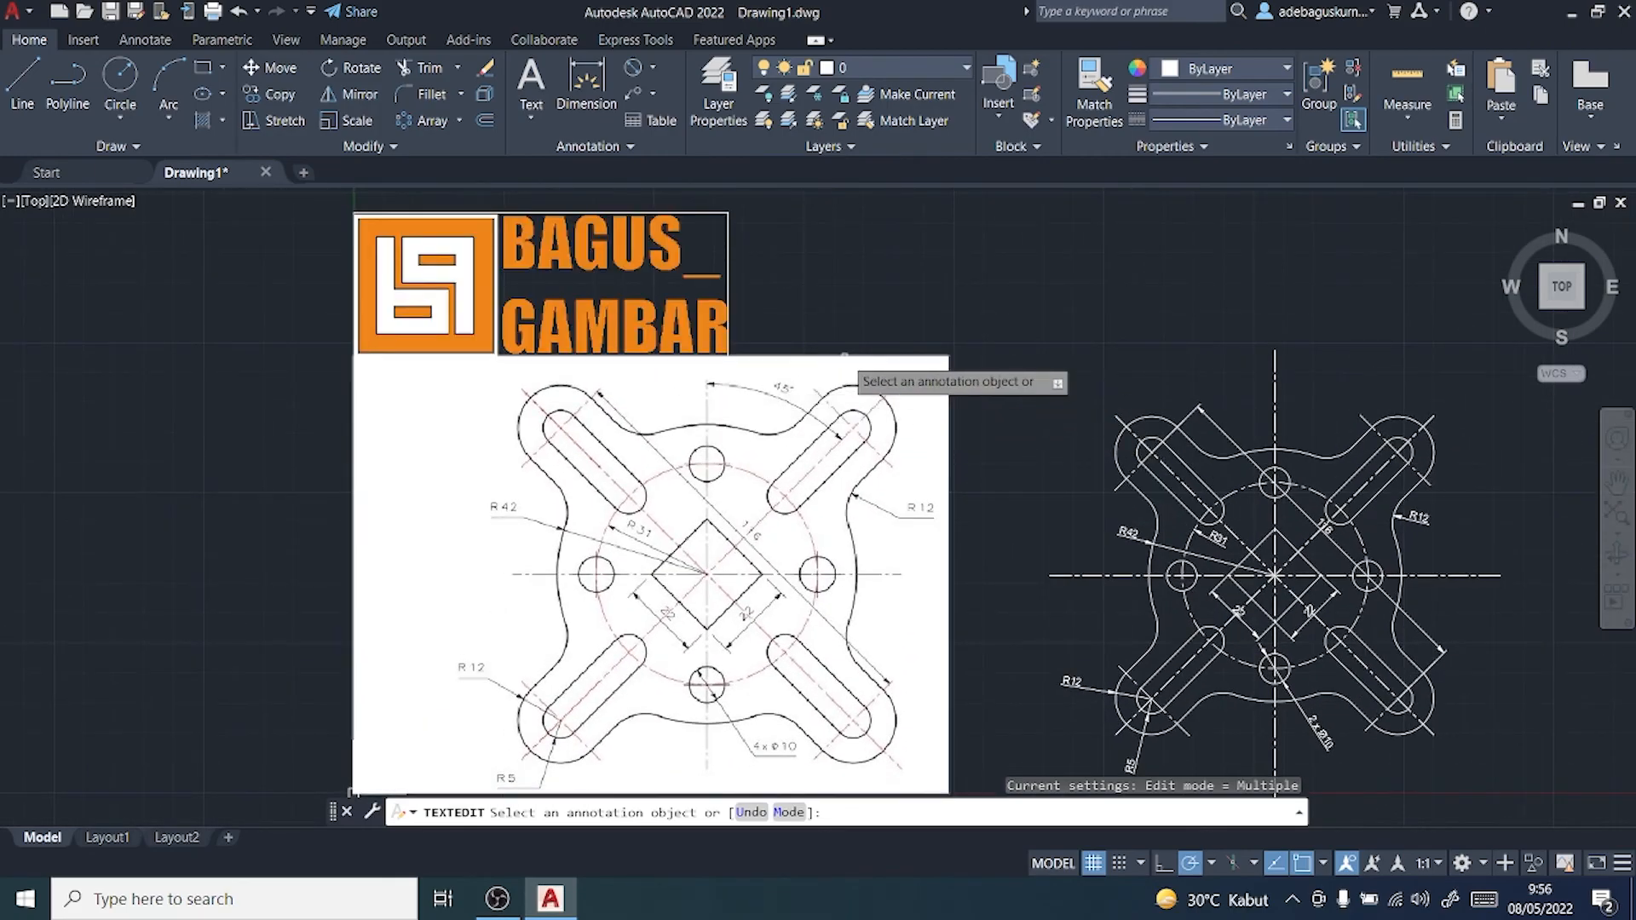
click(655, 68)
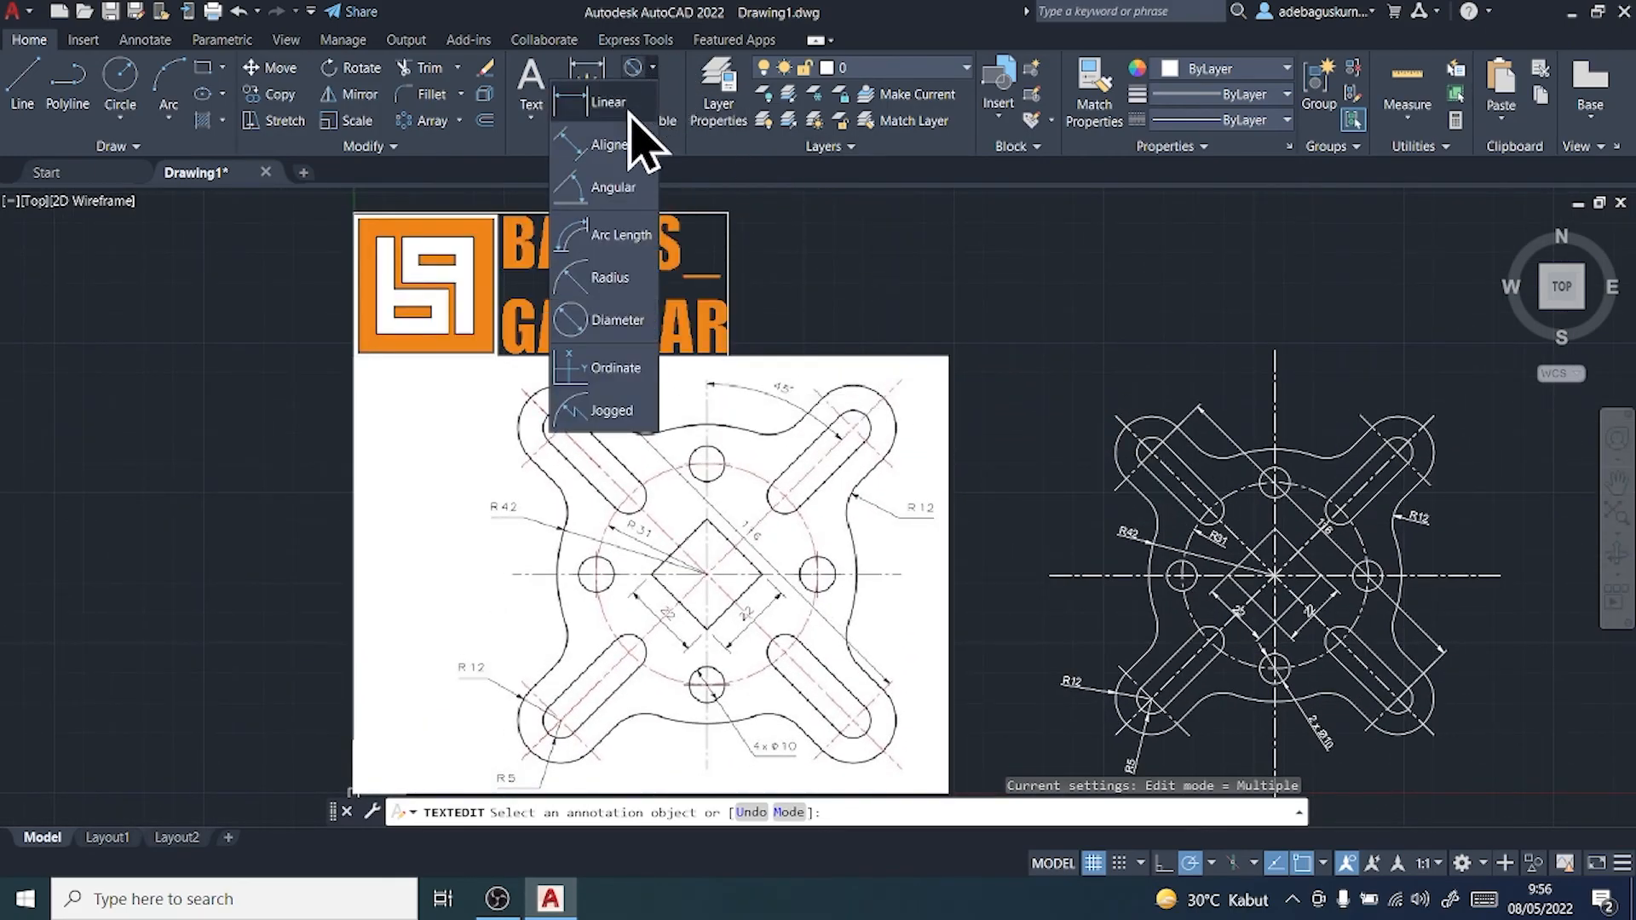
click(612, 188)
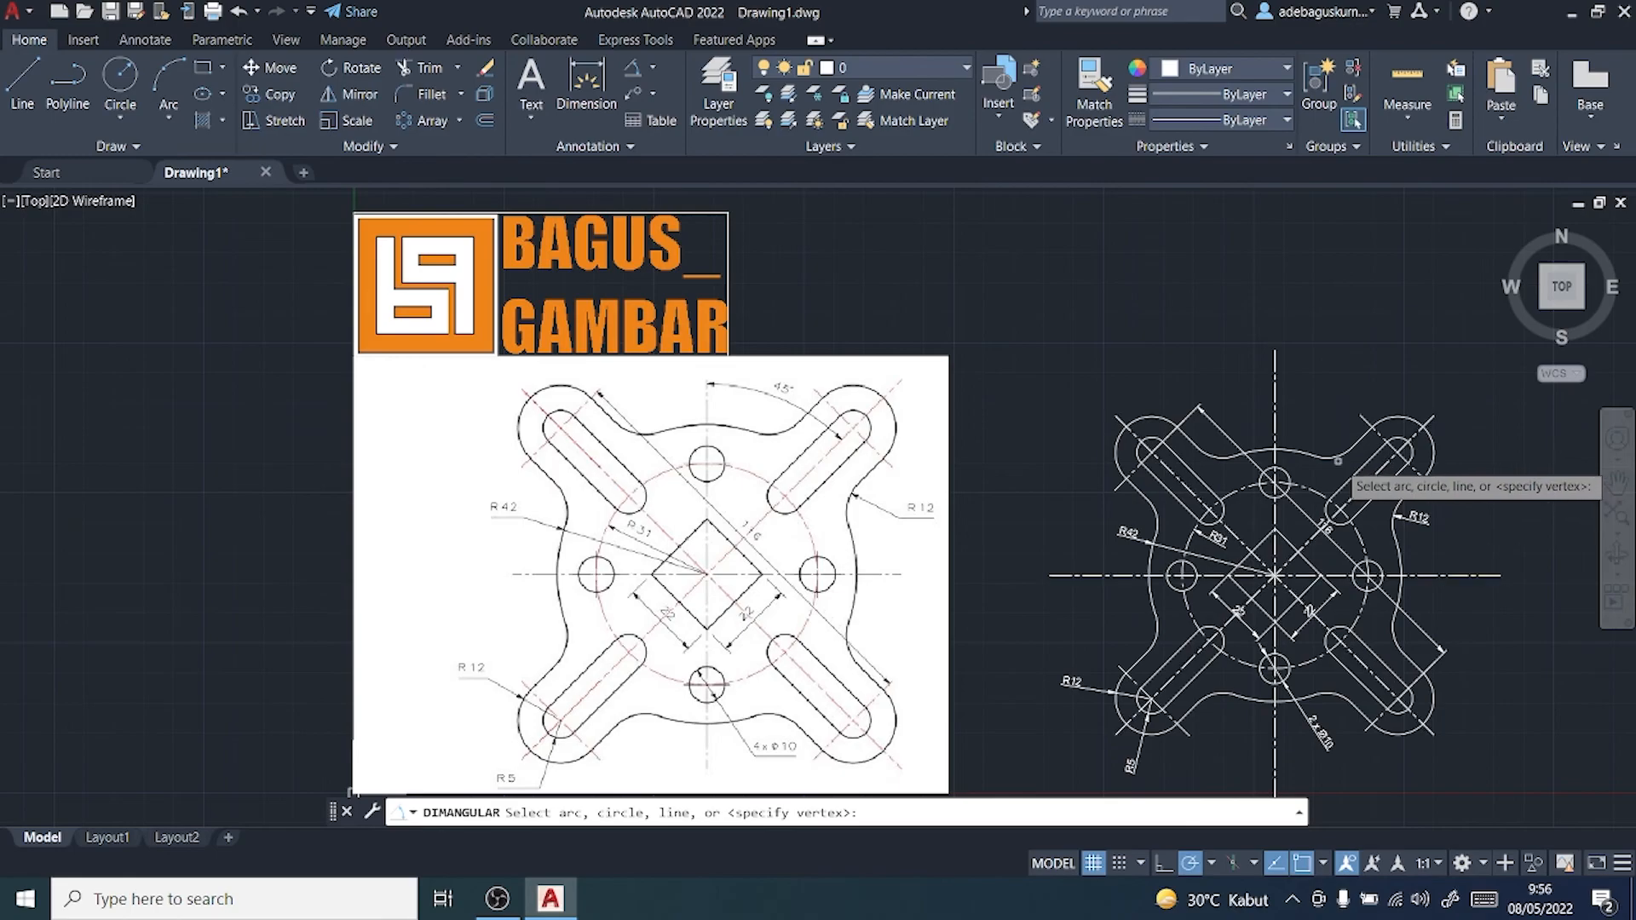
click(1370, 477)
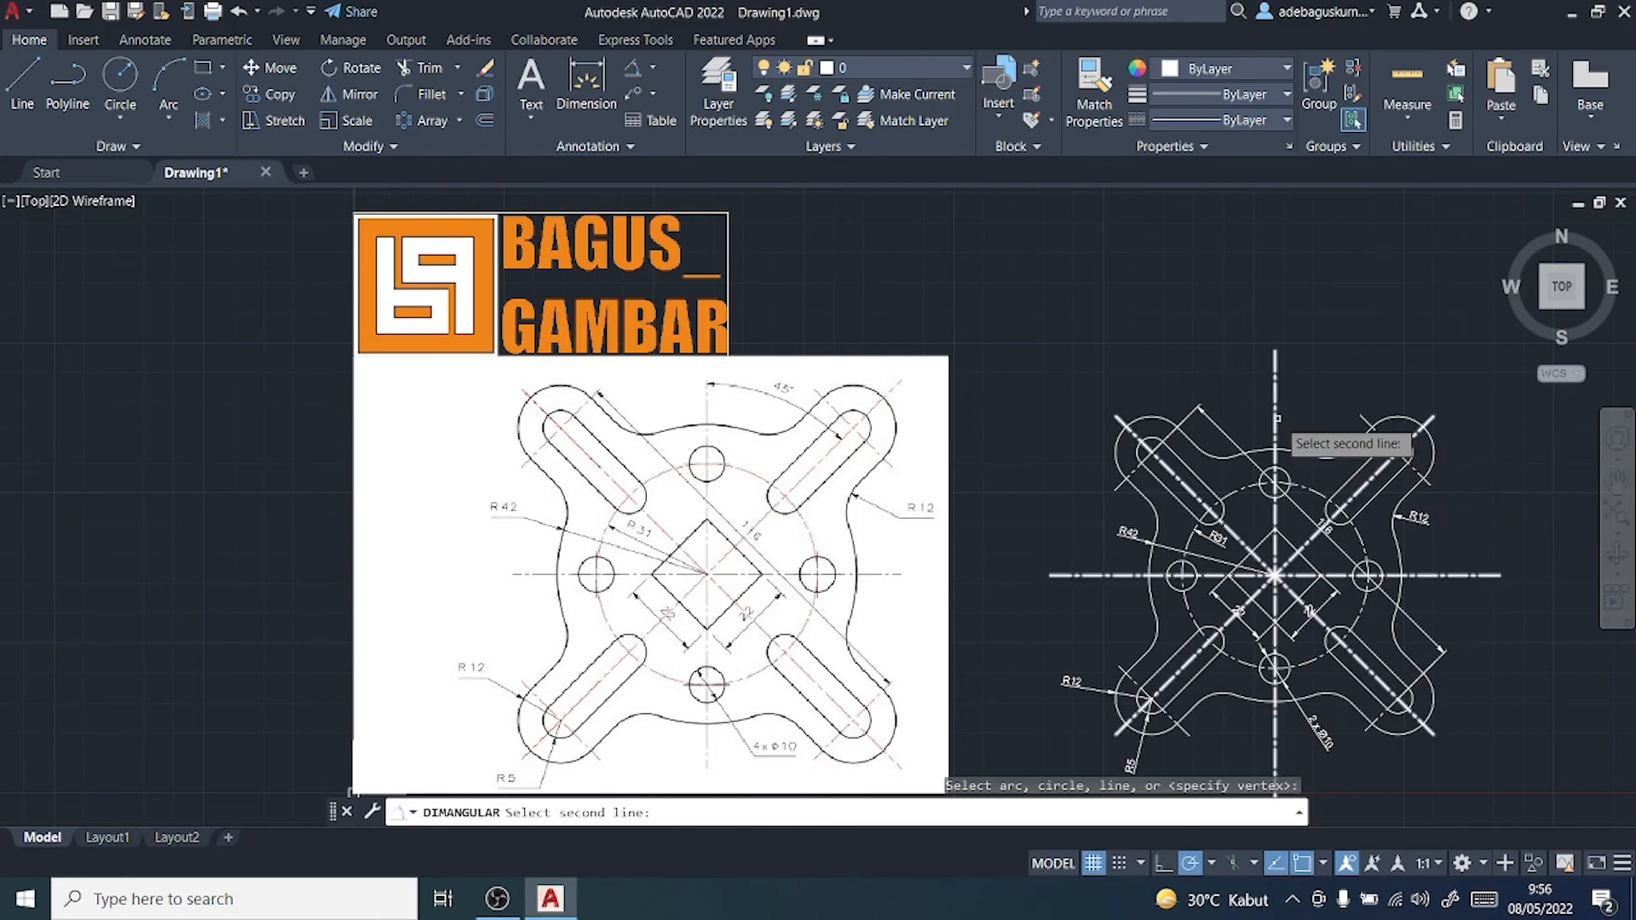
click(1274, 418)
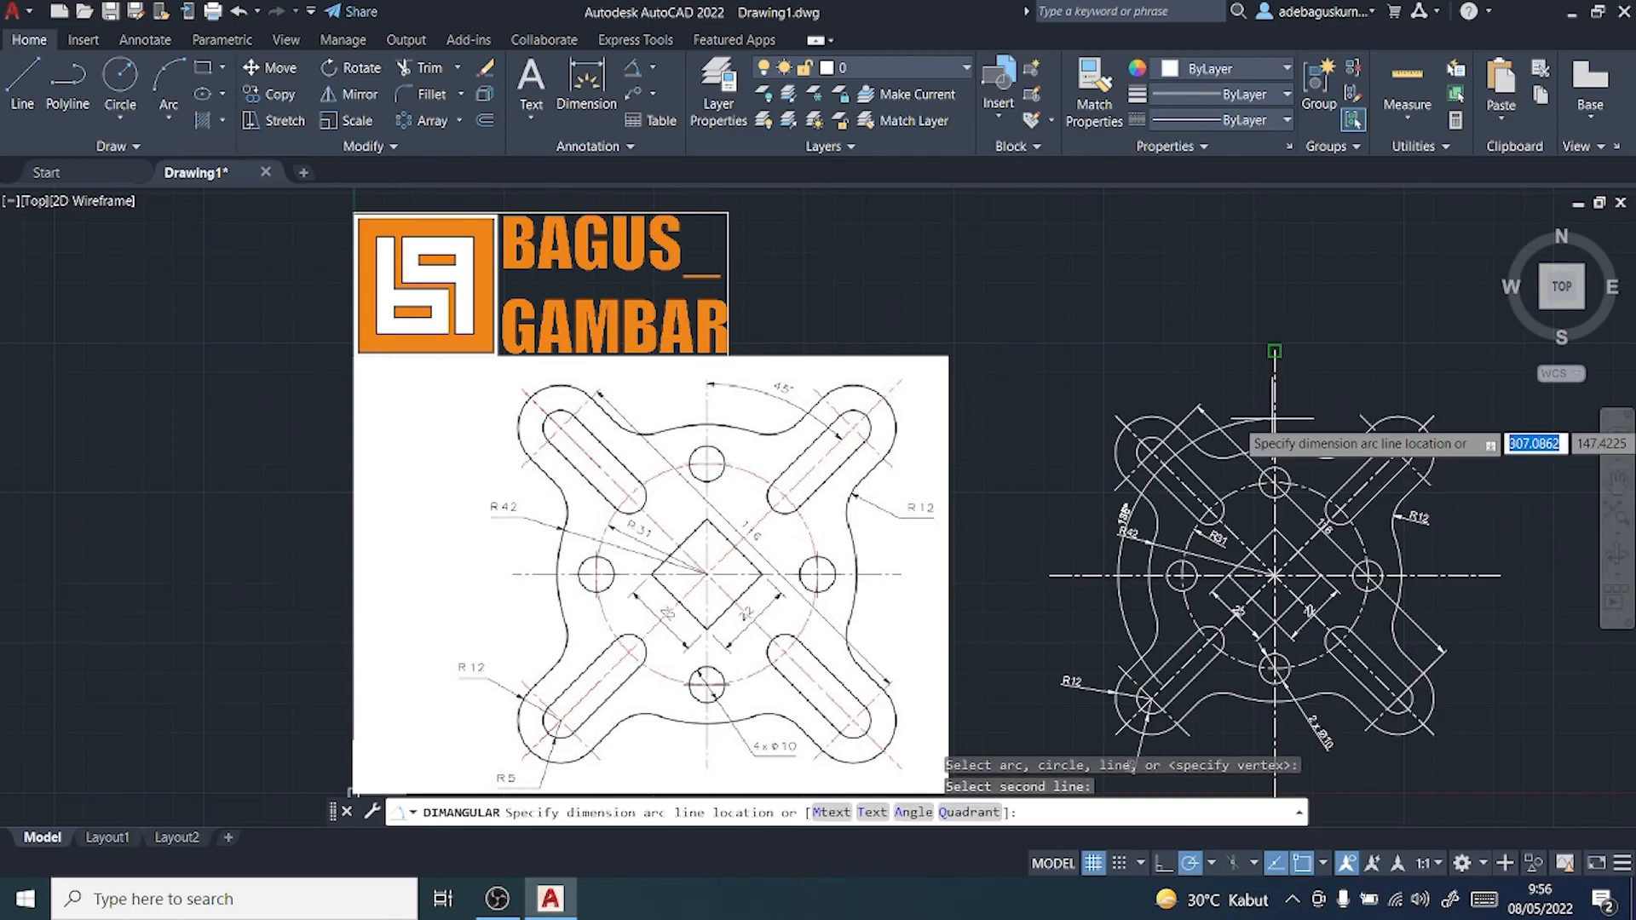
click(1324, 434)
scroll(1431, 601, up, 2)
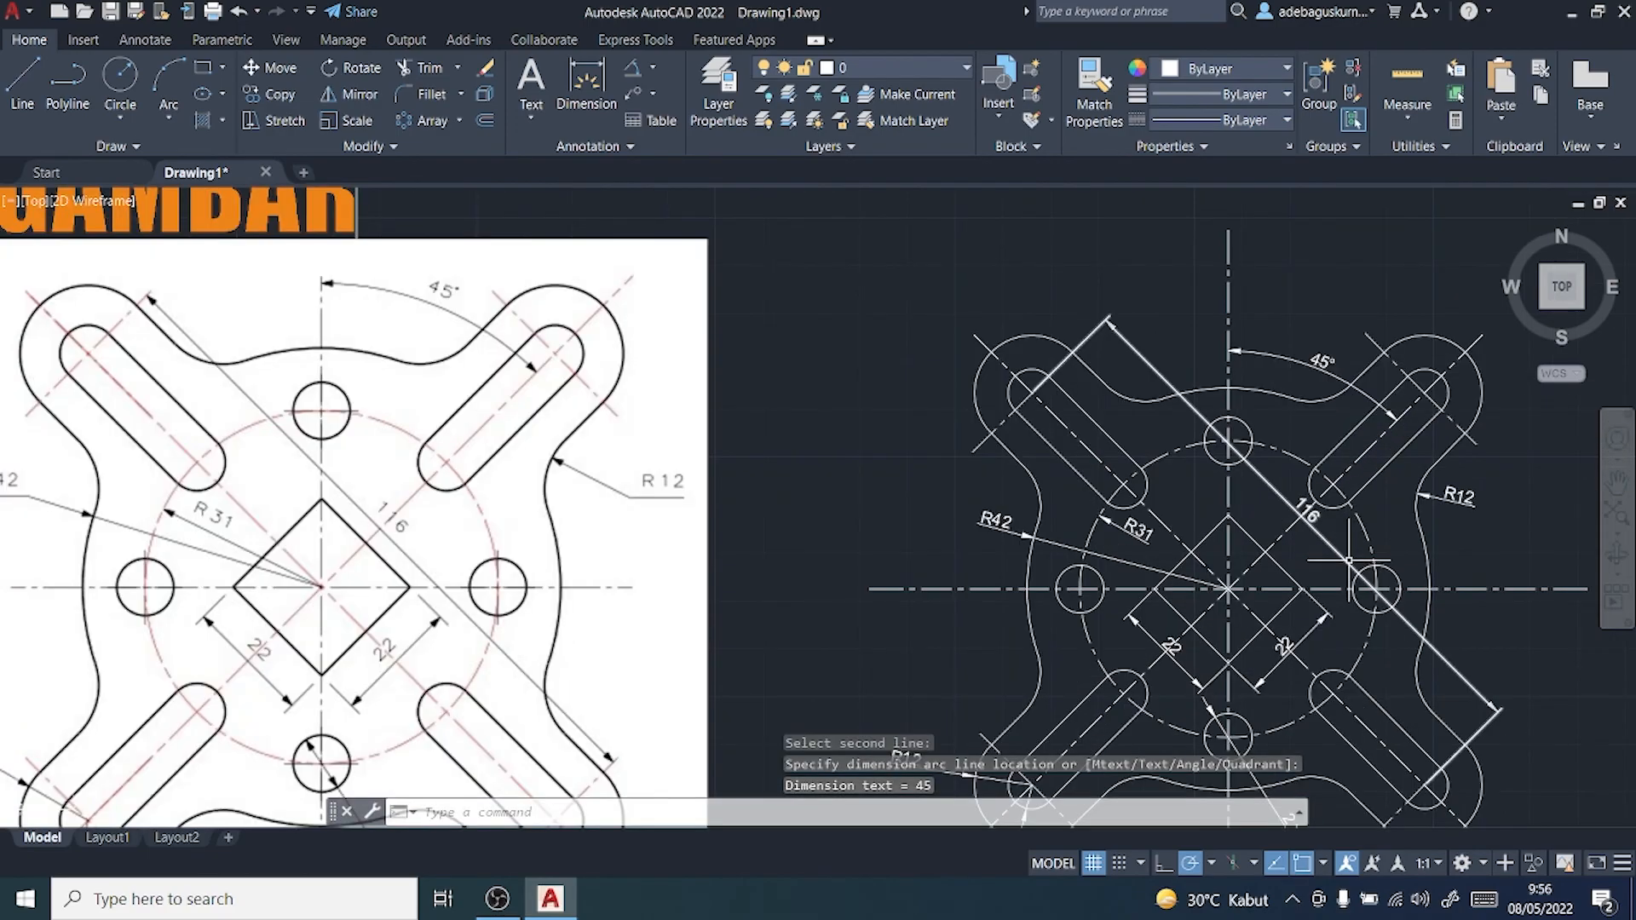
mouse_move(1191, 481)
middle_down()
mouse_move(1040, 559)
mouse_move(1061, 597)
middle_up()
key(Escape)
key(Escape)
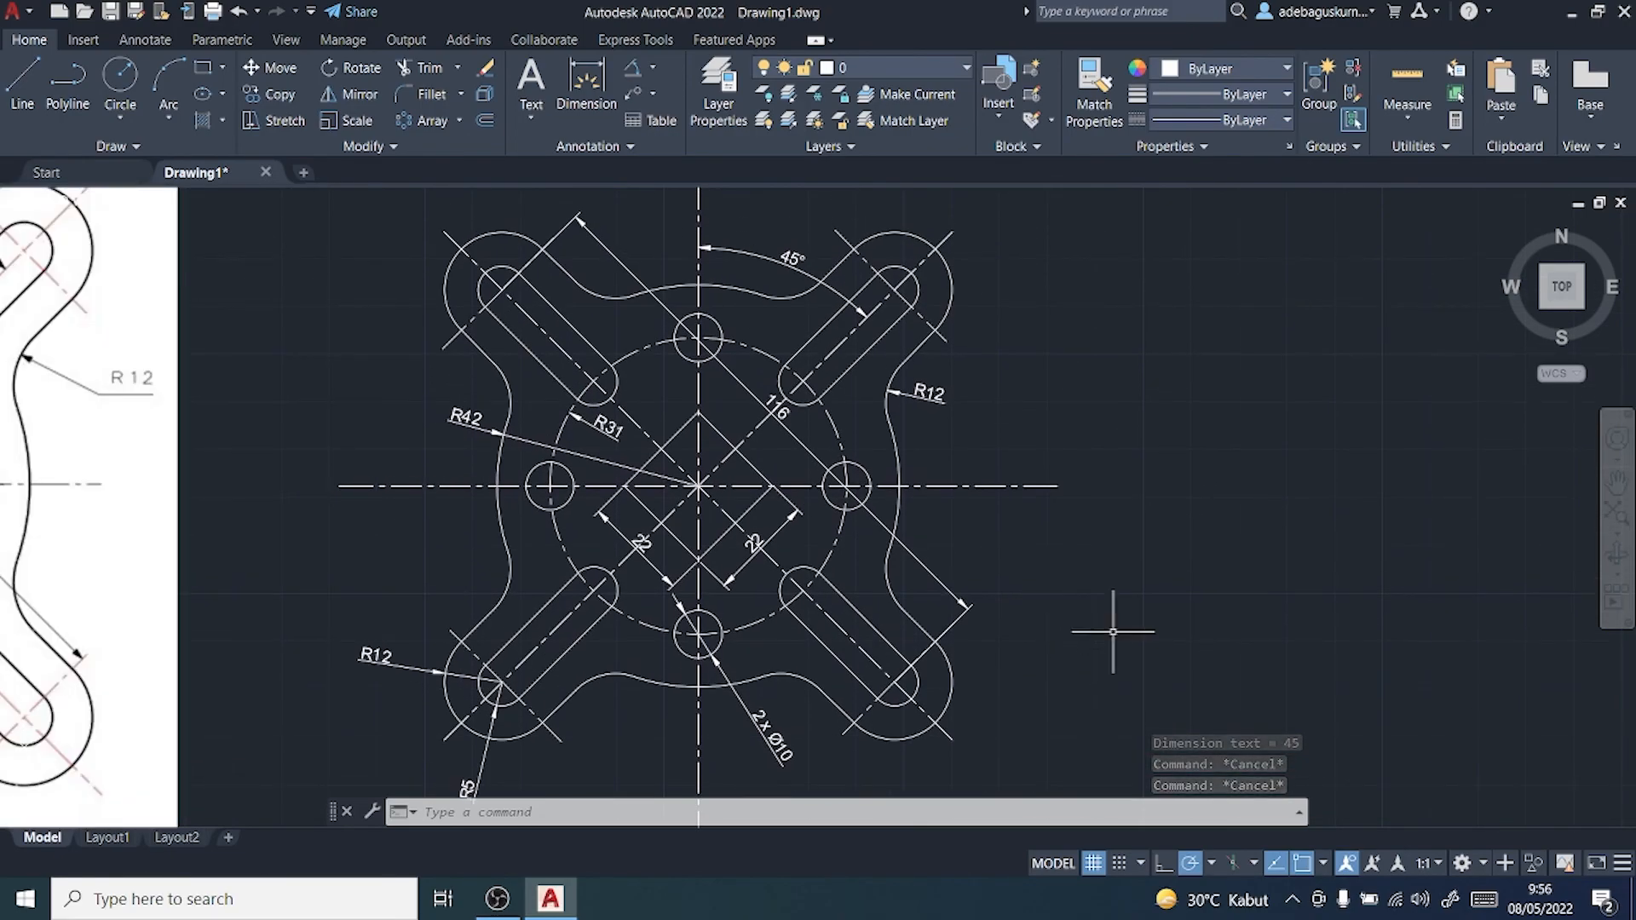
mouse_move(1173, 721)
middle_down()
mouse_move(1005, 713)
mouse_move(1080, 686)
mouse_move(1065, 696)
middle_up()
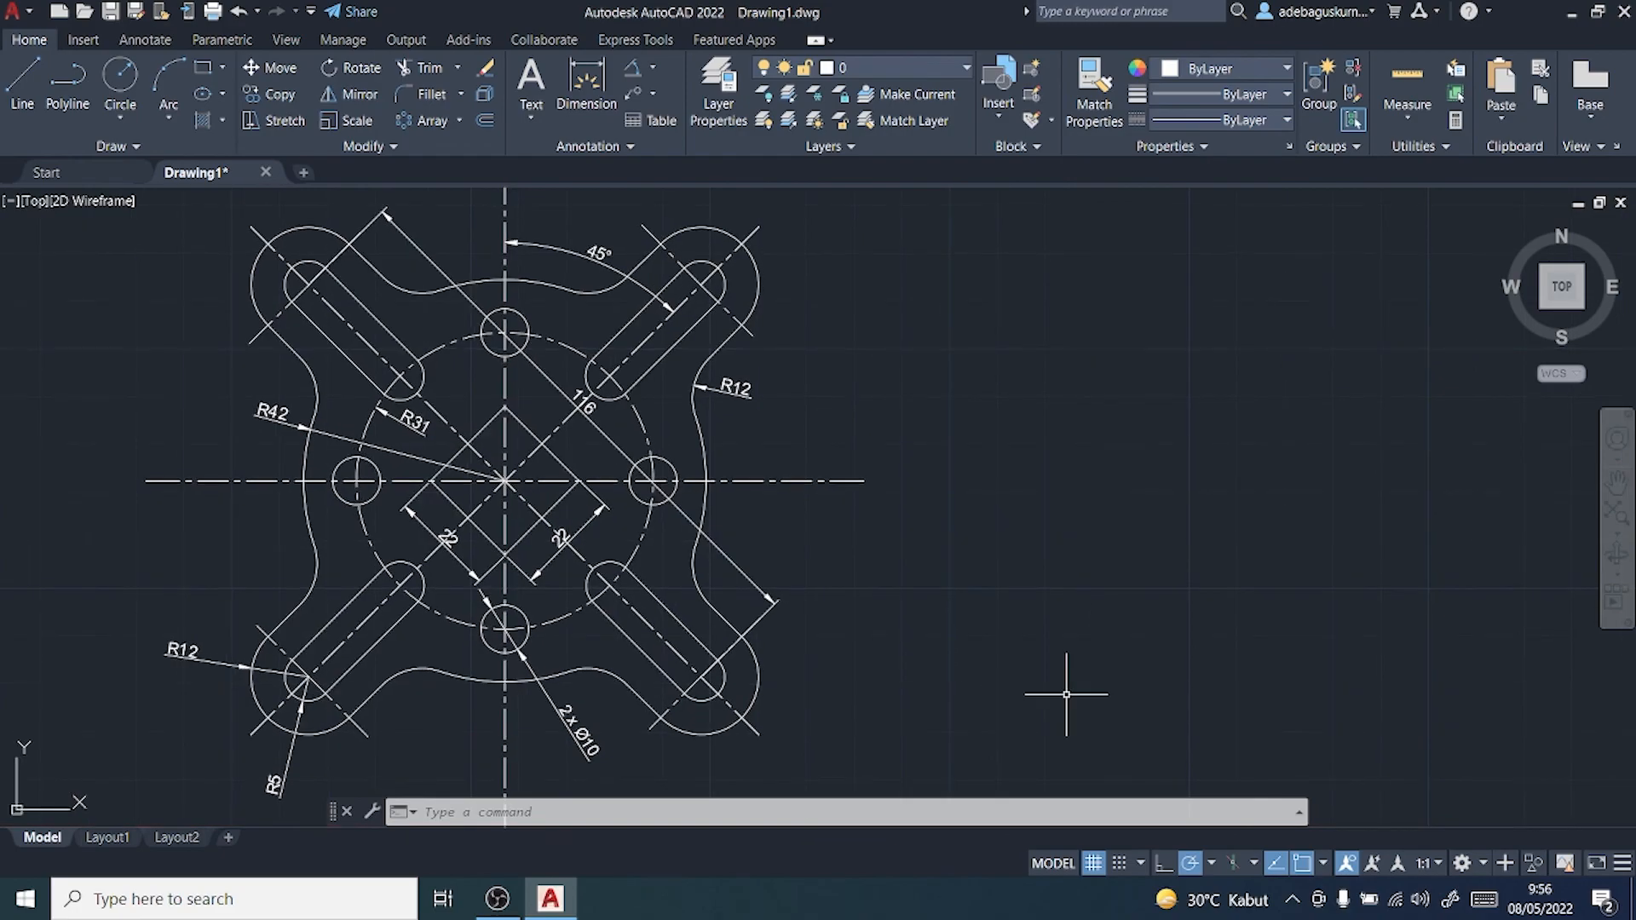